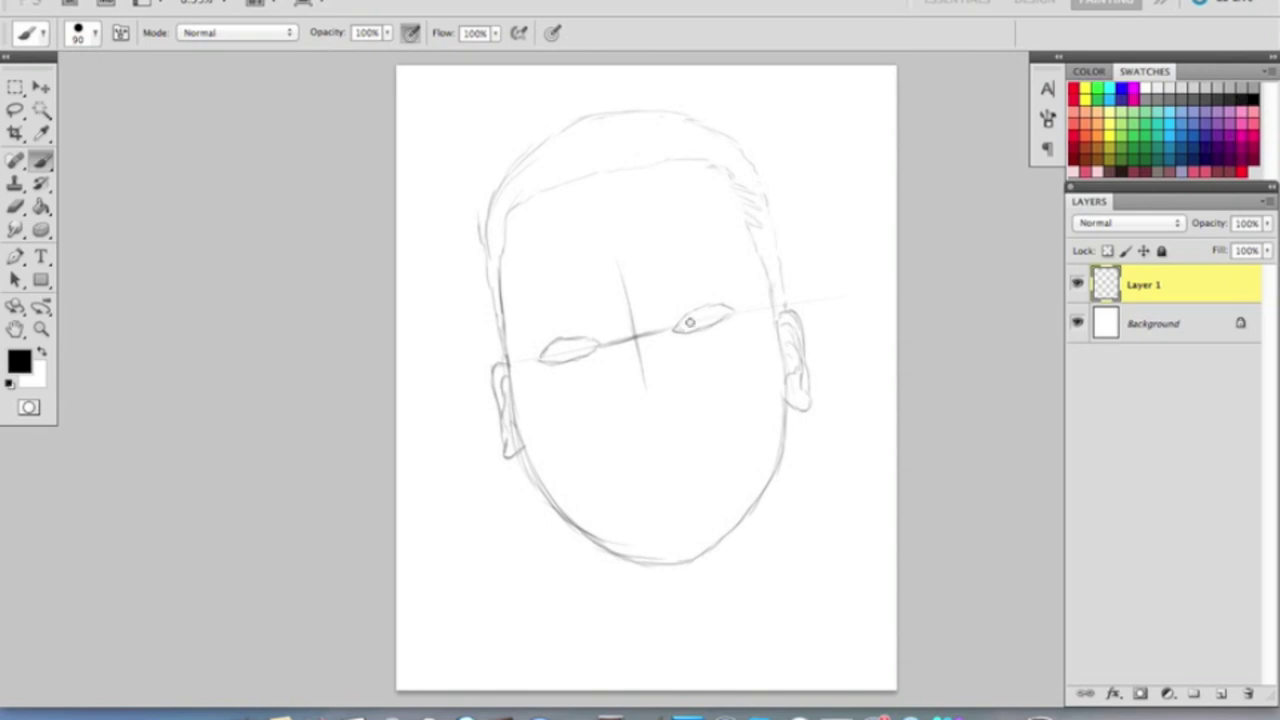
- Shade the irises and sketch the lids and creases around both eyes
{"action": "left_click_drag", "start_coordinate": [546, 346], "coordinate": [541, 341]}
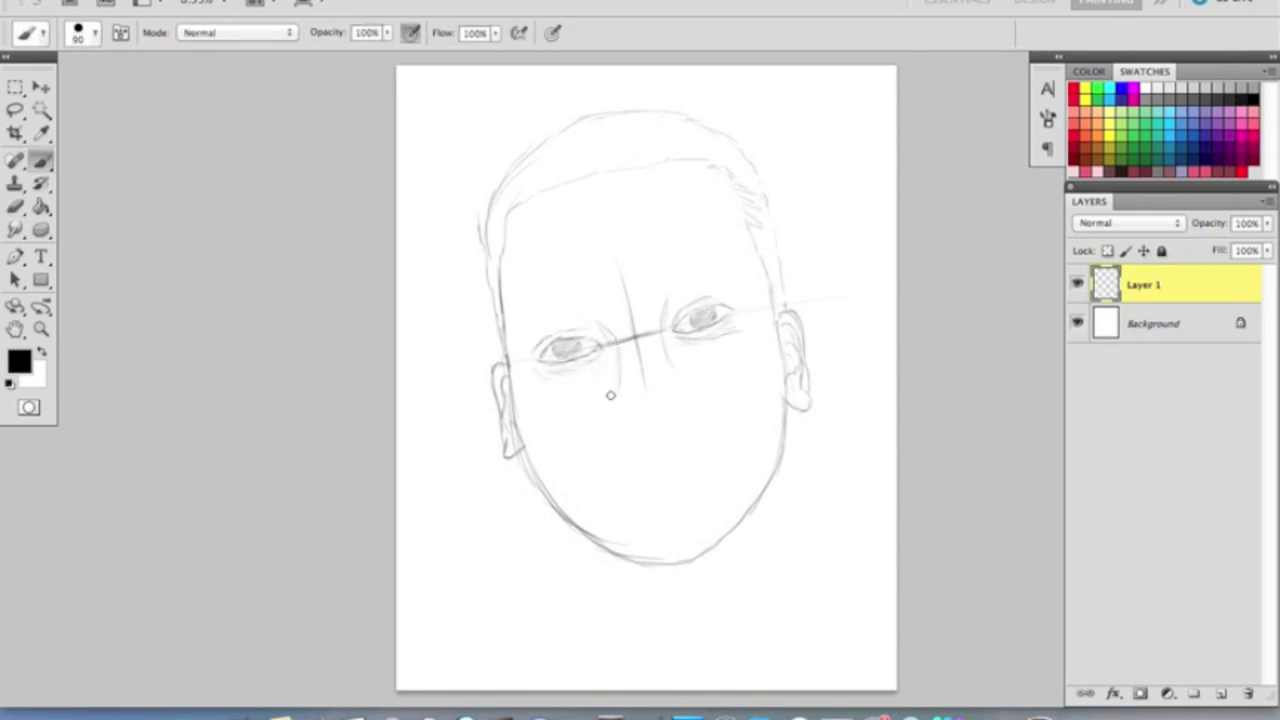
{"action": "key", "text": "ctrl+t"}
{"action": "key", "text": "Return"}
- Sketch the nose with its nostrils and outline both eyebrows above the eyes
{"action": "mouse_move", "coordinate": [604, 405]}
{"action": "left_mouse_down"}
{"action": "mouse_move", "coordinate": [690, 380]}
{"action": "mouse_move", "coordinate": [630, 280]}
{"action": "mouse_move", "coordinate": [673, 391]}
{"action": "left_mouse_up"}
{"action": "key", "text": "e"}
{"action": "key", "text": "b"}
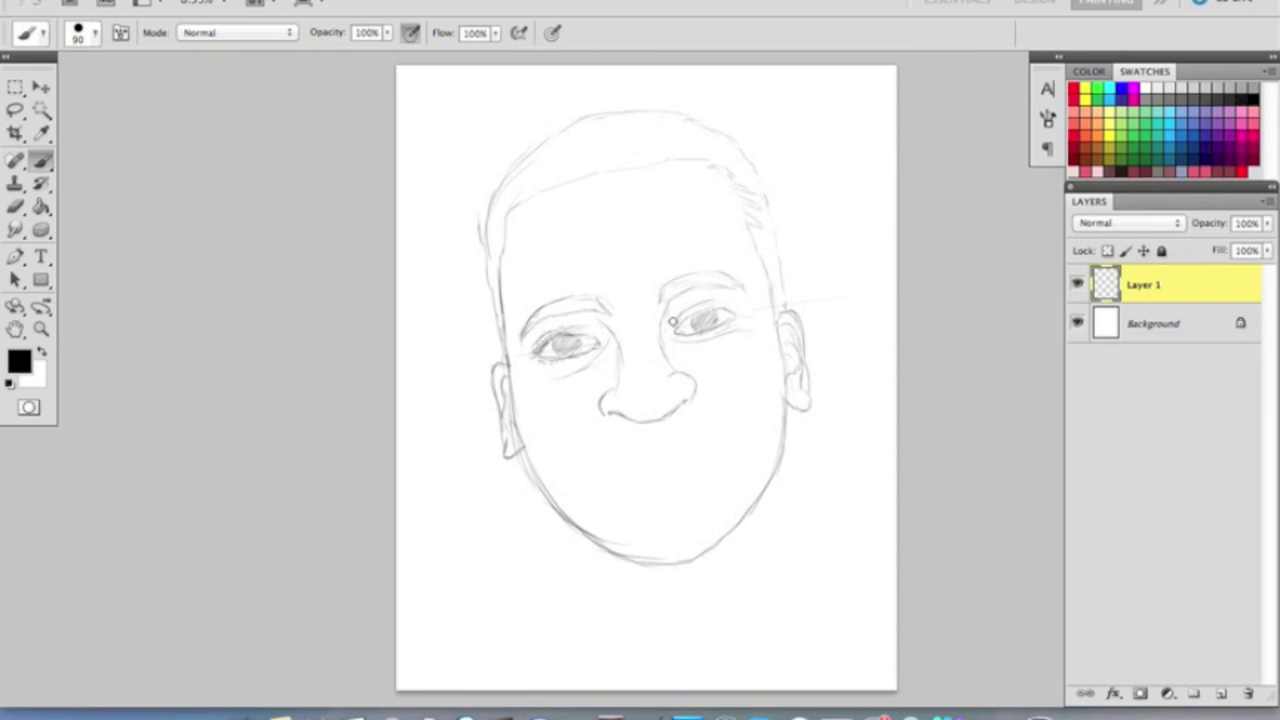
- Sketch a wide, tilted smiling mouth with both lips and a row of teeth
{"action": "left_click_drag", "start_coordinate": [738, 410], "coordinate": [576, 463]}
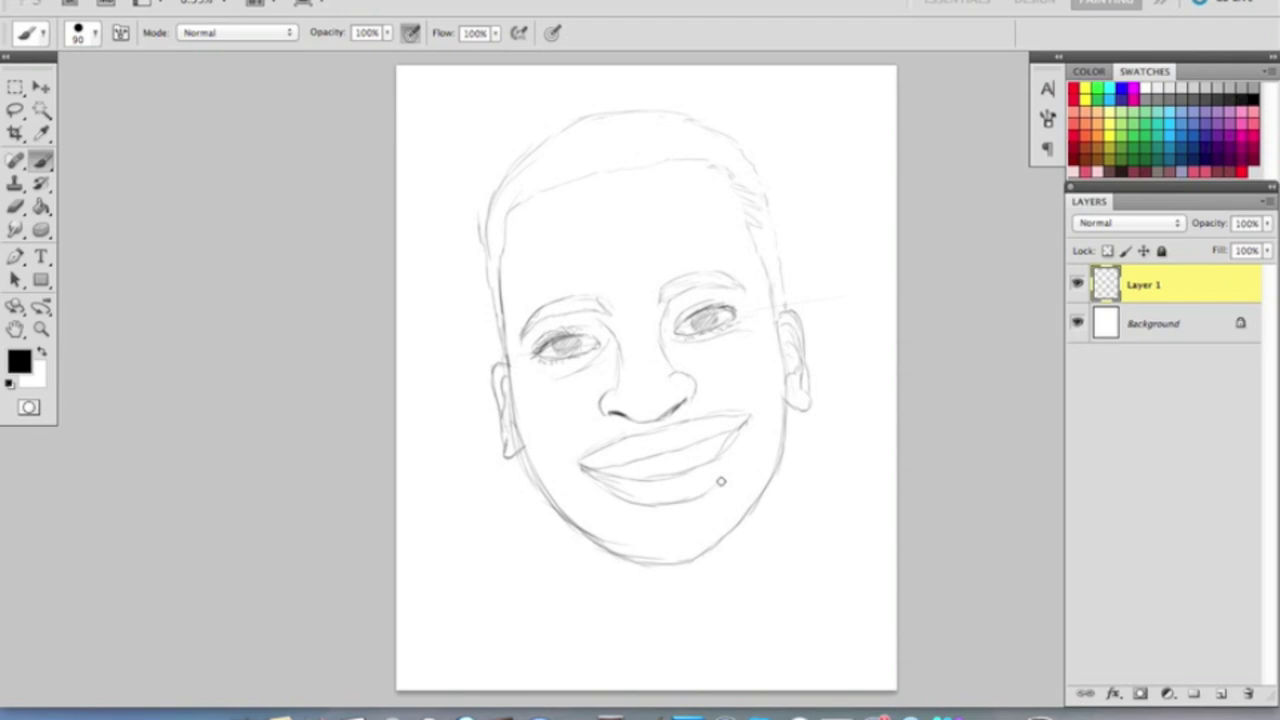
{"action": "left_click_drag", "start_coordinate": [705, 447], "coordinate": [709, 461]}
{"action": "left_click_drag", "start_coordinate": [687, 447], "coordinate": [688, 460]}
{"action": "key", "text": "ctrl+t"}
{"action": "key", "text": "Return"}
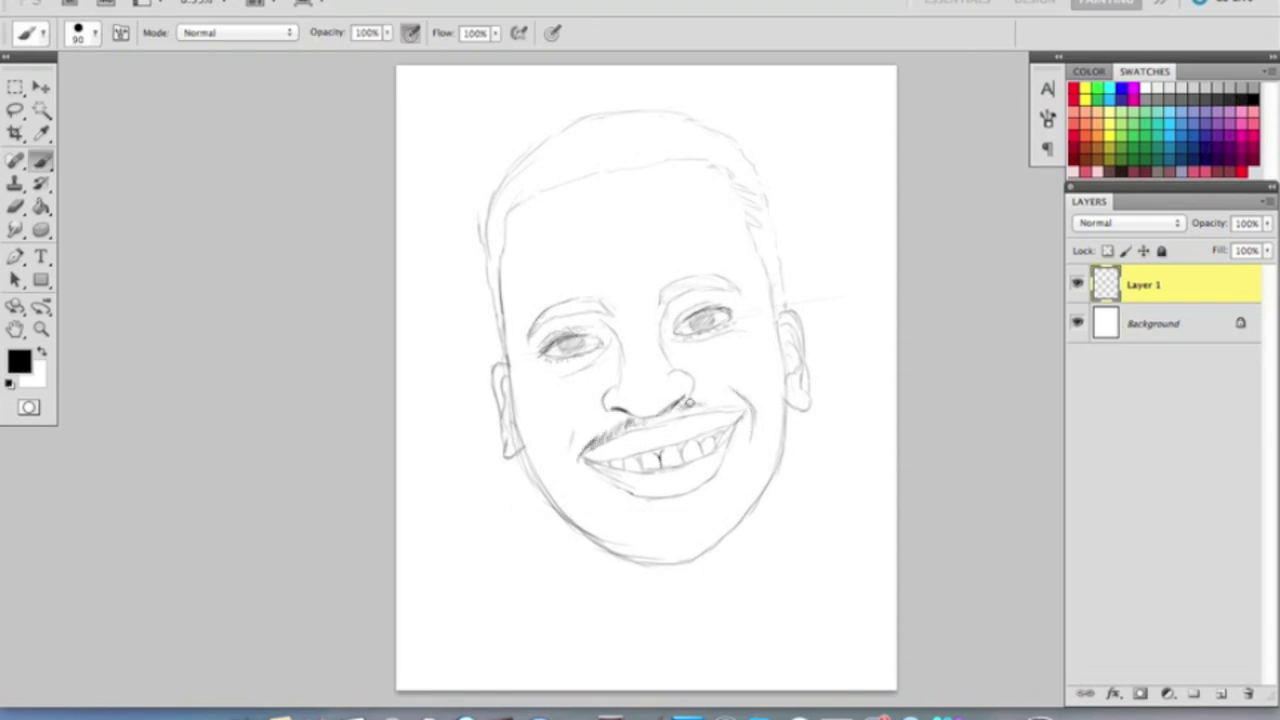
- Complete the moustache and draw short hair strokes for a goatee along the chin
{"action": "left_click_drag", "start_coordinate": [618, 551], "coordinate": [624, 575]}
{"action": "left_click_drag", "start_coordinate": [668, 530], "coordinate": [676, 572]}
{"action": "left_click_drag", "start_coordinate": [712, 520], "coordinate": [704, 570]}
{"action": "left_click_drag", "start_coordinate": [640, 550], "coordinate": [648, 582]}
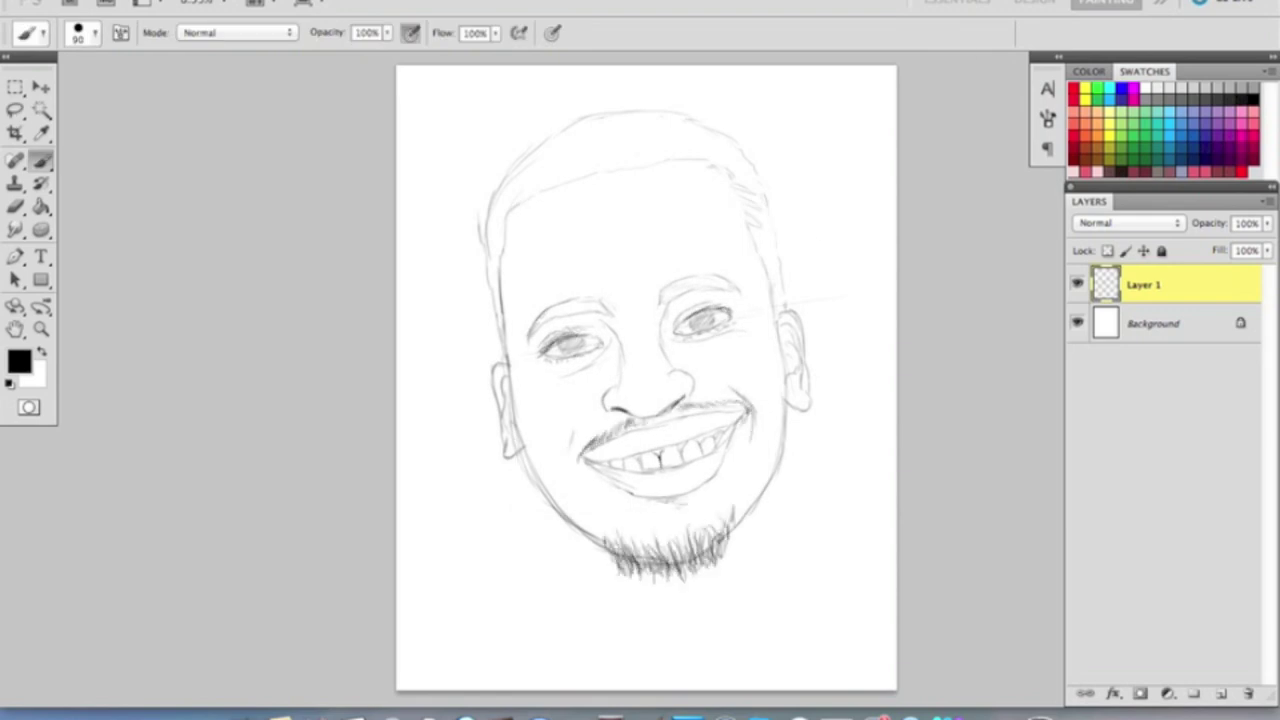
{"action": "key", "text": "e"}
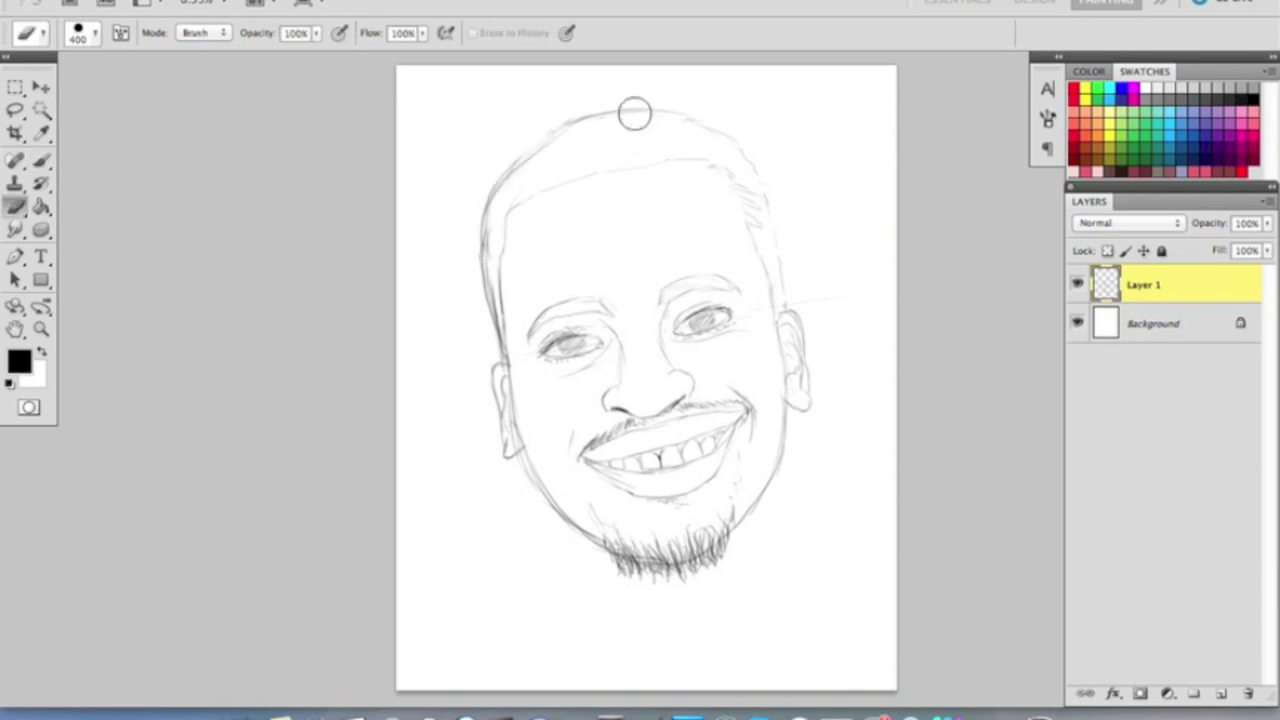
- Shade the hair and both sideburns in grey with a 400 px brush
{"action": "key", "text": "b"}
{"action": "mouse_move", "coordinate": [492, 290]}
{"action": "left_mouse_down"}
{"action": "mouse_move", "coordinate": [586, 151]}
{"action": "mouse_move", "coordinate": [744, 173]}
{"action": "mouse_move", "coordinate": [763, 220]}
{"action": "left_mouse_up"}
{"action": "left_click_drag", "start_coordinate": [530, 170], "coordinate": [715, 125]}
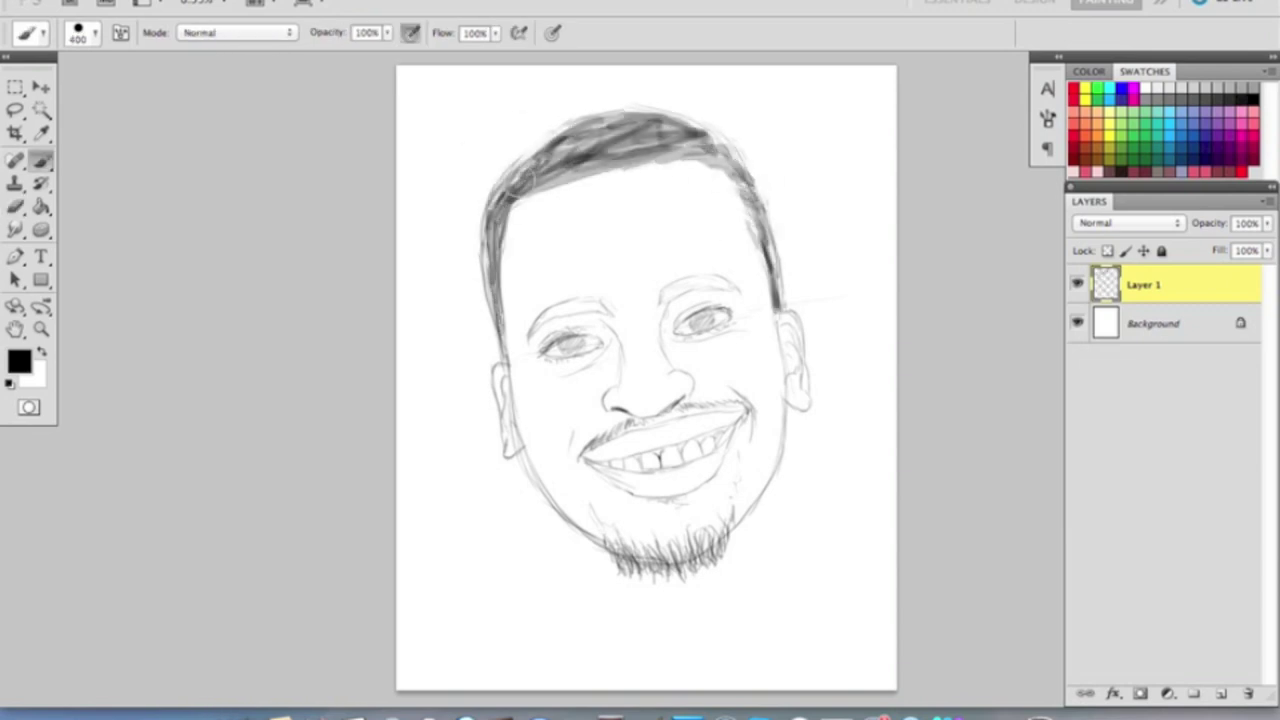
{"action": "left_click_drag", "start_coordinate": [490, 330], "coordinate": [570, 140]}
- Trim the hairline above the forehead with the Eraser and touch up the crown
{"action": "key", "text": "e"}
{"action": "left_click_drag", "start_coordinate": [670, 180], "coordinate": [722, 150]}
{"action": "key", "text": "b"}
{"action": "left_click_drag", "start_coordinate": [667, 93], "coordinate": [674, 120]}
- Fill in both eyebrows with dark strokes, using the Lasso to select the brow area for adjustment
{"action": "key", "text": "bracketleft"}
{"action": "key", "text": "bracketleft"}
{"action": "key", "text": "bracketleft"}
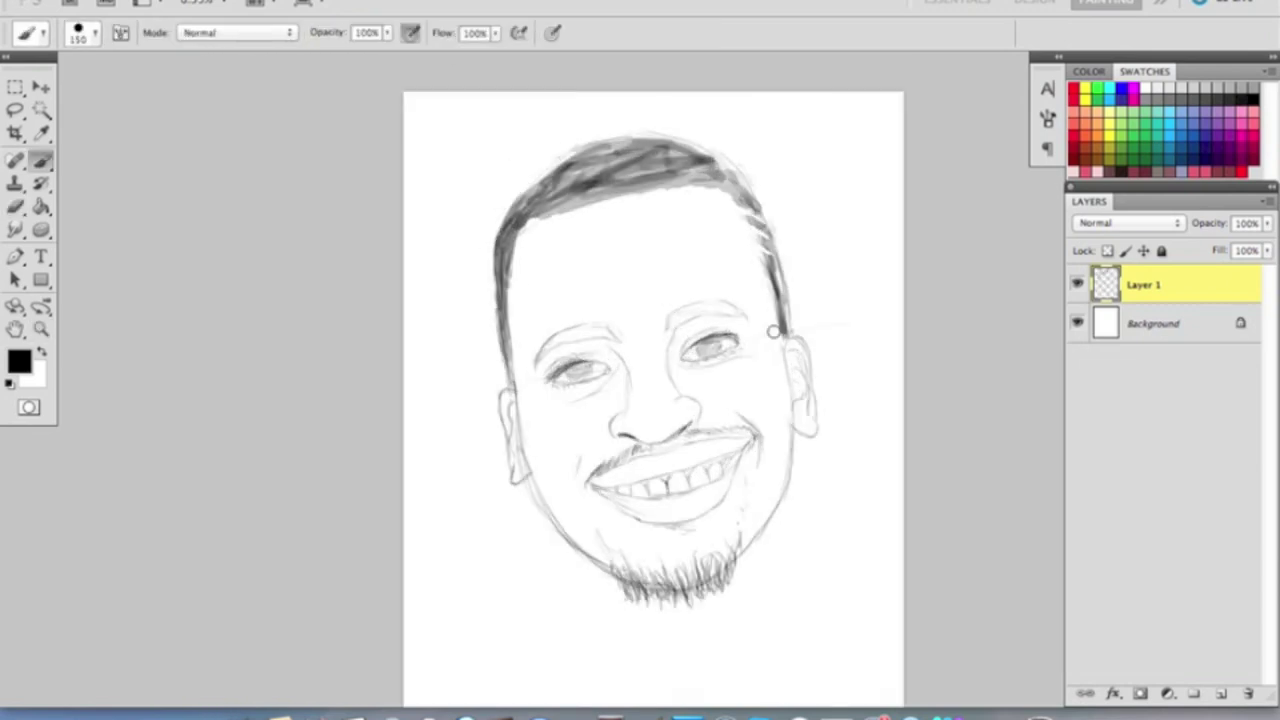
{"action": "left_click_drag", "start_coordinate": [664, 320], "coordinate": [745, 310]}
{"action": "key", "text": "e"}
{"action": "key", "text": "b"}
{"action": "key", "text": "bracketleft"}
{"action": "key", "text": "l"}
{"action": "mouse_move", "coordinate": [560, 300]}
{"action": "left_mouse_down"}
{"action": "mouse_move", "coordinate": [525, 385]}
{"action": "mouse_move", "coordinate": [700, 262]}
{"action": "left_mouse_up"}
{"action": "key", "text": "v"}
{"action": "key", "text": "ctrl+d"}
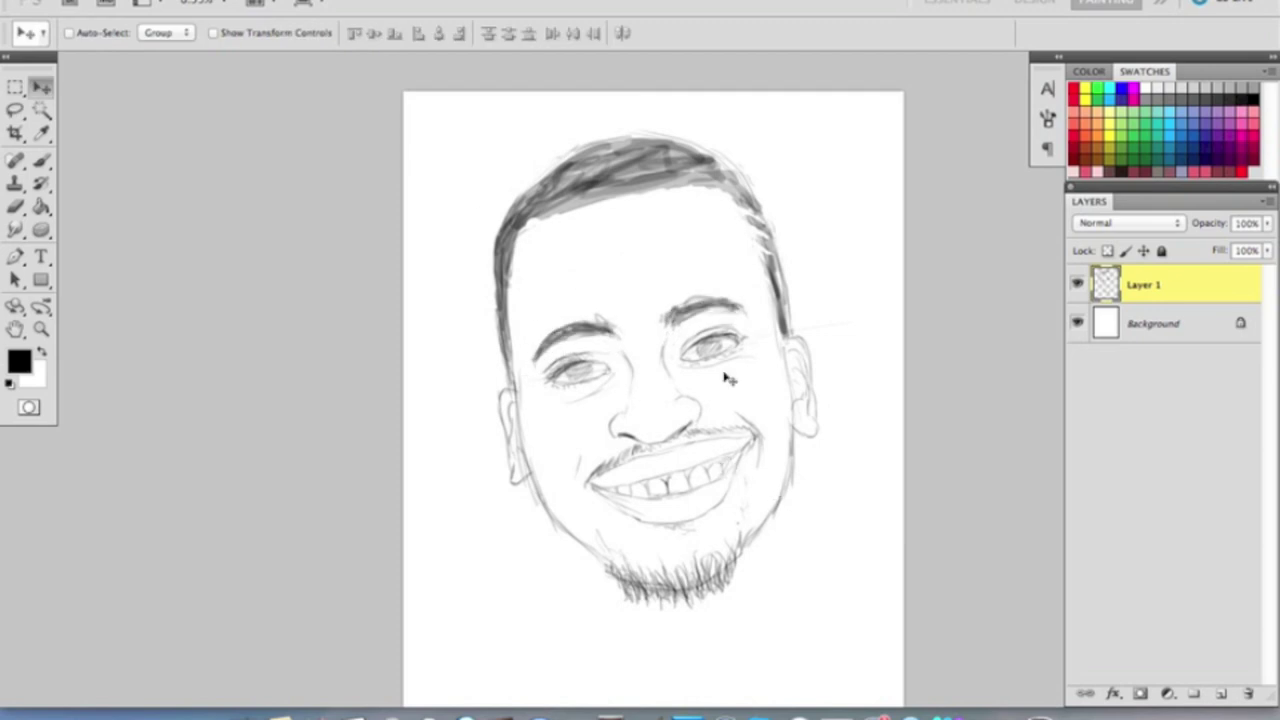
- Darken the hair along both temples and sideburns, and fill in the pupils of the eyes
{"action": "key", "text": "b"}
{"action": "left_click_drag", "start_coordinate": [505, 200], "coordinate": [500, 370]}
{"action": "left_click_drag", "start_coordinate": [765, 205], "coordinate": [774, 346]}
{"action": "mouse_move", "coordinate": [755, 195]}
{"action": "left_mouse_down"}
{"action": "mouse_move", "coordinate": [520, 210]}
{"action": "mouse_move", "coordinate": [785, 345]}
{"action": "mouse_move", "coordinate": [775, 260]}
{"action": "mouse_move", "coordinate": [790, 345]}
{"action": "left_mouse_up"}
{"action": "key", "text": "e"}
{"action": "key", "text": "b"}
{"action": "key", "text": "e"}
{"action": "key", "text": "b"}
- Darken the goatee along the chin with dense black strokes
{"action": "mouse_move", "coordinate": [615, 575]}
{"action": "left_mouse_down"}
{"action": "mouse_move", "coordinate": [690, 585]}
{"action": "mouse_move", "coordinate": [735, 565]}
{"action": "left_mouse_up"}
{"action": "key", "text": "z"}
{"action": "key", "text": "e"}
{"action": "key", "text": "z"}
{"action": "key", "text": "b"}
- Try to shade the lips grey with a 400 px brush
{"action": "left_click_drag", "start_coordinate": [600, 480], "coordinate": [666, 500]}
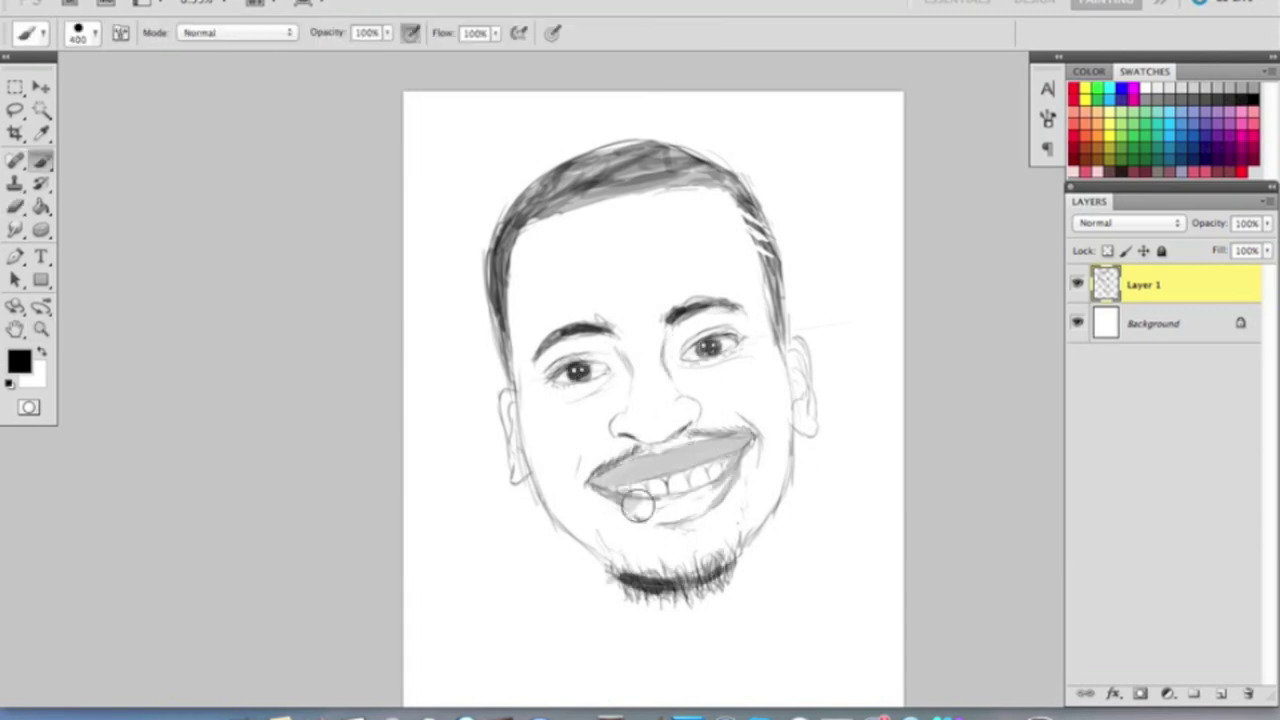
{"action": "key", "text": "ctrl+z"}
{"action": "key", "text": "bracketright"}
{"action": "key", "text": "bracketright"}
- Clean up the hairline along the forehead with a 300 px Eraser, and undo the trim across the crown
{"action": "key", "text": "e"}
{"action": "left_click_drag", "start_coordinate": [528, 223], "coordinate": [715, 205]}
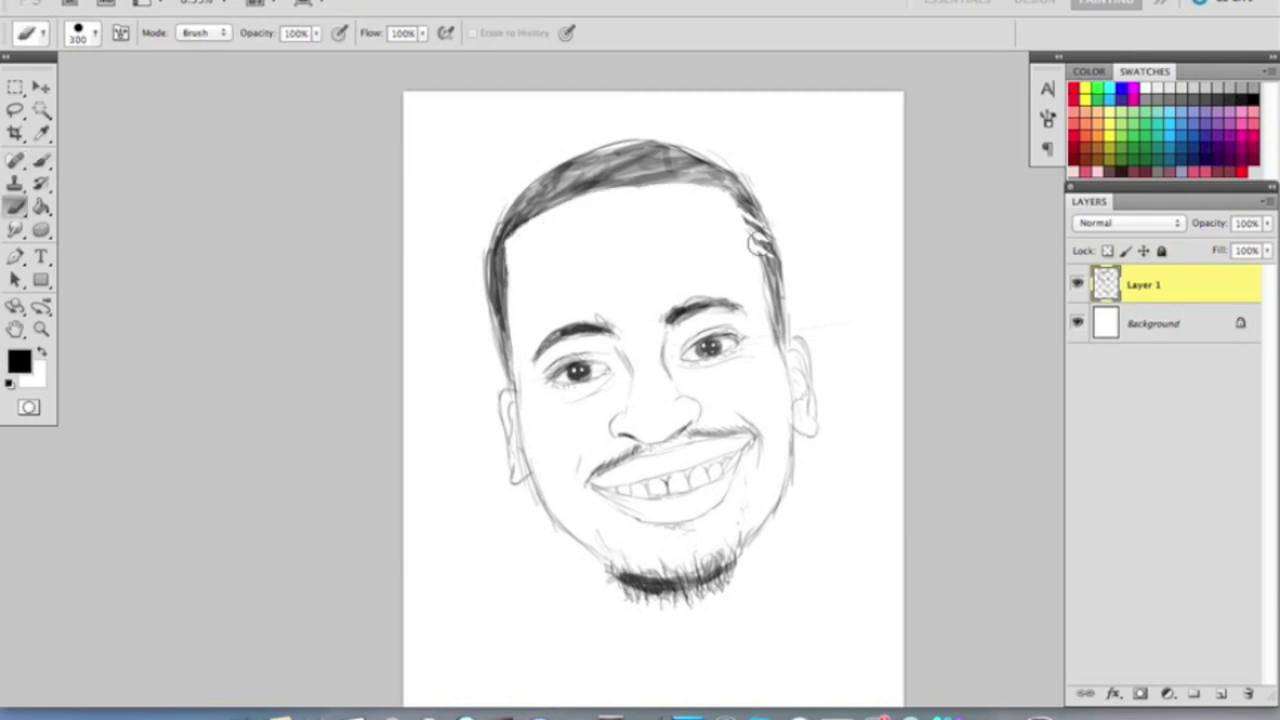
{"action": "left_click_drag", "start_coordinate": [705, 150], "coordinate": [531, 177]}
{"action": "key", "text": "ctrl+z"}
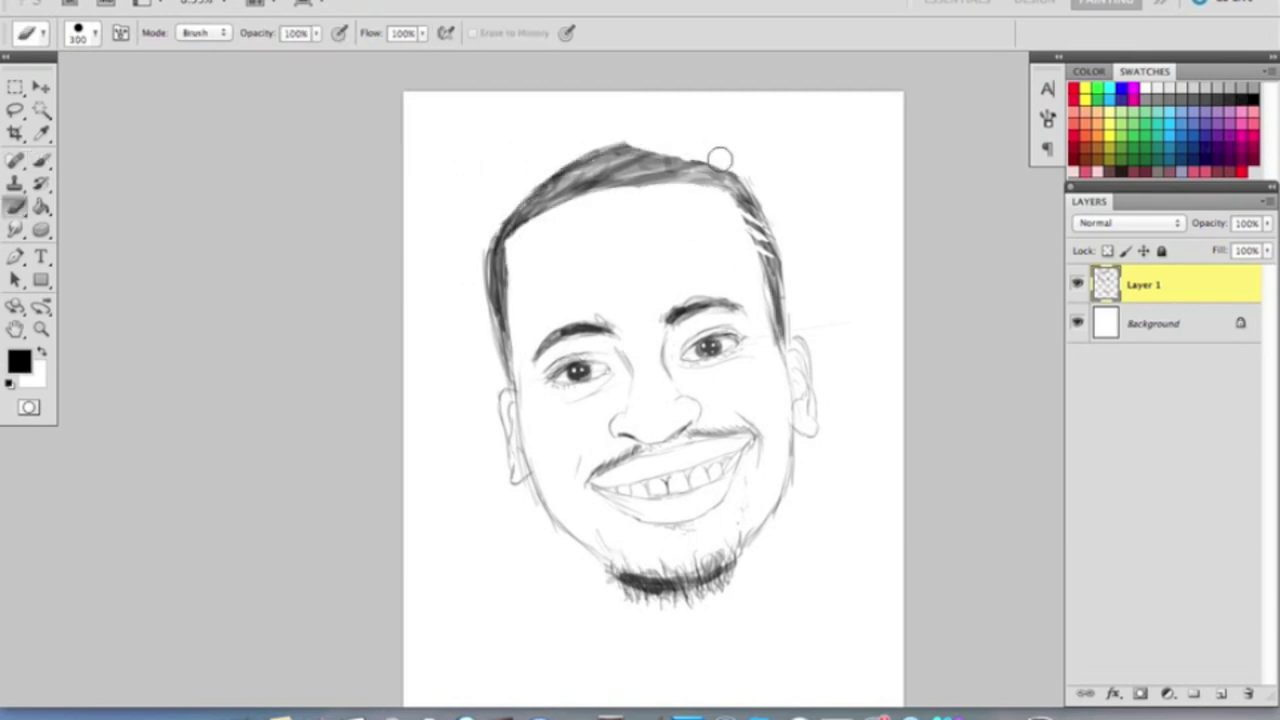
- Sketch the neck and a wide shirt collar below the head, and fine-tune the drawing with Free Transform
{"action": "key", "text": "b"}
{"action": "left_click_drag", "start_coordinate": [786, 508], "coordinate": [800, 575]}
{"action": "left_click_drag", "start_coordinate": [575, 590], "coordinate": [640, 682]}
{"action": "key", "text": "e"}
{"action": "key", "text": "b"}
{"action": "scroll", "coordinate": [600, 600], "scroll_direction": "down", "scroll_amount": 2}
{"action": "scroll", "coordinate": [600, 600], "scroll_direction": "right", "scroll_amount": 2}
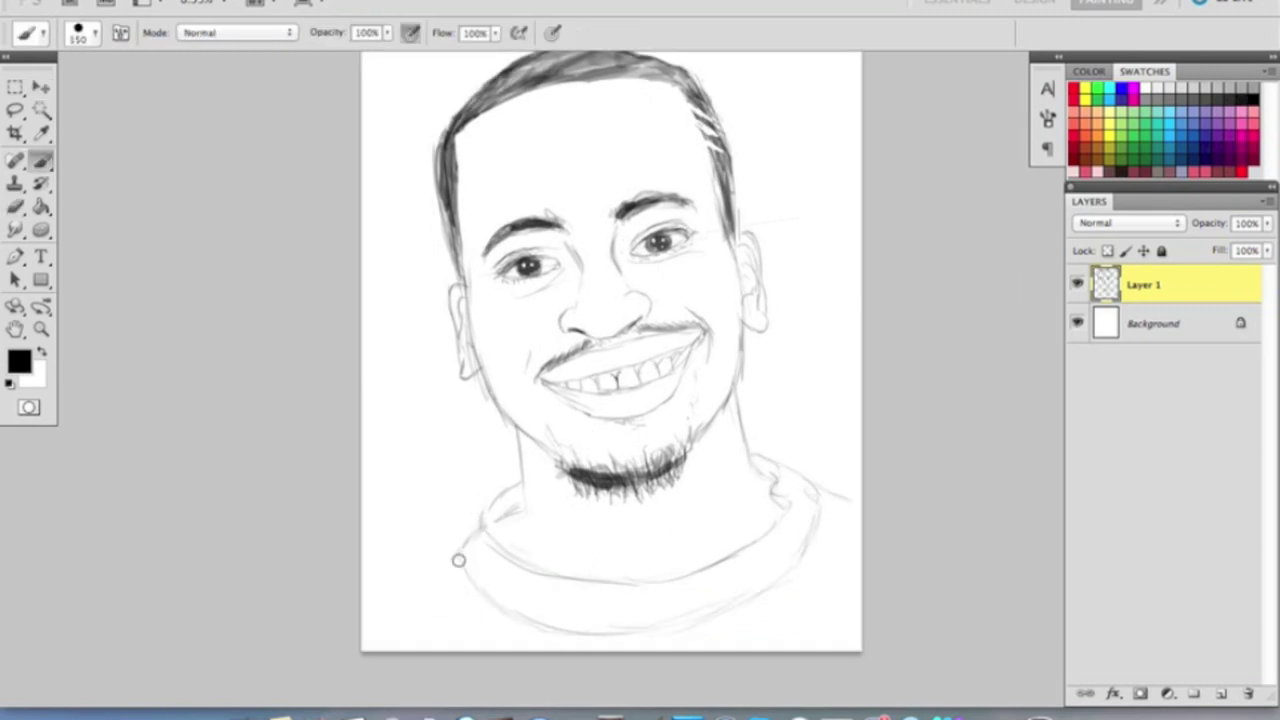
{"action": "key", "text": "ctrl+t"}
{"action": "key", "text": "Return"}
{"action": "key", "text": "z"}
{"action": "key", "text": "b"}
- Create a new layer above the sketch and try a stroke down the face with an enlarged brush
{"action": "key", "text": "ctrl+shift+alt+n"}
{"action": "key", "text": "bracketright"}
{"action": "key", "text": "bracketright"}
{"action": "key", "text": "bracketright"}
{"action": "left_click_drag", "start_coordinate": [650, 350], "coordinate": [617, 531]}
{"action": "key", "text": "ctrl+z"}
- Block in the face, ears and neck with solid dark brown on the new layer
{"action": "key", "text": "bracketleft"}
{"action": "key", "text": "bracketleft"}
{"action": "key", "text": "bracketleft"}
{"action": "mouse_move", "coordinate": [495, 665]}
{"action": "left_mouse_down"}
{"action": "mouse_move", "coordinate": [472, 532]}
{"action": "mouse_move", "coordinate": [449, 488]}
{"action": "mouse_move", "coordinate": [441, 498]}
{"action": "mouse_move", "coordinate": [624, 590]}
{"action": "mouse_move", "coordinate": [730, 525]}
{"action": "mouse_move", "coordinate": [719, 587]}
{"action": "mouse_move", "coordinate": [716, 492]}
{"action": "mouse_move", "coordinate": [745, 329]}
{"action": "mouse_move", "coordinate": [758, 415]}
{"action": "mouse_move", "coordinate": [446, 405]}
{"action": "mouse_move", "coordinate": [394, 463]}
{"action": "left_mouse_up"}
{"action": "key", "text": "bracketleft"}
{"action": "key", "text": "bracketleft"}
{"action": "key", "text": "bracketleft"}
{"action": "key", "text": "bracketleft"}
{"action": "key", "text": "bracketleft"}
{"action": "key", "text": "bracketleft"}
{"action": "key", "text": "bracketright"}
{"action": "key", "text": "bracketright"}
{"action": "key", "text": "bracketright"}
{"action": "key", "text": "bracketright"}
{"action": "mouse_move", "coordinate": [400, 326]}
{"action": "left_mouse_down"}
{"action": "mouse_move", "coordinate": [615, 92]}
{"action": "mouse_move", "coordinate": [718, 300]}
{"action": "left_mouse_up"}
- Extend the dark brown fill over the remaining gaps in the forehead, hair and neck area
{"action": "key", "text": "e"}
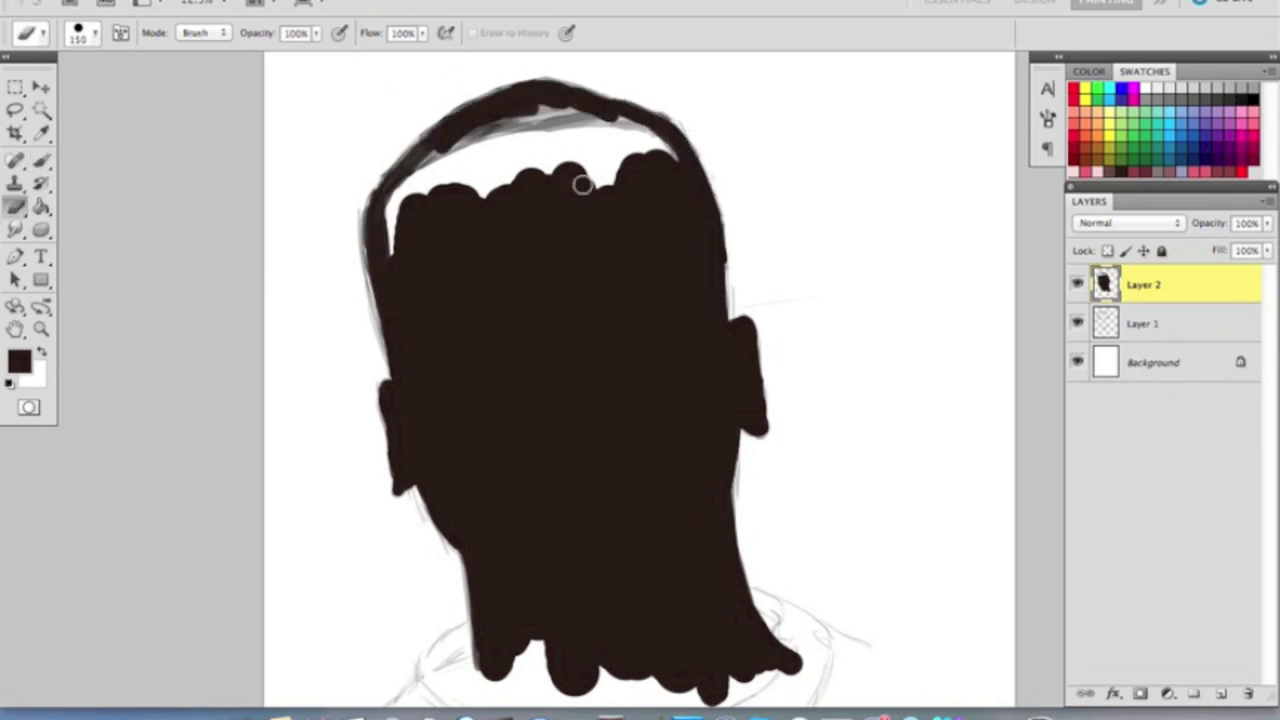
{"action": "key", "text": "b"}
{"action": "scroll", "coordinate": [582, 185], "scroll_direction": "down", "scroll_amount": 5}
{"action": "left_click_drag", "start_coordinate": [460, 314], "coordinate": [311, 491]}
- Choose a textured tip and roughen the lower edge of the dark brown fill across the shoulders
{"action": "key", "text": "e"}
{"action": "right_click", "coordinate": [303, 528]}
{"action": "double_click", "coordinate": [570, 520]}
{"action": "left_click_drag", "start_coordinate": [795, 385], "coordinate": [235, 490]}
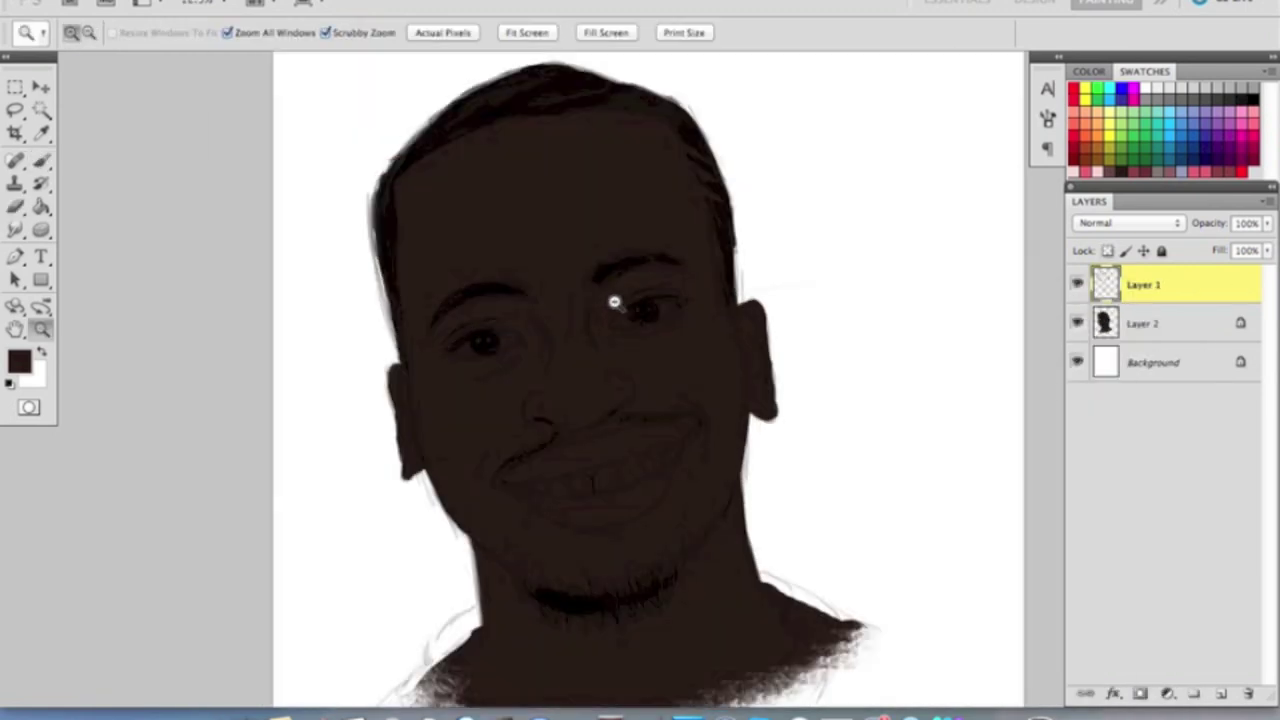
- Choose a square textured brush and block in orange highlights on the nose and lower forehead of Layer 2
{"action": "key", "text": "b"}
{"action": "right_click", "coordinate": [622, 288]}
{"action": "scroll", "coordinate": [1218, 628], "scroll_direction": "down", "scroll_amount": 5}
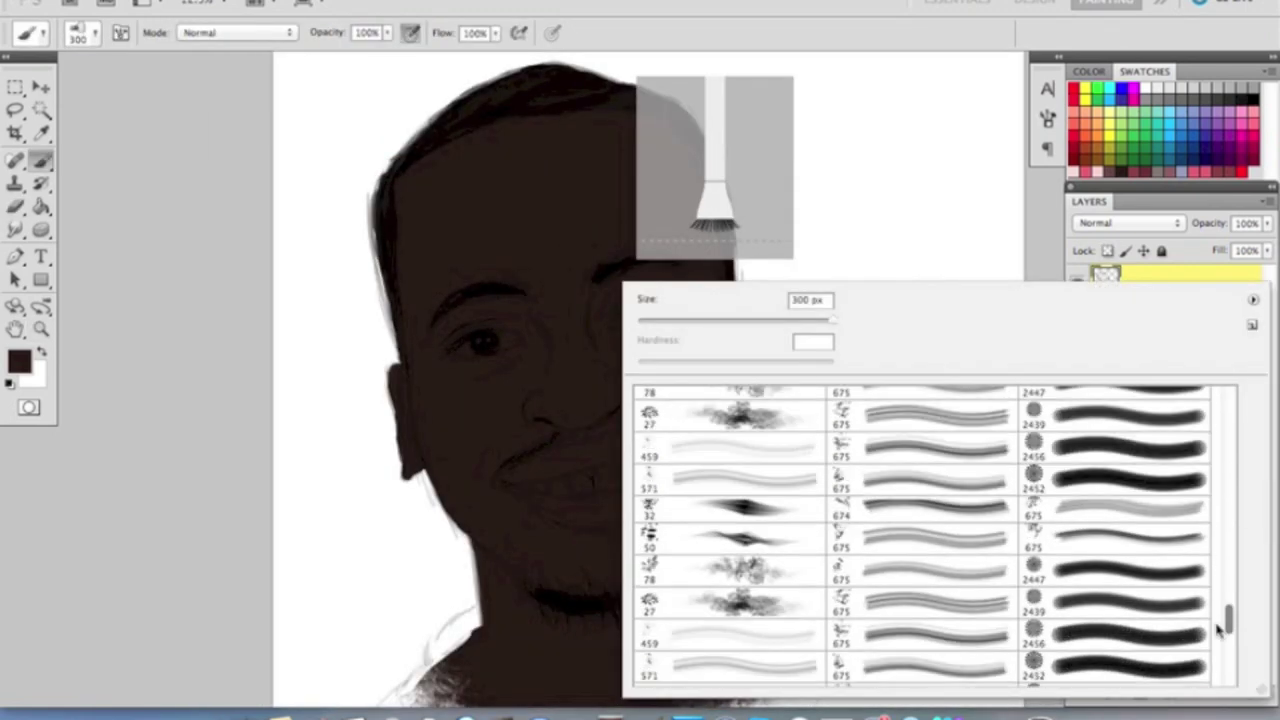
{"action": "key", "text": "Return"}
{"action": "mouse_move", "coordinate": [540, 405]}
{"action": "left_mouse_down"}
{"action": "mouse_move", "coordinate": [607, 406]}
{"action": "mouse_move", "coordinate": [544, 277]}
{"action": "mouse_move", "coordinate": [607, 243]}
{"action": "mouse_move", "coordinate": [575, 325]}
{"action": "left_mouse_up"}
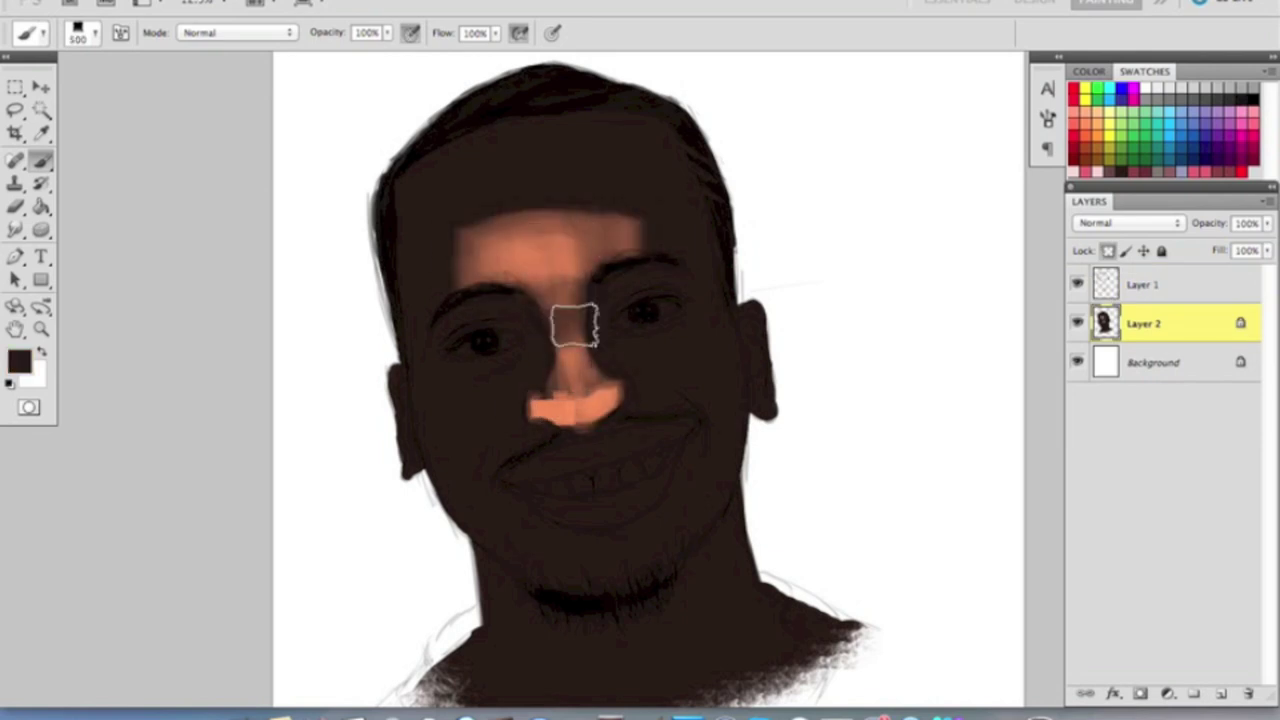
- Blend sampled skin tones from the forehead down the bridge to the tip of the nose
{"action": "left_click", "coordinate": [575, 325], "text": "alt"}
{"action": "mouse_move", "coordinate": [560, 220]}
{"action": "left_mouse_down"}
{"action": "mouse_move", "coordinate": [505, 386]}
{"action": "mouse_move", "coordinate": [591, 403]}
{"action": "left_mouse_up"}
{"action": "key", "text": "bracketleft"}
{"action": "key", "text": "bracketleft"}
{"action": "right_click", "coordinate": [593, 409]}
{"action": "key", "text": "Return"}
- Paint sampled skin tones around the eye sockets and over the cheeks and forehead
{"action": "left_click", "coordinate": [545, 408], "text": "alt"}
{"action": "mouse_move", "coordinate": [540, 365]}
{"action": "left_mouse_down"}
{"action": "mouse_move", "coordinate": [517, 291]}
{"action": "mouse_move", "coordinate": [531, 340]}
{"action": "left_mouse_up"}
{"action": "left_click", "coordinate": [531, 340], "text": "alt"}
{"action": "left_click_drag", "start_coordinate": [440, 360], "coordinate": [480, 230]}
{"action": "right_click", "coordinate": [590, 285]}
{"action": "key", "text": "Return"}
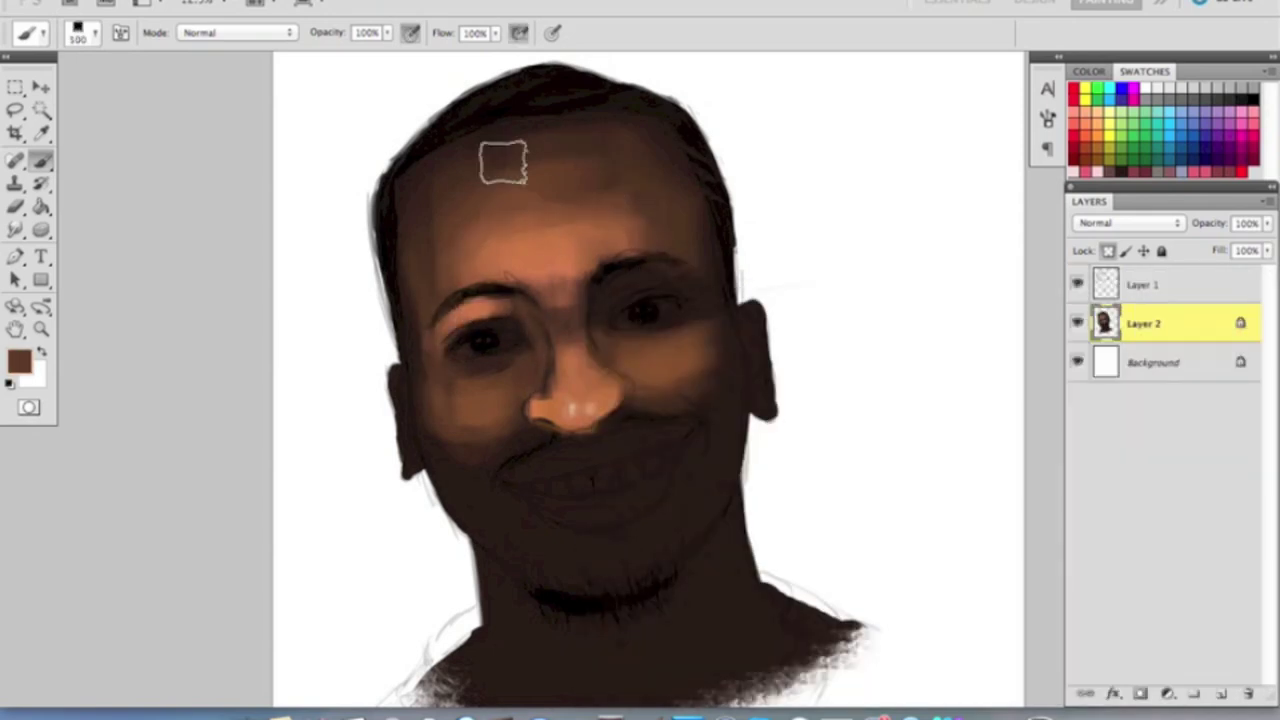
- Lighten the cheek fold beside the mouth and blend sampled tones around the eye sockets and nose bridge
{"action": "left_click", "coordinate": [457, 414], "text": "alt"}
{"action": "left_click_drag", "start_coordinate": [712, 468], "coordinate": [690, 376]}
{"action": "left_click", "coordinate": [569, 309], "text": "alt"}
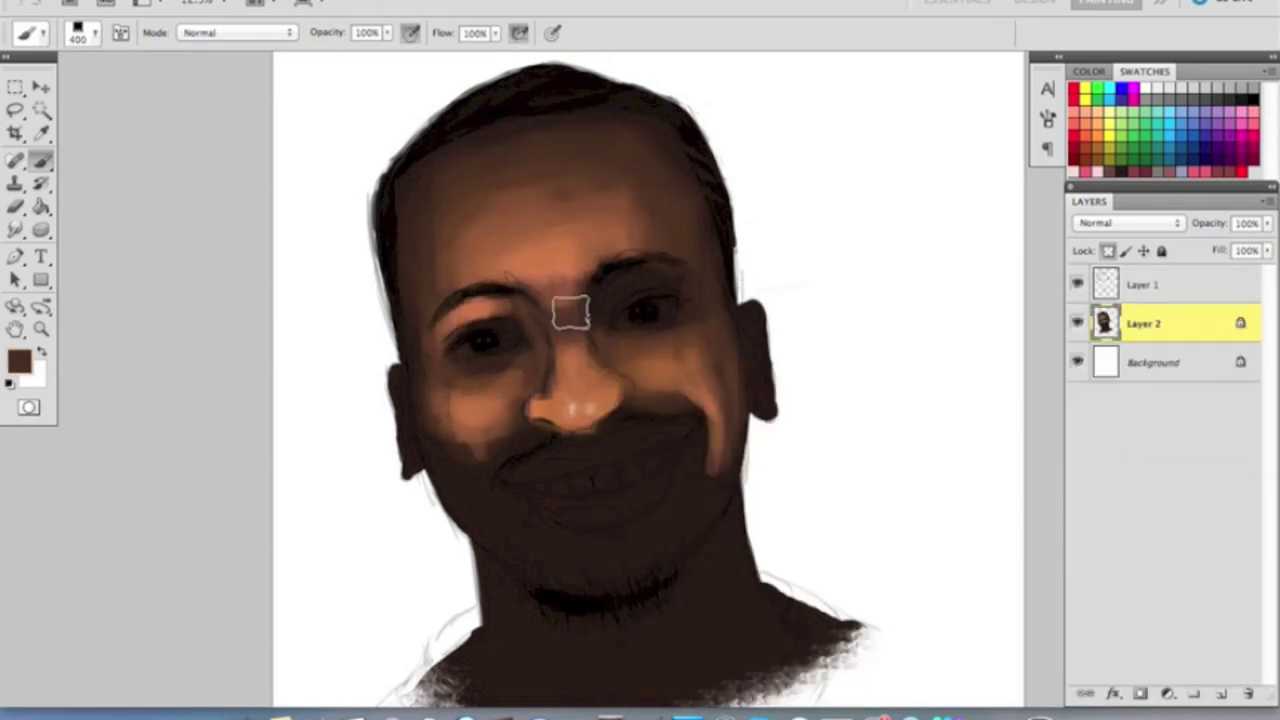
{"action": "left_click", "coordinate": [614, 289], "text": "alt"}
{"action": "left_click_drag", "start_coordinate": [614, 289], "coordinate": [669, 354]}
{"action": "left_click", "coordinate": [538, 373], "text": "alt"}
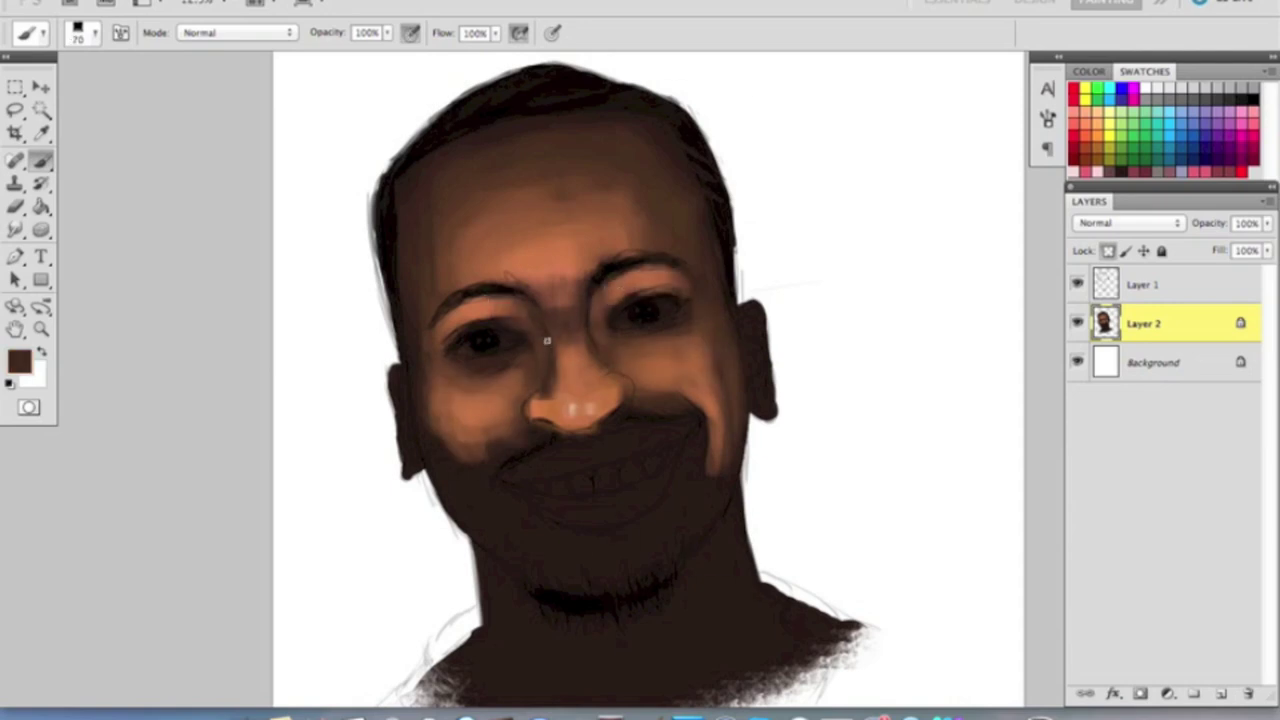
- Set the brush flow to 10% and paint the whites and reflections of both eyes in light grey
{"action": "left_click", "coordinate": [686, 440], "text": "alt"}
{"action": "left_click", "coordinate": [623, 380], "text": "ctrl"}
{"action": "key", "text": "shift+1"}
{"action": "left_click_drag", "start_coordinate": [640, 318], "coordinate": [688, 311]}
{"action": "left_click_drag", "start_coordinate": [470, 346], "coordinate": [530, 340]}
{"action": "left_click_drag", "start_coordinate": [640, 316], "coordinate": [690, 306]}
{"action": "left_click_drag", "start_coordinate": [478, 348], "coordinate": [538, 338]}
{"action": "scroll", "coordinate": [604, 435], "scroll_direction": "down", "scroll_amount": 1}
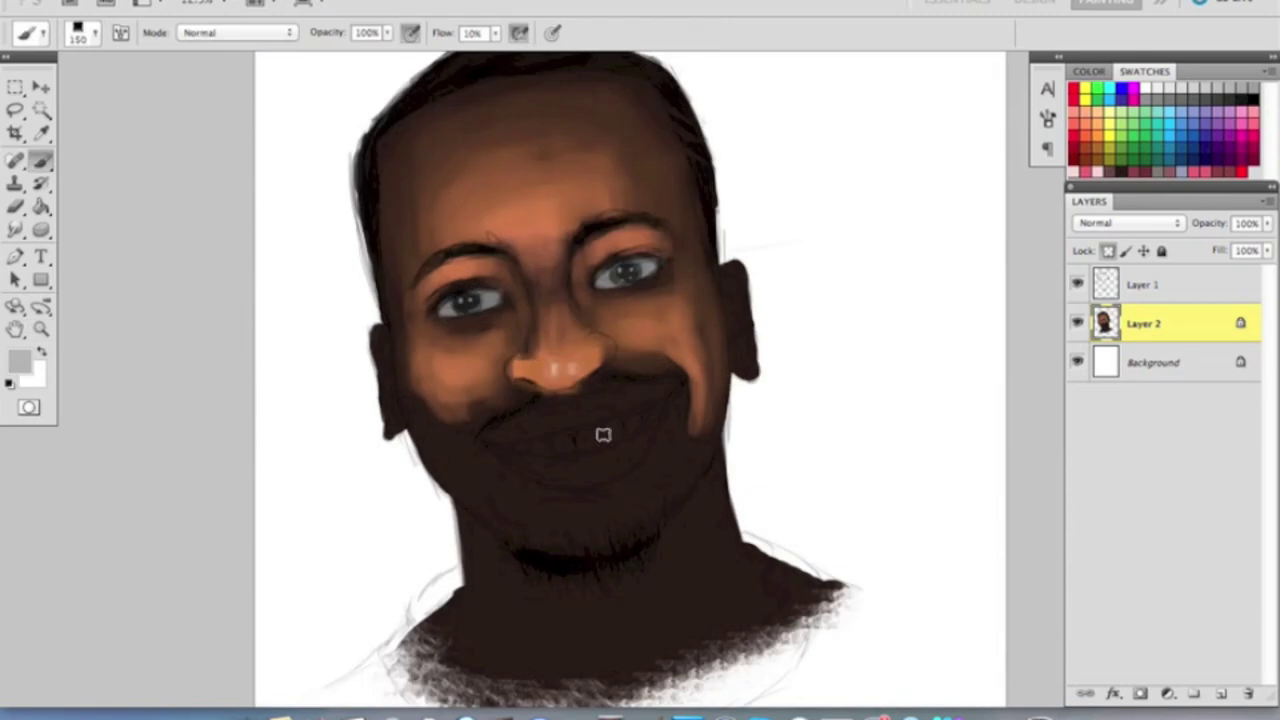
- Paint light grey teeth across the smile and tint the lower lip pink
{"action": "left_click", "coordinate": [583, 397], "text": "alt"}
{"action": "left_click_drag", "start_coordinate": [540, 470], "coordinate": [630, 465]}
{"action": "left_click", "coordinate": [594, 440], "text": "alt"}
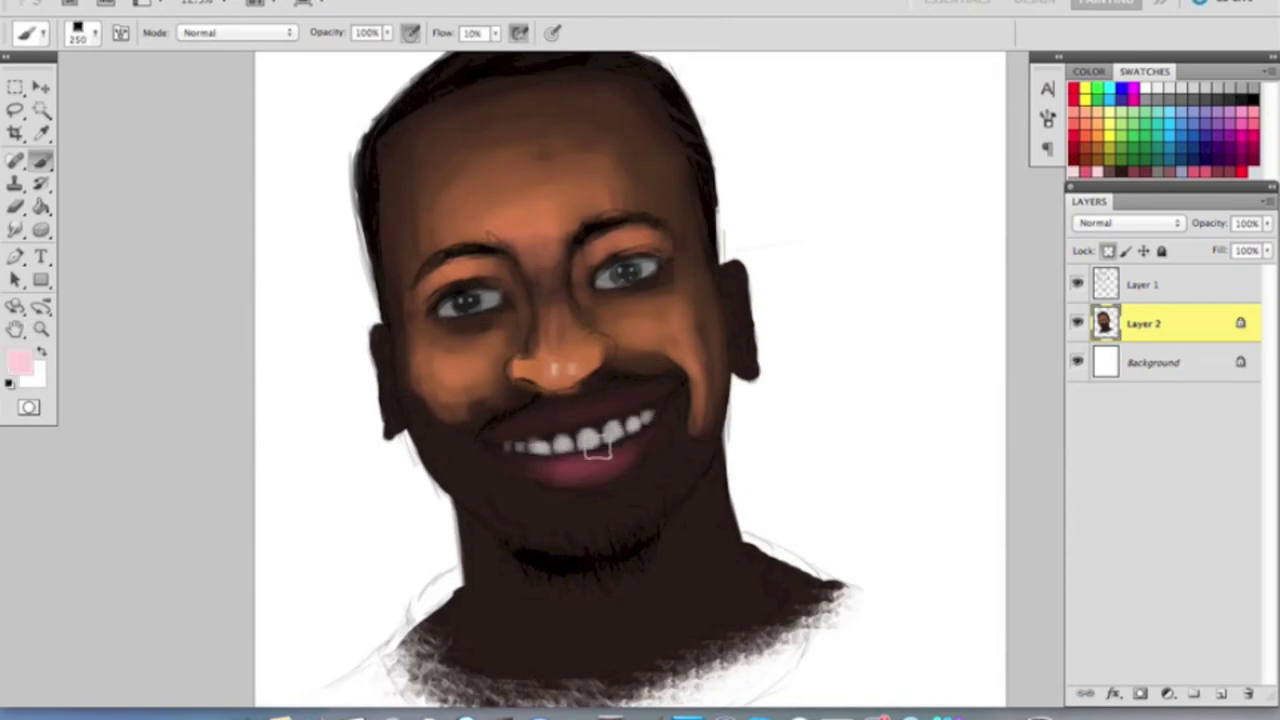
- Add a pale pink highlight along the lower lip and soften the area below it
{"action": "left_click_drag", "start_coordinate": [530, 478], "coordinate": [628, 470]}
{"action": "left_click", "coordinate": [540, 431], "text": "alt"}
{"action": "left_click", "coordinate": [471, 409], "text": "alt"}
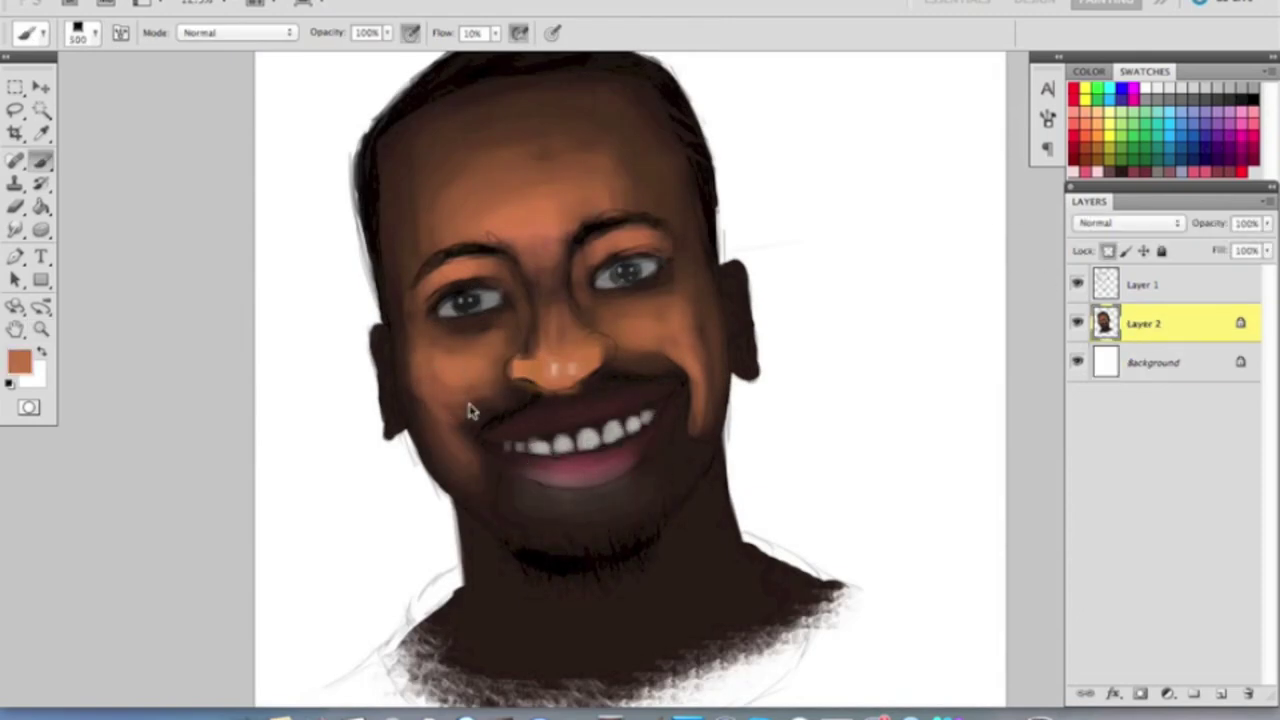
- Brush sampled orange-brown skin tones over the cheeks and down the jaw with an enlarged brush
{"action": "left_click_drag", "start_coordinate": [471, 409], "coordinate": [690, 330]}
{"action": "key", "text": "bracketright"}
{"action": "key", "text": "bracketright"}
{"action": "key", "text": "bracketright"}
{"action": "left_click", "coordinate": [503, 480], "text": "alt"}
{"action": "mouse_move", "coordinate": [503, 480]}
{"action": "left_mouse_down"}
{"action": "mouse_move", "coordinate": [600, 530]}
{"action": "mouse_move", "coordinate": [491, 634]}
{"action": "mouse_move", "coordinate": [483, 503]}
{"action": "mouse_move", "coordinate": [440, 462]}
{"action": "left_mouse_up"}
- Blend sampled skin tones into the chin and neck, and add grey reflected light along the jawline
{"action": "left_click", "coordinate": [600, 540], "text": "alt"}
{"action": "left_click", "coordinate": [483, 503], "text": "alt"}
{"action": "key", "text": "bracketleft"}
{"action": "key", "text": "bracketleft"}
{"action": "key", "text": "bracketleft"}
{"action": "key", "text": "bracketleft"}
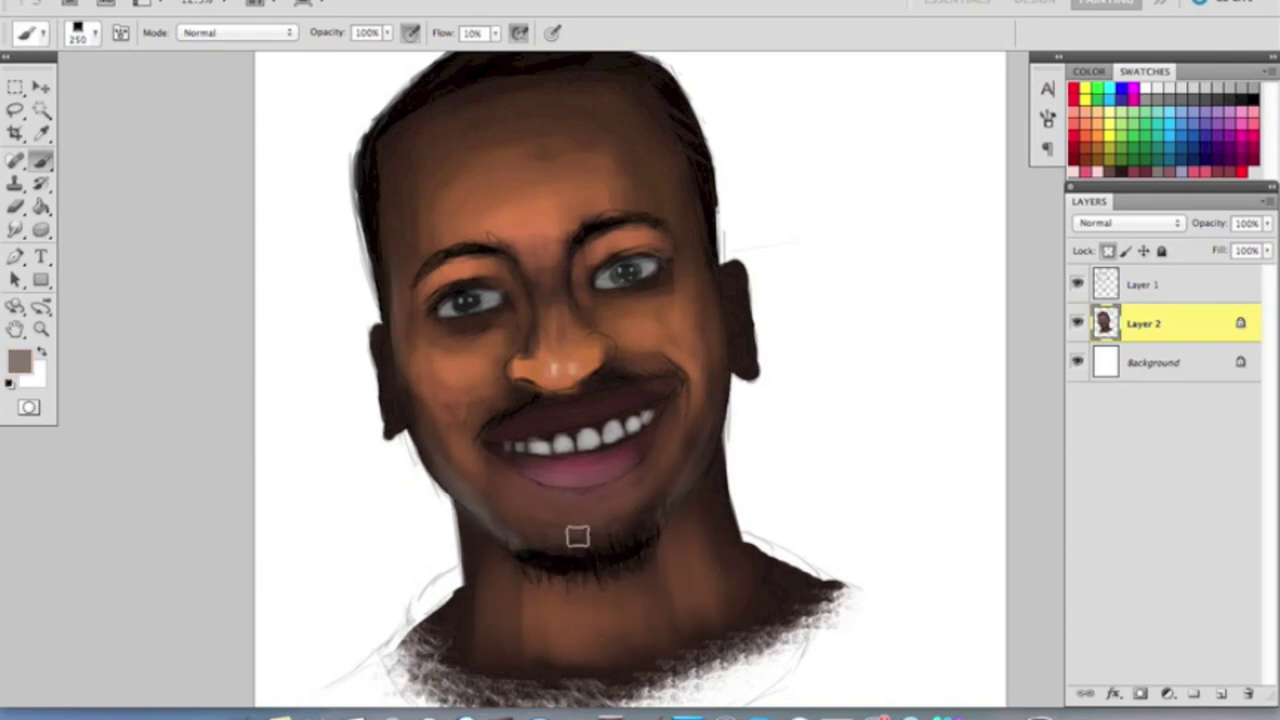
- Define the nostrils, nose wings and sides of the bridge with sampled skin tones and a smaller brush
{"action": "left_click", "coordinate": [529, 392], "text": "alt"}
{"action": "key", "text": "bracketleft"}
{"action": "key", "text": "bracketleft"}
{"action": "key", "text": "bracketleft"}
{"action": "key", "text": "bracketleft"}
{"action": "key", "text": "bracketleft"}
{"action": "mouse_move", "coordinate": [524, 386]}
{"action": "left_mouse_down"}
{"action": "mouse_move", "coordinate": [599, 365]}
{"action": "mouse_move", "coordinate": [492, 330]}
{"action": "mouse_move", "coordinate": [532, 364]}
{"action": "mouse_move", "coordinate": [511, 365]}
{"action": "mouse_move", "coordinate": [599, 333]}
{"action": "mouse_move", "coordinate": [614, 341]}
{"action": "mouse_move", "coordinate": [571, 362]}
{"action": "mouse_move", "coordinate": [537, 329]}
{"action": "left_mouse_up"}
{"action": "key", "text": "bracketright"}
{"action": "key", "text": "bracketright"}
{"action": "key", "text": "bracketright"}
{"action": "left_click", "coordinate": [570, 365], "text": "alt"}
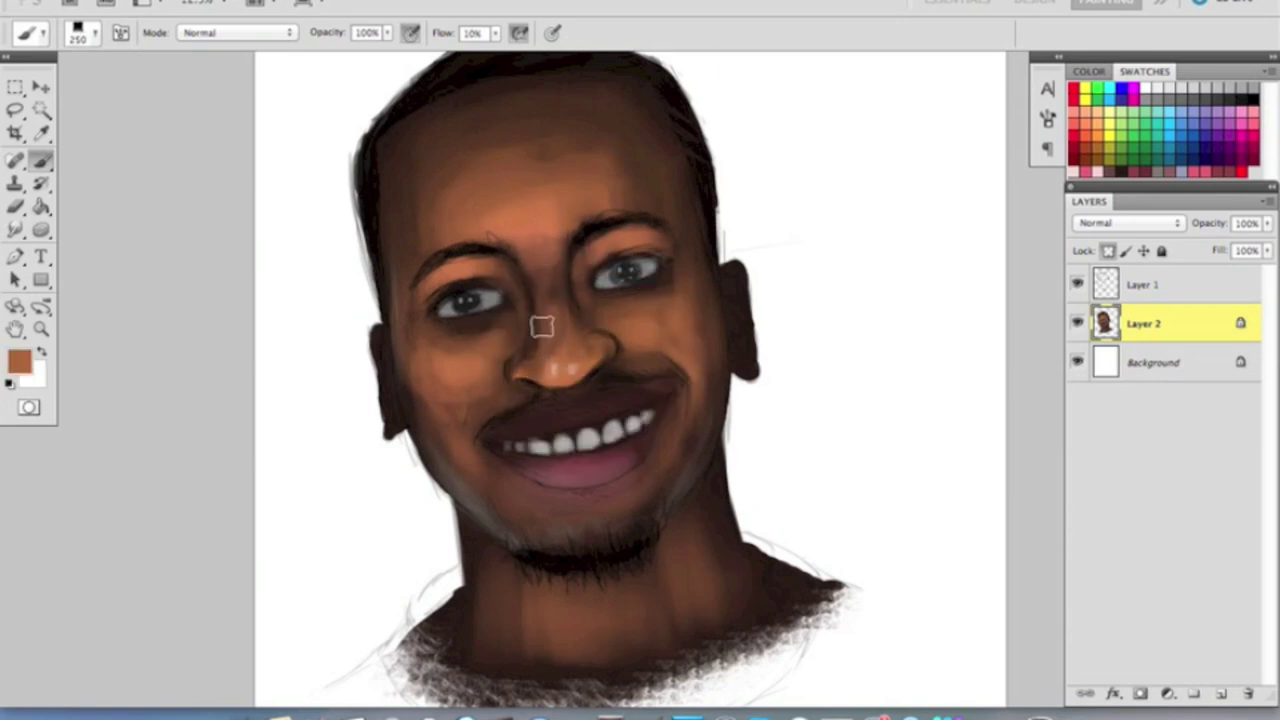
- Add a small pale highlight on the lower lip and glaze reddish brown over the face and neck with a 1000 px brush
{"action": "key", "text": "bracketleft"}
{"action": "key", "text": "bracketleft"}
{"action": "key", "text": "bracketleft"}
{"action": "key", "text": "bracketleft"}
{"action": "key", "text": "bracketleft"}
{"action": "key", "text": "bracketleft"}
{"action": "key", "text": "bracketleft"}
{"action": "key", "text": "bracketleft"}
{"action": "key", "text": "bracketleft"}
{"action": "key", "text": "bracketleft"}
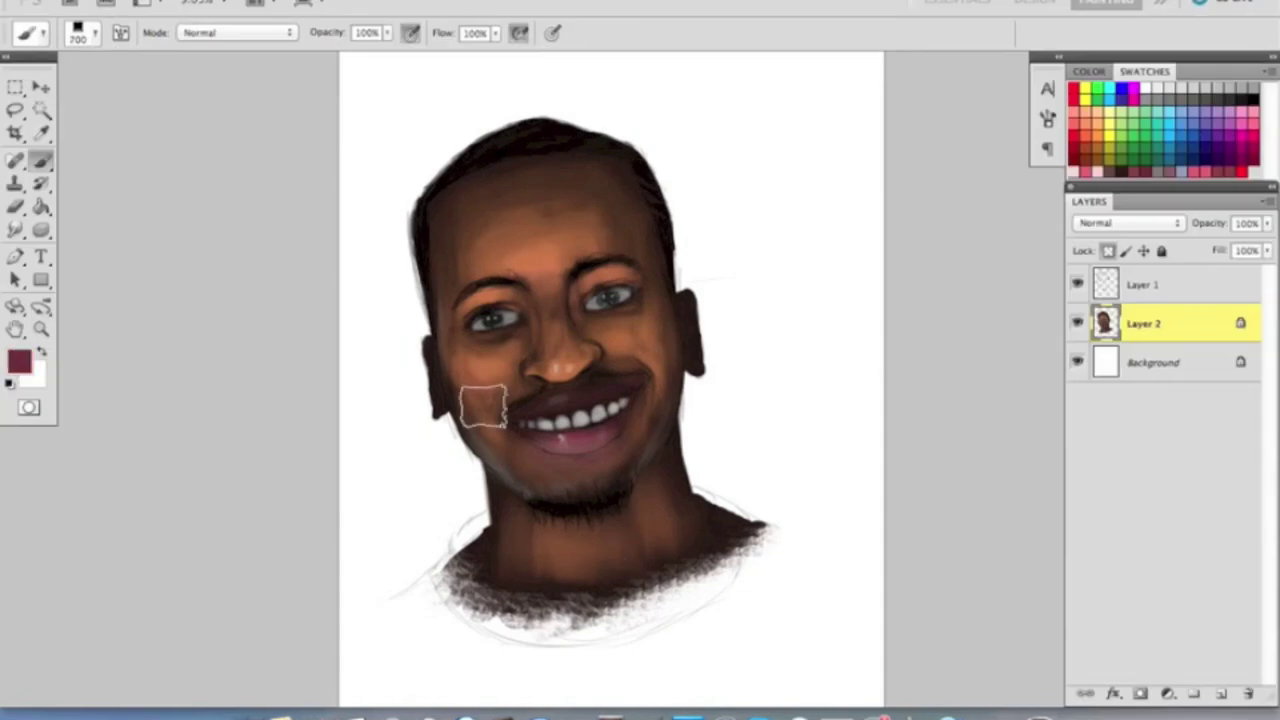
{"action": "left_click", "coordinate": [592, 204], "text": "alt"}
{"action": "mouse_move", "coordinate": [500, 243]}
{"action": "left_mouse_down"}
{"action": "mouse_move", "coordinate": [710, 541]}
{"action": "mouse_move", "coordinate": [651, 586]}
{"action": "left_mouse_up"}
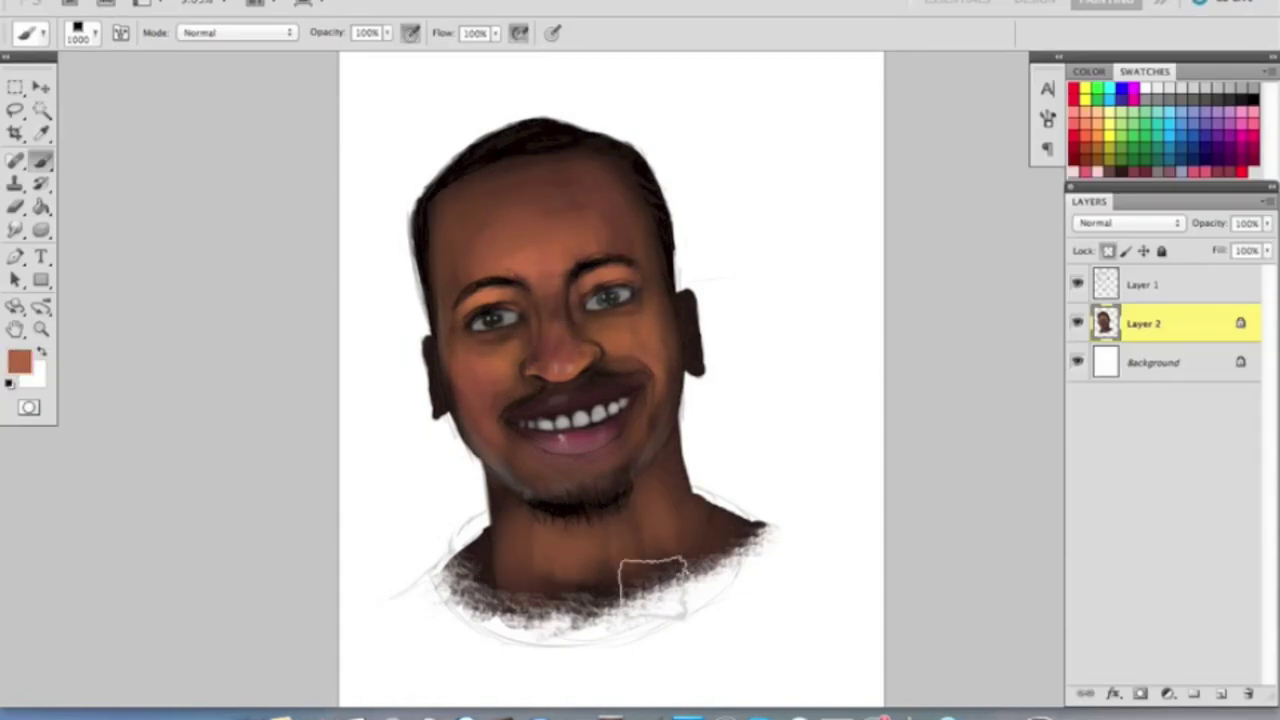
- Tint the upper lip purple-pink and shade the mouth corner with a sampled dark plum using a smaller brush
{"action": "key", "text": "bracketleft"}
{"action": "key", "text": "bracketleft"}
{"action": "key", "text": "bracketleft"}
{"action": "key", "text": "bracketleft"}
{"action": "key", "text": "bracketleft"}
{"action": "key", "text": "bracketleft"}
{"action": "key", "text": "bracketleft"}
{"action": "key", "text": "bracketleft"}
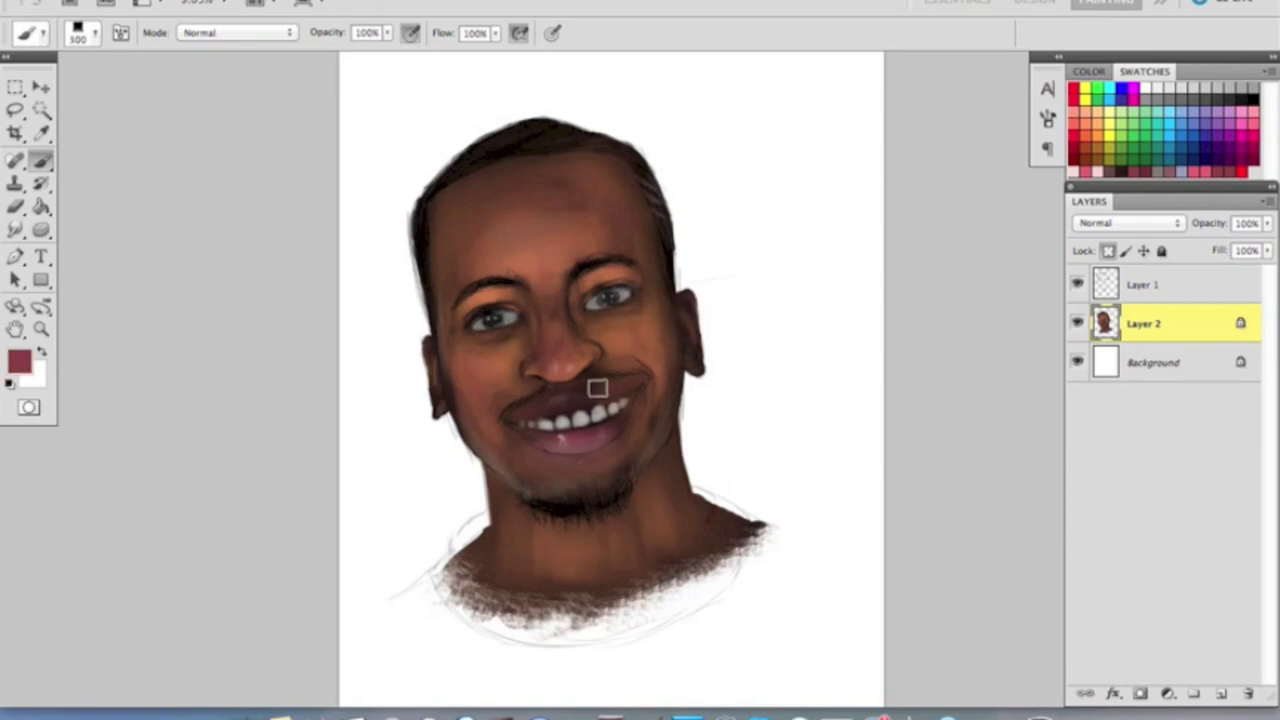
{"action": "left_click_drag", "start_coordinate": [596, 397], "coordinate": [634, 394]}
{"action": "left_click", "coordinate": [626, 384], "text": "alt"}
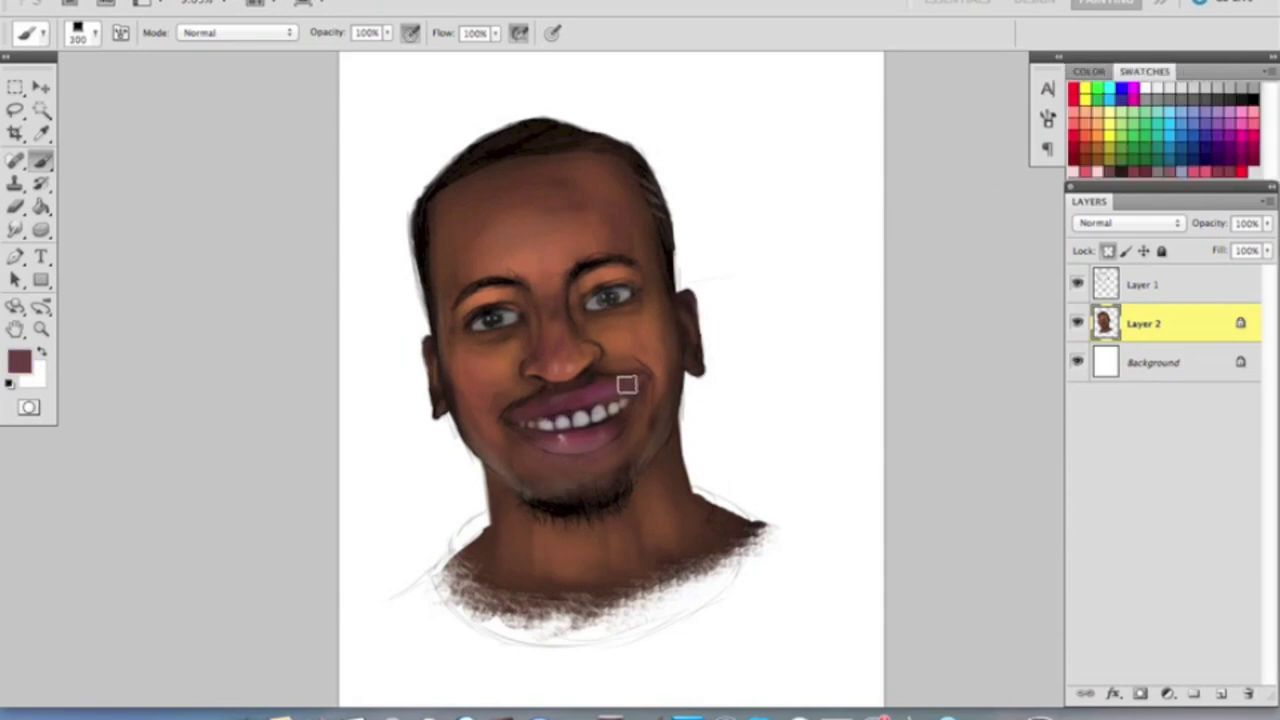
{"action": "key", "text": "ctrl+plus"}
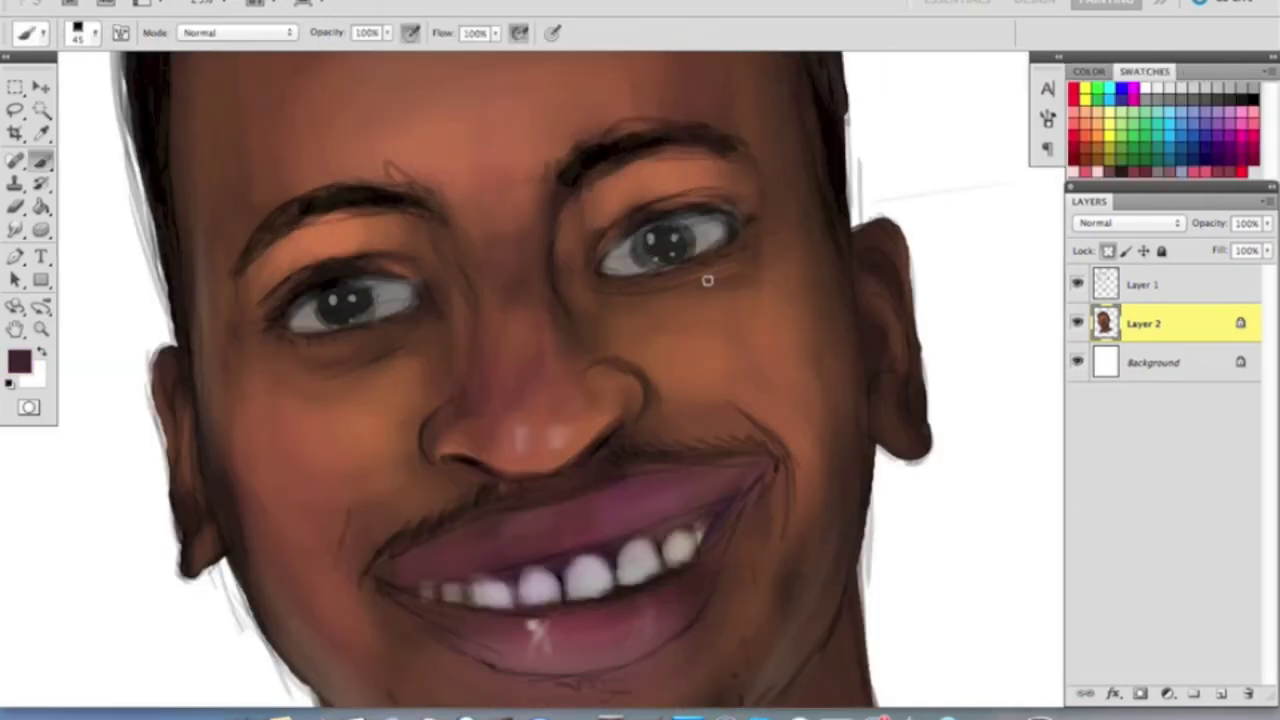
- Darken the painted portrait with Levels, using a midtone input of 1.23 and an output white of 178
{"action": "key", "text": "ctrl+minus"}
{"action": "key", "text": "ctrl+shift+alt+e"}
{"action": "key", "text": "ctrl+l"}
{"action": "left_click_drag", "start_coordinate": [1148, 385], "coordinate": [1067, 385]}
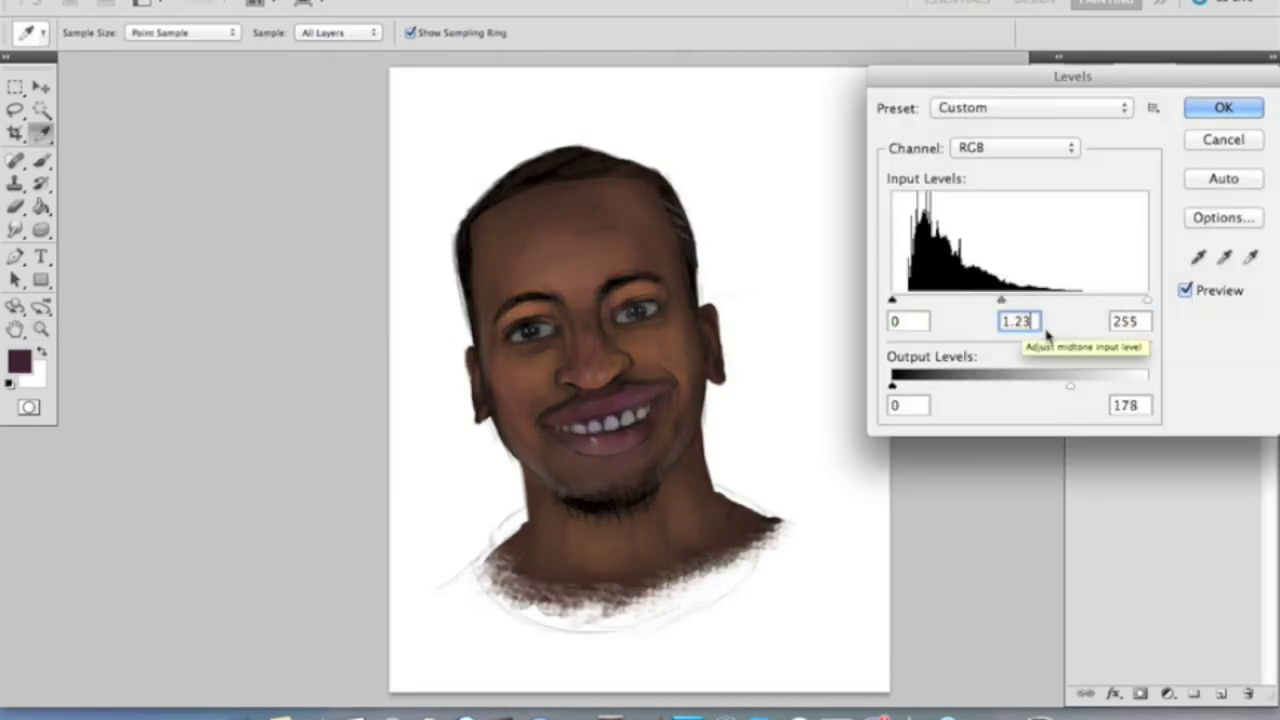
{"action": "key", "text": "Return"}
- Repaint the portrait's right-hand eye on a new top layer with a black iris, white catchlights and a highlighted inner corner
{"action": "key", "text": "ctrl+plus"}
{"action": "key", "text": "b"}
{"action": "right_click", "coordinate": [738, 290]}
{"action": "key", "text": "d"}
{"action": "double_click", "coordinate": [1162, 367]}
{"action": "mouse_move", "coordinate": [738, 262]}
{"action": "left_mouse_down"}
{"action": "mouse_move", "coordinate": [752, 277]}
{"action": "mouse_move", "coordinate": [686, 286]}
{"action": "mouse_move", "coordinate": [751, 277]}
{"action": "mouse_move", "coordinate": [814, 238]}
{"action": "left_mouse_up"}
{"action": "key", "text": "ctrl+z"}
{"action": "key", "text": "alt+]"}
{"action": "key", "text": "alt+]"}
{"action": "key", "text": "x"}
{"action": "key", "text": "["}
{"action": "left_click", "coordinate": [781, 240]}
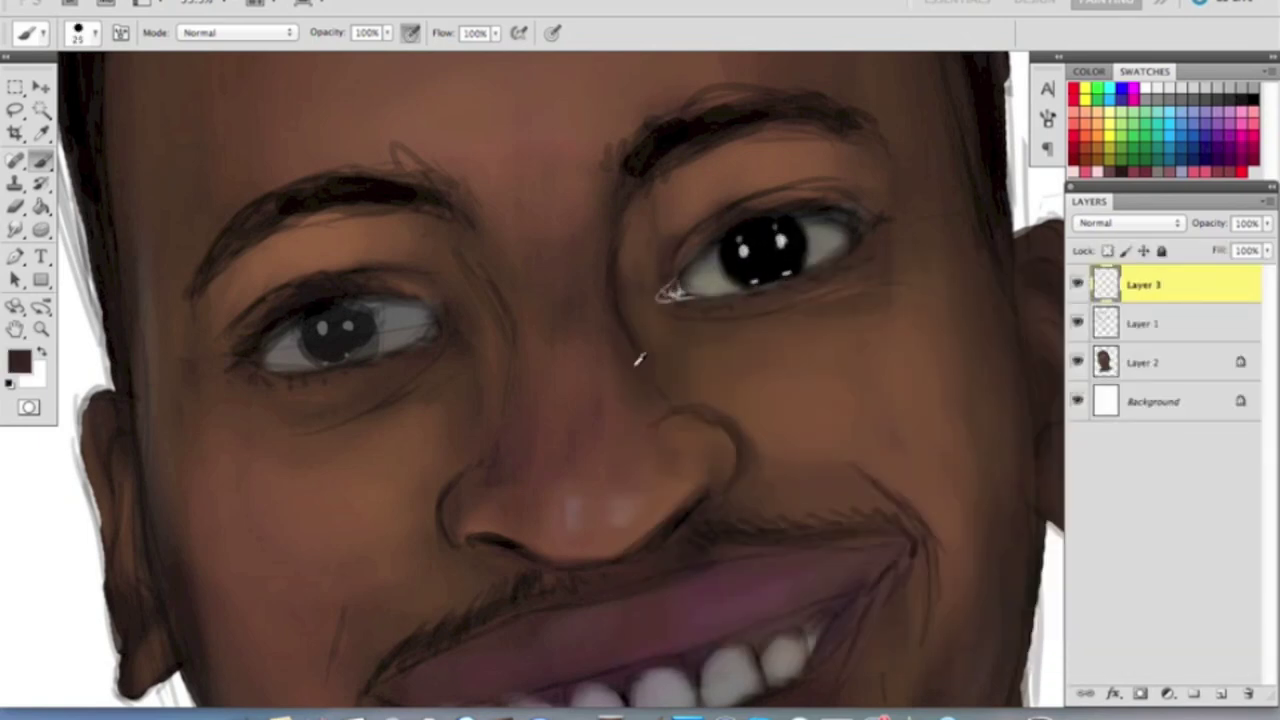
- Thicken the right-hand eye's black upper lash line and shade its upper eyelid with sampled dark brown
{"action": "left_click_drag", "start_coordinate": [824, 217], "coordinate": [598, 250]}
{"action": "key", "text": "["}
{"action": "key", "text": "["}
{"action": "key", "text": "["}
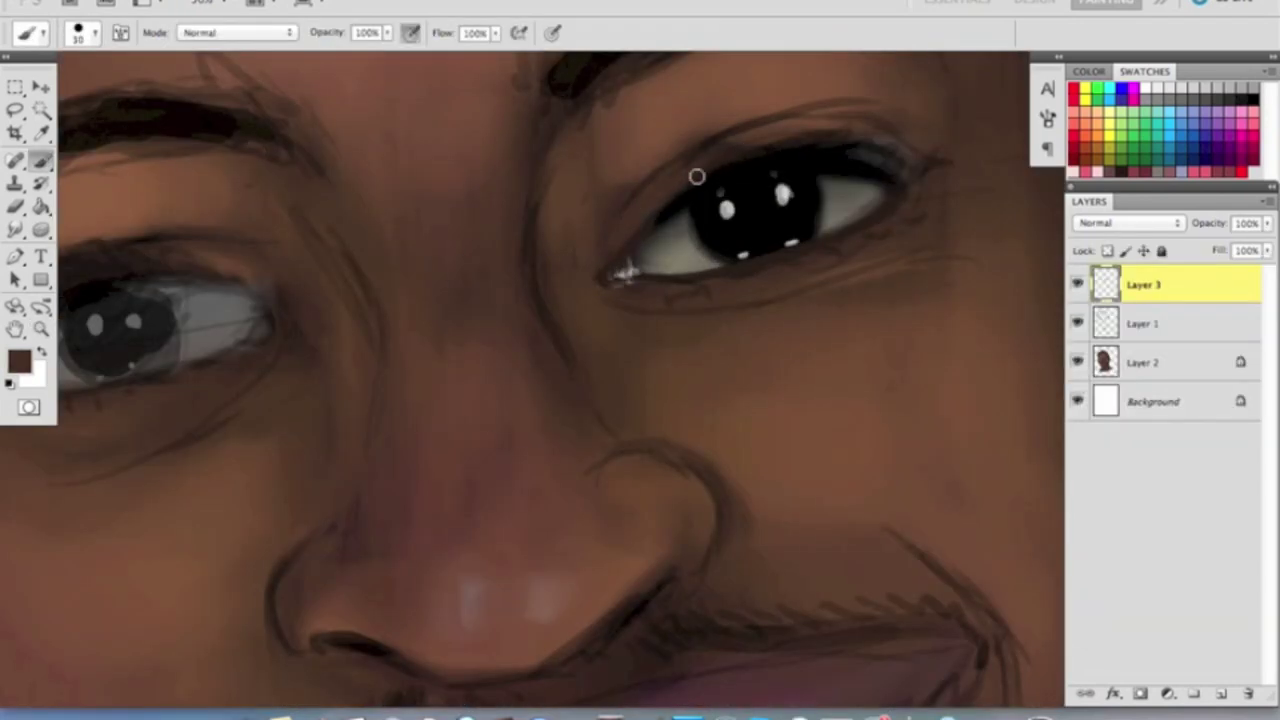
{"action": "left_click", "coordinate": [759, 120], "text": "alt"}
{"action": "key", "text": "]"}
{"action": "key", "text": "]"}
{"action": "scroll", "coordinate": [623, 289], "scroll_direction": "up", "scroll_amount": 3}
- Stipple pale skin texture beside the right-hand eye's inner corner and paint fine black upper eyelashes with a smaller brush
{"action": "left_click_drag", "start_coordinate": [537, 323], "coordinate": [560, 318]}
{"action": "left_click", "coordinate": [637, 293], "text": "alt"}
{"action": "key", "text": "["}
{"action": "left_click", "coordinate": [572, 289], "text": "alt"}
{"action": "key", "text": "["}
{"action": "key", "text": "["}
{"action": "key", "text": "["}
{"action": "key", "text": "["}
{"action": "key", "text": "["}
{"action": "key", "text": "["}
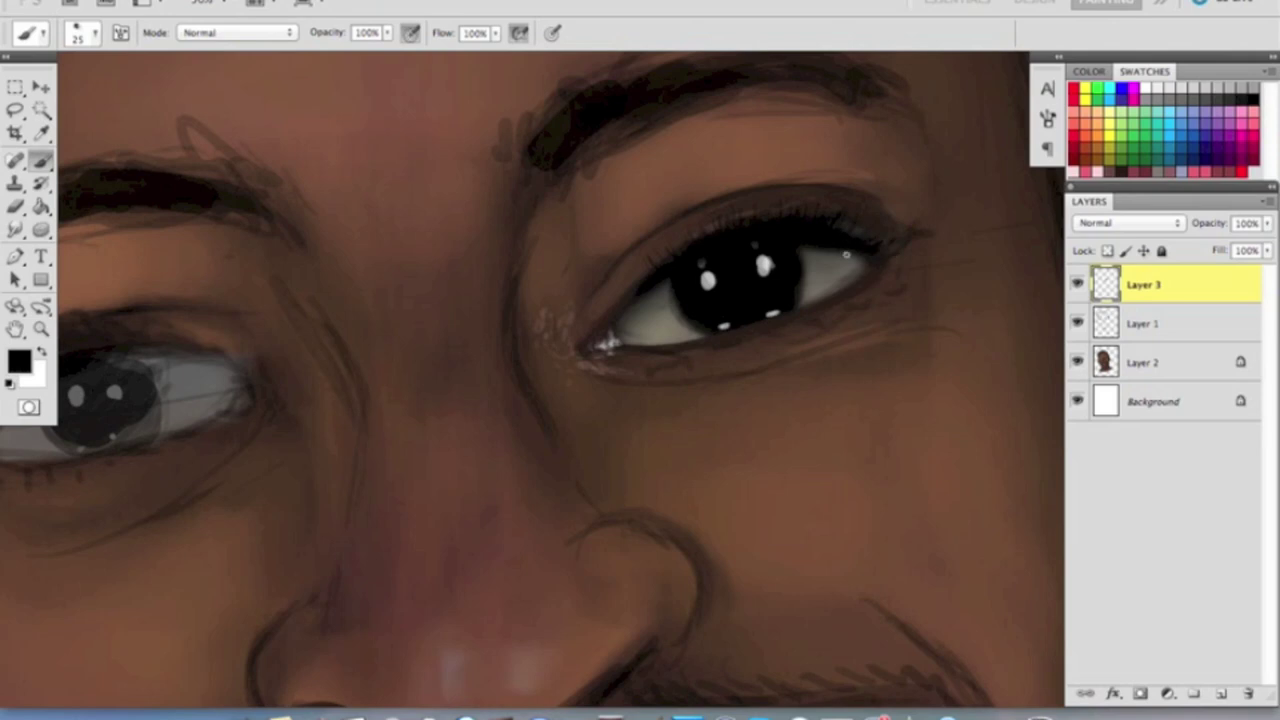
- Speckle texture along the right-hand eye's lower lid and add short black lower and outer lashes with a 20 px brush
{"action": "right_click", "coordinate": [620, 278]}
{"action": "scroll", "coordinate": [900, 530], "scroll_direction": "down", "scroll_amount": 2}
{"action": "key", "text": "Return"}
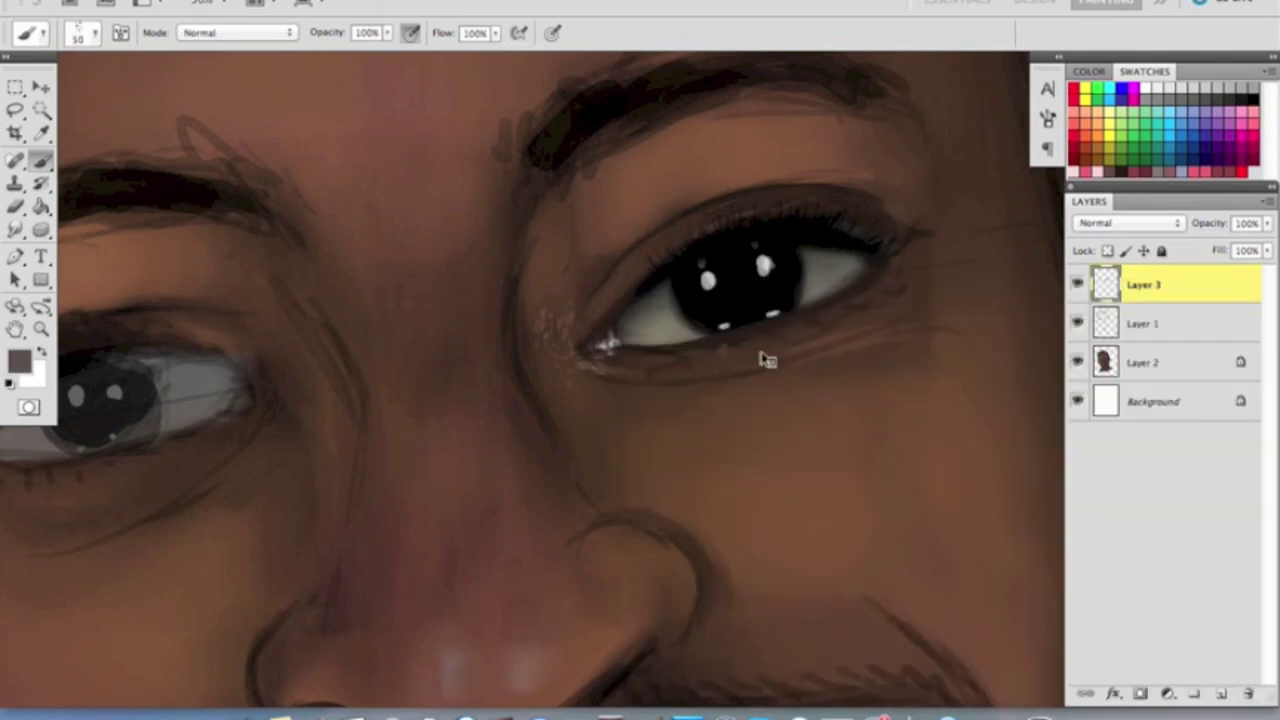
{"action": "key", "text": "d"}
{"action": "right_click", "coordinate": [620, 278]}
{"action": "double_click", "coordinate": [667, 360]}
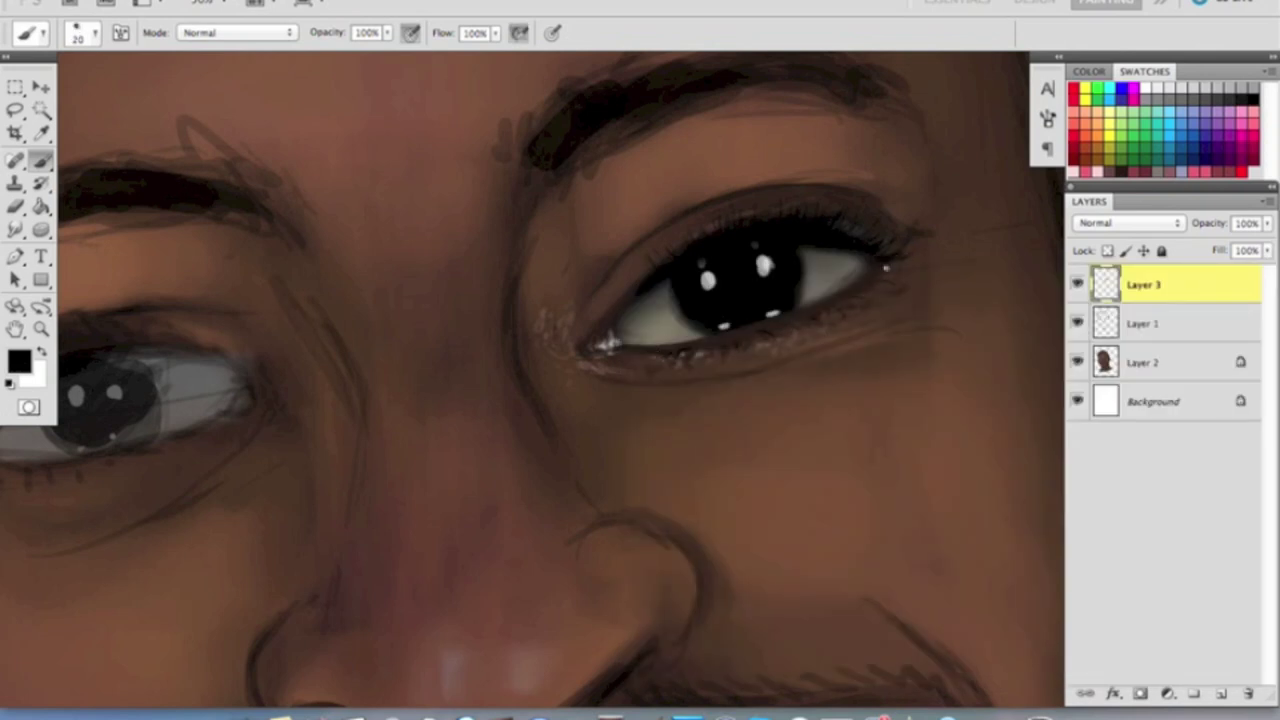
{"action": "right_click", "coordinate": [618, 277]}
{"action": "double_click", "coordinate": [667, 360]}
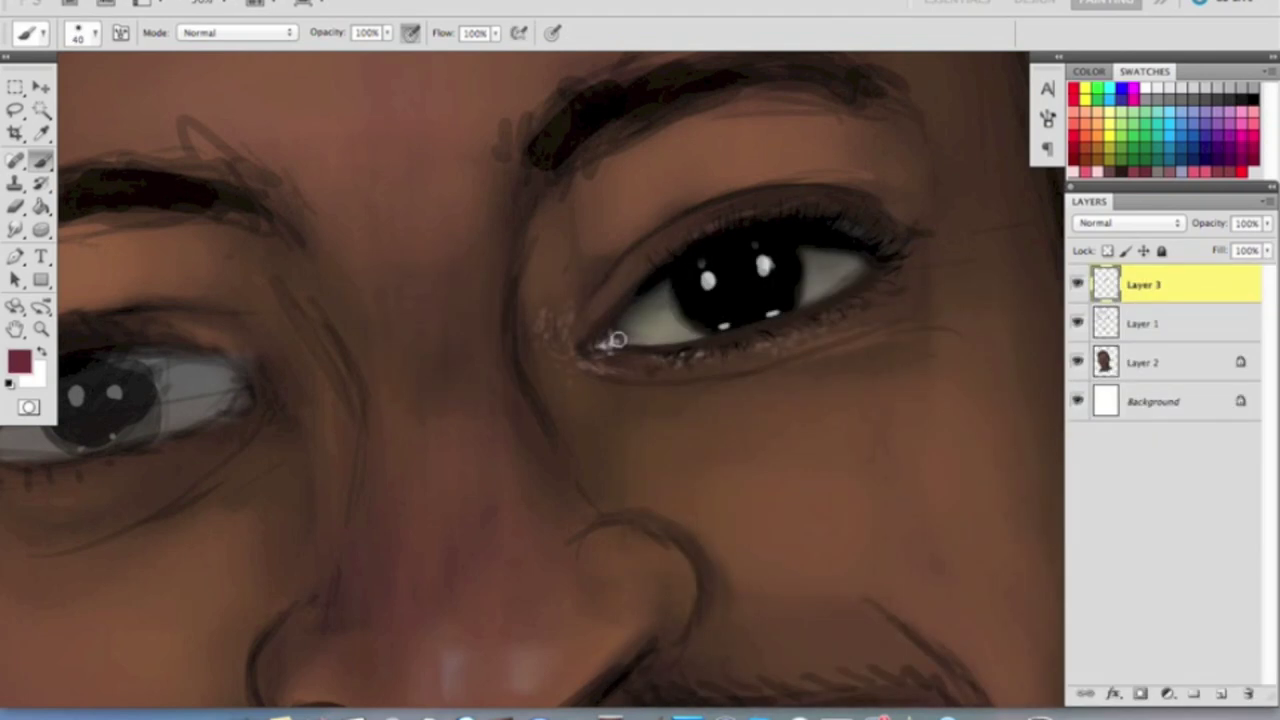
- Tint the corners of the right-hand eye dark red and draw a thin dark brown crease below its lower lid
{"action": "left_click", "coordinate": [791, 305], "text": "alt"}
{"action": "left_click_drag", "start_coordinate": [650, 325], "coordinate": [794, 331]}
{"action": "key", "text": "d"}
{"action": "right_click", "coordinate": [620, 278]}
{"action": "double_click", "coordinate": [667, 360]}
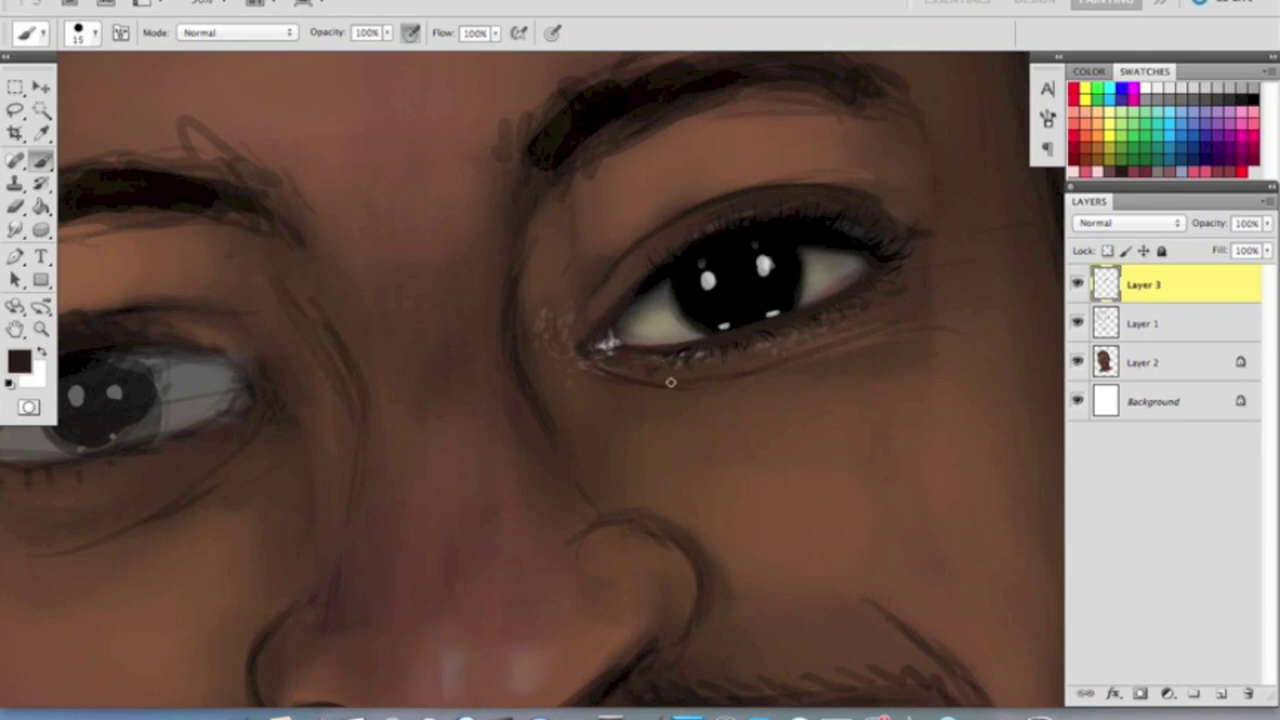
{"action": "left_click_drag", "start_coordinate": [680, 375], "coordinate": [915, 333]}
- Deepen the right-hand eye's upper eyelid and the shadow line beside the nose bridge with sampled browns
{"action": "key", "text": "bracketright"}
{"action": "key", "text": "bracketright"}
{"action": "key", "text": "bracketright"}
{"action": "key", "text": "bracketright"}
{"action": "key", "text": "bracketright"}
{"action": "key", "text": "bracketright"}
{"action": "key", "text": "bracketright"}
{"action": "key", "text": "bracketright"}
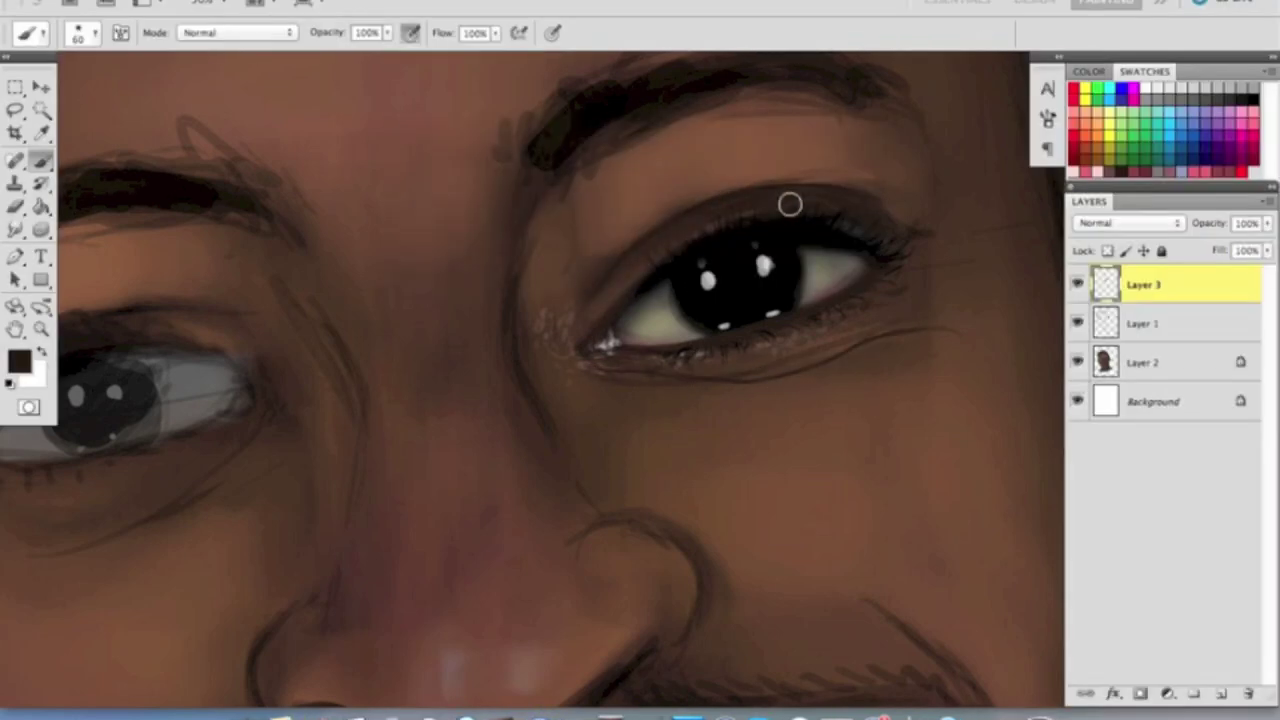
{"action": "key", "text": "bracketleft"}
{"action": "key", "text": "bracketleft"}
{"action": "key", "text": "bracketleft"}
{"action": "left_click", "coordinate": [505, 283], "text": "alt"}
{"action": "left_click", "coordinate": [594, 254], "text": "alt"}
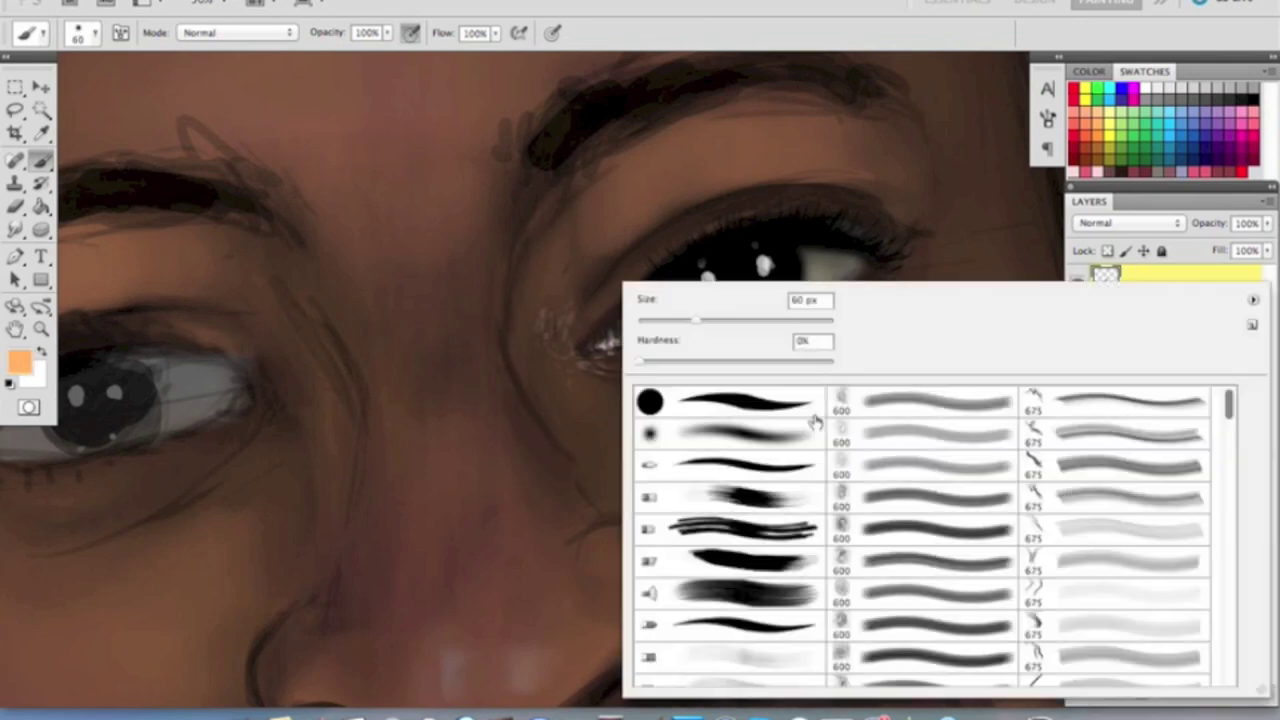
- Add pale highlights below the right-hand eye's inner corner and draw dark brown under-eye wrinkles with a 15 px brush
{"action": "key", "text": "Return"}
{"action": "left_click", "coordinate": [699, 345], "text": "alt"}
{"action": "left_click_drag", "start_coordinate": [595, 376], "coordinate": [640, 374]}
{"action": "key", "text": "bracketleft"}
{"action": "key", "text": "bracketleft"}
{"action": "key", "text": "bracketleft"}
{"action": "left_click", "coordinate": [847, 334], "text": "alt"}
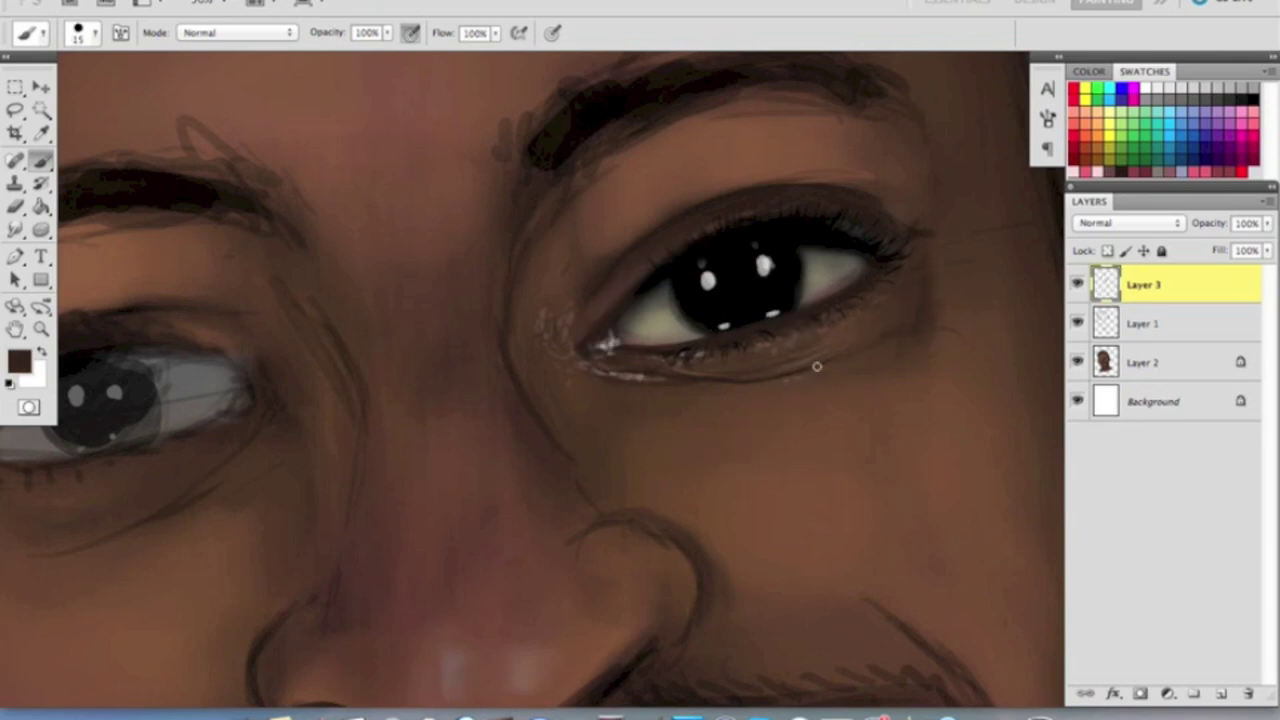
{"action": "left_click_drag", "start_coordinate": [895, 374], "coordinate": [755, 391]}
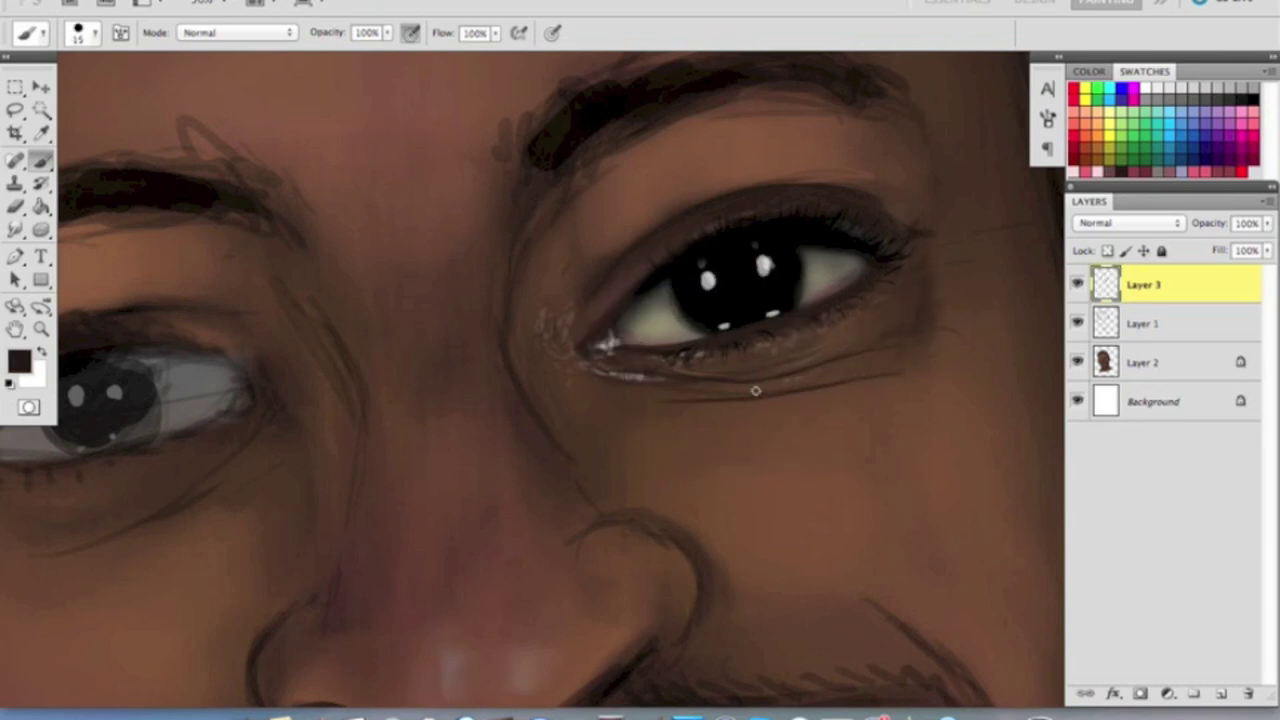
- Reshape the painted right-hand eye on Layer 3 with Liquify at brush size 166
{"action": "key", "text": "ctrl+0"}
{"action": "left_click", "coordinate": [430, 106]}
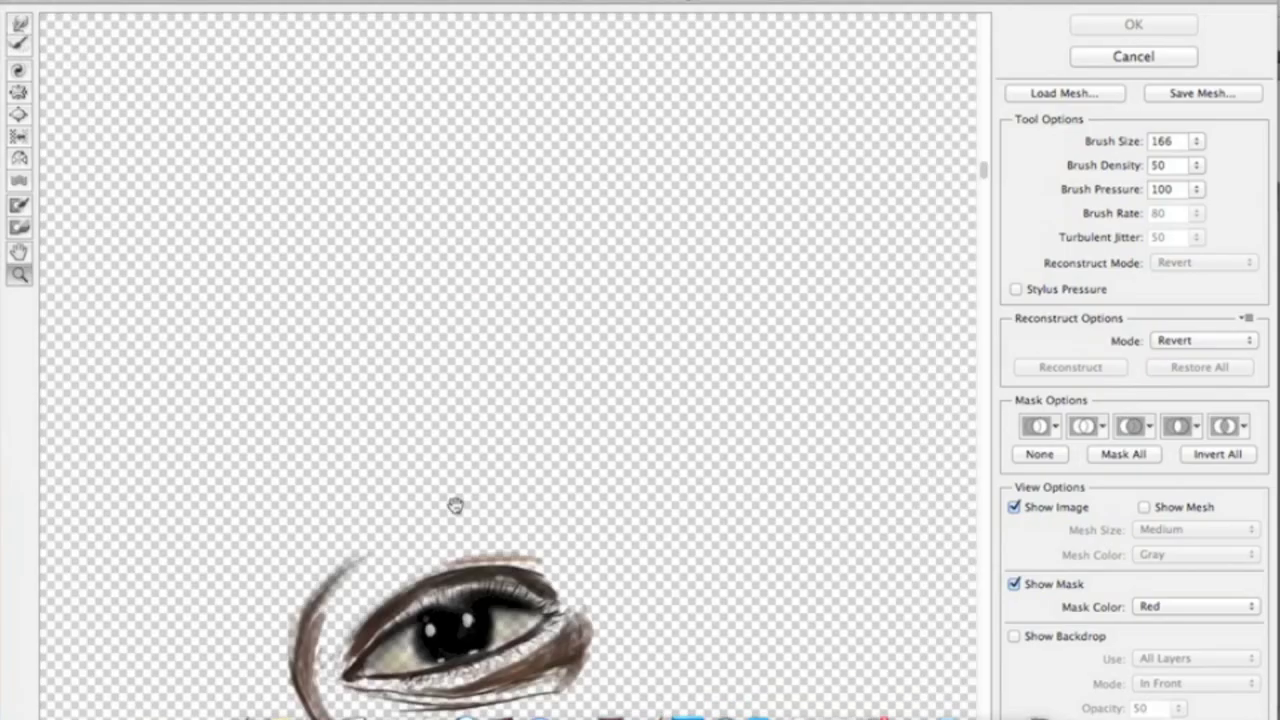
{"action": "key", "text": "ctrl+plus"}
{"action": "left_click_drag", "start_coordinate": [700, 390], "coordinate": [500, 423]}
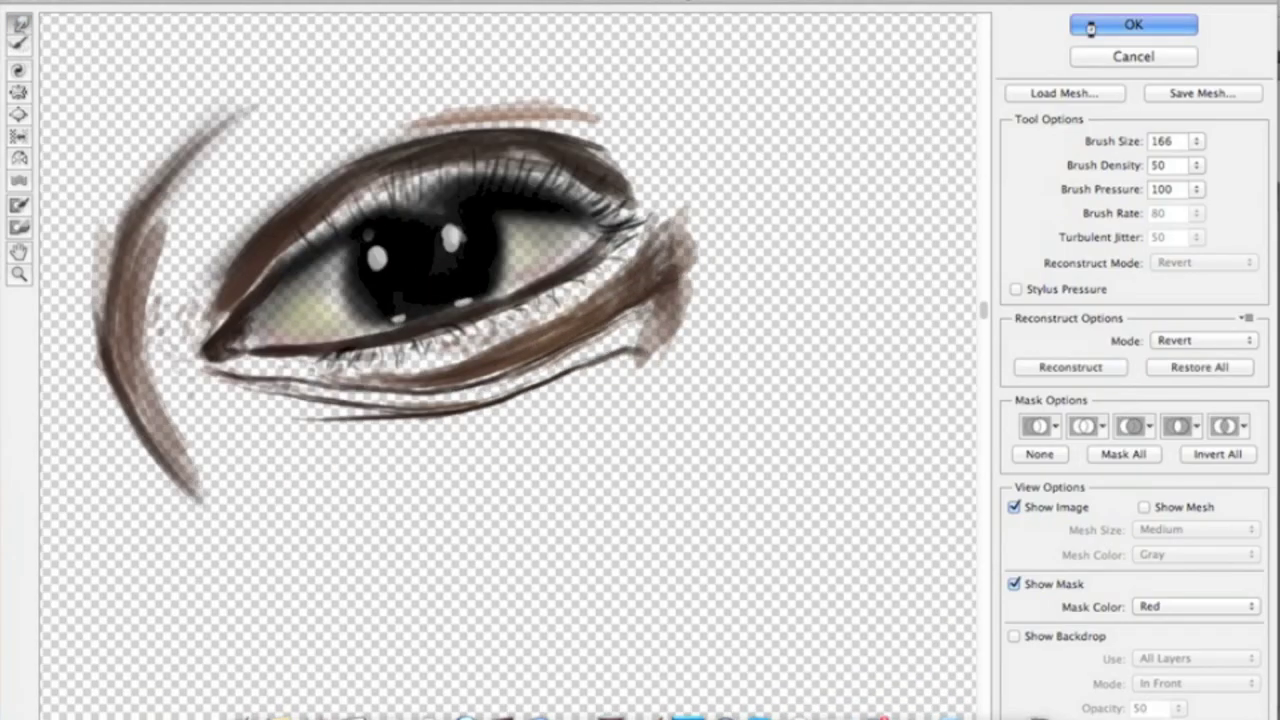
{"action": "left_click", "coordinate": [1133, 24]}
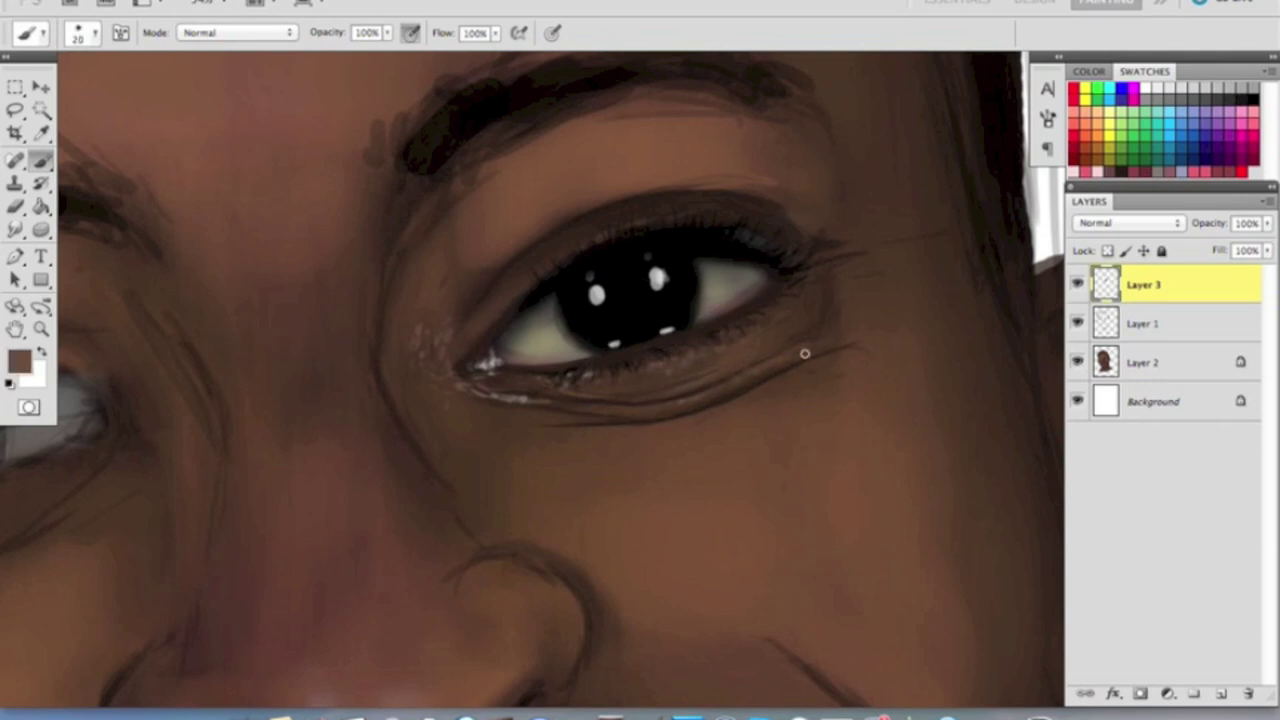
- Add another soft wrinkle under the right-hand eye and brush a reddish tone between its upper eyelid and eyebrow
{"action": "key", "text": "bracketright"}
{"action": "left_click_drag", "start_coordinate": [748, 418], "coordinate": [502, 425]}
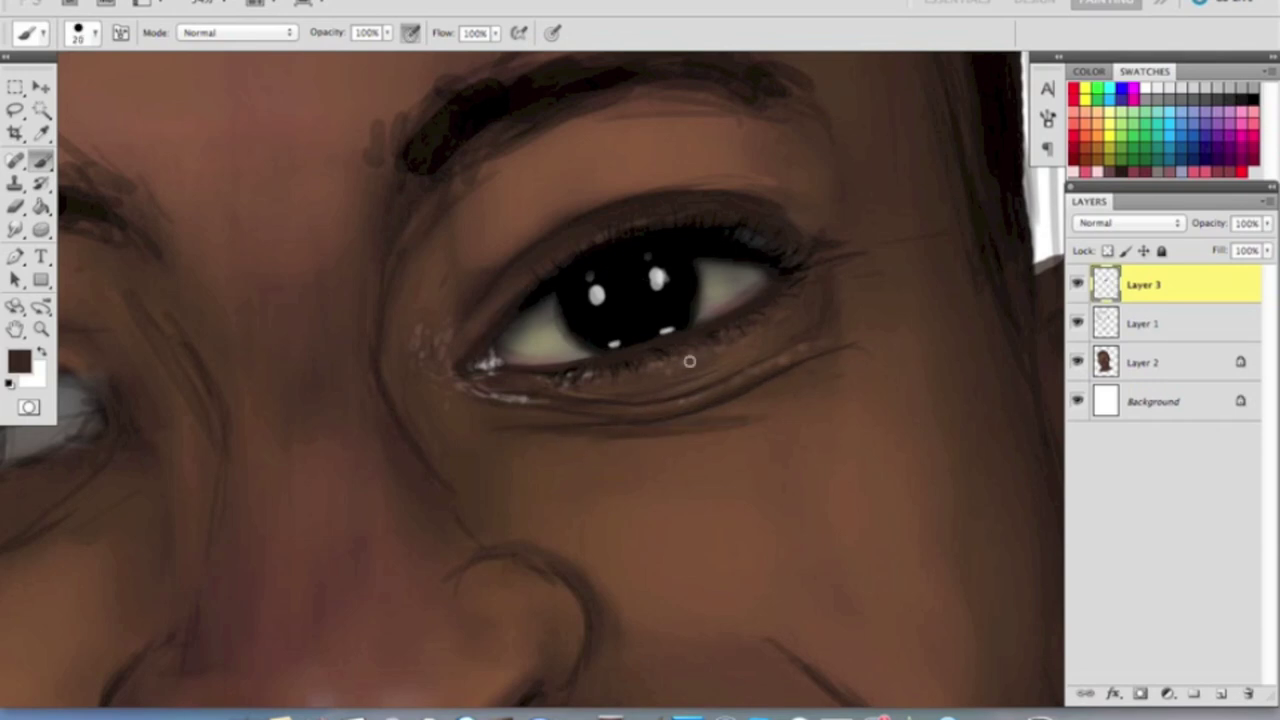
{"action": "left_click_drag", "start_coordinate": [700, 180], "coordinate": [554, 194]}
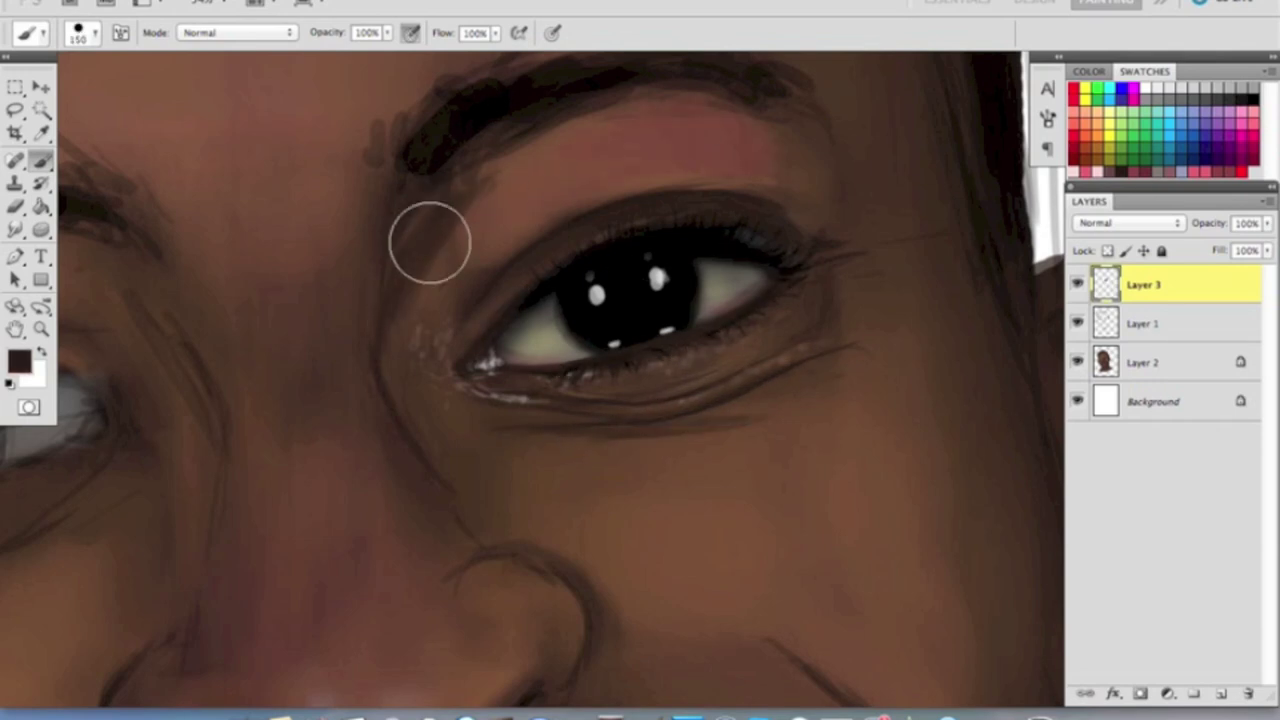
- Lasso the portrait's left-hand eye on Layer 2 and scale it down to 92.87 percent
{"action": "key", "text": "z"}
{"action": "left_click", "coordinate": [586, 374], "text": "alt"}
{"action": "left_click", "coordinate": [650, 294], "text": "ctrl"}
{"action": "key", "text": "b"}
{"action": "left_click", "coordinate": [517, 354], "text": "alt"}
{"action": "key", "text": "z"}
{"action": "left_click", "coordinate": [706, 429], "text": "alt"}
{"action": "key", "text": "l"}
{"action": "left_click_drag", "start_coordinate": [500, 305], "coordinate": [505, 310]}
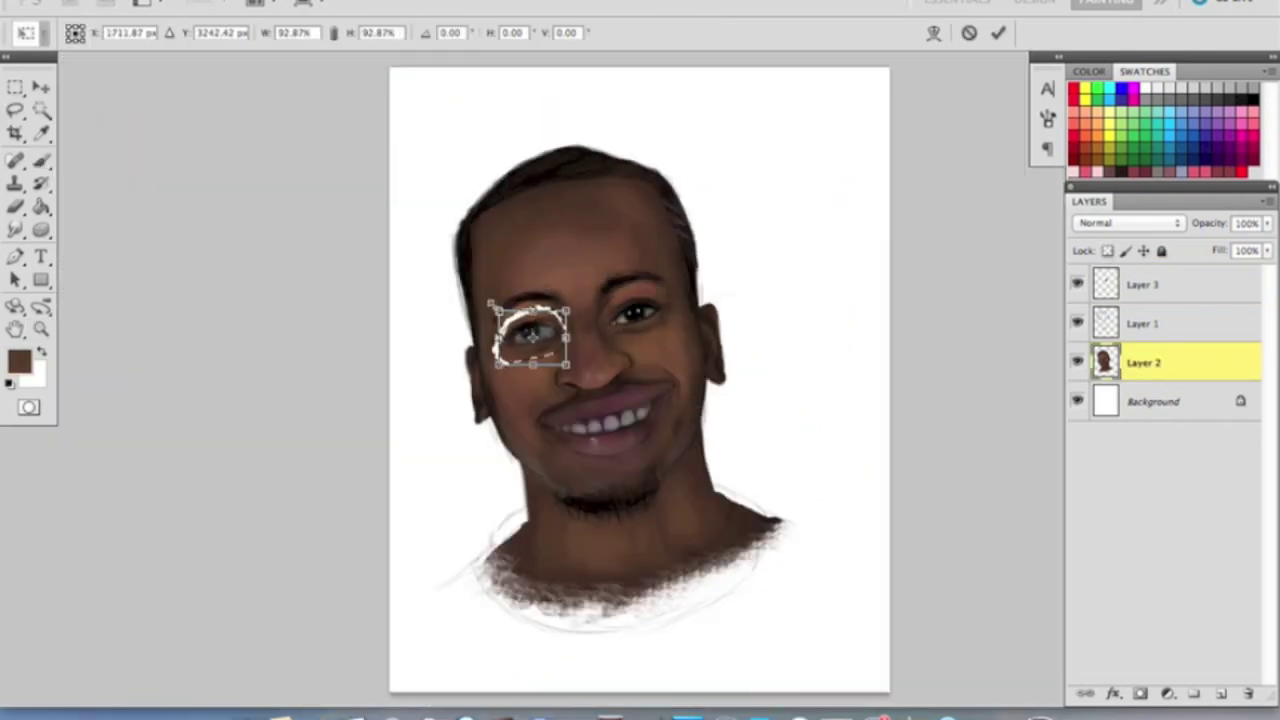
{"action": "key", "text": "v"}
{"action": "key", "text": "ctrl+plus"}
{"action": "key", "text": "l"}
{"action": "key", "text": "ctrl+t"}
{"action": "key", "text": "Return"}
{"action": "key", "text": "ctrl+d"}
{"action": "key", "text": "b"}
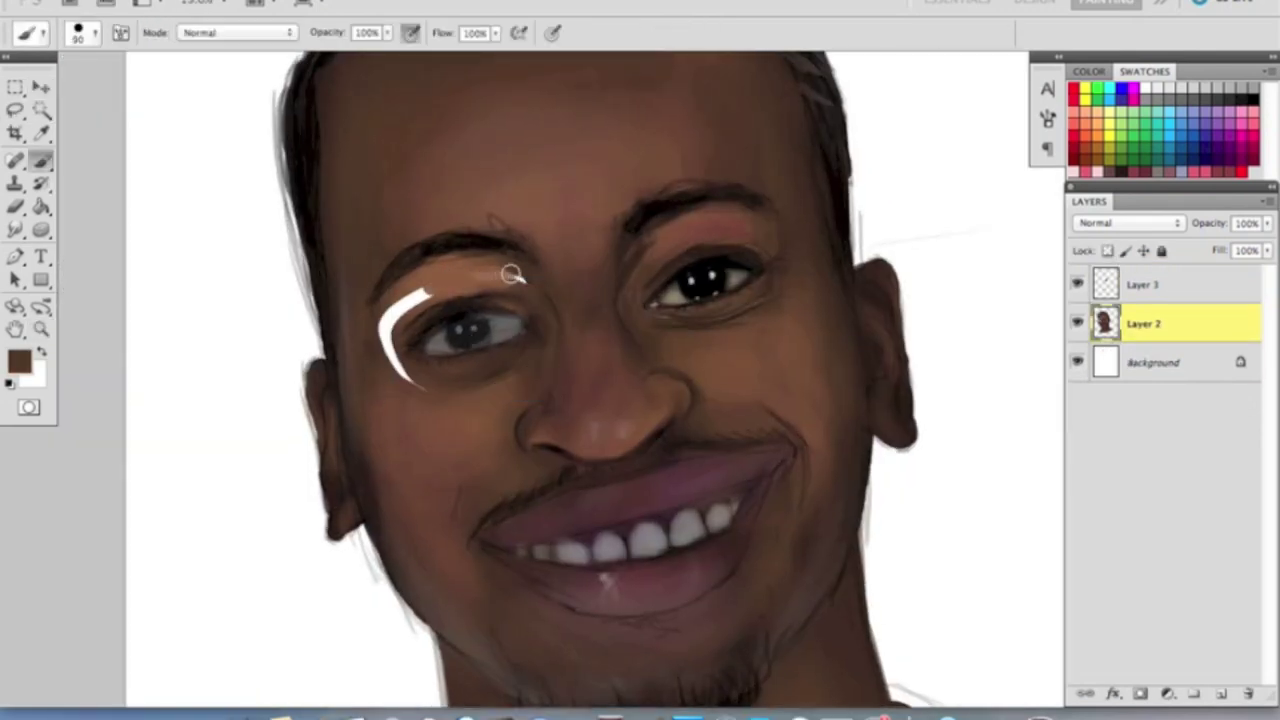
- Cover the white gap around the left-hand eye with sampled brown skin tones using a 90 px brush
{"action": "left_click_drag", "start_coordinate": [398, 285], "coordinate": [392, 324]}
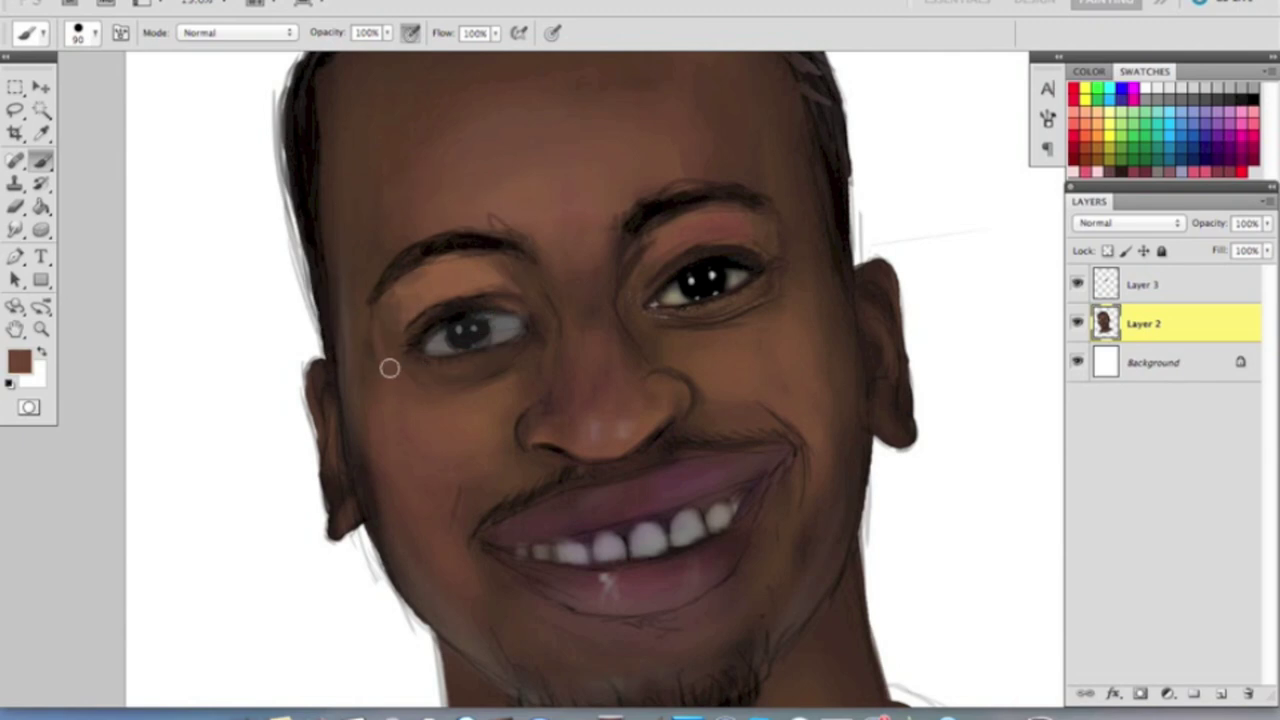
{"action": "left_click", "coordinate": [389, 368], "text": "alt"}
{"action": "key", "text": "r"}
{"action": "key", "text": "z"}
{"action": "key", "text": "ctrl+0"}
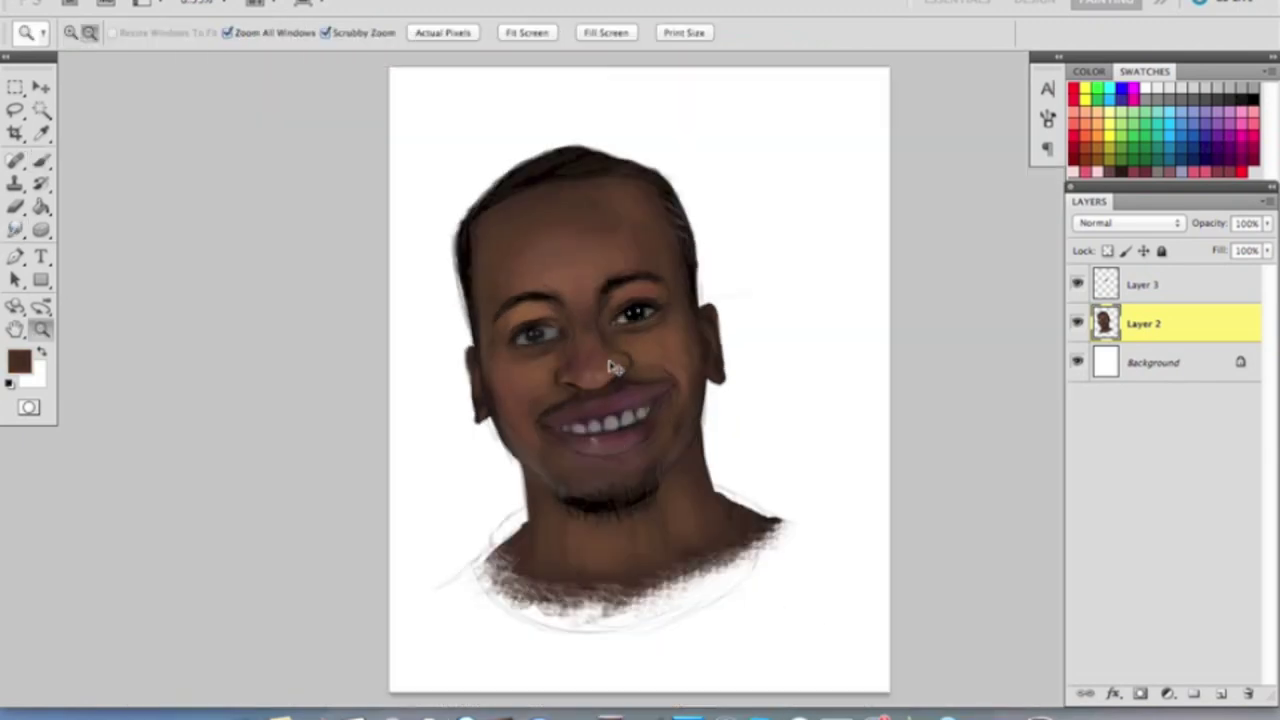
- Stipple pale grey skin texture between the right-hand eye and its eyebrow on Layer 3 with a 25 px brush
{"action": "left_click_drag", "start_coordinate": [613, 367], "coordinate": [651, 366]}
{"action": "key", "text": "alt+]"}
{"action": "key", "text": "b"}
{"action": "key", "text": "bracketleft"}
{"action": "key", "text": "bracketleft"}
{"action": "key", "text": "bracketleft"}
{"action": "key", "text": "bracketleft"}
{"action": "key", "text": "bracketleft"}
{"action": "key", "text": "bracketleft"}
{"action": "key", "text": "bracketleft"}
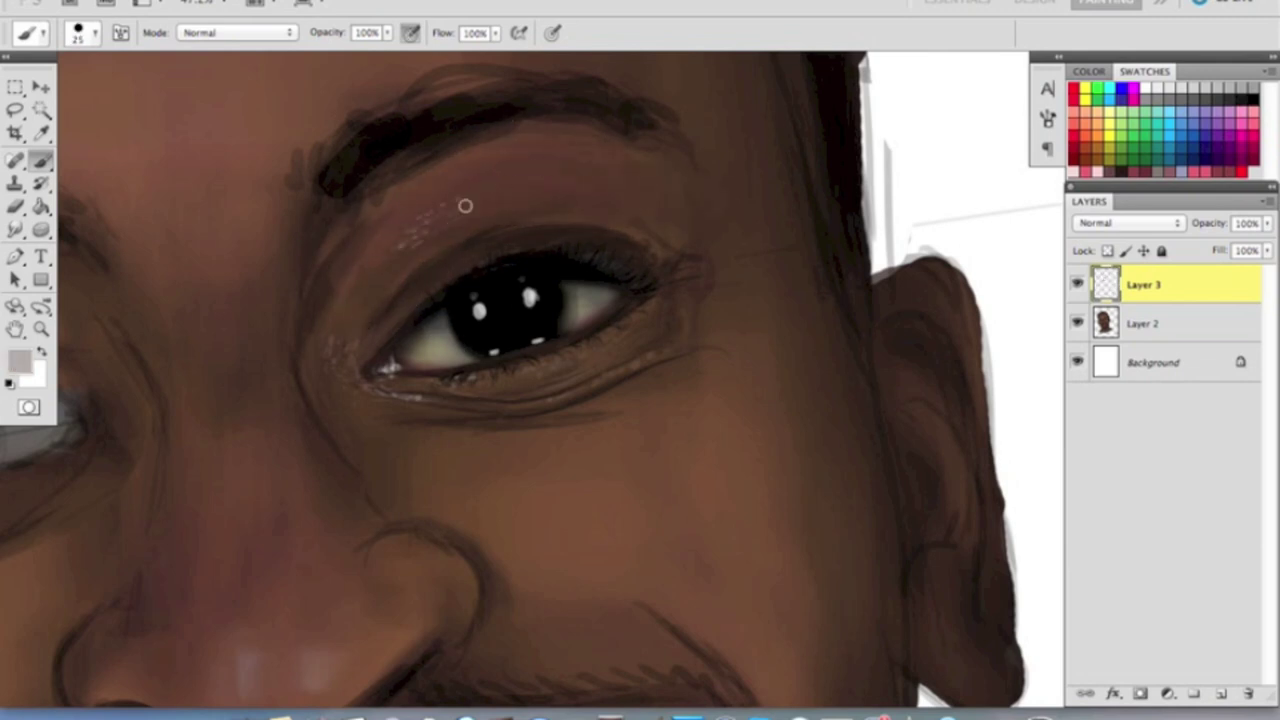
{"action": "left_click", "coordinate": [445, 204]}
{"action": "key", "text": "bracketleft"}
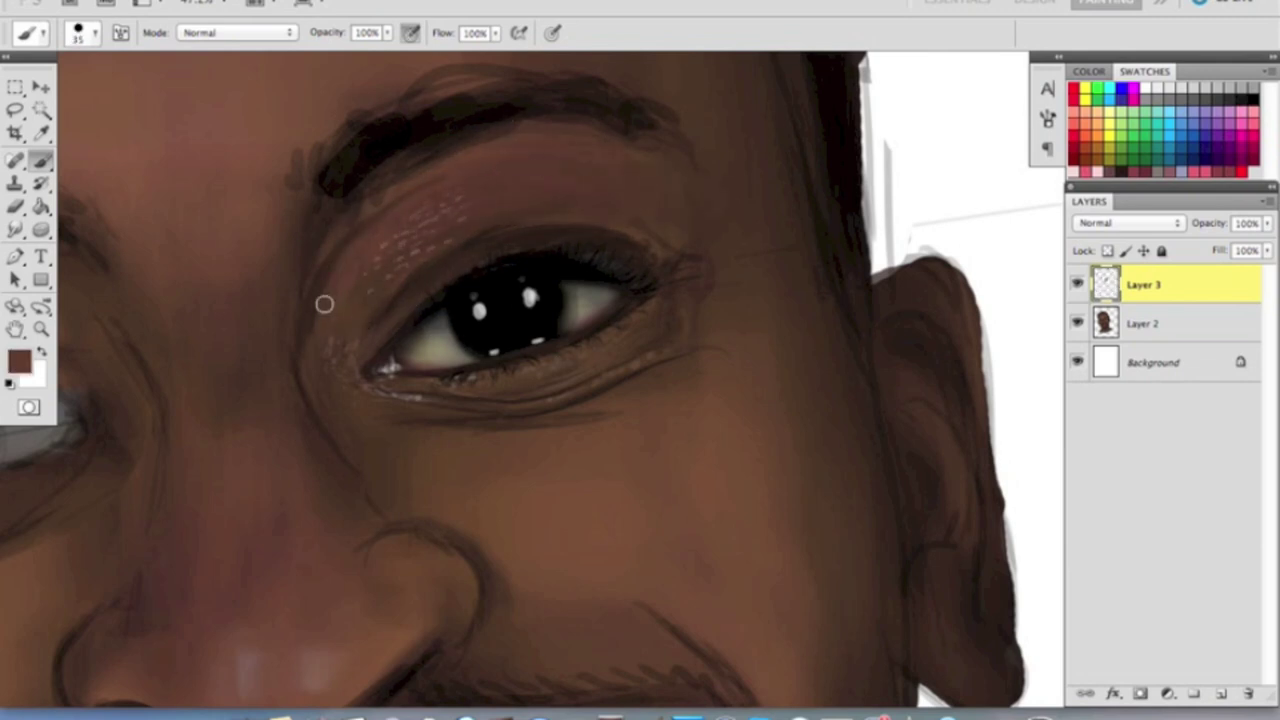
- Blend the textured eyelid and the skin at the right-hand eye's outer corner with sampled browns, using a larger brush
{"action": "key", "text": "ctrl+minus"}
{"action": "left_click", "coordinate": [357, 257], "text": "alt"}
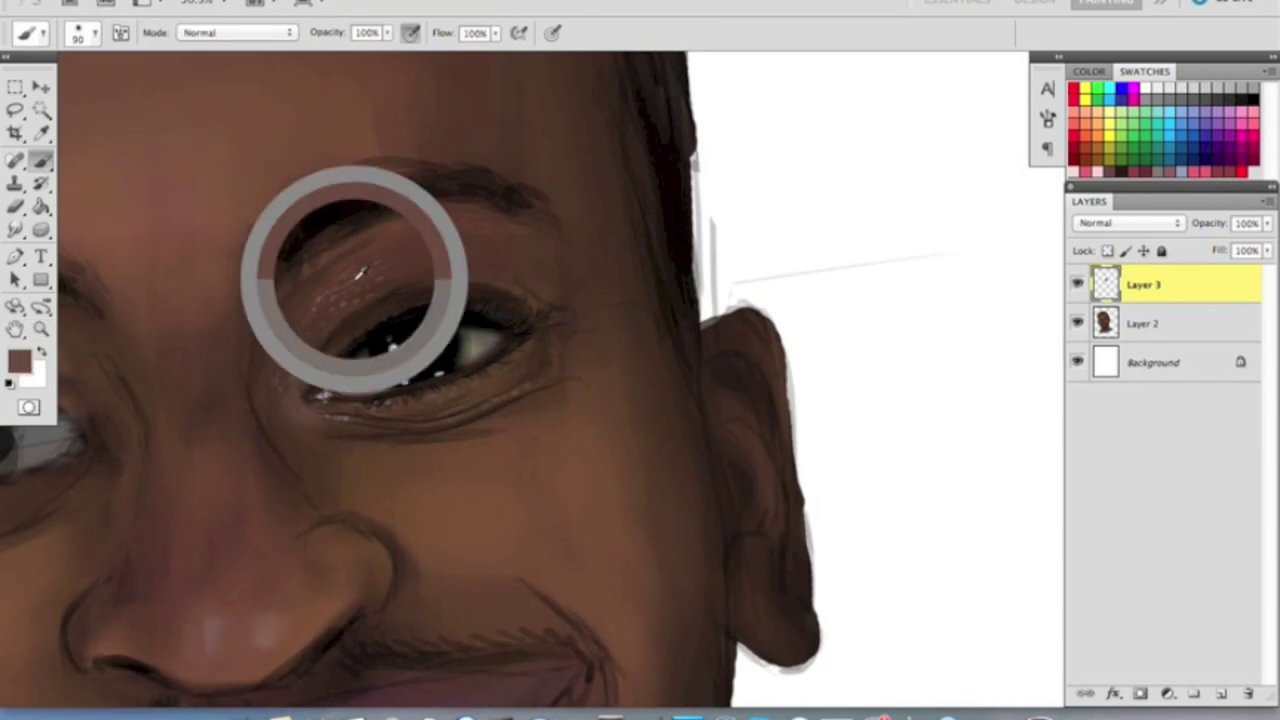
{"action": "key", "text": "bracketright"}
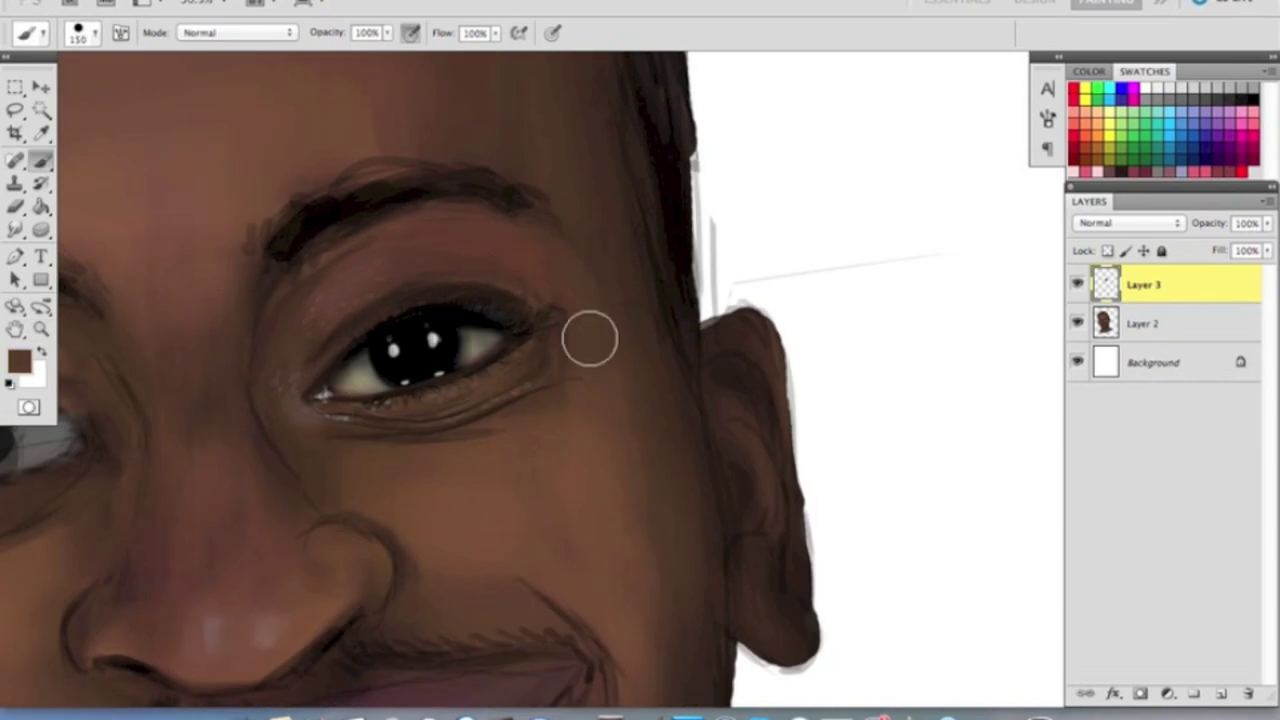
- Shade the side of the face near the right-hand ear dark brown and warm the adjacent cheek with reddish brown
{"action": "scroll", "coordinate": [594, 277], "scroll_direction": "down", "scroll_amount": 2}
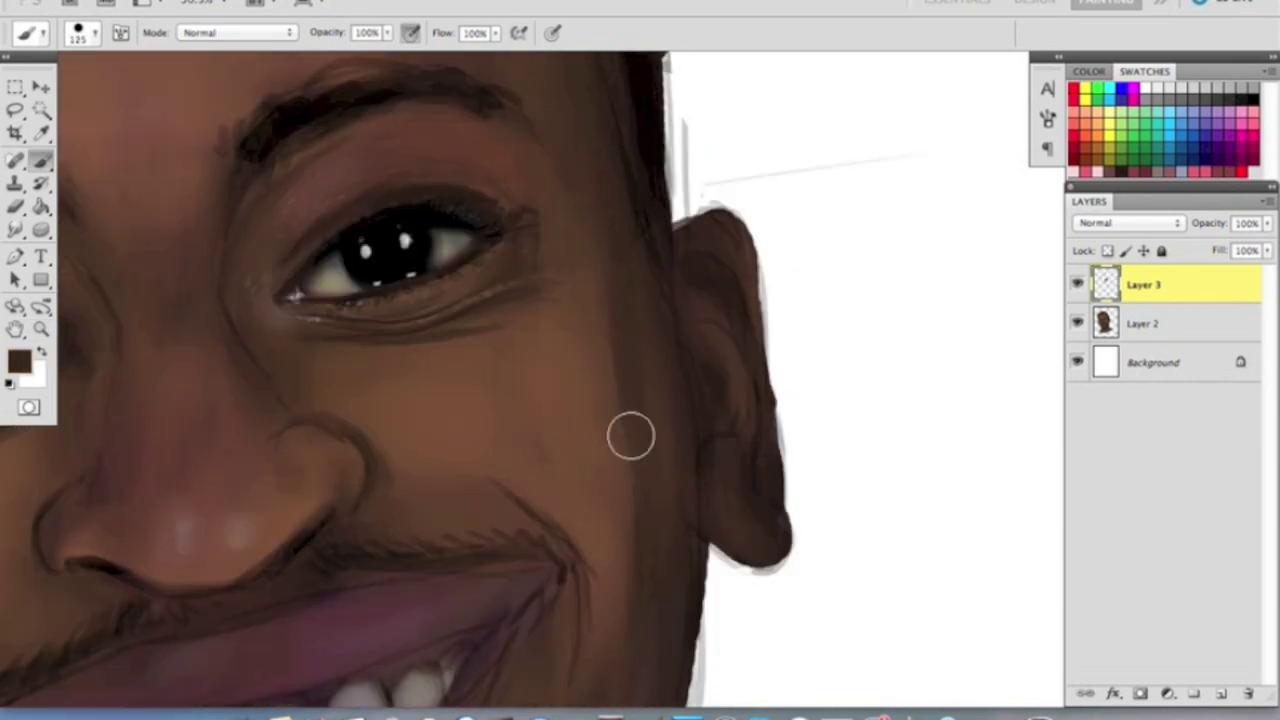
{"action": "key", "text": "bracketright"}
{"action": "left_click_drag", "start_coordinate": [386, 389], "coordinate": [570, 430]}
{"action": "key", "text": "bracketleft"}
{"action": "key", "text": "bracketleft"}
{"action": "left_click_drag", "start_coordinate": [323, 391], "coordinate": [549, 443]}
- Choose another brush preset and stipple pale pore highlights over the reddish cheek beside the nose
{"action": "right_click", "coordinate": [549, 443]}
{"action": "scroll", "coordinate": [1180, 447], "scroll_direction": "up", "scroll_amount": 3}
{"action": "double_click", "coordinate": [850, 560]}
{"action": "mouse_move", "coordinate": [410, 440]}
{"action": "left_mouse_down"}
{"action": "mouse_move", "coordinate": [425, 410]}
{"action": "mouse_move", "coordinate": [462, 420]}
{"action": "mouse_move", "coordinate": [520, 366]}
{"action": "left_mouse_up"}
{"action": "key", "text": "x"}
{"action": "key", "text": "x"}
{"action": "key", "text": "z"}
{"action": "left_click_drag", "start_coordinate": [622, 394], "coordinate": [591, 377]}
{"action": "left_click", "coordinate": [591, 377]}
{"action": "key", "text": "b"}
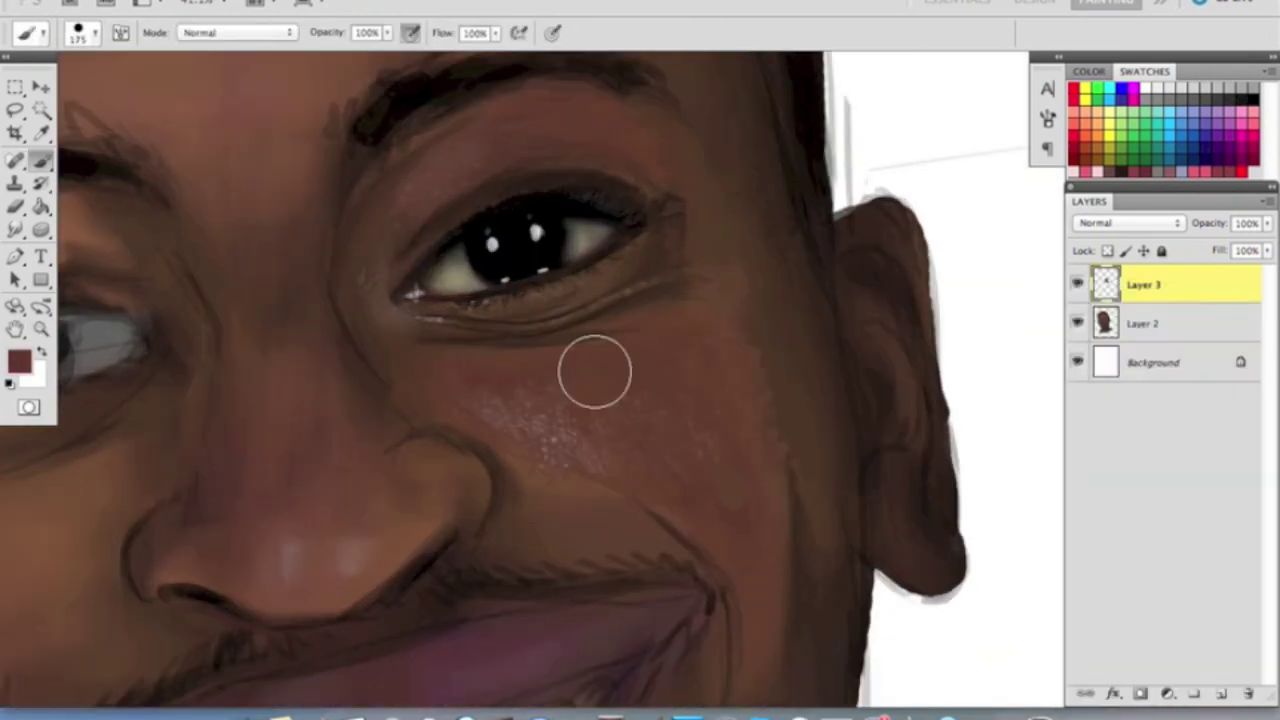
- Paint over the highlights on the nose tip with sampled reddish browns, narrowing the brush for the left-hand nostril area
{"action": "key", "text": "bracketright"}
{"action": "key", "text": "bracketright"}
{"action": "left_click_drag", "start_coordinate": [360, 549], "coordinate": [486, 543]}
{"action": "left_click", "coordinate": [451, 567], "text": "alt"}
{"action": "left_click", "coordinate": [486, 543], "text": "alt"}
{"action": "key", "text": "bracketleft"}
{"action": "key", "text": "bracketleft"}
{"action": "key", "text": "bracketleft"}
{"action": "key", "text": "bracketleft"}
{"action": "key", "text": "bracketleft"}
{"action": "left_click_drag", "start_coordinate": [222, 567], "coordinate": [300, 585]}
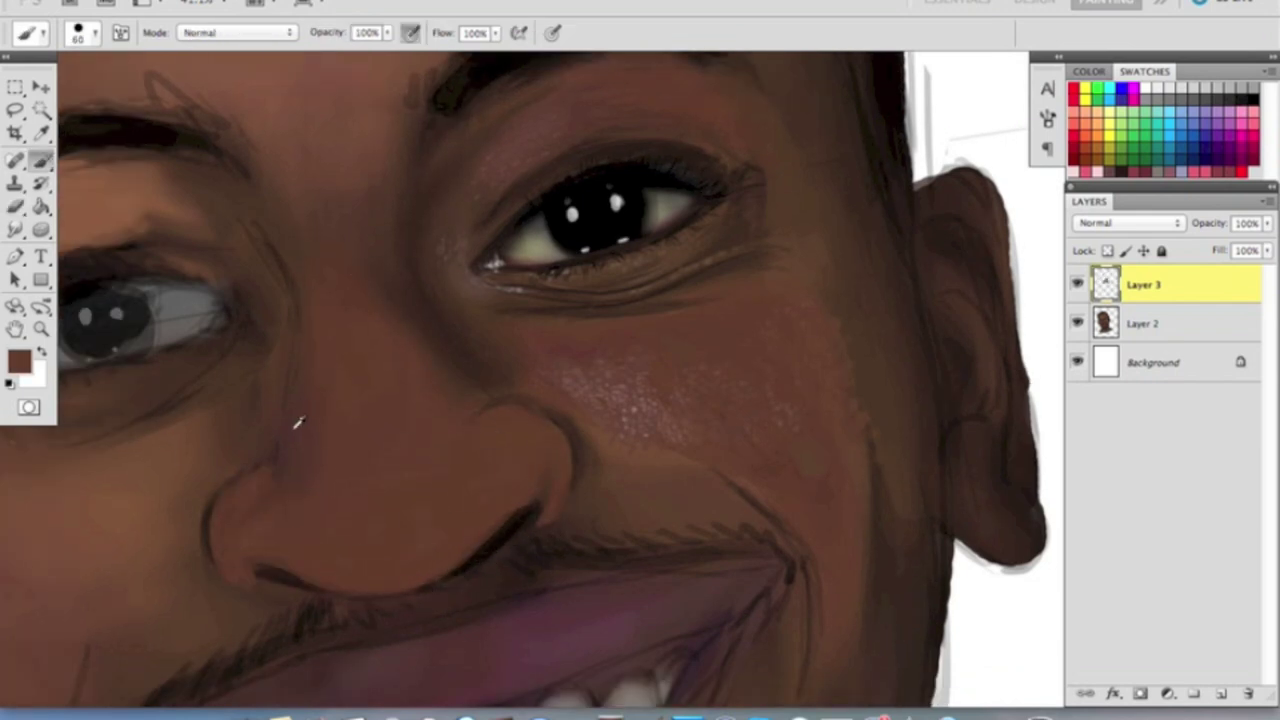
- Shade the left-hand side of the nose and its nostril wing with sampled browns, using a 250 px brush on the bridge
{"action": "left_click", "coordinate": [297, 423], "text": "alt"}
{"action": "left_click_drag", "start_coordinate": [297, 423], "coordinate": [289, 466]}
{"action": "key", "text": "bracketright"}
{"action": "left_click_drag", "start_coordinate": [215, 500], "coordinate": [239, 585]}
{"action": "key", "text": "bracketright"}
{"action": "key", "text": "bracketright"}
{"action": "key", "text": "bracketright"}
{"action": "key", "text": "bracketright"}
{"action": "left_click_drag", "start_coordinate": [345, 345], "coordinate": [385, 370]}
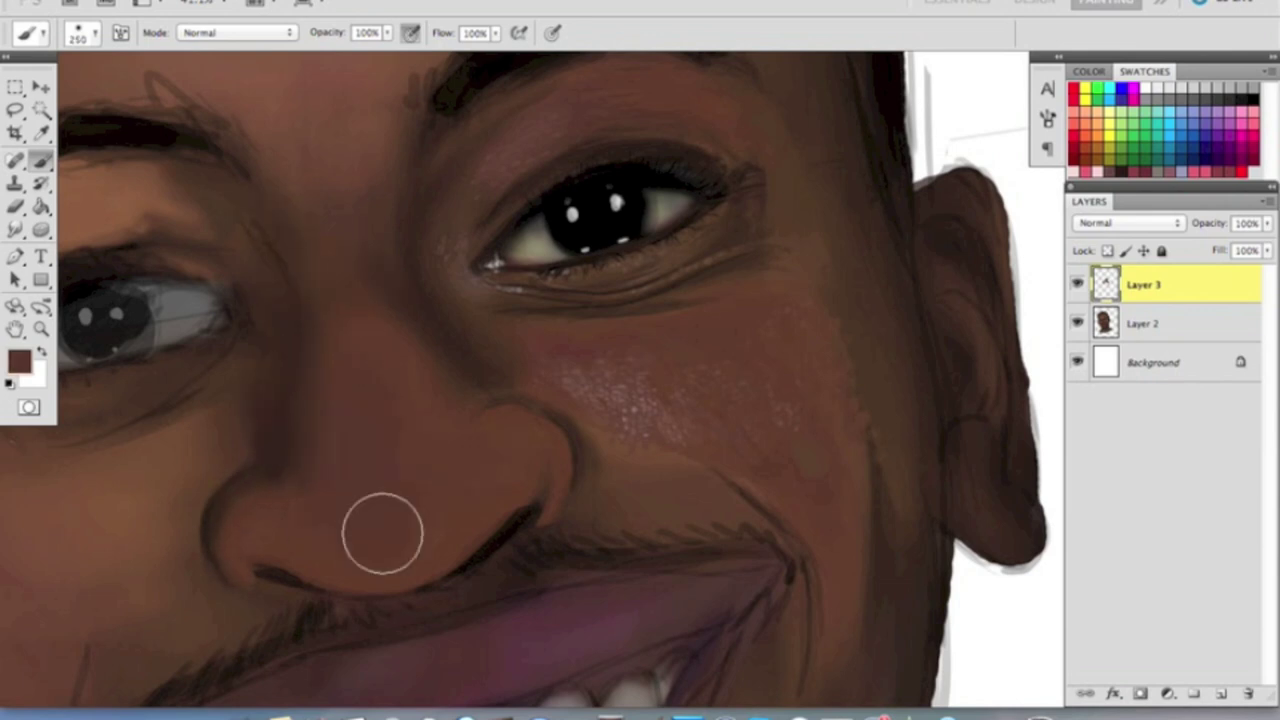
- Stipple pale highlights across the crease of the nose bridge with a 50 px brush
{"action": "key", "text": "bracketleft"}
{"action": "key", "text": "bracketleft"}
{"action": "key", "text": "bracketleft"}
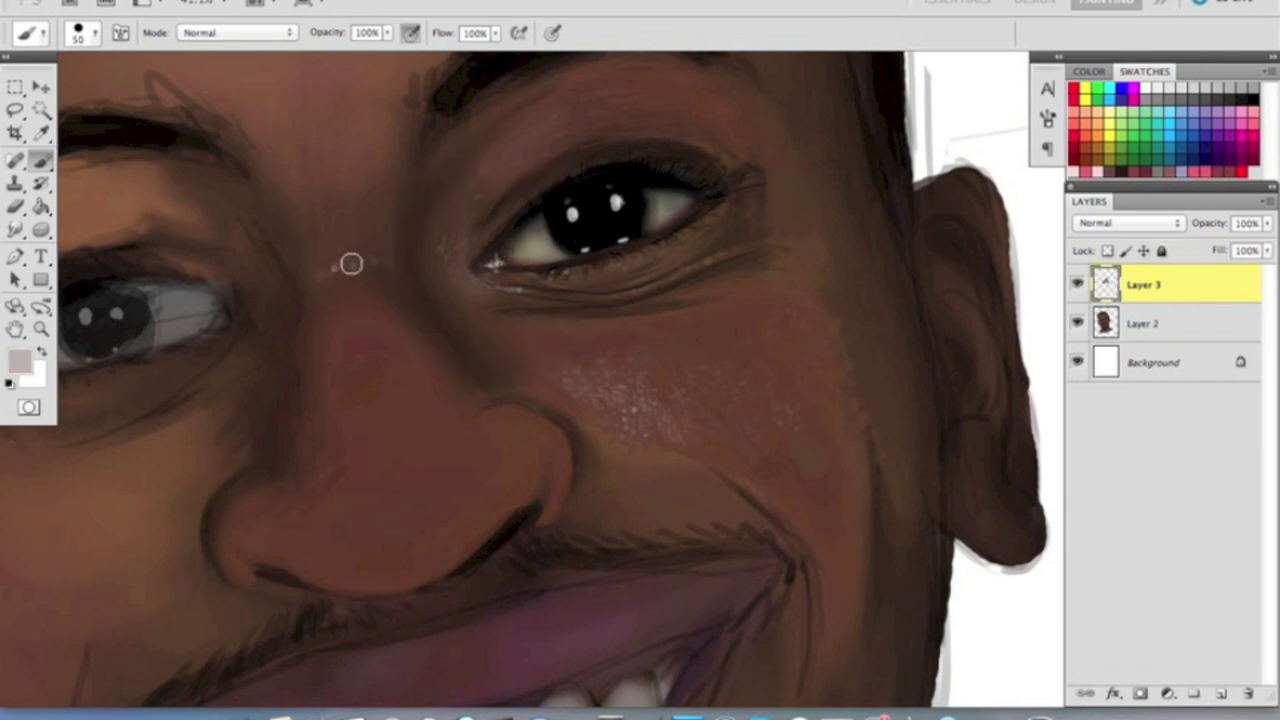
- Soften the pale pore texture on the right-hand cheek with reddish brown, using a large brush of up to 400 px
{"action": "key", "text": "bracketright"}
{"action": "key", "text": "bracketright"}
{"action": "key", "text": "bracketright"}
{"action": "key", "text": "bracketright"}
{"action": "key", "text": "bracketright"}
{"action": "key", "text": "bracketright"}
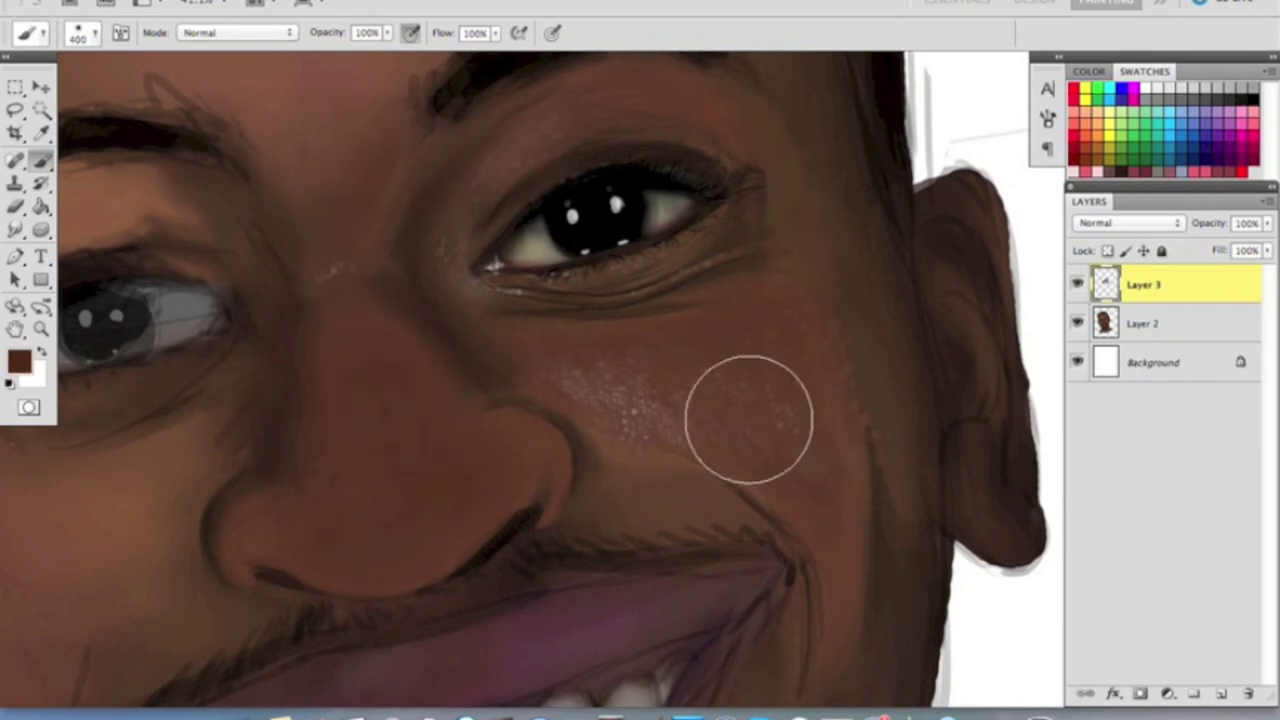
{"action": "key", "text": "z"}
{"action": "left_click_drag", "start_coordinate": [749, 414], "coordinate": [634, 420]}
{"action": "left_click", "coordinate": [634, 420]}
{"action": "key", "text": "bracketright"}
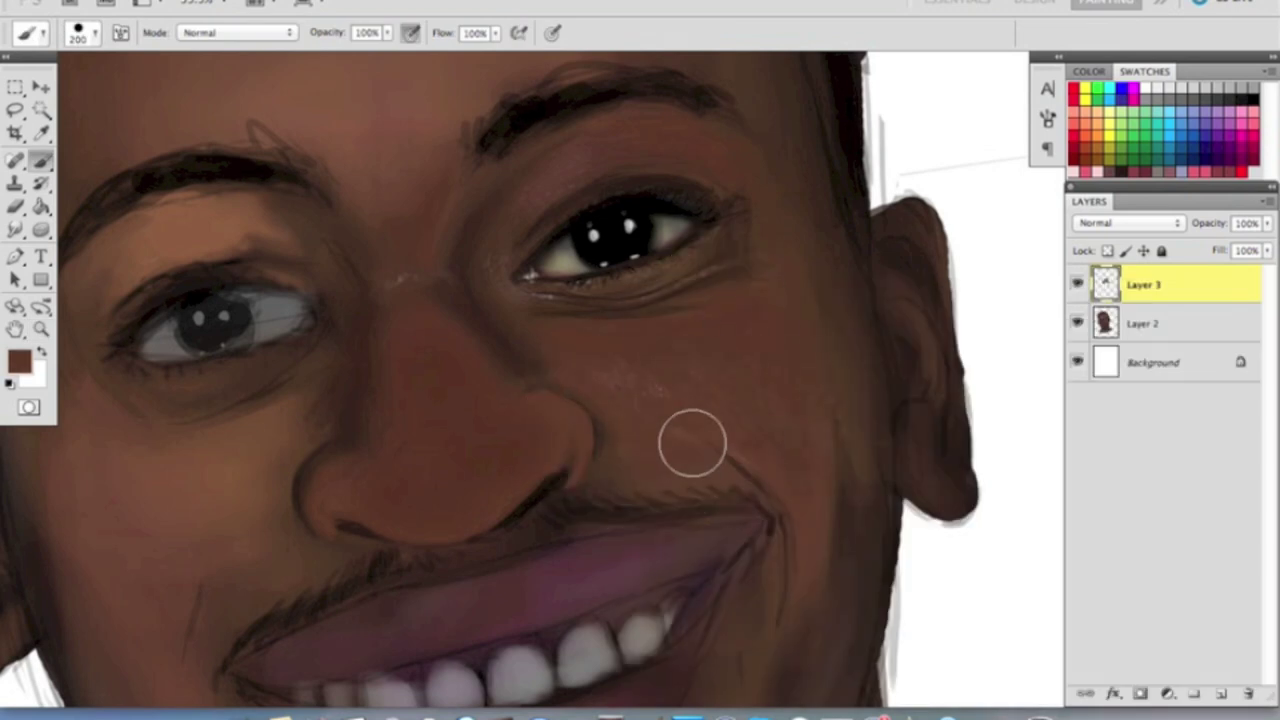
{"action": "key", "text": "bracketleft"}
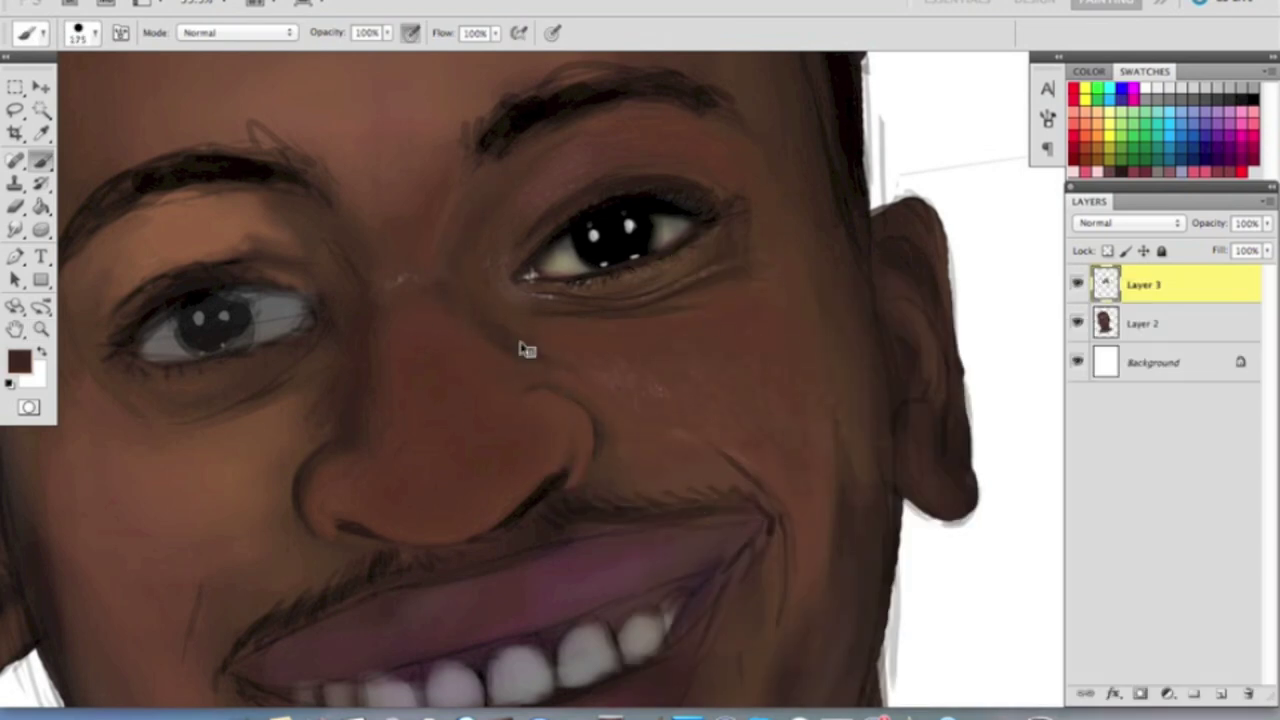
- Blend the nose-bridge crease and deepen the contour of the right-hand nostril wing with sampled dark browns
{"action": "left_click", "coordinate": [409, 294], "text": "alt"}
{"action": "key", "text": "bracketleft"}
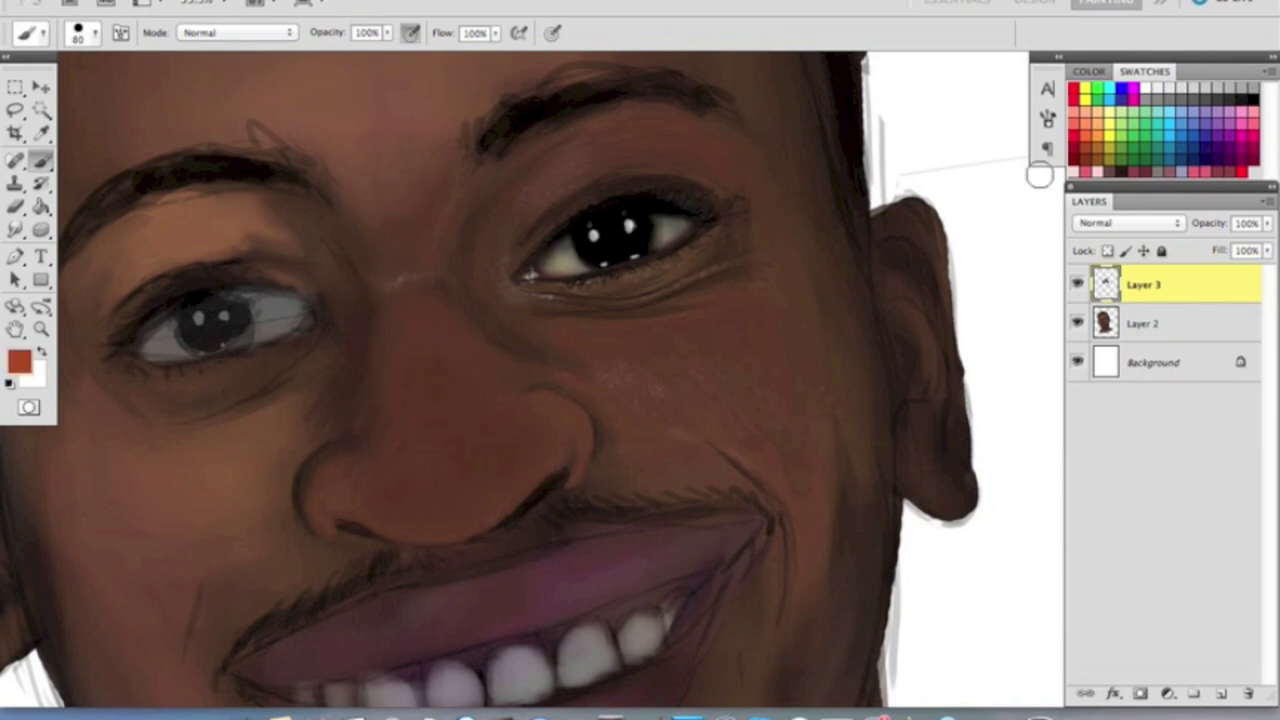
{"action": "left_click", "coordinate": [534, 391], "text": "alt"}
{"action": "key", "text": "bracketleft"}
{"action": "key", "text": "bracketleft"}
{"action": "key", "text": "bracketleft"}
{"action": "key", "text": "bracketleft"}
{"action": "key", "text": "bracketleft"}
{"action": "key", "text": "bracketleft"}
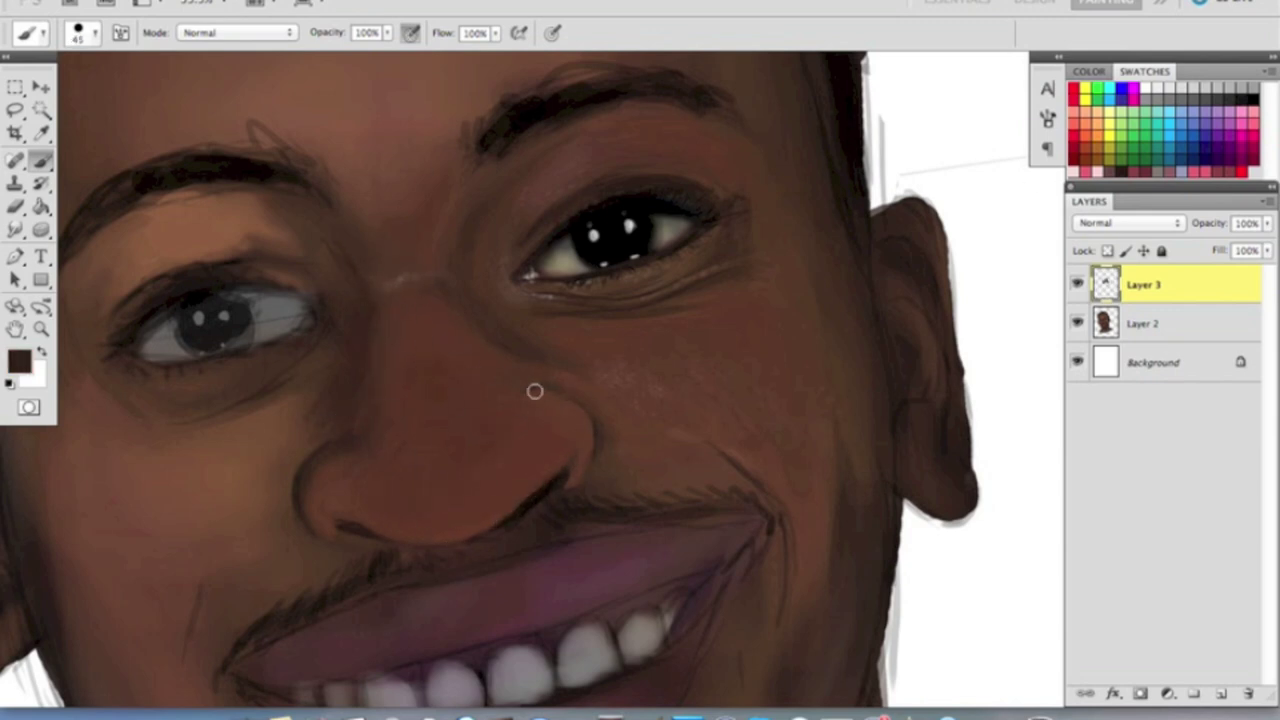
{"action": "left_click", "coordinate": [531, 397], "text": "alt"}
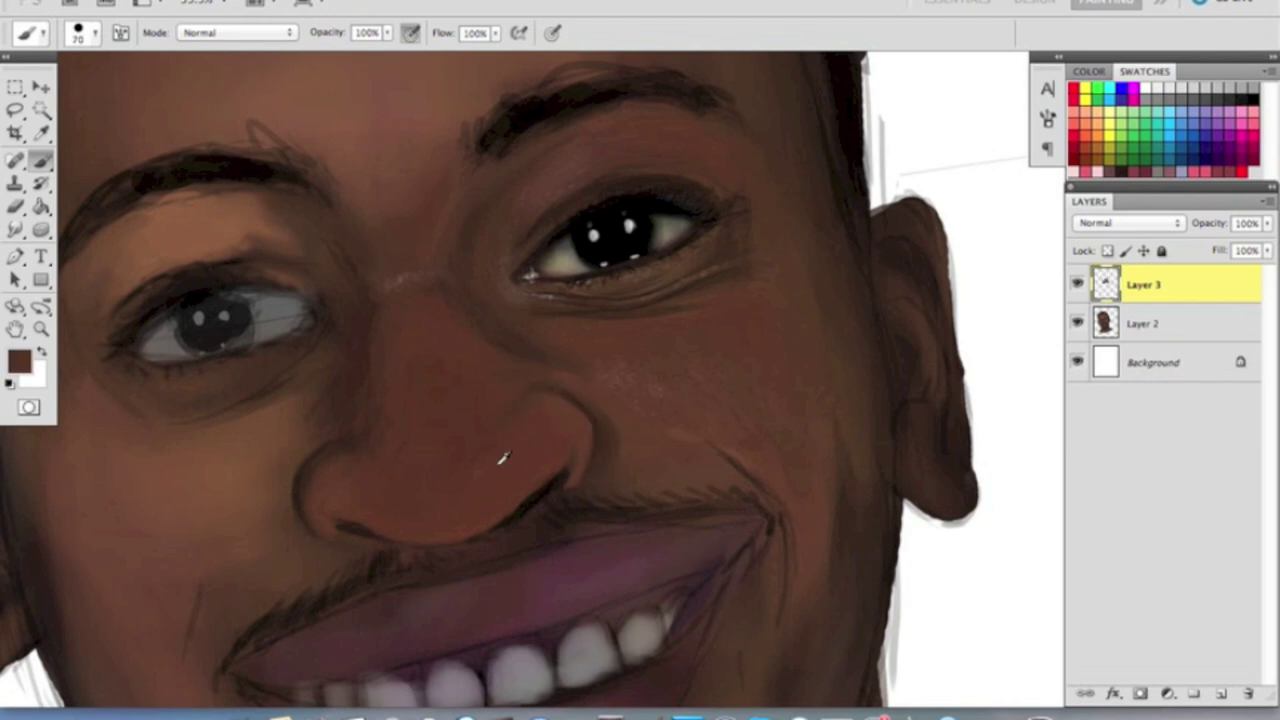
- Refine the right-hand nostril opening and blend the skin around it with sampled browns
{"action": "left_click", "coordinate": [543, 434], "text": "alt"}
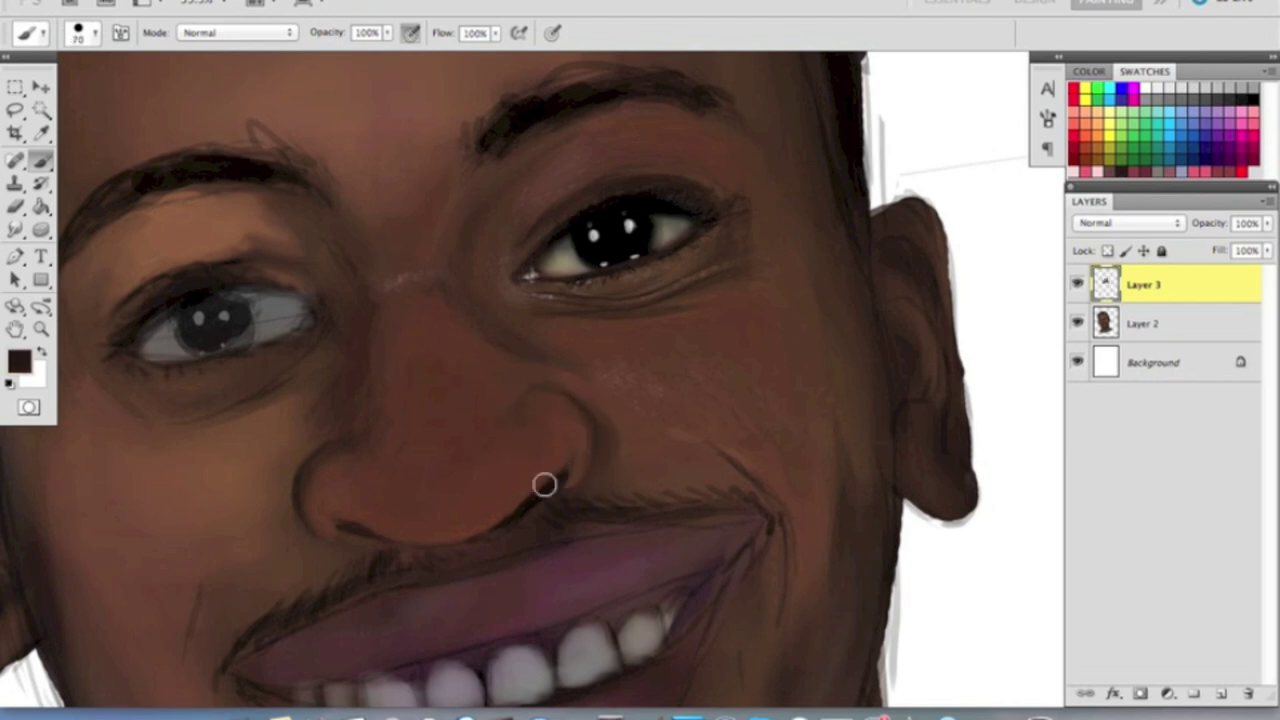
{"action": "left_click", "coordinate": [603, 435], "text": "alt"}
{"action": "key", "text": "bracketright"}
{"action": "key", "text": "bracketright"}
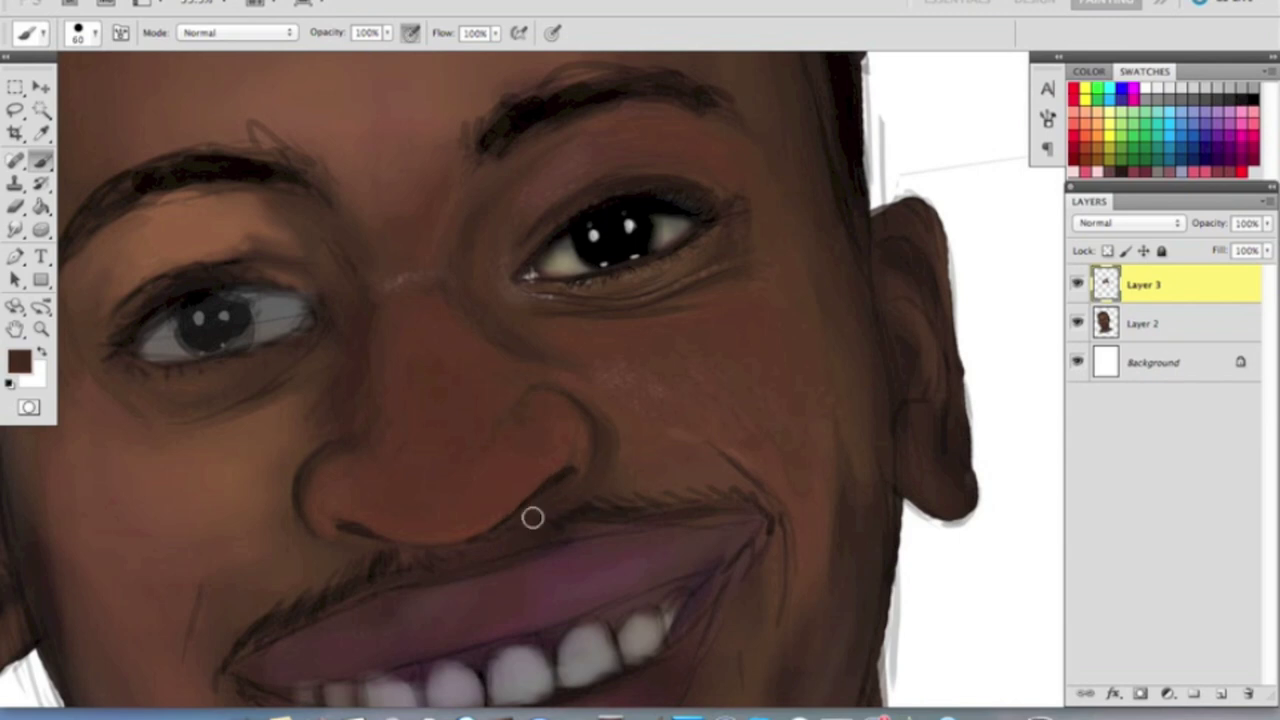
- Dab small pale highlights onto the nose tip with a colour sampled from the right-hand eye's inner corner
{"action": "left_click", "coordinate": [531, 277], "text": "alt"}
{"action": "key", "text": "bracketleft"}
{"action": "key", "text": "bracketleft"}
{"action": "key", "text": "bracketleft"}
{"action": "key", "text": "bracketleft"}
{"action": "left_click", "coordinate": [427, 487]}
- Blend the nose with a 100 px brush and redraw the lower nostril line in dark brown at 20 px
{"action": "left_click", "coordinate": [310, 495], "text": "alt"}
{"action": "key", "text": "bracketright"}
{"action": "key", "text": "bracketright"}
{"action": "key", "text": "bracketright"}
{"action": "key", "text": "bracketright"}
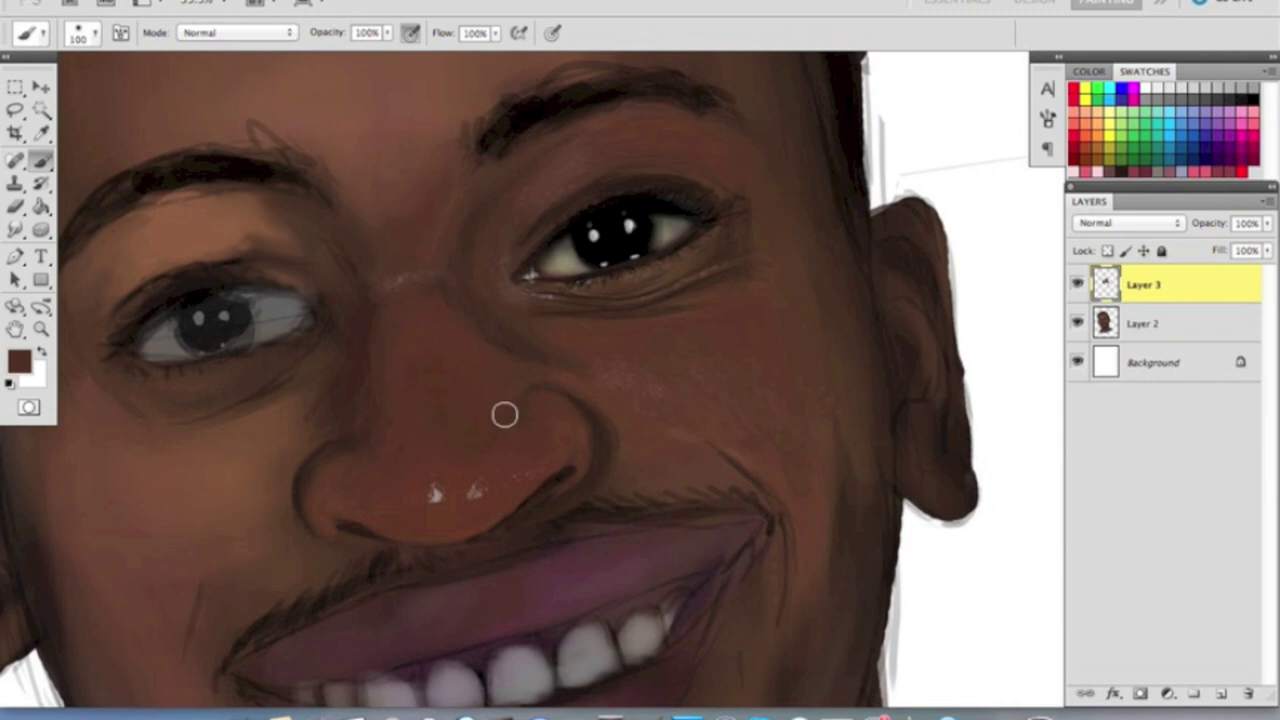
{"action": "left_click", "coordinate": [329, 531], "text": "alt"}
{"action": "key", "text": "bracketleft"}
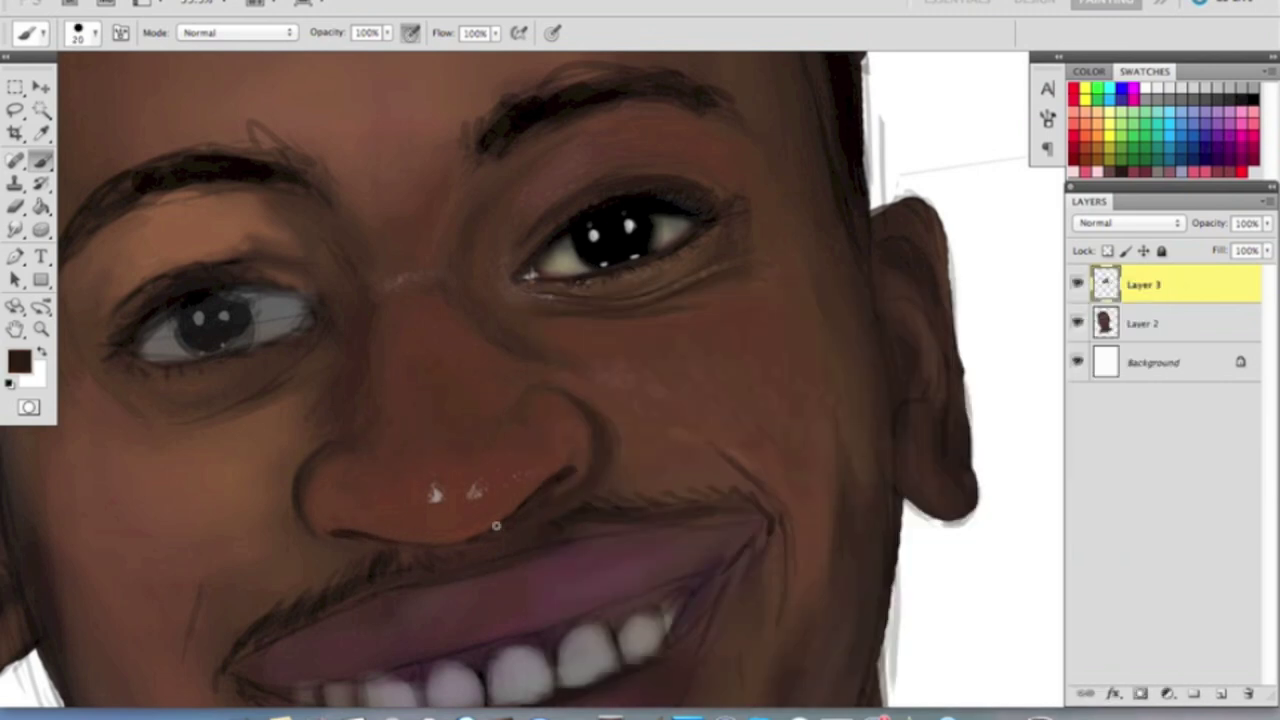
- Soften the edge of the left-hand nostril wing with sampled reddish brown and a 60 px brush
{"action": "left_click", "coordinate": [333, 513], "text": "alt"}
{"action": "key", "text": "bracketright"}
{"action": "key", "text": "bracketright"}
{"action": "key", "text": "bracketright"}
{"action": "key", "text": "bracketright"}
{"action": "key", "text": "bracketright"}
{"action": "key", "text": "bracketright"}
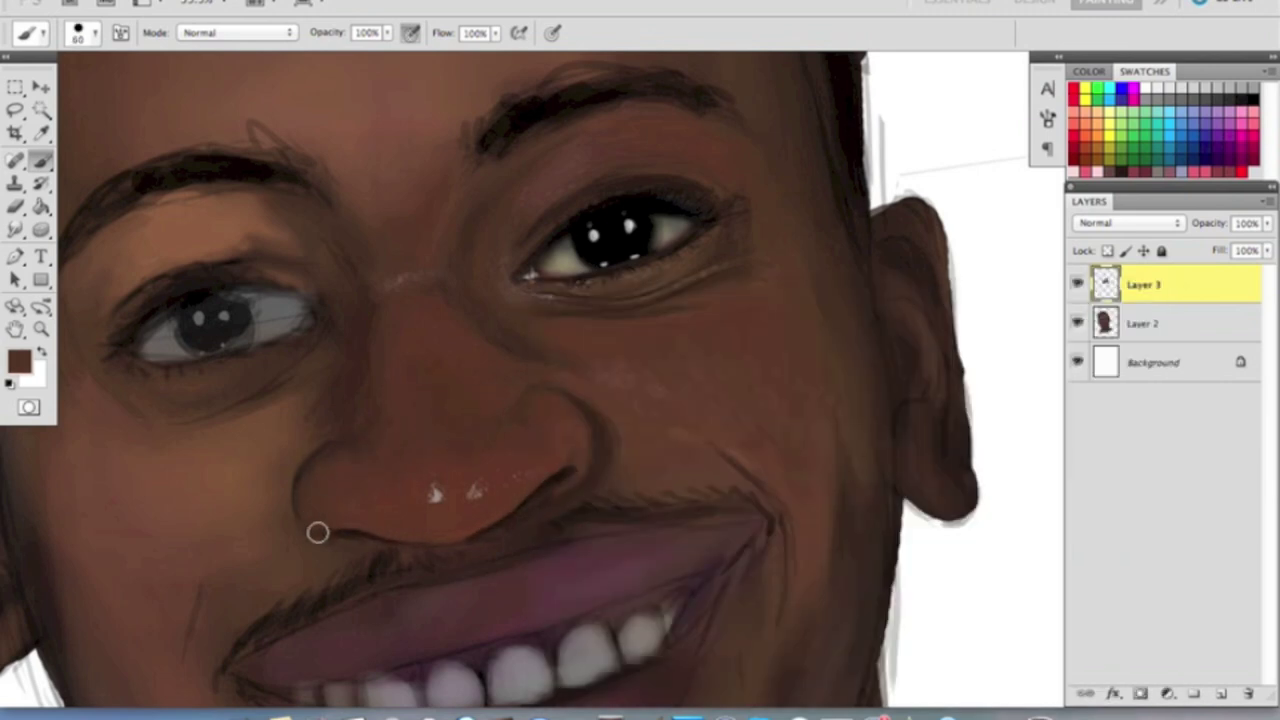
- Rework the nose-tip highlight with sampled pale grey and a 10 px brush in Normal blending mode
{"action": "scroll", "coordinate": [317, 532], "scroll_direction": "down", "scroll_amount": 5}
{"action": "scroll", "coordinate": [434, 417], "scroll_direction": "up", "scroll_amount": 4}
{"action": "key", "text": "shift+alt+c"}
{"action": "key", "text": "bracketright"}
{"action": "key", "text": "bracketright"}
{"action": "key", "text": "bracketright"}
{"action": "key", "text": "bracketright"}
{"action": "key", "text": "bracketright"}
{"action": "key", "text": "shift+alt+n"}
{"action": "scroll", "coordinate": [586, 363], "scroll_direction": "up", "scroll_amount": 3}
{"action": "key", "text": "bracketleft"}
{"action": "key", "text": "bracketleft"}
{"action": "key", "text": "bracketleft"}
{"action": "key", "text": "bracketleft"}
{"action": "key", "text": "bracketleft"}
{"action": "key", "text": "bracketleft"}
{"action": "left_click", "coordinate": [474, 460], "text": "alt"}
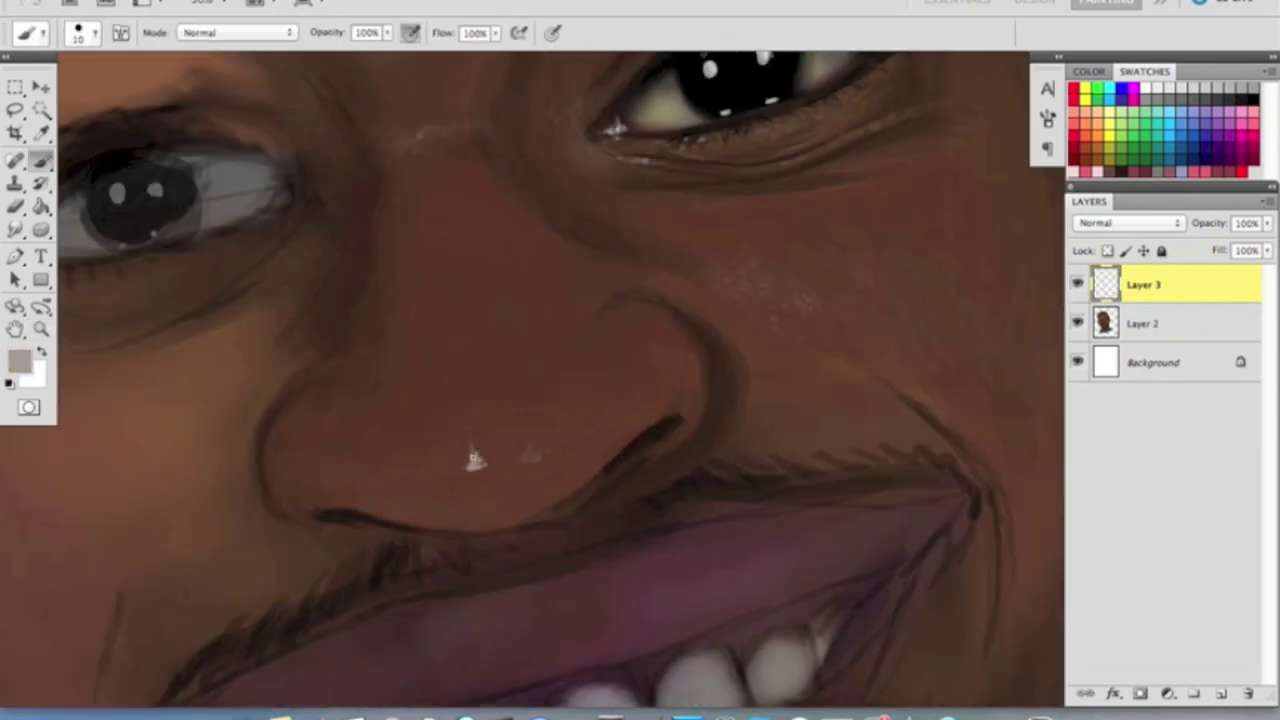
- Blend the lower nose and the nose bridge with sampled browns, enlarging the brush to 80 px
{"action": "left_click", "coordinate": [280, 497], "text": "alt"}
{"action": "scroll", "coordinate": [531, 486], "scroll_direction": "down", "scroll_amount": 2}
{"action": "left_click", "coordinate": [457, 514], "text": "alt"}
{"action": "left_click", "coordinate": [369, 470], "text": "alt"}
{"action": "key", "text": "bracketright"}
{"action": "key", "text": "bracketright"}
{"action": "key", "text": "bracketright"}
{"action": "key", "text": "bracketright"}
{"action": "key", "text": "bracketright"}
{"action": "key", "text": "bracketright"}
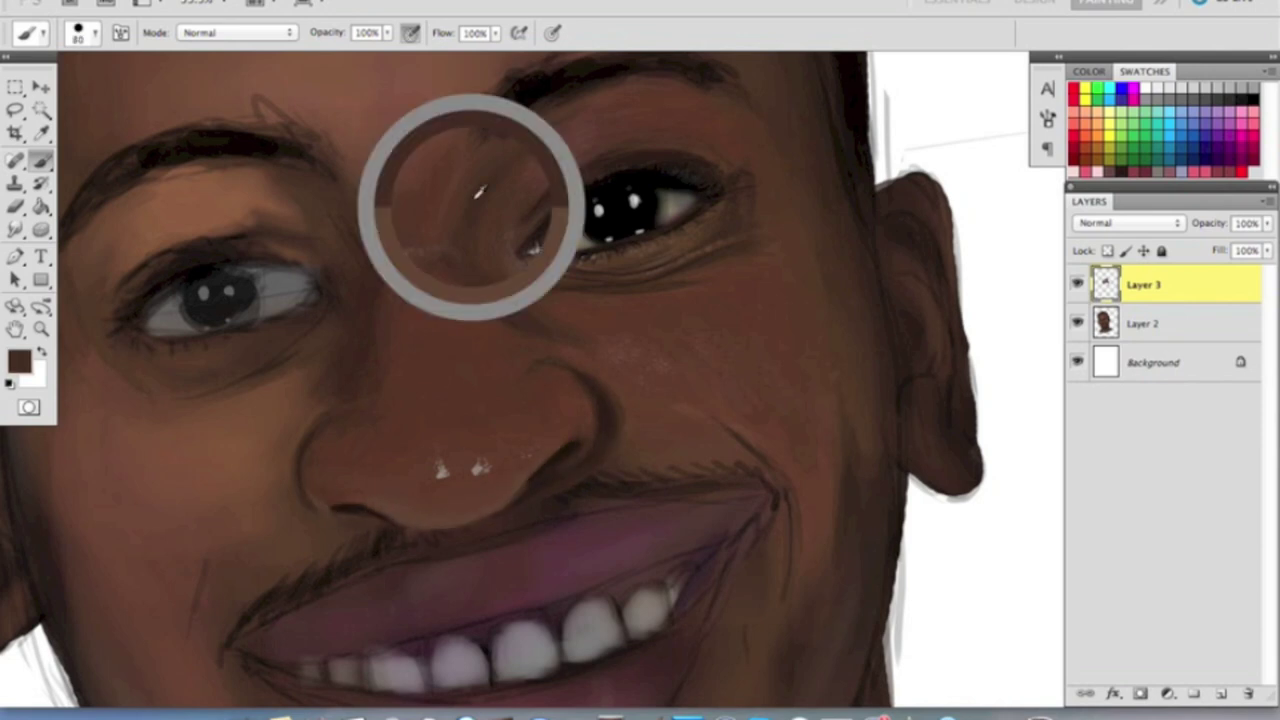
- Tone down the two nose-tip highlights with a sampled brown and a 90 px brush
{"action": "key", "text": "o"}
{"action": "scroll", "coordinate": [492, 300], "scroll_direction": "down", "scroll_amount": 3}
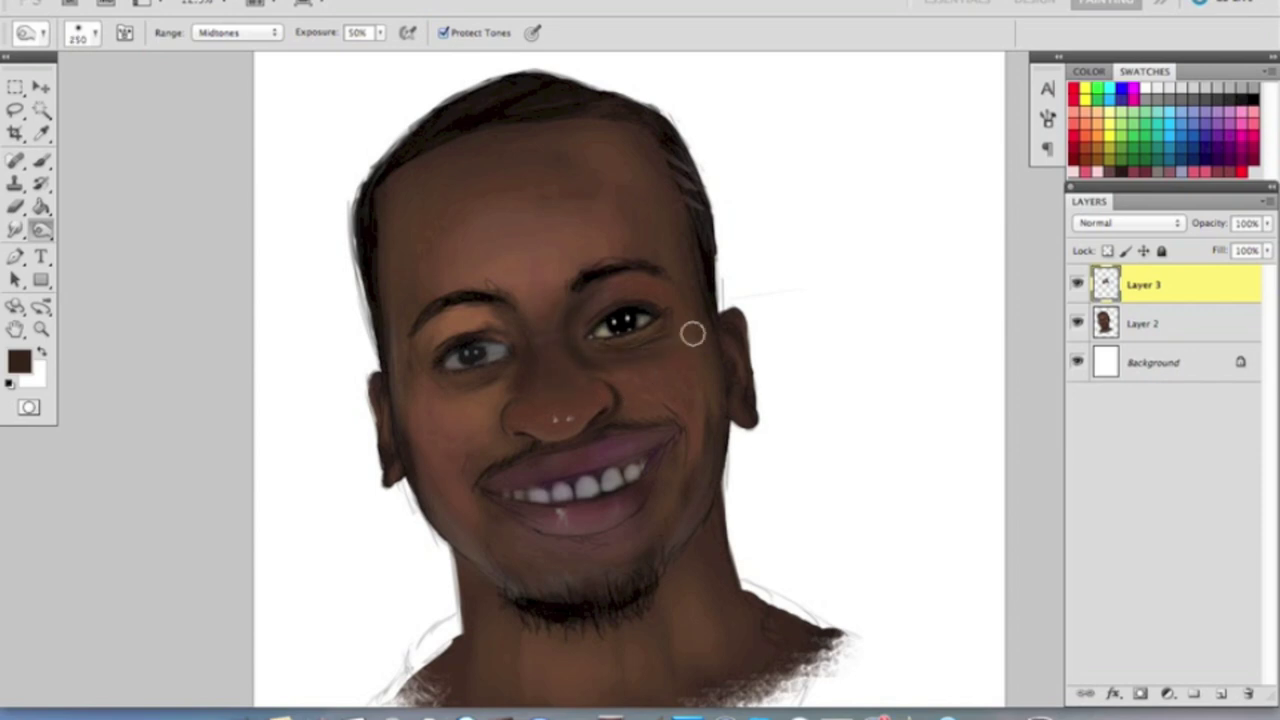
{"action": "key", "text": "b"}
{"action": "key", "text": "ctrl+plus"}
{"action": "left_click", "coordinate": [750, 265], "text": "alt"}
{"action": "scroll", "coordinate": [614, 462], "scroll_direction": "down", "scroll_amount": 2}
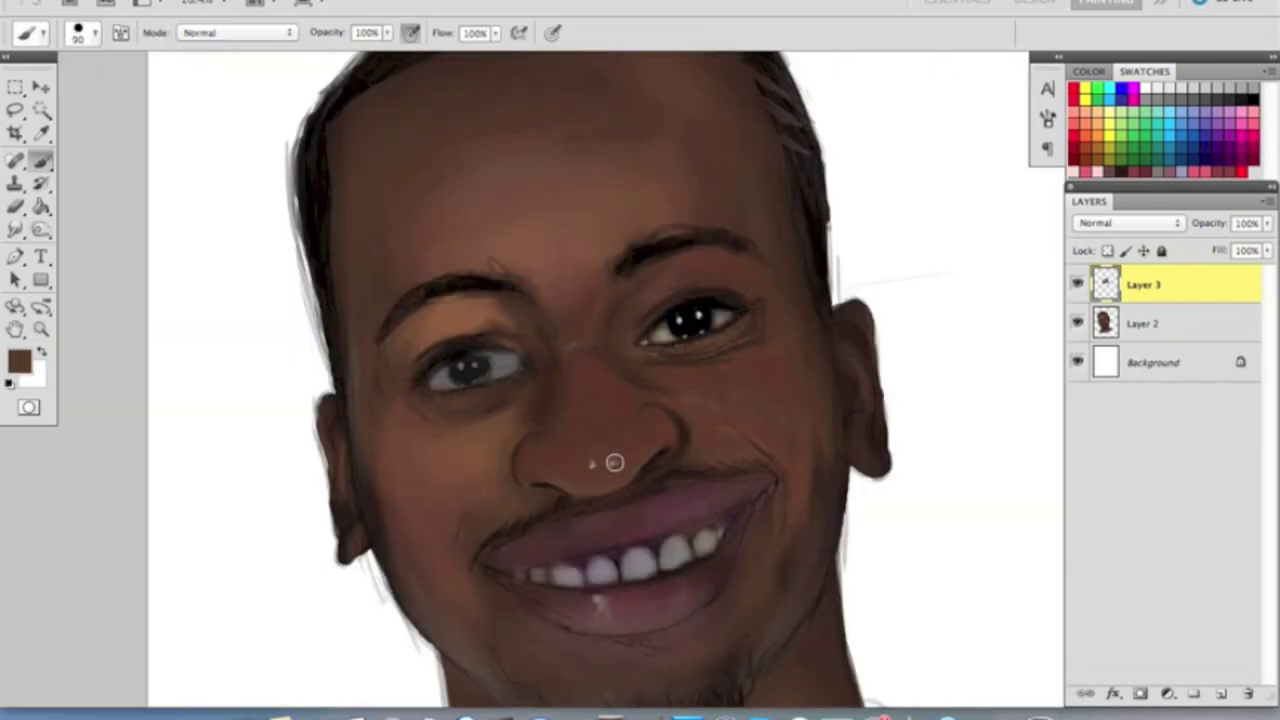
- Paint moist pale glints and dark edges in the left-hand eye's inner corner with fine brushes
{"action": "scroll", "coordinate": [520, 350], "scroll_direction": "up", "scroll_amount": 3}
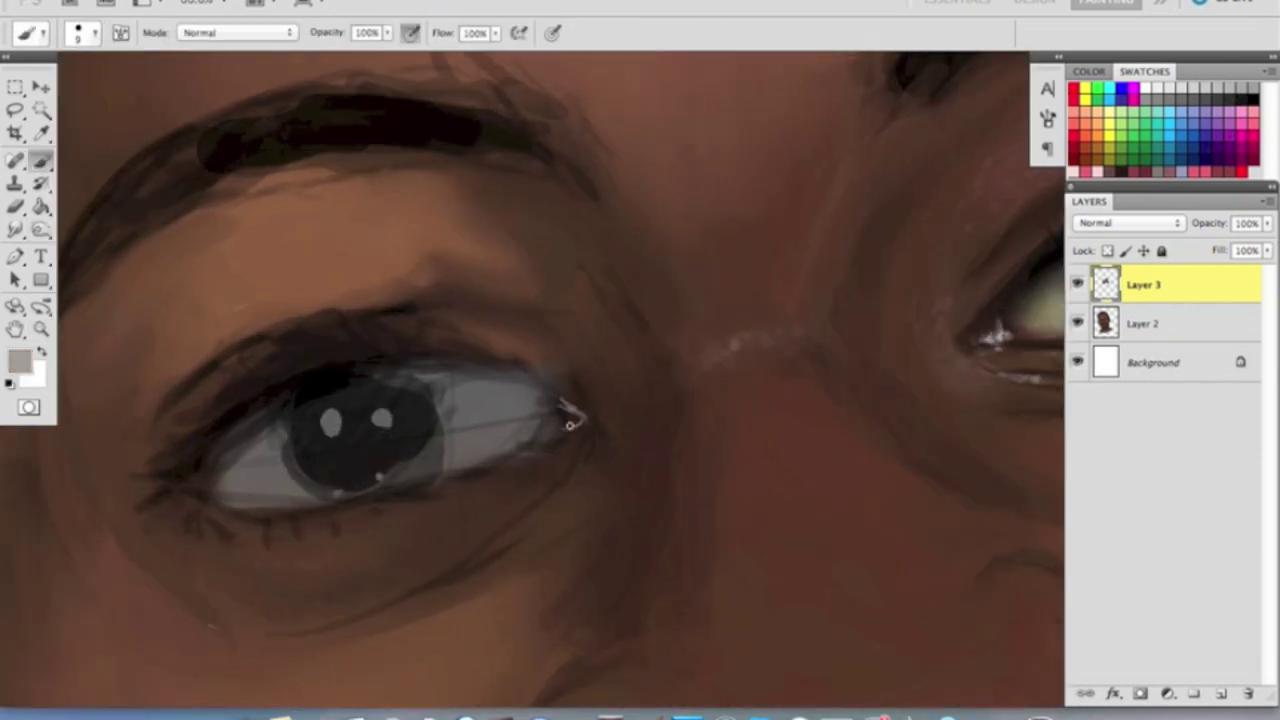
{"action": "left_click", "coordinate": [563, 414], "text": "alt"}
{"action": "left_click", "coordinate": [558, 416], "text": "alt"}
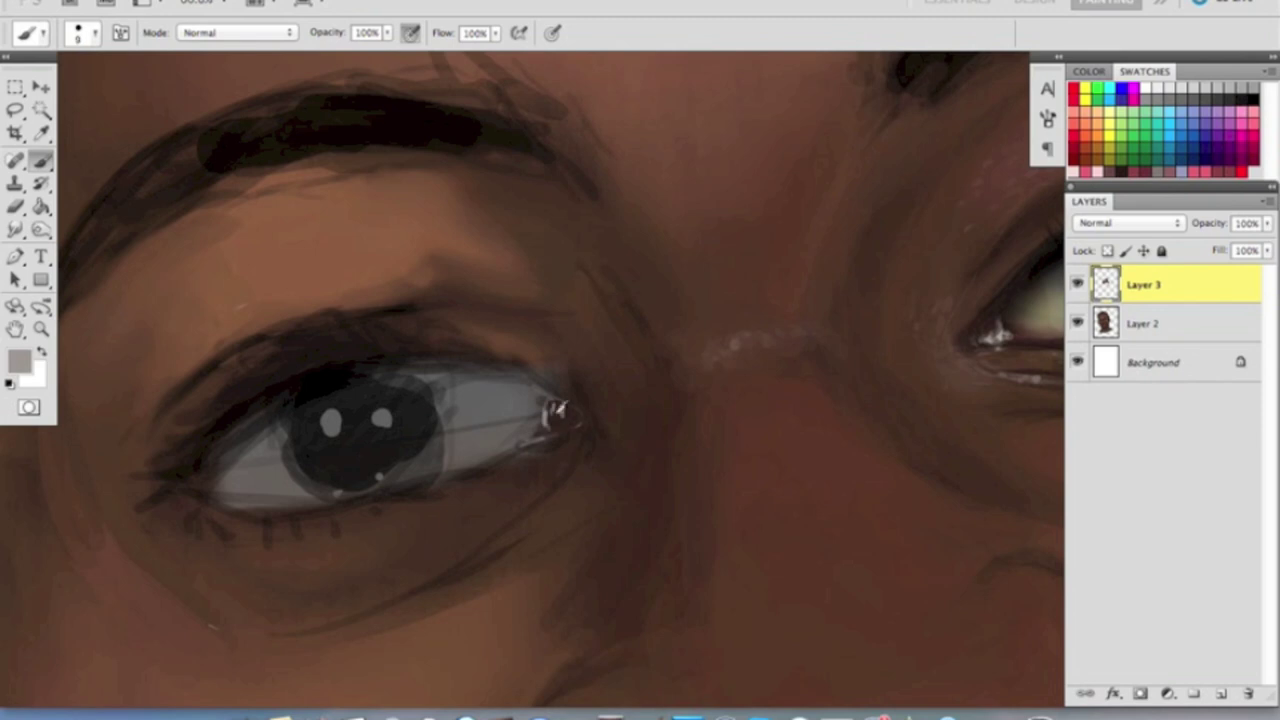
{"action": "left_click", "coordinate": [563, 415], "text": "alt"}
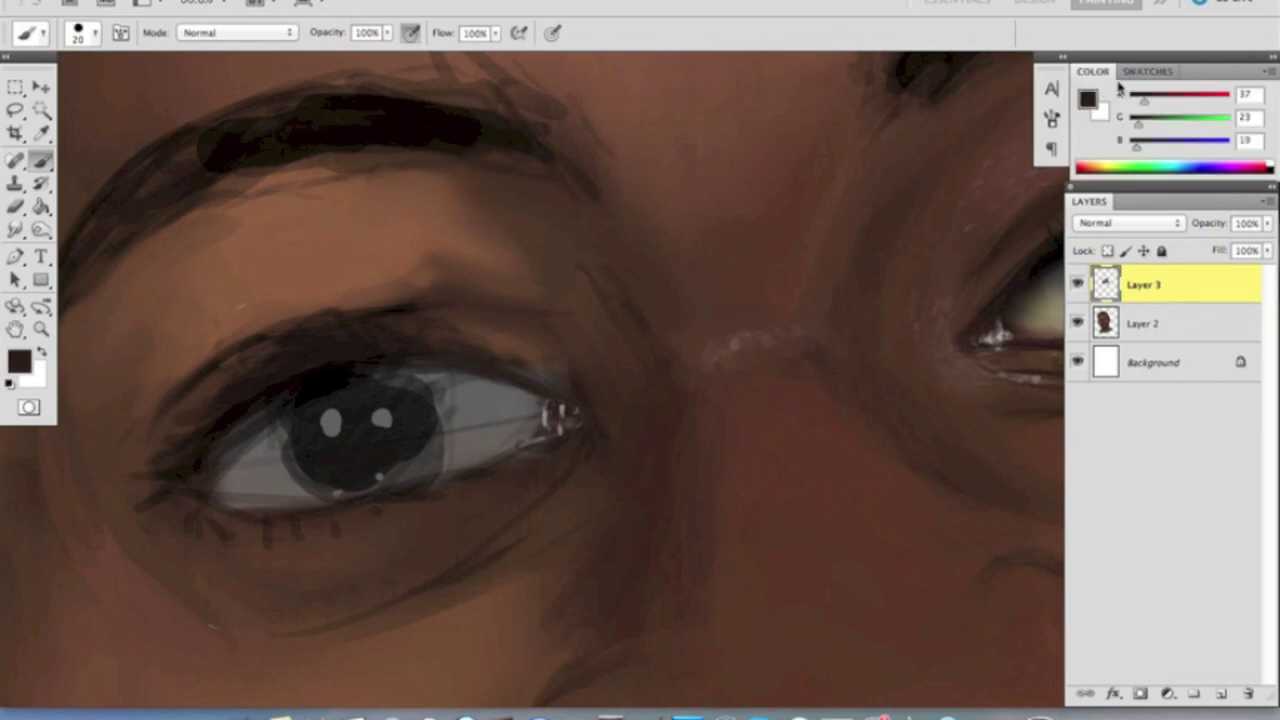
- Add a new layer and draw a slanted red guide line across both eyes with a 45 px brush
{"action": "key", "text": "d"}
{"action": "key", "text": "z"}
{"action": "key", "text": "ctrl+0"}
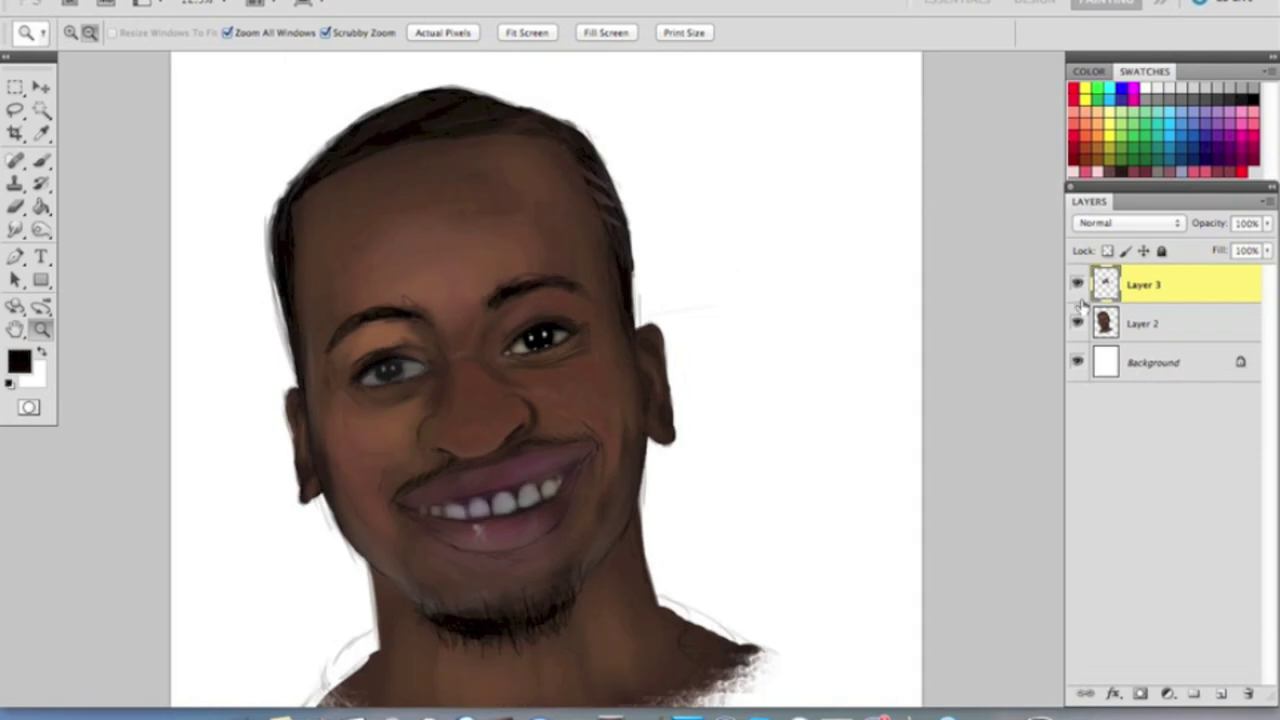
{"action": "key", "text": "b"}
{"action": "key", "text": "ctrl+shift+n"}
{"action": "key", "text": "Return"}
{"action": "left_click_drag", "start_coordinate": [418, 372], "coordinate": [493, 354]}
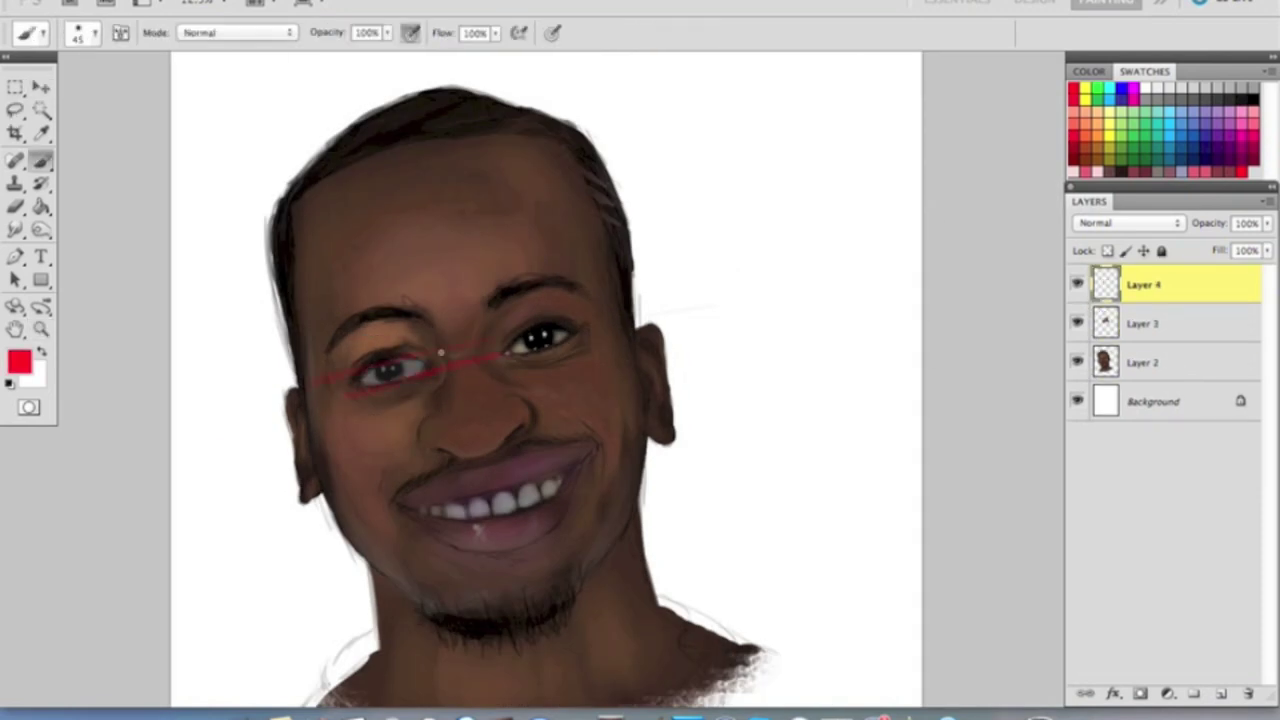
{"action": "left_click_drag", "start_coordinate": [330, 385], "coordinate": [703, 316]}
- Rotate the Layer 3 artwork about 1.9° to align the right-hand eye with the red guide line
{"action": "key", "text": "alt+bracketleft"}
{"action": "key", "text": "ctrl+t"}
{"action": "left_click_drag", "start_coordinate": [700, 243], "coordinate": [700, 252]}
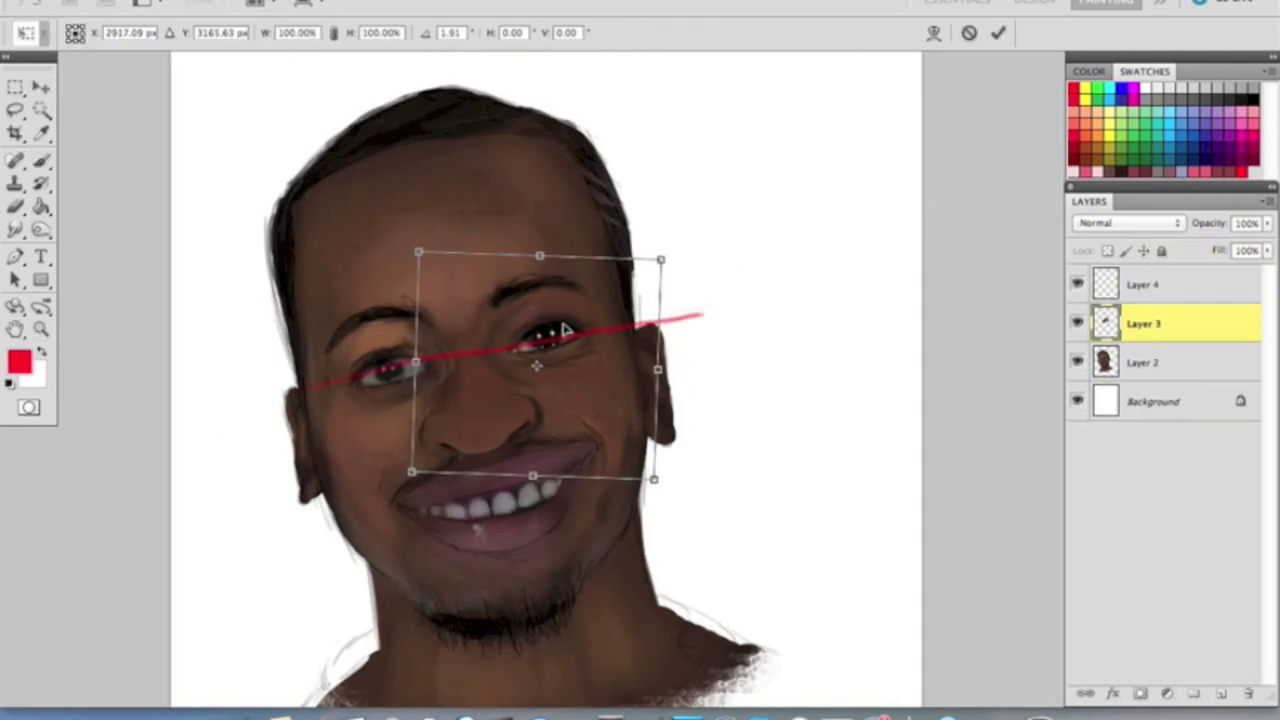
{"action": "key", "text": "Escape"}
- Add another layer, then rotate the selected left-hand eye area on Layer 2 by about -1.2° to match the guide line
{"action": "key", "text": "alt+bracketright"}
{"action": "key", "text": "ctrl+shift+n"}
{"action": "key", "text": "Return"}
{"action": "key", "text": "v"}
{"action": "key", "text": "alt+bracketleft"}
{"action": "key", "text": "alt+bracketleft"}
{"action": "key", "text": "alt+bracketleft"}
{"action": "key", "text": "ctrl+t"}
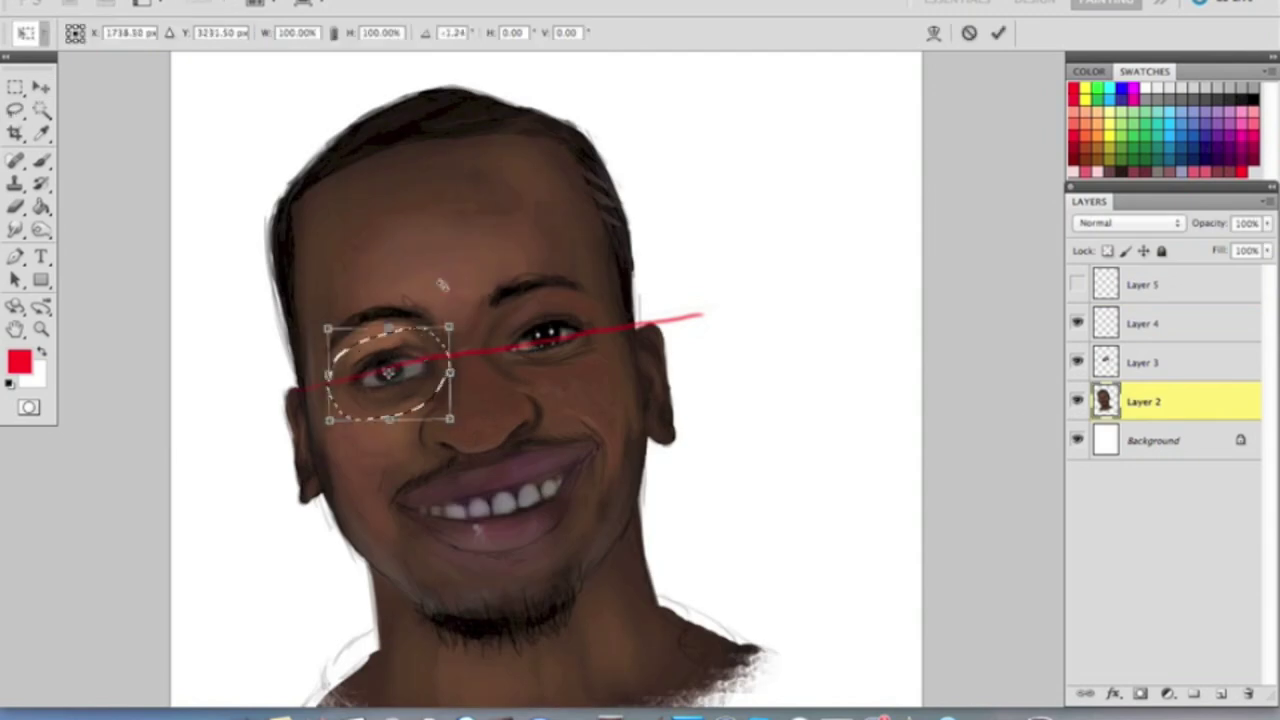
{"action": "key", "text": "Return"}
- Blend the skin around the rotated left-hand eye on Layer 2 with sampled browns and a 125 px brush
{"action": "key", "text": "b"}
{"action": "left_click", "coordinate": [361, 389], "text": "alt"}
{"action": "key", "text": "bracketright"}
{"action": "key", "text": "bracketright"}
{"action": "key", "text": "bracketright"}
{"action": "key", "text": "bracketright"}
{"action": "key", "text": "bracketright"}
{"action": "left_click", "coordinate": [314, 389], "text": "alt"}
{"action": "left_click_drag", "start_coordinate": [330, 392], "coordinate": [410, 405]}
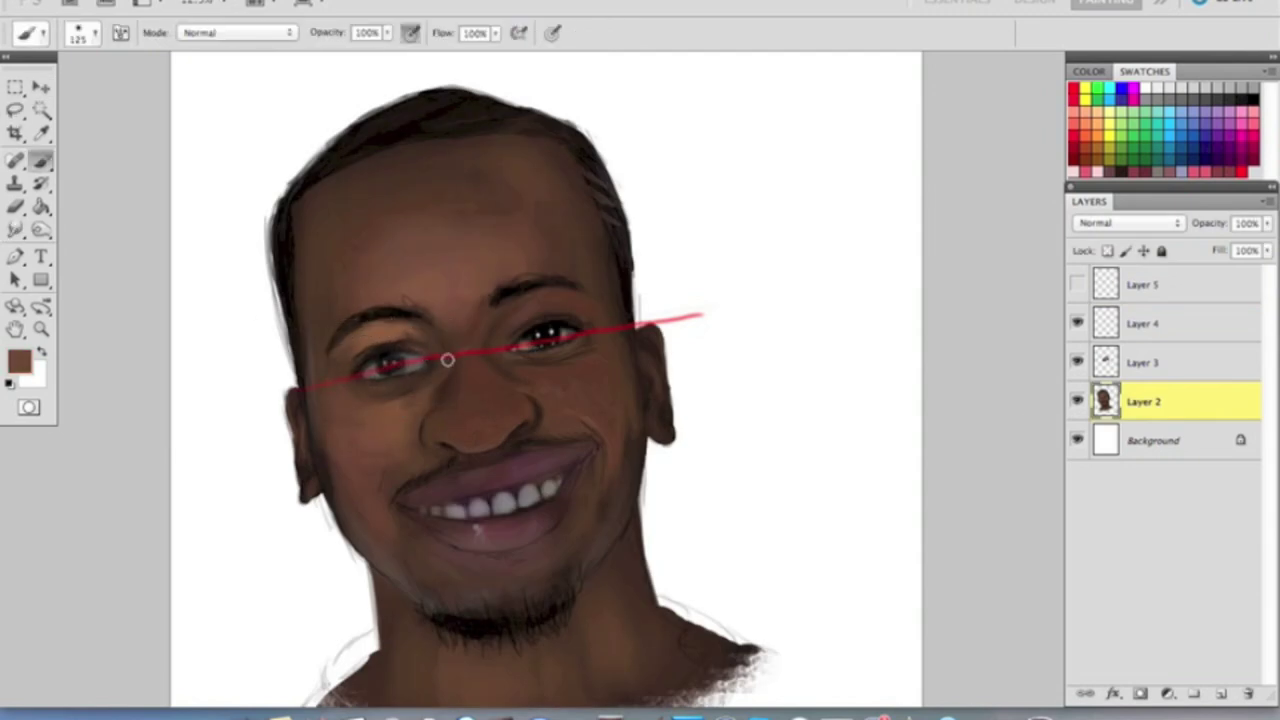
- Turn off the red guide line and paint brown over the white gap around the left-hand eye on Layer 2
{"action": "left_click_drag", "start_coordinate": [1077, 287], "coordinate": [1077, 324]}
{"action": "key", "text": "alt+bracketleft"}
{"action": "key", "text": "alt+bracketleft"}
{"action": "key", "text": "alt+bracketleft"}
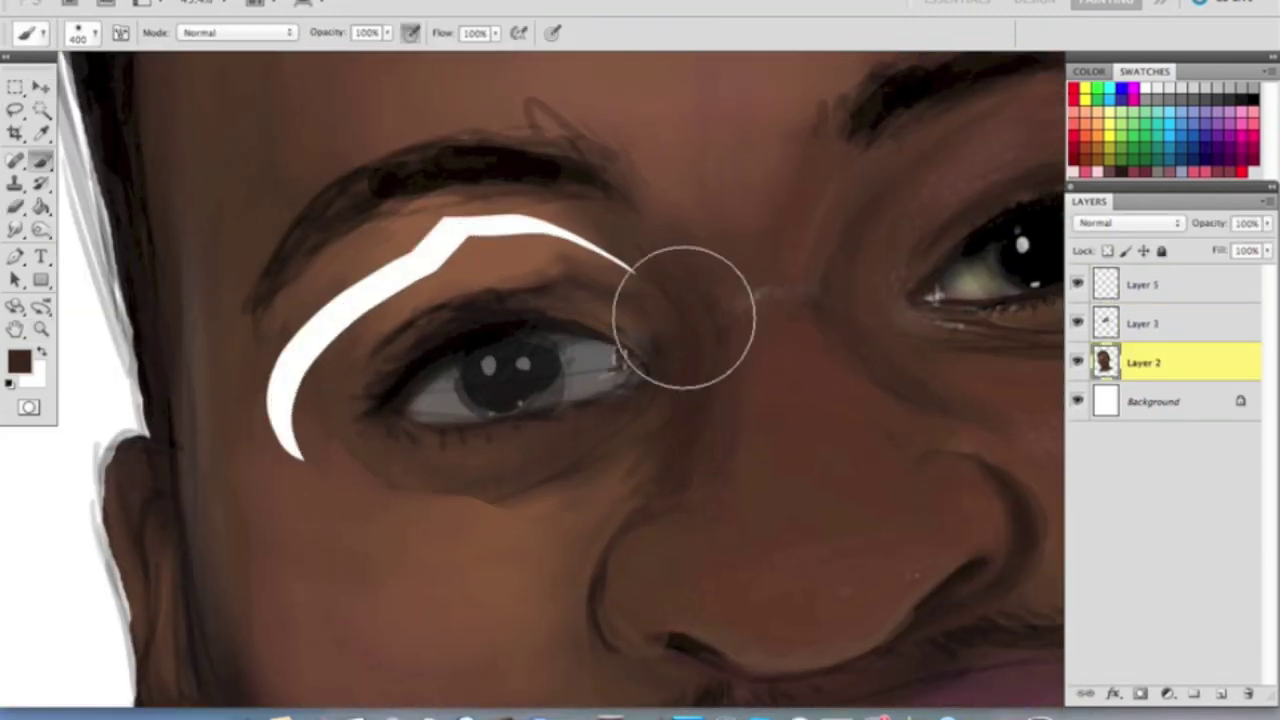
{"action": "mouse_move", "coordinate": [686, 306]}
{"action": "left_mouse_down"}
{"action": "mouse_move", "coordinate": [575, 240]}
{"action": "mouse_move", "coordinate": [404, 285]}
{"action": "mouse_move", "coordinate": [305, 345]}
{"action": "left_mouse_up"}
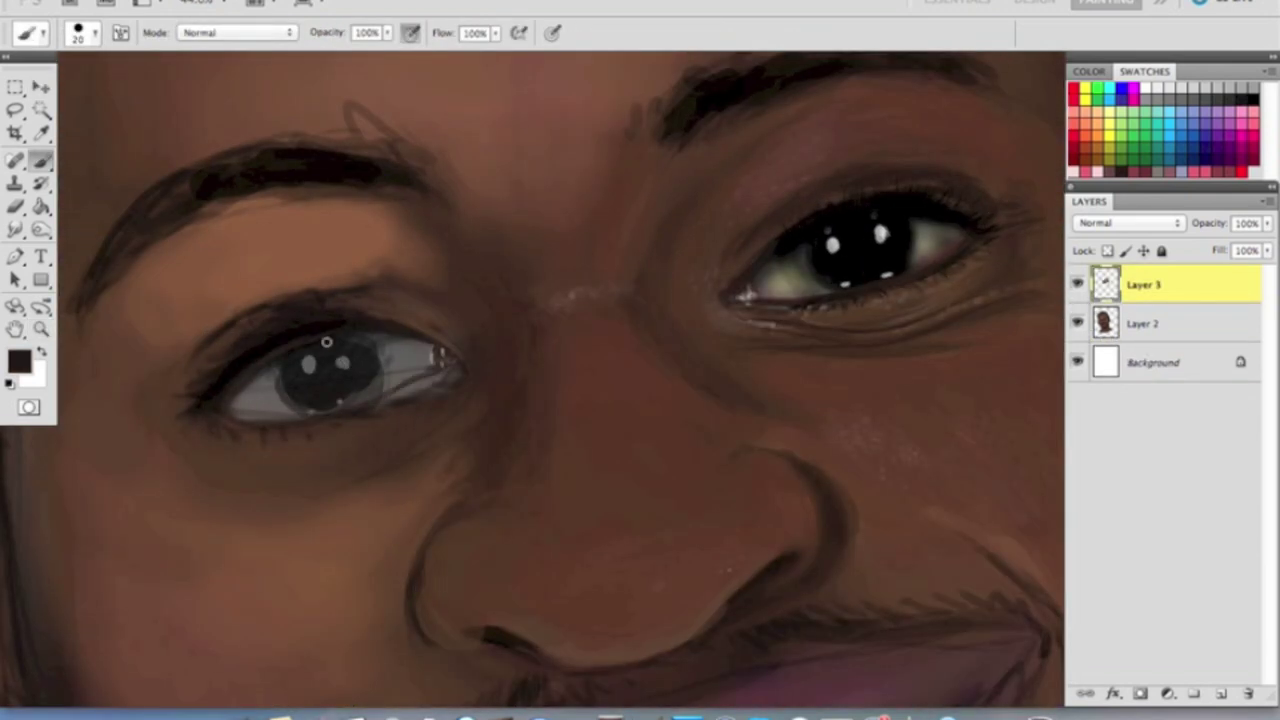
- Fill the left-hand eye's iris with solid black on Layer 3 and add small white catchlights
{"action": "mouse_move", "coordinate": [326, 342]}
{"action": "left_mouse_down"}
{"action": "mouse_move", "coordinate": [298, 400]}
{"action": "mouse_move", "coordinate": [380, 362]}
{"action": "mouse_move", "coordinate": [360, 340]}
{"action": "mouse_move", "coordinate": [363, 376]}
{"action": "mouse_move", "coordinate": [336, 358]}
{"action": "mouse_move", "coordinate": [382, 353]}
{"action": "left_mouse_up"}
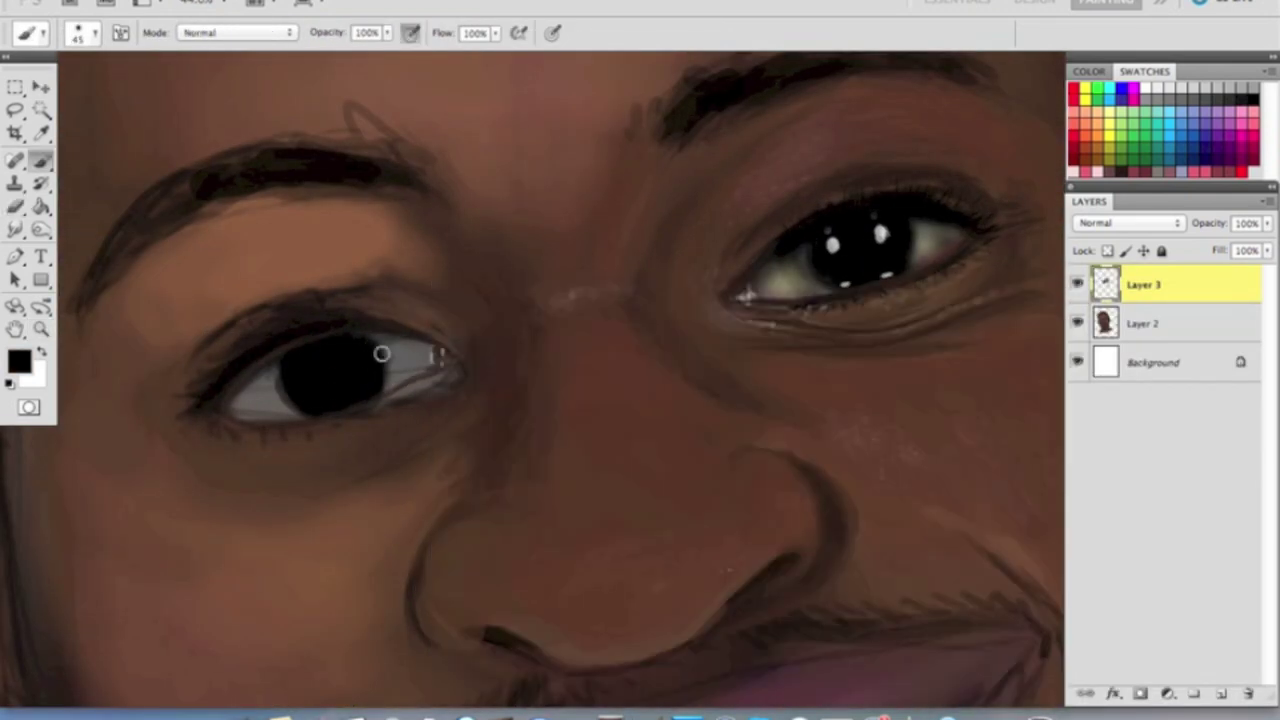
{"action": "key", "text": "x"}
{"action": "mouse_move", "coordinate": [304, 385]}
{"action": "left_mouse_down"}
{"action": "mouse_move", "coordinate": [283, 409]}
{"action": "mouse_move", "coordinate": [311, 352]}
{"action": "mouse_move", "coordinate": [458, 341]}
{"action": "mouse_move", "coordinate": [306, 402]}
{"action": "left_mouse_up"}
{"action": "key", "text": "x"}
{"action": "left_click", "coordinate": [337, 404], "text": "alt"}
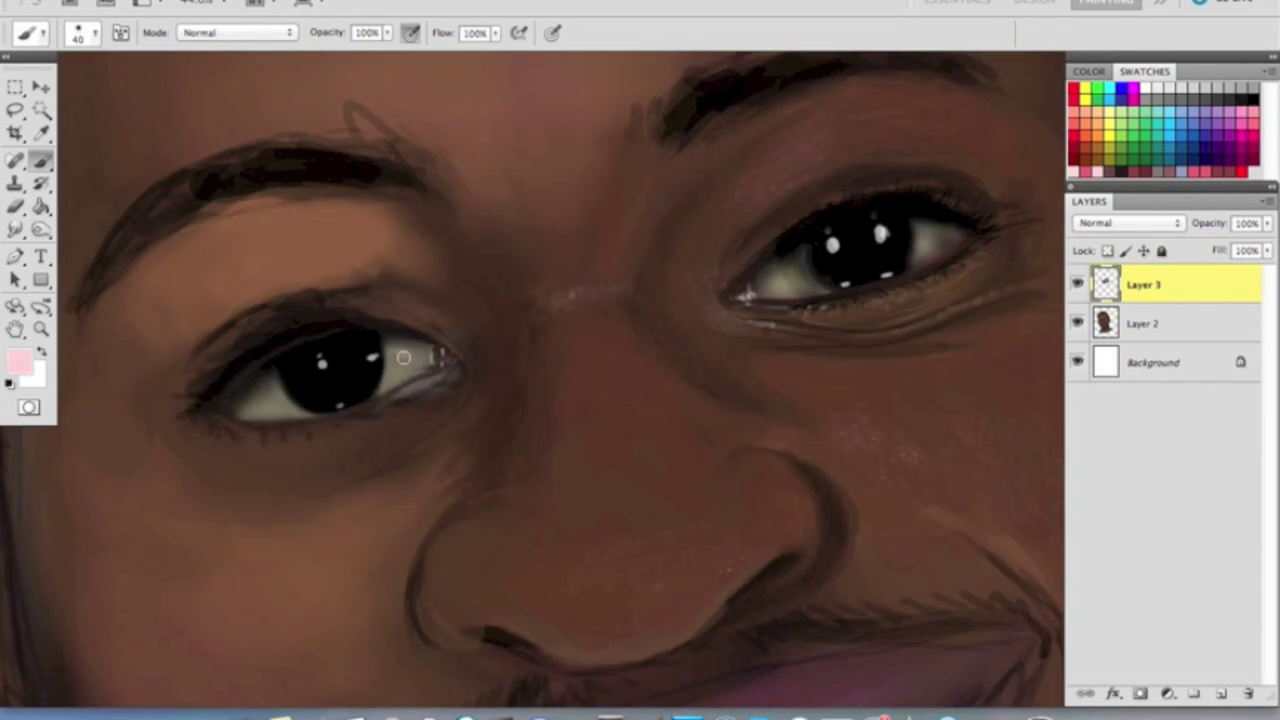
- Shade the whites of the left-hand eye and refine its pinkish inner corner and lower lid with sampled tones
{"action": "key", "text": "d"}
{"action": "key", "text": "bracketright"}
{"action": "key", "text": "bracketright"}
{"action": "key", "text": "bracketright"}
{"action": "left_click_drag", "start_coordinate": [265, 410], "coordinate": [268, 400]}
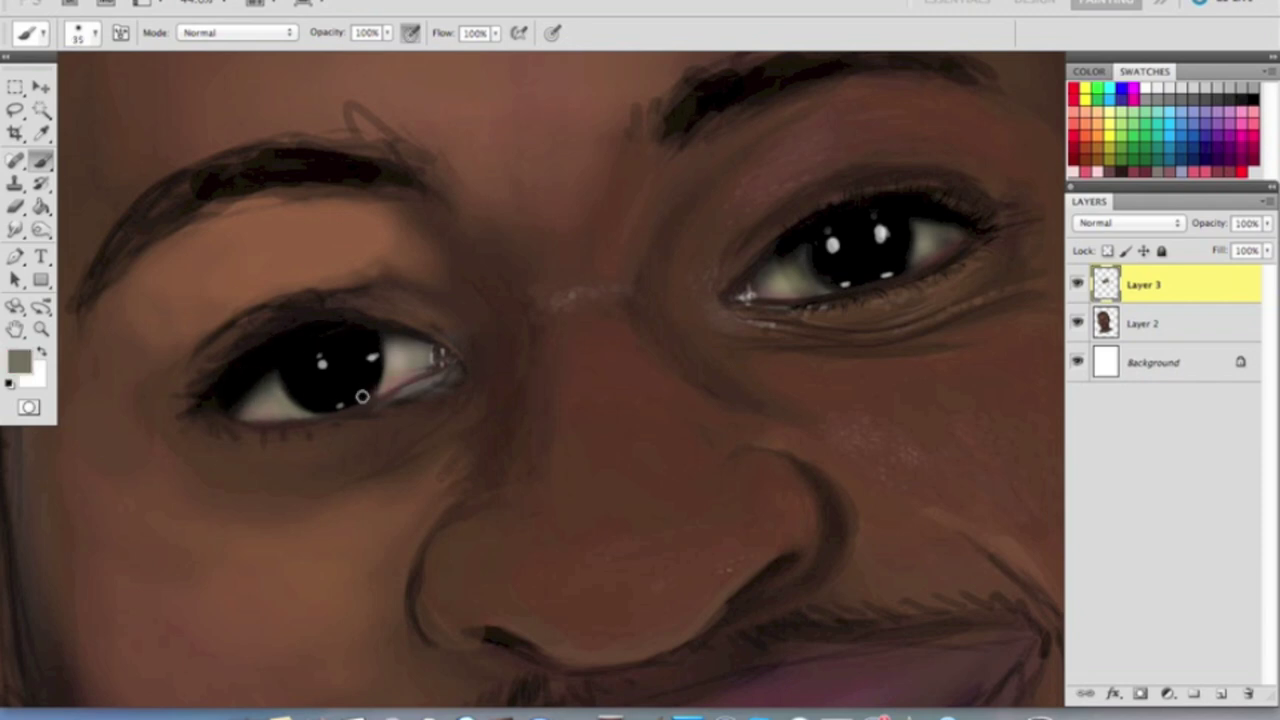
{"action": "left_click", "coordinate": [437, 396], "text": "alt"}
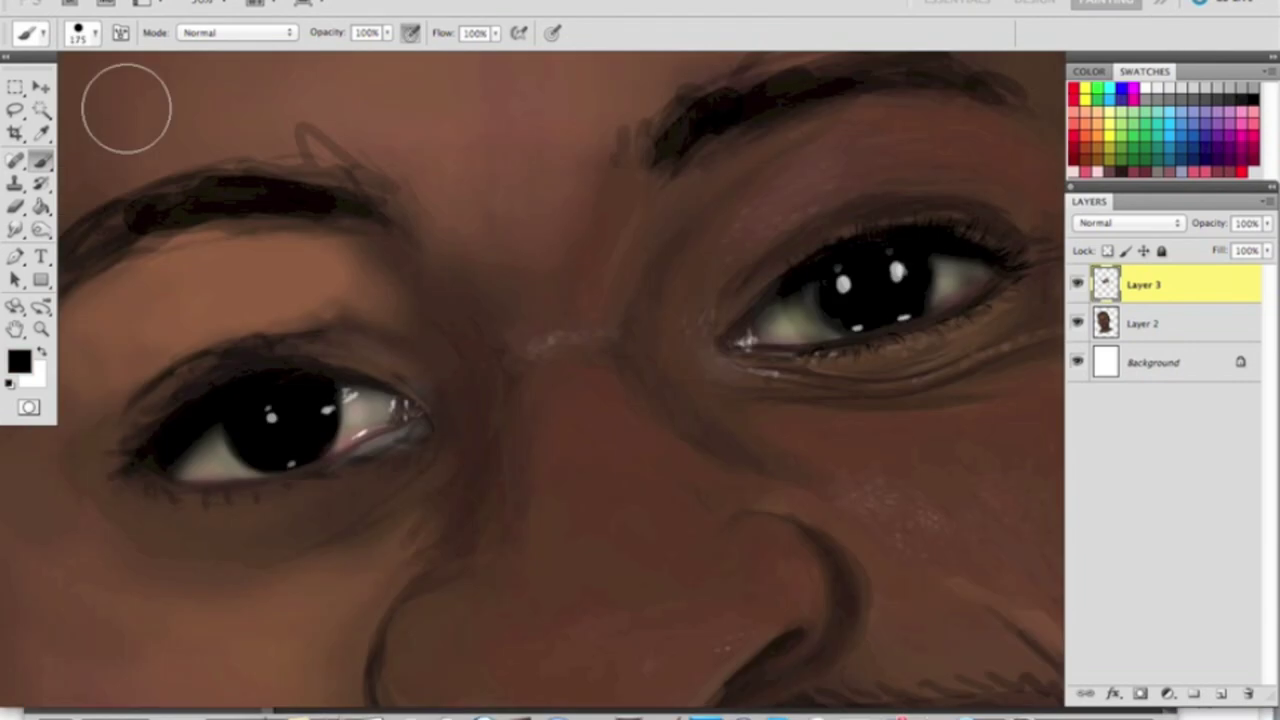
- Texture the skin below the left-hand eyebrow in reddish brown with an 80 px elliptical brush, then smooth it with a round brush
{"action": "right_click", "coordinate": [620, 280]}
{"action": "key", "text": "Escape"}
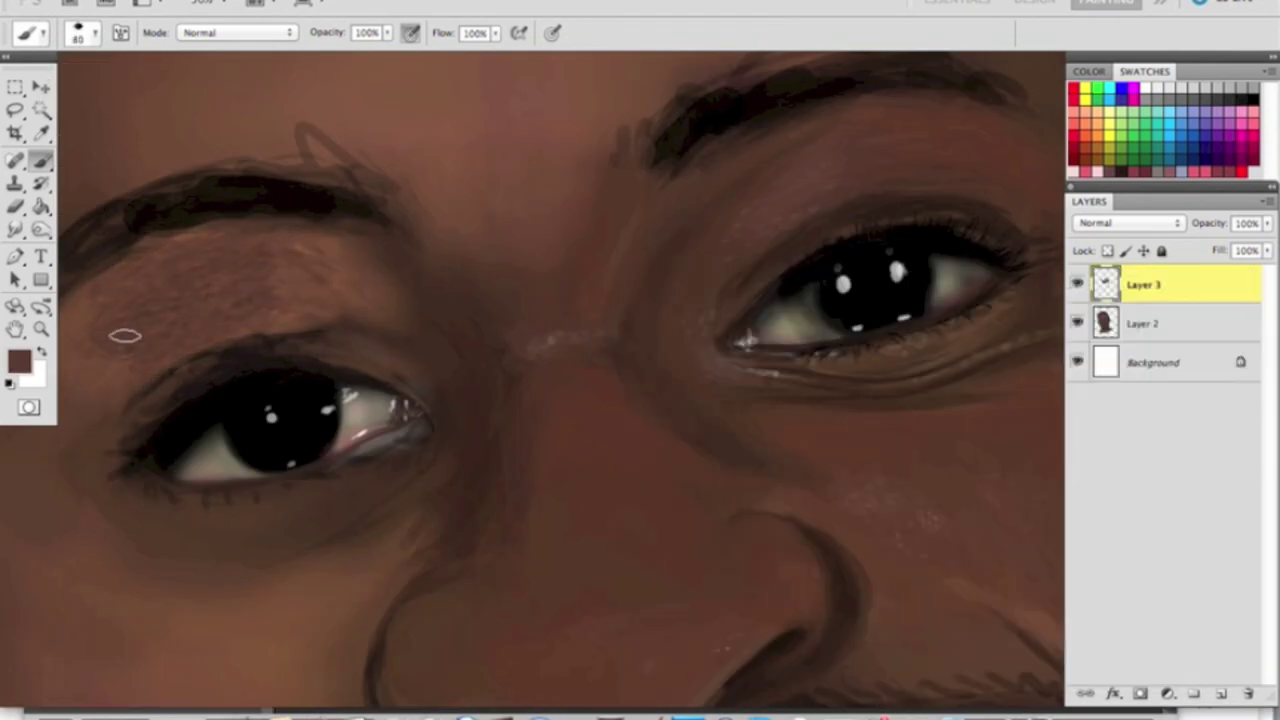
{"action": "right_click", "coordinate": [557, 277]}
{"action": "key", "text": "Return"}
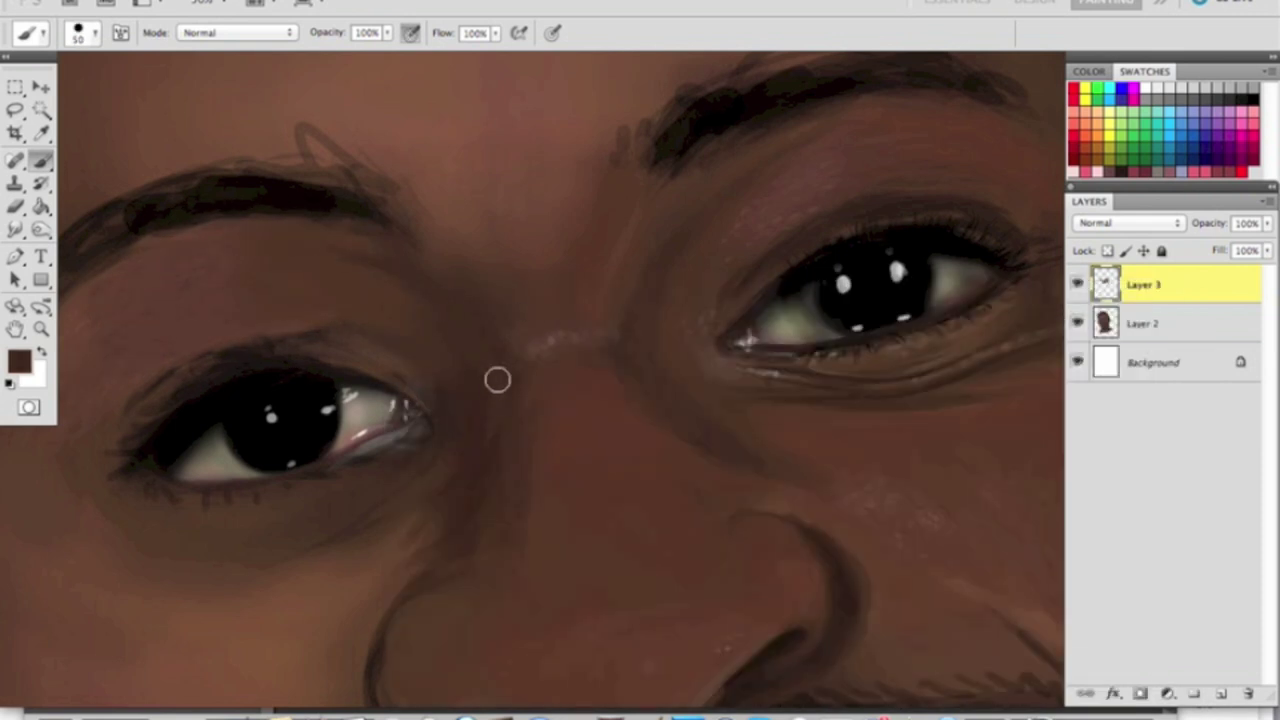
- Choose another brush preset and define the left-hand eye's upper lid crease in dark brown at 10 px
{"action": "right_click", "coordinate": [628, 277]}
{"action": "key", "text": "Return"}
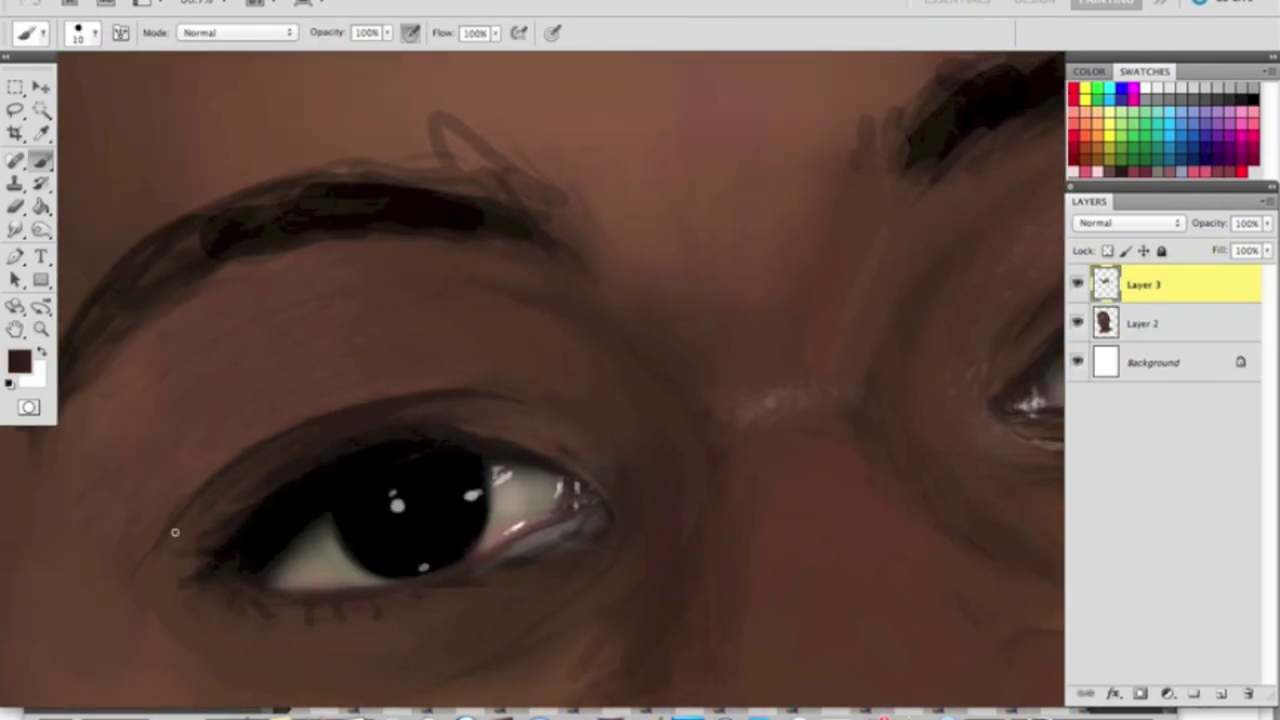
- Soften the left-hand eye's upper lid crease with sampled browns, enlarging the brush to 80 px
{"action": "left_click", "coordinate": [395, 400], "text": "alt"}
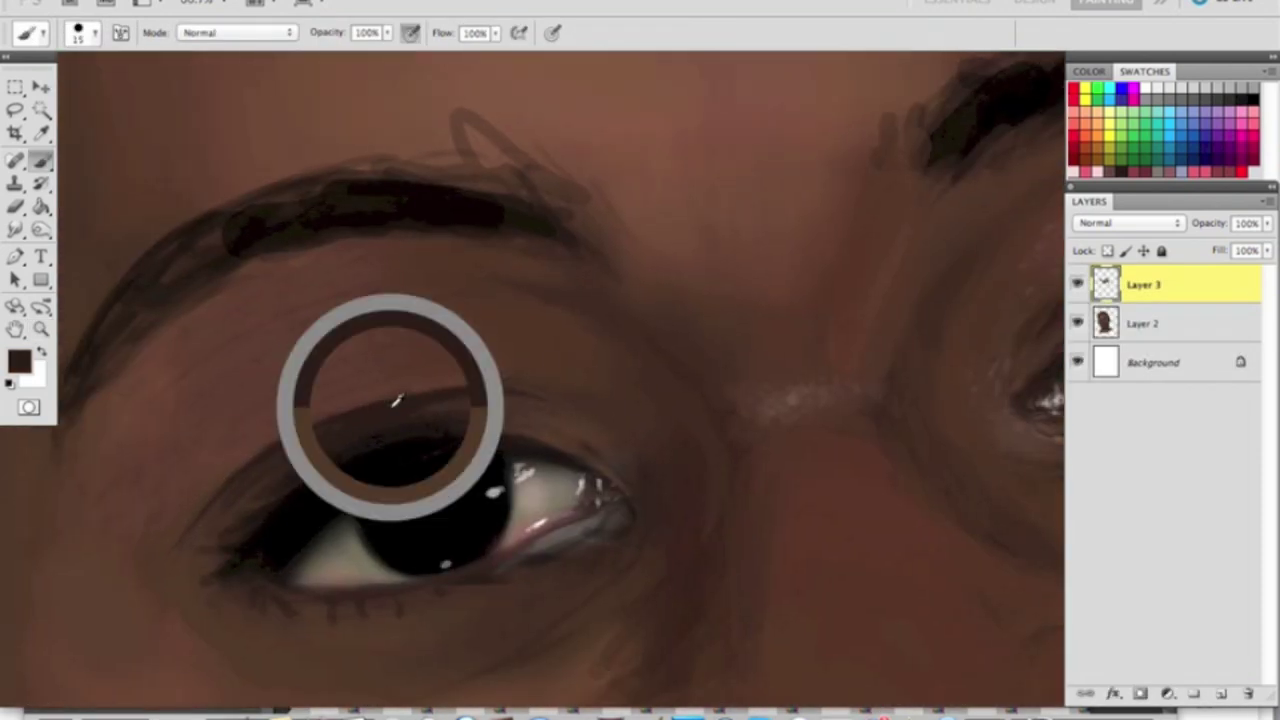
{"action": "key", "text": "bracketright"}
{"action": "key", "text": "bracketright"}
{"action": "key", "text": "bracketright"}
{"action": "key", "text": "bracketright"}
{"action": "key", "text": "bracketright"}
{"action": "key", "text": "bracketright"}
{"action": "key", "text": "bracketright"}
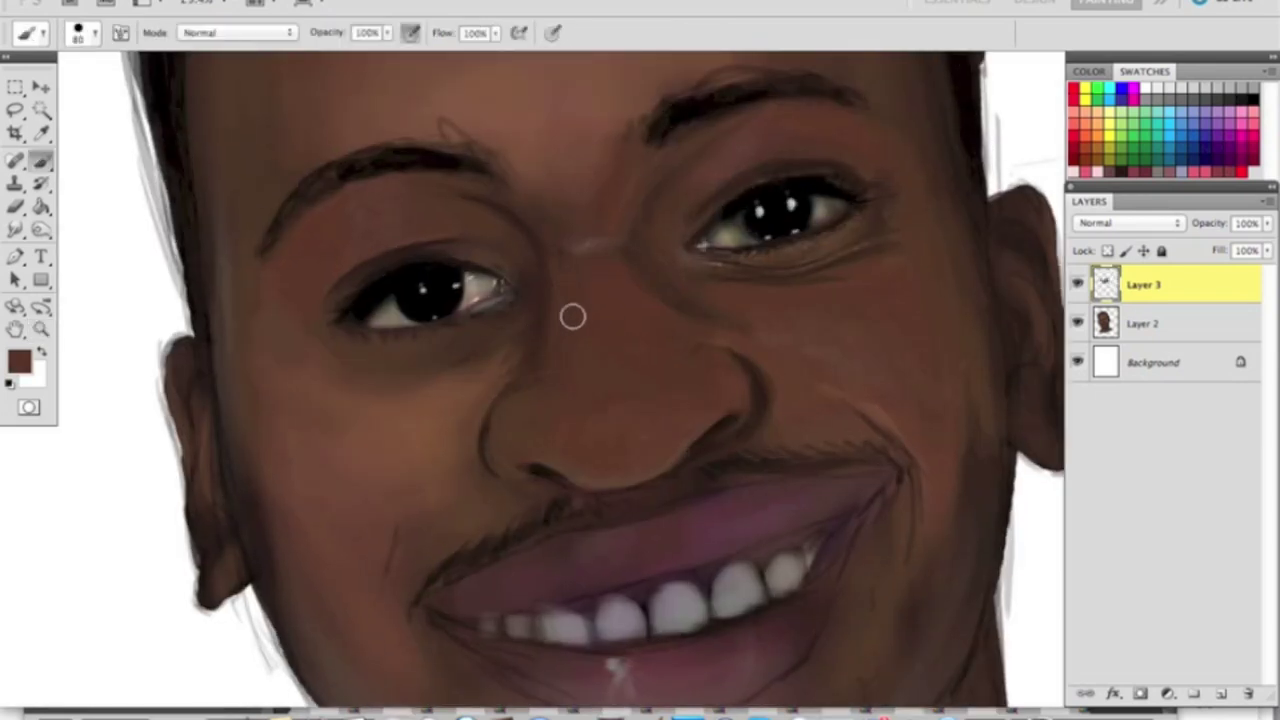
- Dab two small pale highlights onto the tip of the nose
{"action": "key", "text": "bracketright"}
{"action": "key", "text": "bracketright"}
{"action": "key", "text": "bracketright"}
{"action": "key", "text": "bracketright"}
{"action": "key", "text": "bracketright"}
{"action": "key", "text": "bracketright"}
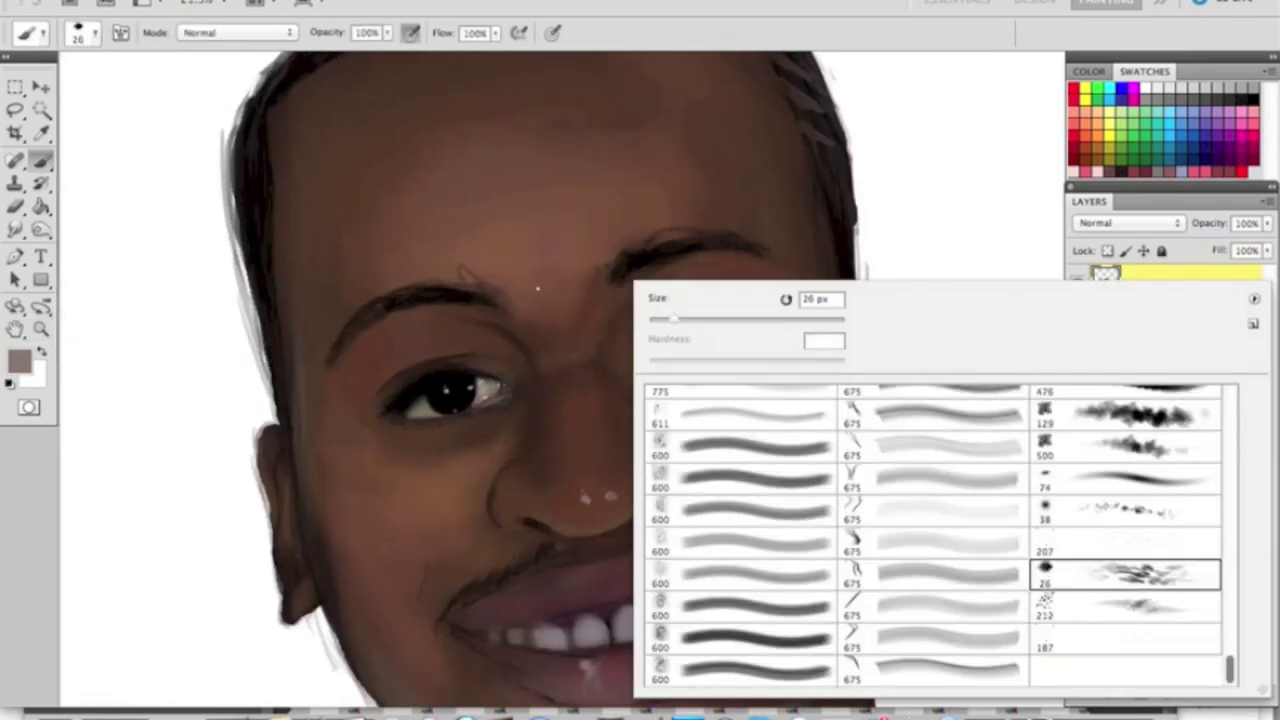
- Choose a speckled brush preset and stipple skin texture in greyish brown around the eyebrows at about 150 px
{"action": "key", "text": "Return"}
{"action": "left_click", "coordinate": [542, 300]}
{"action": "key", "text": "bracketleft"}
{"action": "key", "text": "bracketleft"}
{"action": "key", "text": "bracketleft"}
{"action": "scroll", "coordinate": [415, 366], "scroll_direction": "up", "scroll_amount": 1}
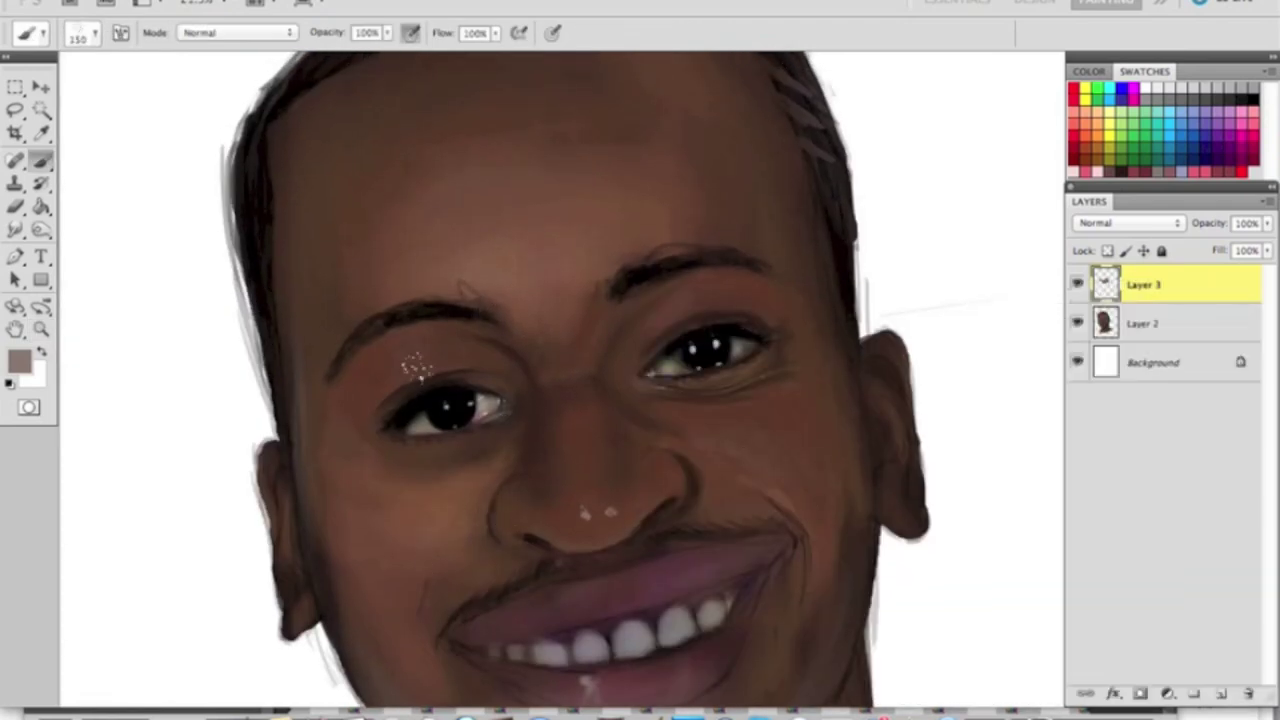
{"action": "key", "text": "bracketright"}
{"action": "key", "text": "bracketright"}
- Switch to a round brush and smooth the right-hand temple and cheek in sampled browns at 200 to 250 px
{"action": "left_click", "coordinate": [510, 266], "text": "alt"}
{"action": "right_click", "coordinate": [600, 290]}
{"action": "double_click", "coordinate": [623, 400]}
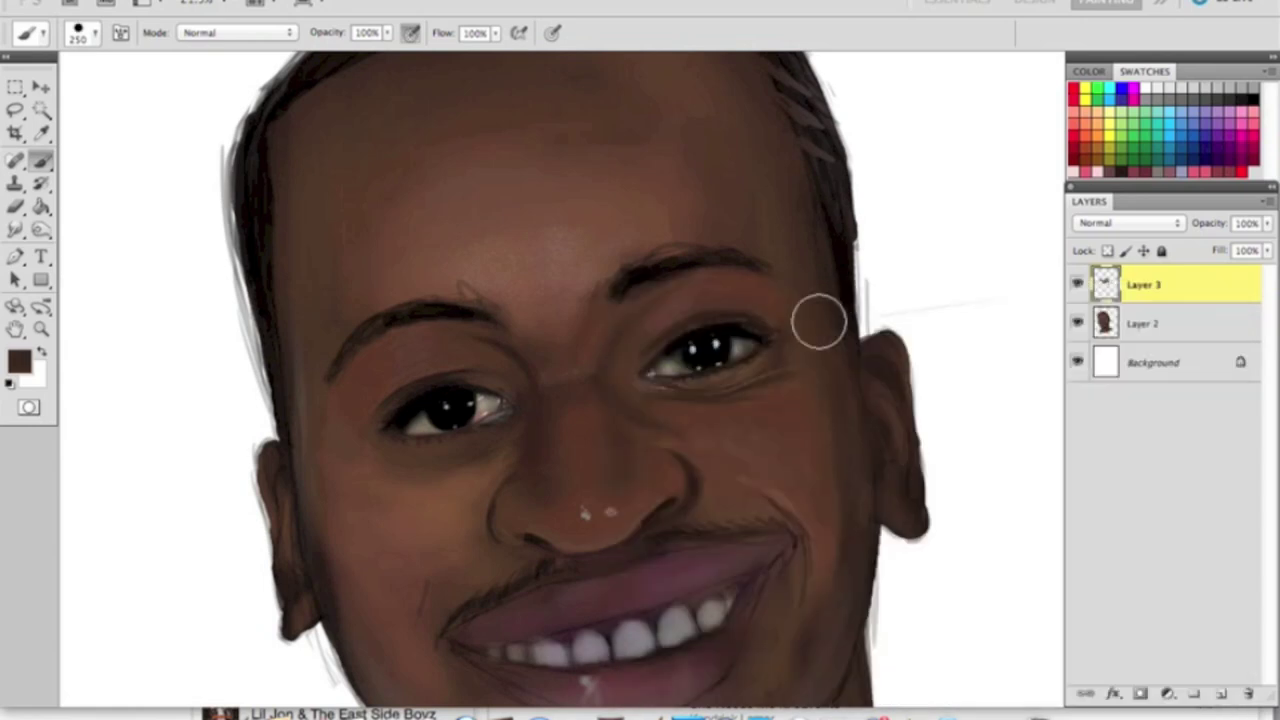
{"action": "key", "text": "ctrl+plus"}
{"action": "mouse_move", "coordinate": [480, 335]}
{"action": "left_mouse_down"}
{"action": "mouse_move", "coordinate": [543, 486]}
{"action": "mouse_move", "coordinate": [495, 352]}
{"action": "mouse_move", "coordinate": [545, 545]}
{"action": "left_mouse_up"}
{"action": "left_click", "coordinate": [531, 397], "text": "alt"}
{"action": "key", "text": "bracketright"}
{"action": "left_click_drag", "start_coordinate": [545, 365], "coordinate": [555, 510]}
{"action": "mouse_move", "coordinate": [565, 320]}
{"action": "left_mouse_down"}
{"action": "mouse_move", "coordinate": [498, 362]}
{"action": "mouse_move", "coordinate": [540, 490]}
{"action": "left_mouse_up"}
{"action": "left_click_drag", "start_coordinate": [545, 405], "coordinate": [540, 540]}
{"action": "left_click", "coordinate": [594, 431], "text": "alt"}
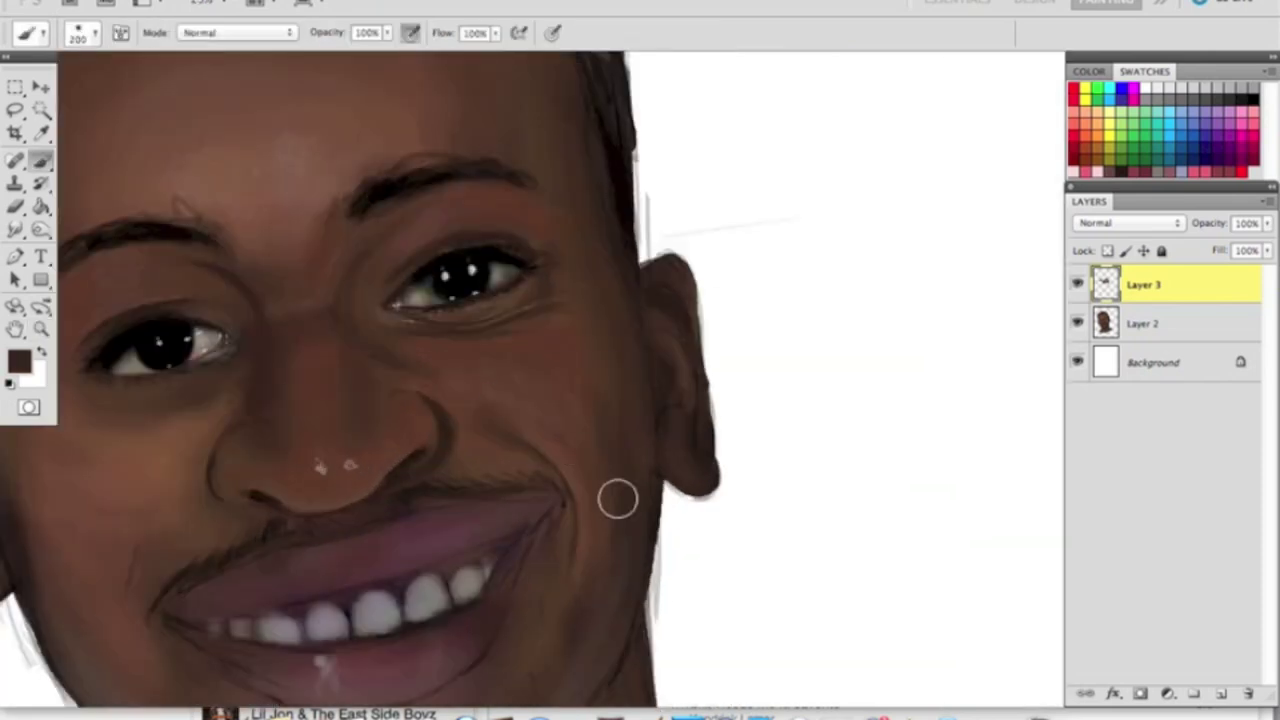
- Repaint the upper lip in muted mauve brown and redden the middle of the lower lip
{"action": "key", "text": "ctrl+plus"}
{"action": "key", "text": "ctrl+plus"}
{"action": "key", "text": "ctrl+minus"}
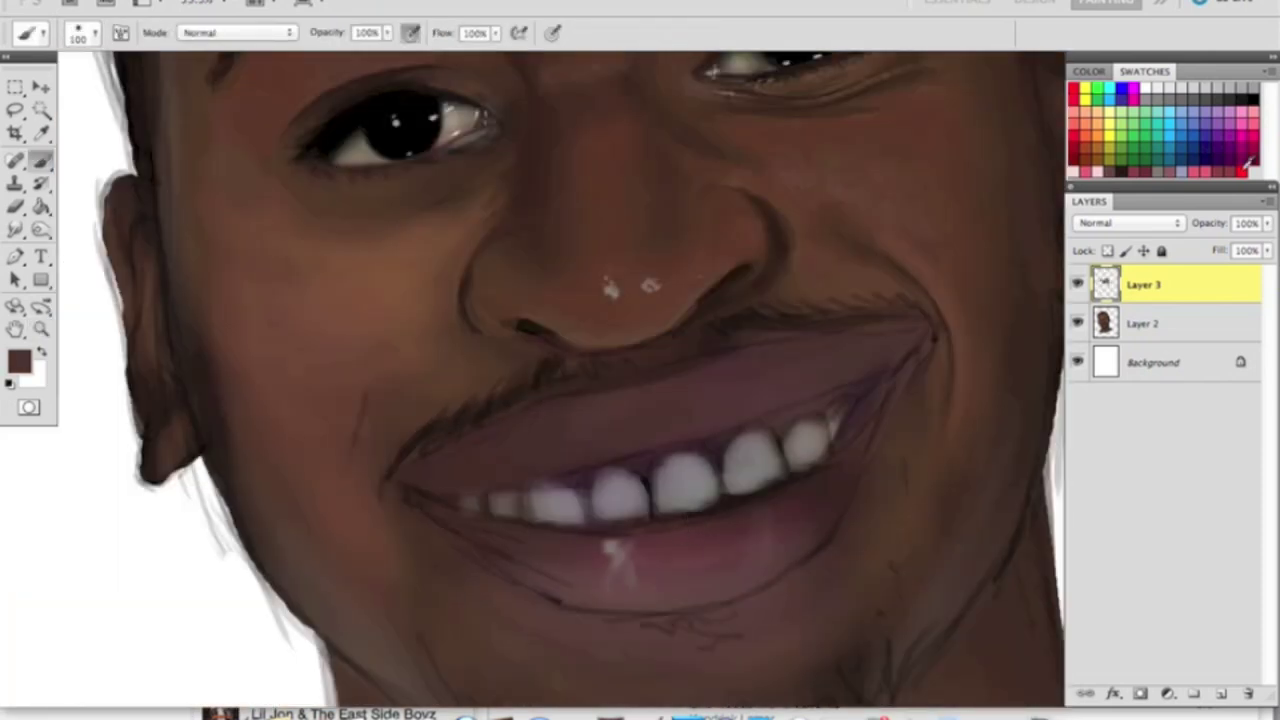
{"action": "key", "text": "bracketleft"}
{"action": "mouse_move", "coordinate": [848, 406]}
{"action": "left_mouse_down"}
{"action": "mouse_move", "coordinate": [866, 386]}
{"action": "mouse_move", "coordinate": [746, 395]}
{"action": "left_mouse_up"}
{"action": "key", "text": "bracketright"}
{"action": "key", "text": "bracketright"}
{"action": "key", "text": "bracketright"}
{"action": "left_click", "coordinate": [748, 420]}
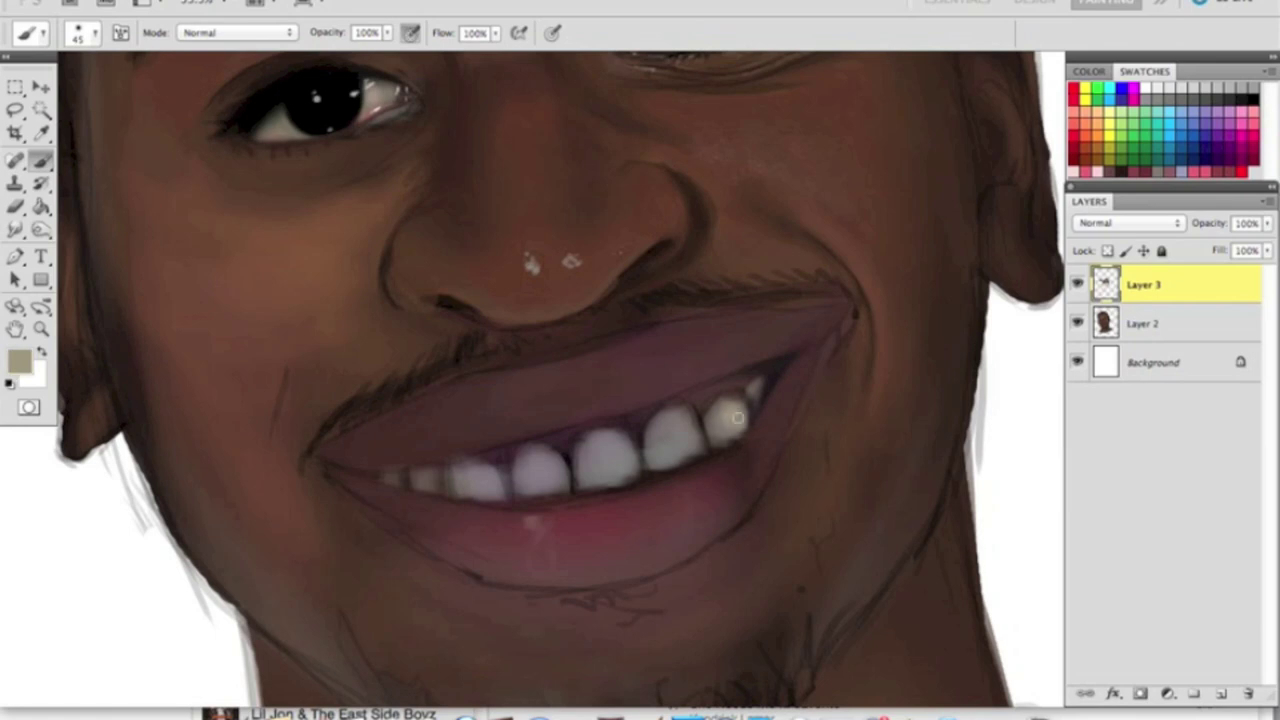
- Repaint two of the right-hand teeth in flat yellowish beige with a small brush
{"action": "key", "text": "bracketright"}
{"action": "mouse_move", "coordinate": [698, 460]}
{"action": "left_mouse_down"}
{"action": "mouse_move", "coordinate": [688, 414]}
{"action": "mouse_move", "coordinate": [683, 449]}
{"action": "mouse_move", "coordinate": [743, 429]}
{"action": "left_mouse_up"}
{"action": "left_click", "coordinate": [743, 429], "text": "alt"}
{"action": "left_click_drag", "start_coordinate": [640, 448], "coordinate": [646, 414]}
{"action": "left_click", "coordinate": [667, 410], "text": "alt"}
{"action": "key", "text": "z"}
{"action": "left_click", "coordinate": [711, 420], "text": "alt"}
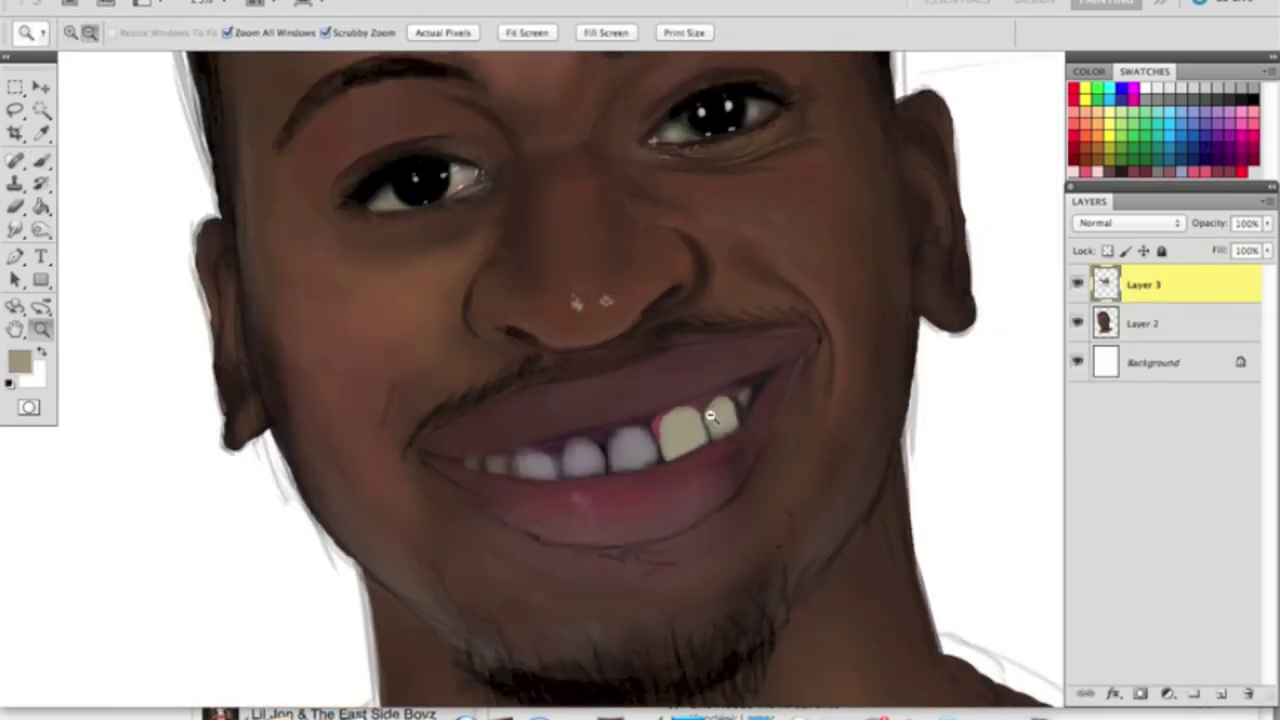
{"action": "left_click", "coordinate": [677, 491], "text": "alt"}
{"action": "left_click", "coordinate": [634, 291]}
{"action": "key", "text": "l"}
{"action": "mouse_move", "coordinate": [757, 378]}
{"action": "left_mouse_down"}
{"action": "mouse_move", "coordinate": [694, 540]}
{"action": "mouse_move", "coordinate": [455, 508]}
{"action": "left_mouse_up"}
{"action": "key", "text": "ctrl+bracketleft"}
{"action": "key", "text": "ctrl+bracketright"}
{"action": "key", "text": "ctrl+d"}
- Blend the left-hand corner of the mouth into the skin in dark brown at 175 px
{"action": "key", "text": "b"}
{"action": "key", "text": "bracketright"}
{"action": "key", "text": "bracketright"}
{"action": "key", "text": "bracketright"}
{"action": "key", "text": "bracketright"}
{"action": "key", "text": "bracketright"}
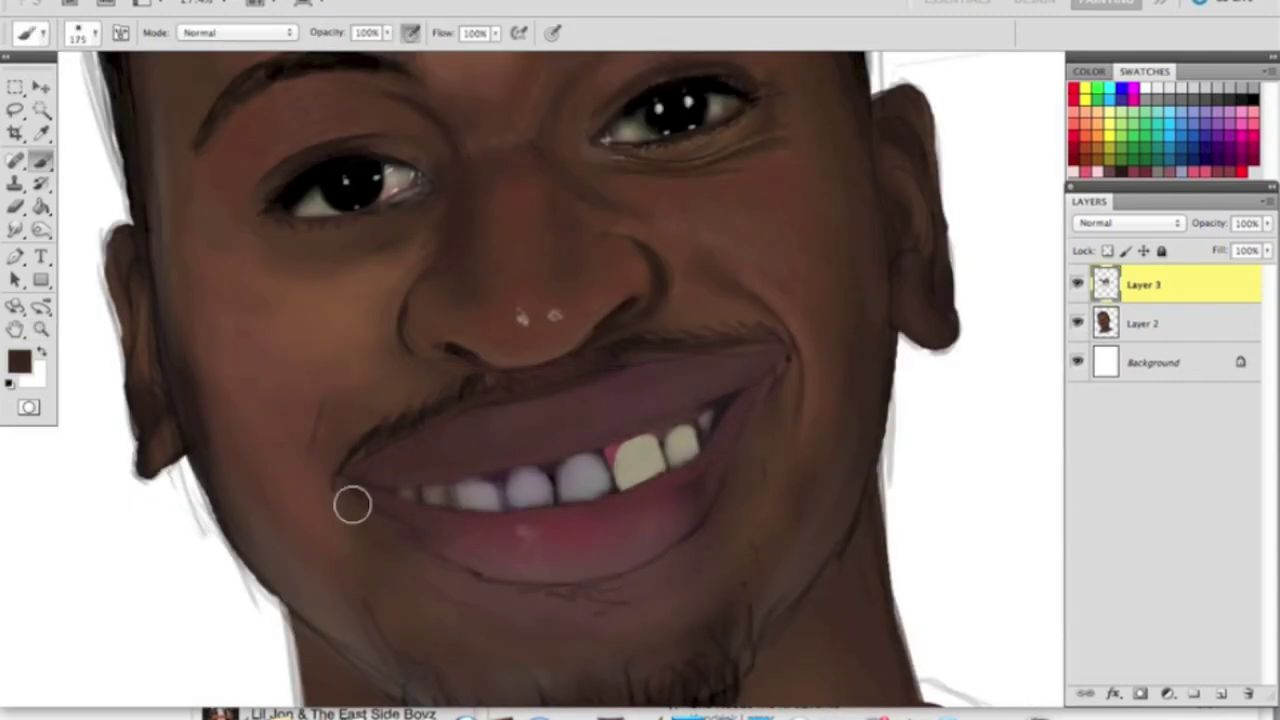
{"action": "left_click", "coordinate": [381, 474], "text": "alt"}
{"action": "key", "text": "z"}
{"action": "left_click", "coordinate": [463, 491], "text": "alt"}
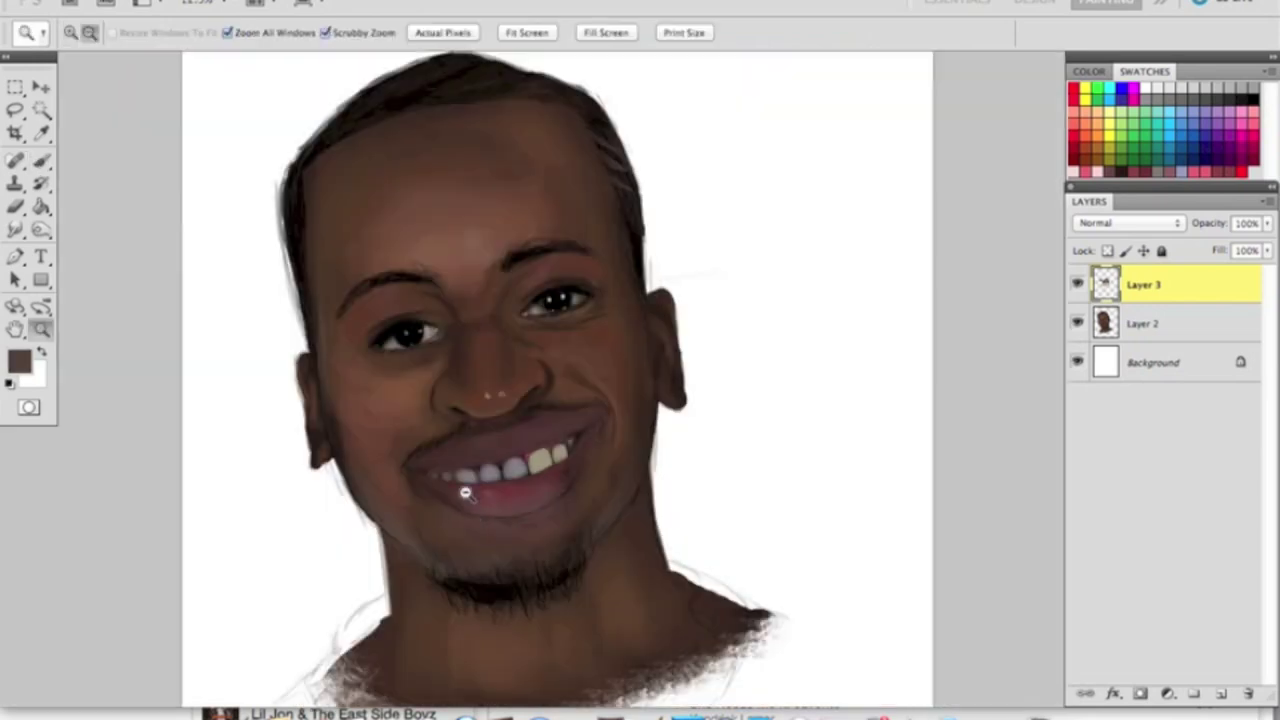
- Paint over the lower lip's sketched outline and smooth the skin beneath it in sampled browns, up to 200 px
{"action": "left_click", "coordinate": [463, 491]}
{"action": "key", "text": "b"}
{"action": "left_click", "coordinate": [643, 371], "text": "alt"}
{"action": "key", "text": "z"}
{"action": "left_click", "coordinate": [547, 375], "text": "alt"}
{"action": "left_click", "coordinate": [547, 375]}
{"action": "key", "text": "b"}
{"action": "left_click", "coordinate": [411, 511], "text": "alt"}
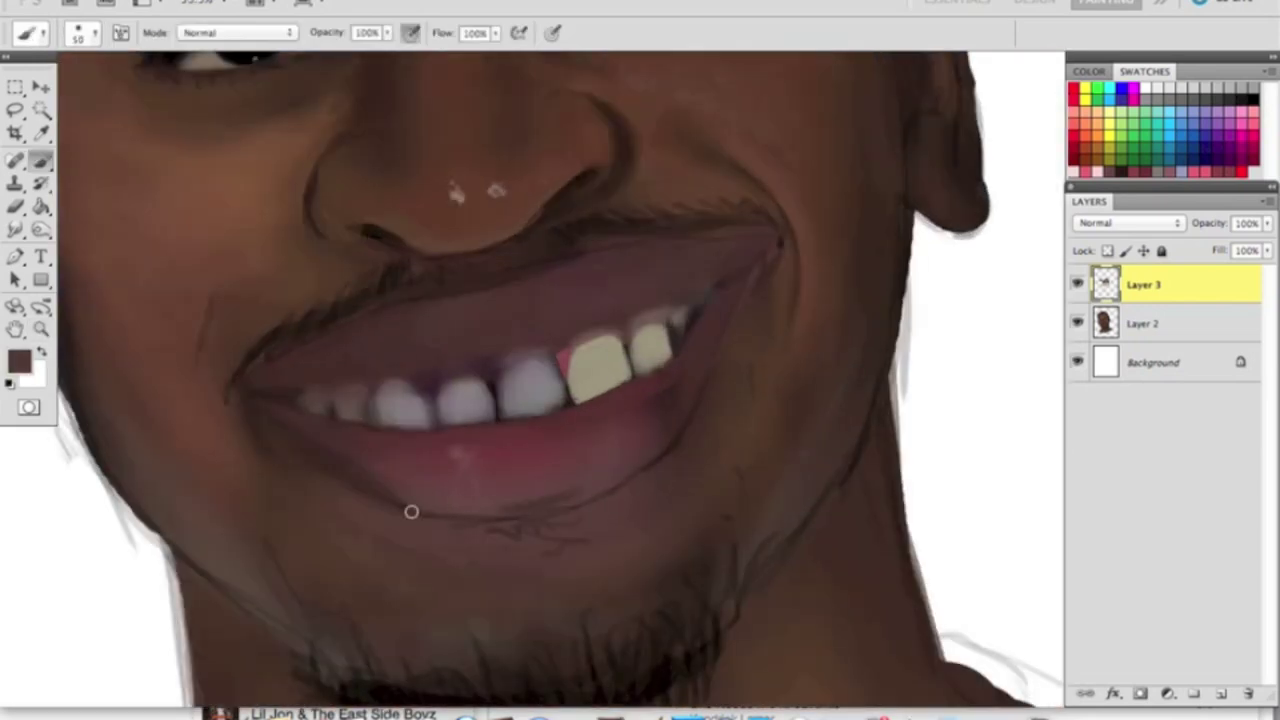
{"action": "left_click_drag", "start_coordinate": [410, 505], "coordinate": [618, 482]}
{"action": "key", "text": "bracketright"}
{"action": "key", "text": "bracketright"}
{"action": "key", "text": "bracketright"}
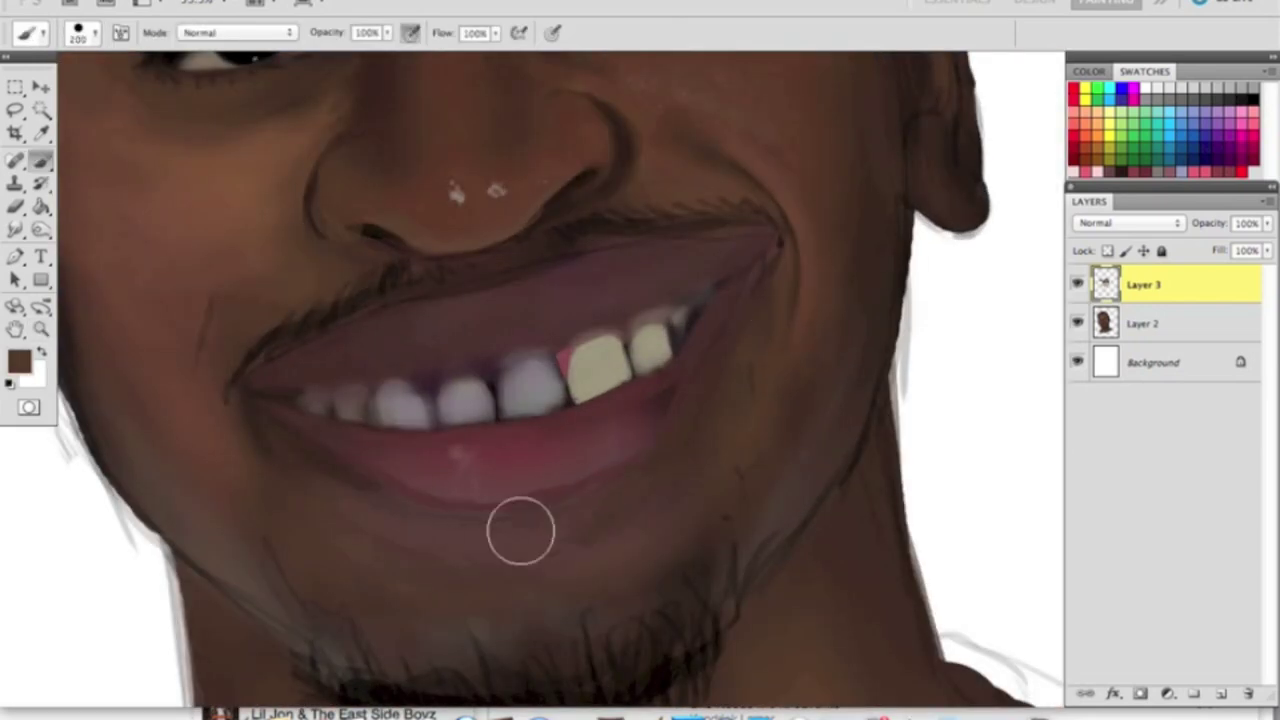
- Refine the right-hand end of the lower lip in sampled crimson and mauve tones, covering its old outline and highlight
{"action": "left_click", "coordinate": [726, 394], "text": "alt"}
{"action": "key", "text": "bracketleft"}
{"action": "key", "text": "bracketleft"}
{"action": "key", "text": "bracketleft"}
{"action": "left_click", "coordinate": [640, 376], "text": "alt"}
{"action": "left_click_drag", "start_coordinate": [649, 382], "coordinate": [617, 394]}
{"action": "key", "text": "bracketleft"}
{"action": "key", "text": "bracketright"}
{"action": "key", "text": "bracketright"}
{"action": "key", "text": "bracketright"}
{"action": "key", "text": "bracketright"}
{"action": "key", "text": "bracketright"}
{"action": "key", "text": "bracketright"}
{"action": "key", "text": "bracketright"}
{"action": "left_click", "coordinate": [630, 402], "text": "alt"}
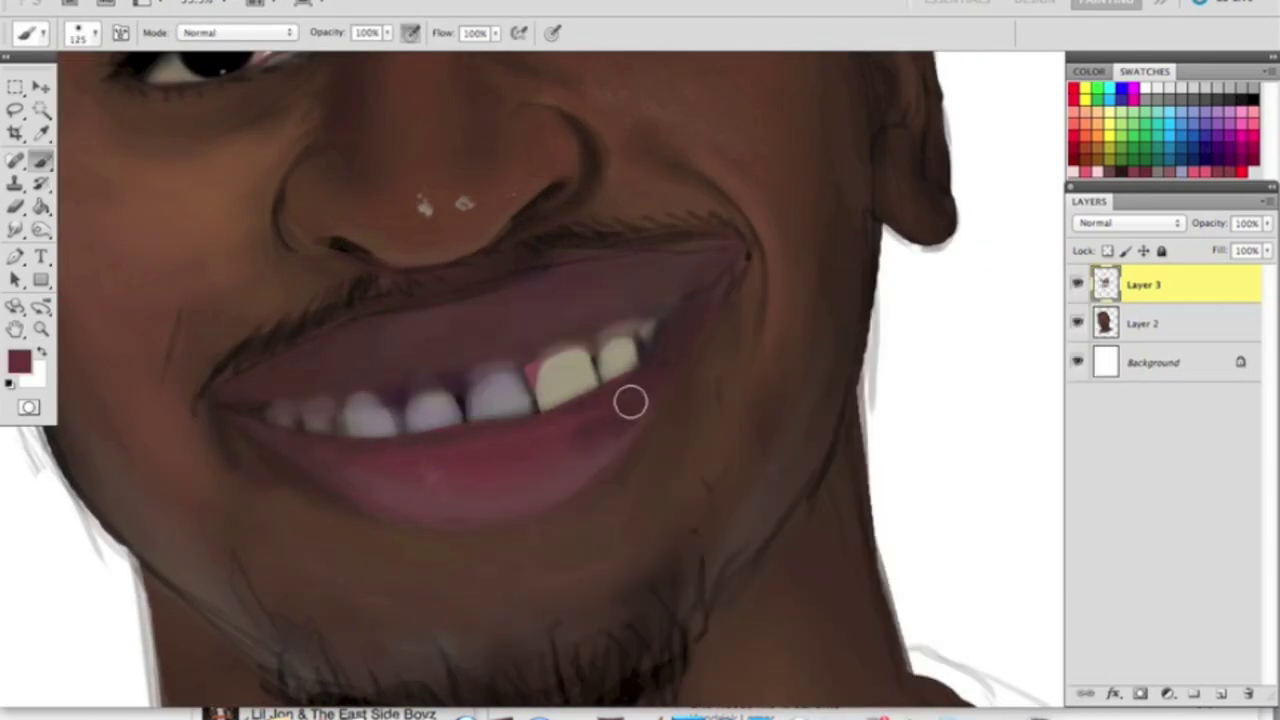
- Clean up the skin along the upper lip's outer edge in sampled brown
{"action": "key", "text": "bracketright"}
{"action": "key", "text": "bracketright"}
{"action": "key", "text": "bracketright"}
{"action": "key", "text": "bracketright"}
{"action": "left_click", "coordinate": [289, 360], "text": "alt"}
{"action": "mouse_move", "coordinate": [289, 360]}
{"action": "left_mouse_down"}
{"action": "mouse_move", "coordinate": [350, 319]}
{"action": "mouse_move", "coordinate": [554, 265]}
{"action": "left_mouse_up"}
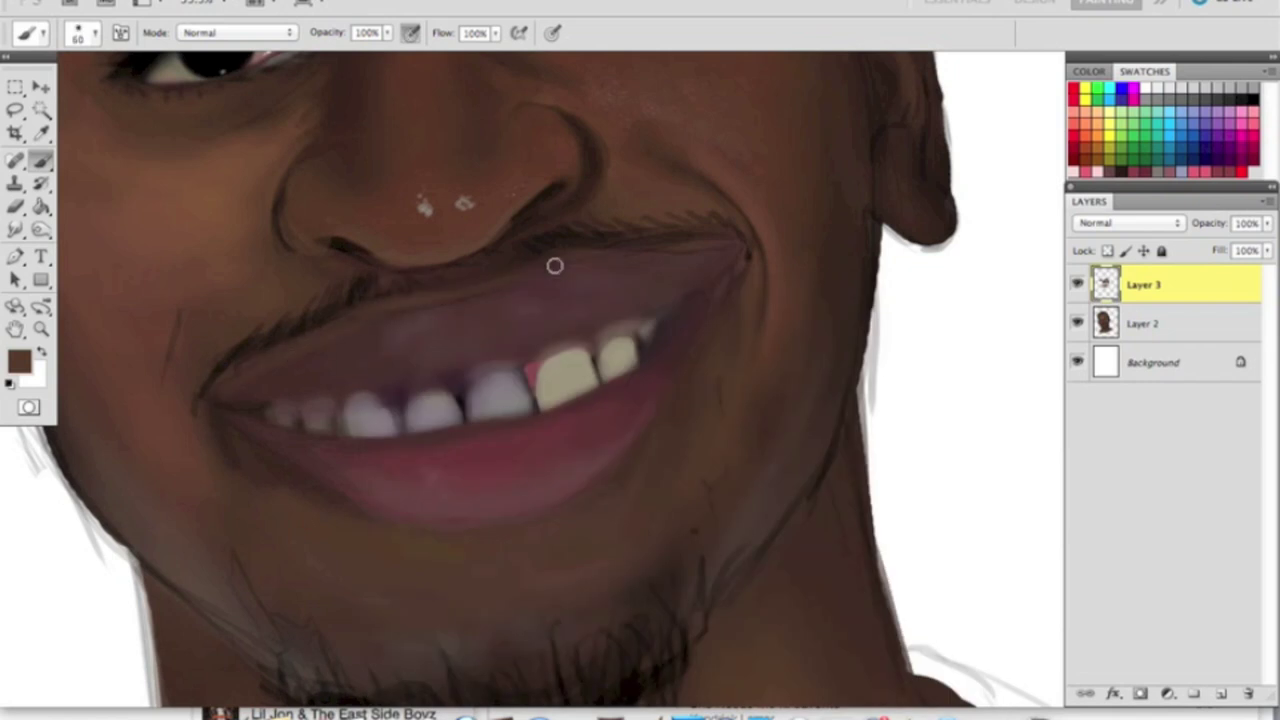
- Refine the upper lip's inner edge above the left-hand teeth in dark brown and mauve at 25 to 45 px
{"action": "key", "text": "bracketleft"}
{"action": "key", "text": "bracketleft"}
{"action": "key", "text": "bracketleft"}
{"action": "key", "text": "bracketleft"}
{"action": "key", "text": "bracketleft"}
{"action": "key", "text": "bracketleft"}
{"action": "key", "text": "bracketleft"}
{"action": "key", "text": "bracketleft"}
{"action": "left_click", "coordinate": [359, 376], "text": "alt"}
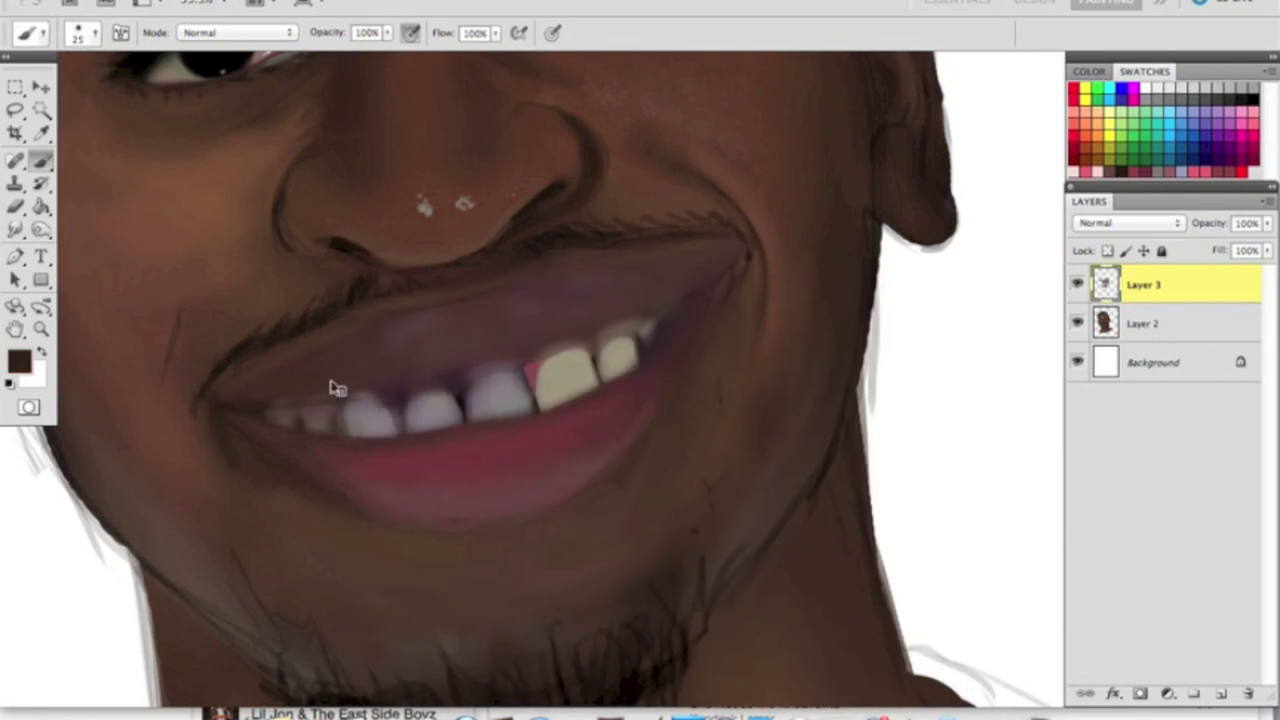
{"action": "key", "text": "bracketright"}
{"action": "key", "text": "bracketright"}
{"action": "left_click", "coordinate": [306, 392], "text": "alt"}
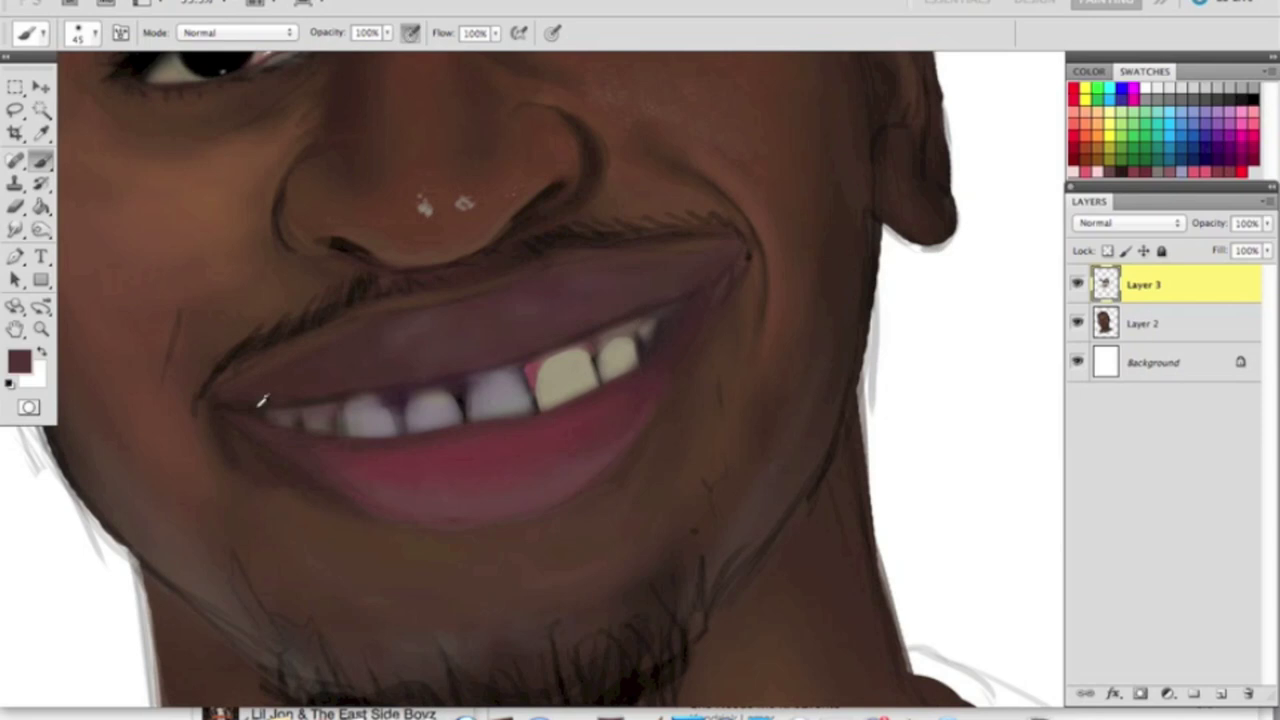
- Reshape the right-hand mouth corner and define the right-hand teeth with beige fills and pinkish gums at 20 px
{"action": "left_click", "coordinate": [683, 284], "text": "alt"}
{"action": "right_click", "coordinate": [700, 334]}
{"action": "key", "text": "Escape"}
{"action": "left_click", "coordinate": [588, 352], "text": "alt"}
{"action": "mouse_move", "coordinate": [596, 372]}
{"action": "left_mouse_down"}
{"action": "mouse_move", "coordinate": [606, 348]}
{"action": "mouse_move", "coordinate": [638, 340]}
{"action": "mouse_move", "coordinate": [610, 334]}
{"action": "left_mouse_up"}
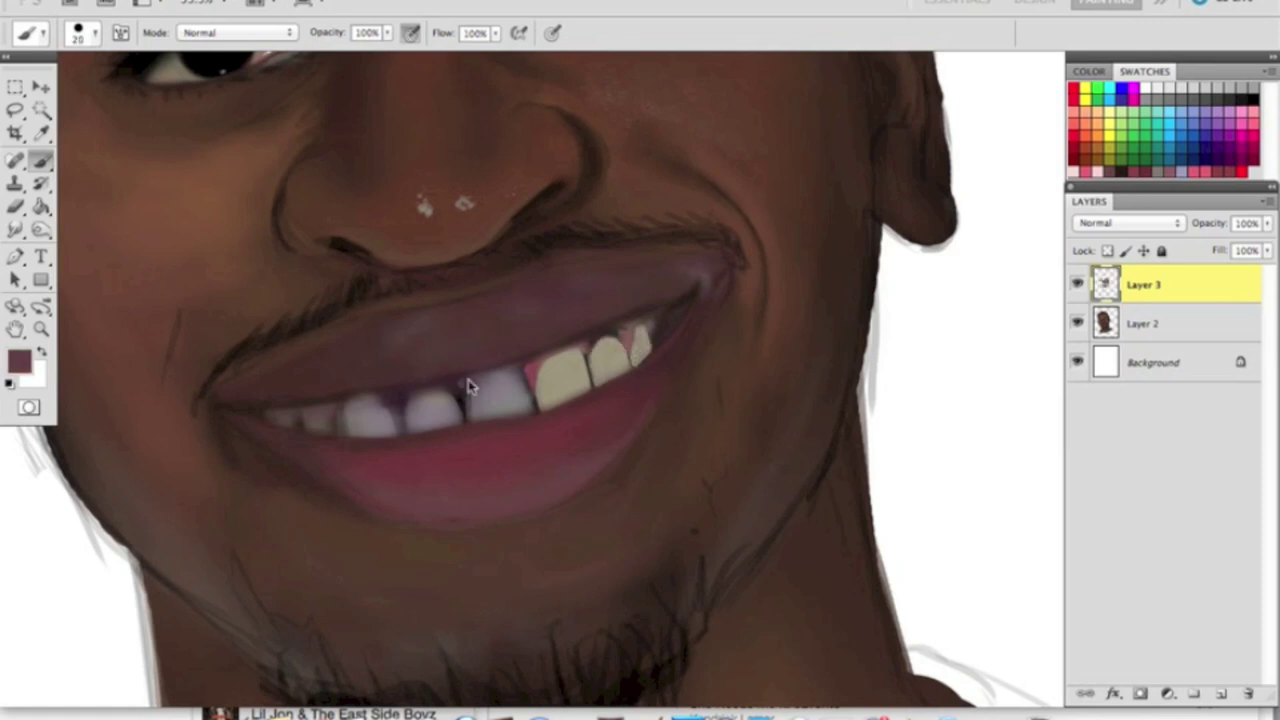
{"action": "key", "text": "bracketleft"}
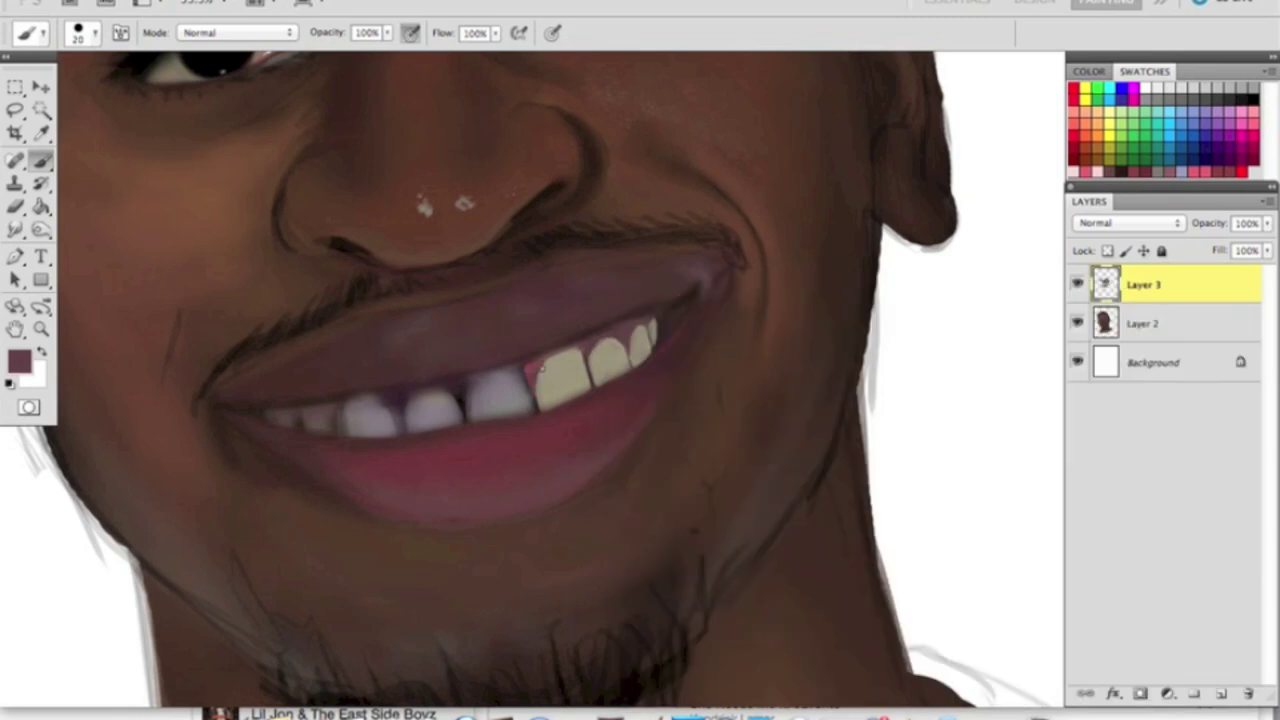
{"action": "key", "text": "bracketright"}
- Repaint the middle and left-hand teeth in flat beige with a brush of about 25 px
{"action": "left_click", "coordinate": [552, 366], "text": "alt"}
{"action": "mouse_move", "coordinate": [471, 409]}
{"action": "left_mouse_down"}
{"action": "mouse_move", "coordinate": [505, 392]}
{"action": "mouse_move", "coordinate": [537, 410]}
{"action": "left_mouse_up"}
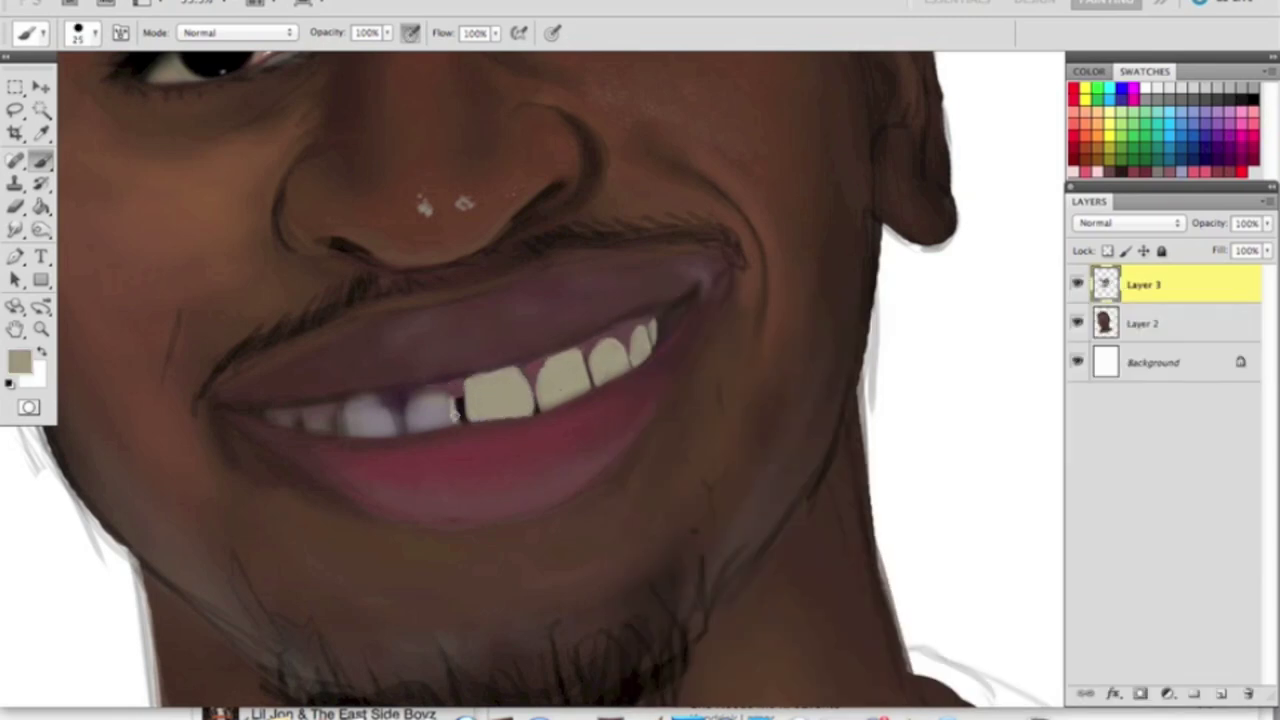
{"action": "left_click", "coordinate": [431, 384], "text": "alt"}
{"action": "mouse_move", "coordinate": [431, 390]}
{"action": "left_mouse_down"}
{"action": "mouse_move", "coordinate": [411, 437]}
{"action": "mouse_move", "coordinate": [473, 390]}
{"action": "mouse_move", "coordinate": [464, 418]}
{"action": "mouse_move", "coordinate": [478, 402]}
{"action": "mouse_move", "coordinate": [410, 427]}
{"action": "mouse_move", "coordinate": [438, 456]}
{"action": "mouse_move", "coordinate": [436, 423]}
{"action": "mouse_move", "coordinate": [369, 423]}
{"action": "mouse_move", "coordinate": [412, 415]}
{"action": "mouse_move", "coordinate": [418, 450]}
{"action": "mouse_move", "coordinate": [420, 395]}
{"action": "mouse_move", "coordinate": [519, 391]}
{"action": "mouse_move", "coordinate": [435, 411]}
{"action": "mouse_move", "coordinate": [441, 450]}
{"action": "mouse_move", "coordinate": [329, 449]}
{"action": "left_mouse_up"}
{"action": "scroll", "coordinate": [458, 415], "scroll_direction": "up", "scroll_amount": 1}
{"action": "key", "text": "bracketright"}
{"action": "left_click", "coordinate": [370, 414], "text": "alt"}
- Add near-white highlights to the teeth and soften their shading with sampled tones
{"action": "scroll", "coordinate": [480, 165], "scroll_direction": "up", "scroll_amount": 2}
{"action": "left_click", "coordinate": [1130, 92]}
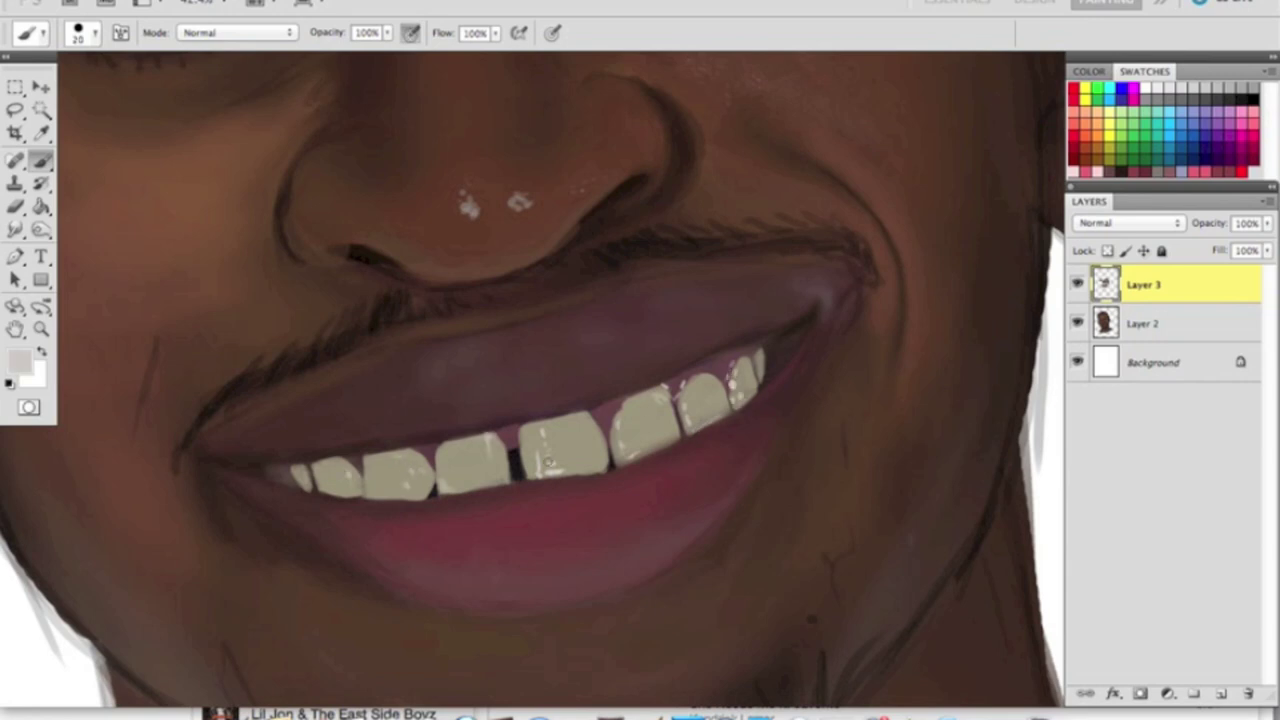
{"action": "left_click", "coordinate": [547, 461], "text": "alt"}
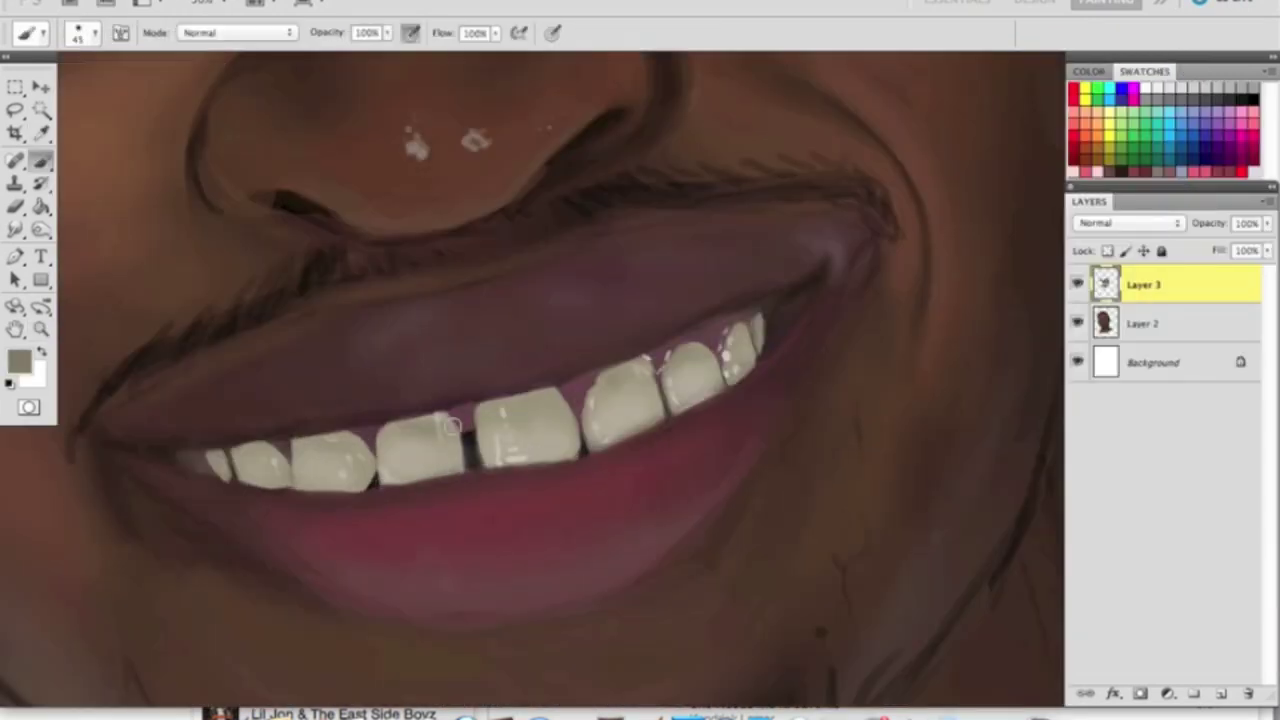
- Shade the gaps between the teeth and darken the outermost teeth in dark mauve at 40 to 45 px
{"action": "left_click", "coordinate": [372, 474], "text": "alt"}
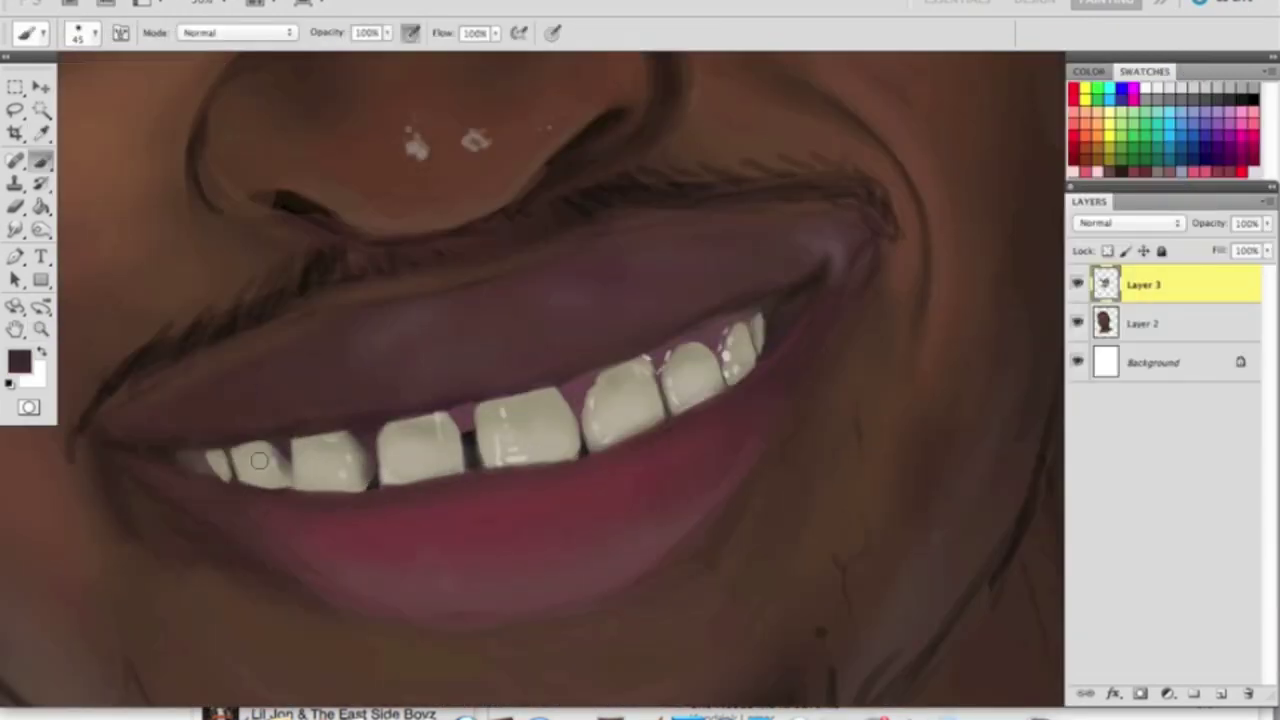
{"action": "left_click_drag", "start_coordinate": [258, 460], "coordinate": [218, 463]}
{"action": "key", "text": "bracketleft"}
{"action": "mouse_move", "coordinate": [708, 362]}
{"action": "left_mouse_down"}
{"action": "mouse_move", "coordinate": [760, 317]}
{"action": "mouse_move", "coordinate": [756, 350]}
{"action": "left_mouse_up"}
{"action": "key", "text": "z"}
{"action": "left_click", "coordinate": [591, 363], "text": "alt"}
{"action": "key", "text": "b"}
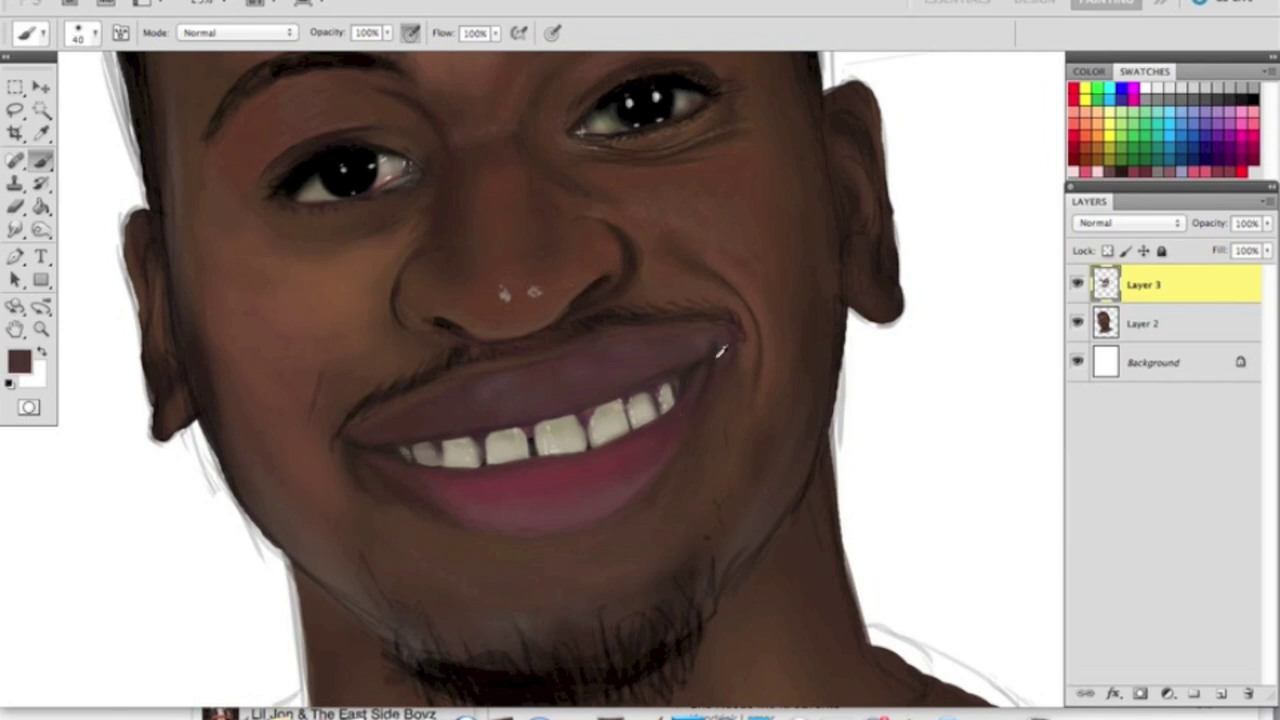
- Add light pink highlights to the middle and right-hand side of the lower lip
{"action": "left_click", "coordinate": [505, 383]}
{"action": "left_click", "coordinate": [640, 456]}
{"action": "key", "text": "bracketleft"}
{"action": "key", "text": "bracketleft"}
{"action": "left_click", "coordinate": [537, 505], "text": "alt"}
{"action": "right_click", "coordinate": [410, 434]}
{"action": "key", "text": "Escape"}
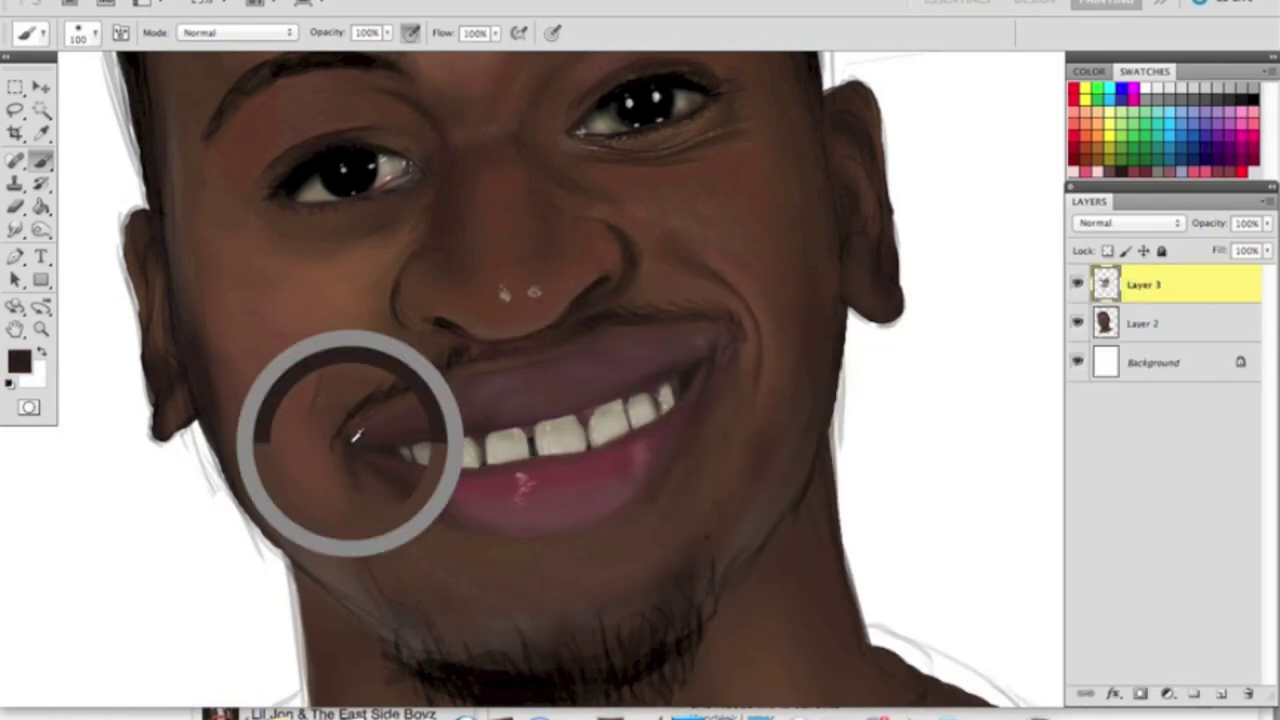
- Shade the smile crease beside the left-hand mouth corner and blend the cheek in reddish brown at 250 px
{"action": "key", "text": "bracketleft"}
{"action": "key", "text": "bracketleft"}
{"action": "key", "text": "bracketleft"}
{"action": "key", "text": "bracketleft"}
{"action": "key", "text": "bracketleft"}
{"action": "key", "text": "bracketleft"}
{"action": "key", "text": "bracketleft"}
{"action": "key", "text": "bracketleft"}
{"action": "key", "text": "bracketleft"}
{"action": "key", "text": "bracketleft"}
{"action": "key", "text": "bracketleft"}
{"action": "key", "text": "bracketright"}
{"action": "key", "text": "bracketright"}
{"action": "key", "text": "bracketright"}
{"action": "key", "text": "bracketright"}
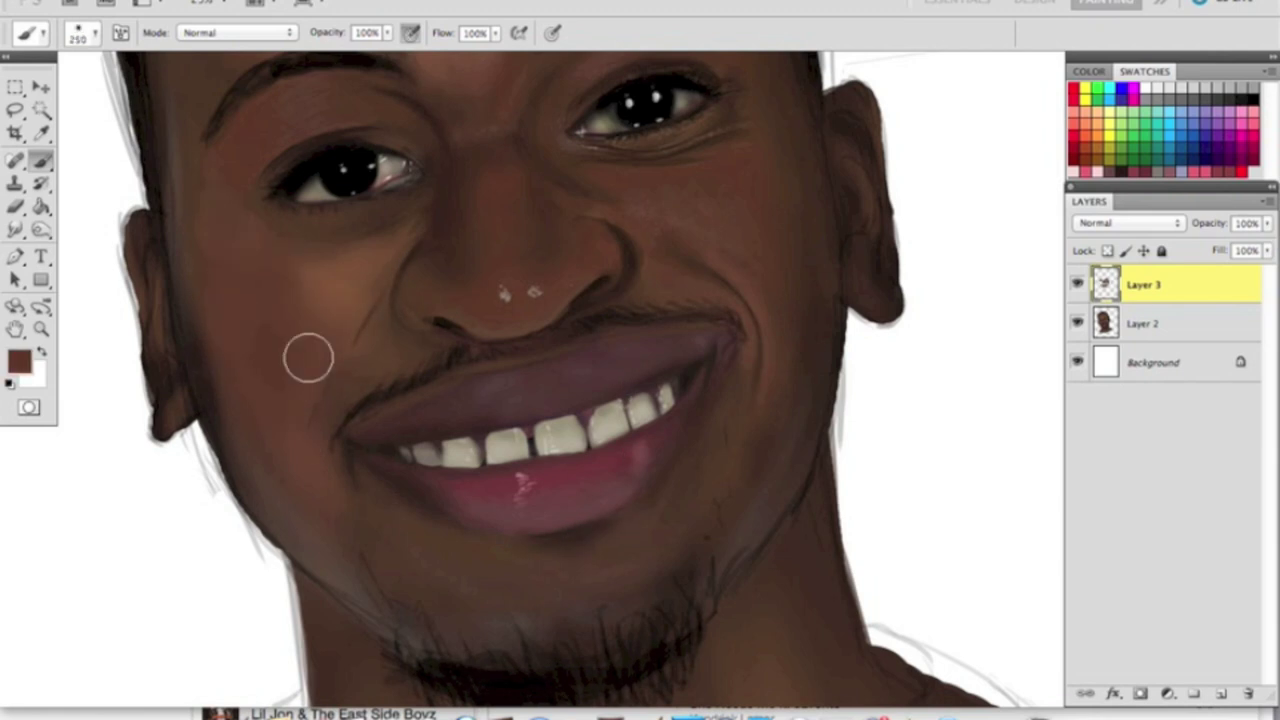
{"action": "key", "text": "ctrl+minus"}
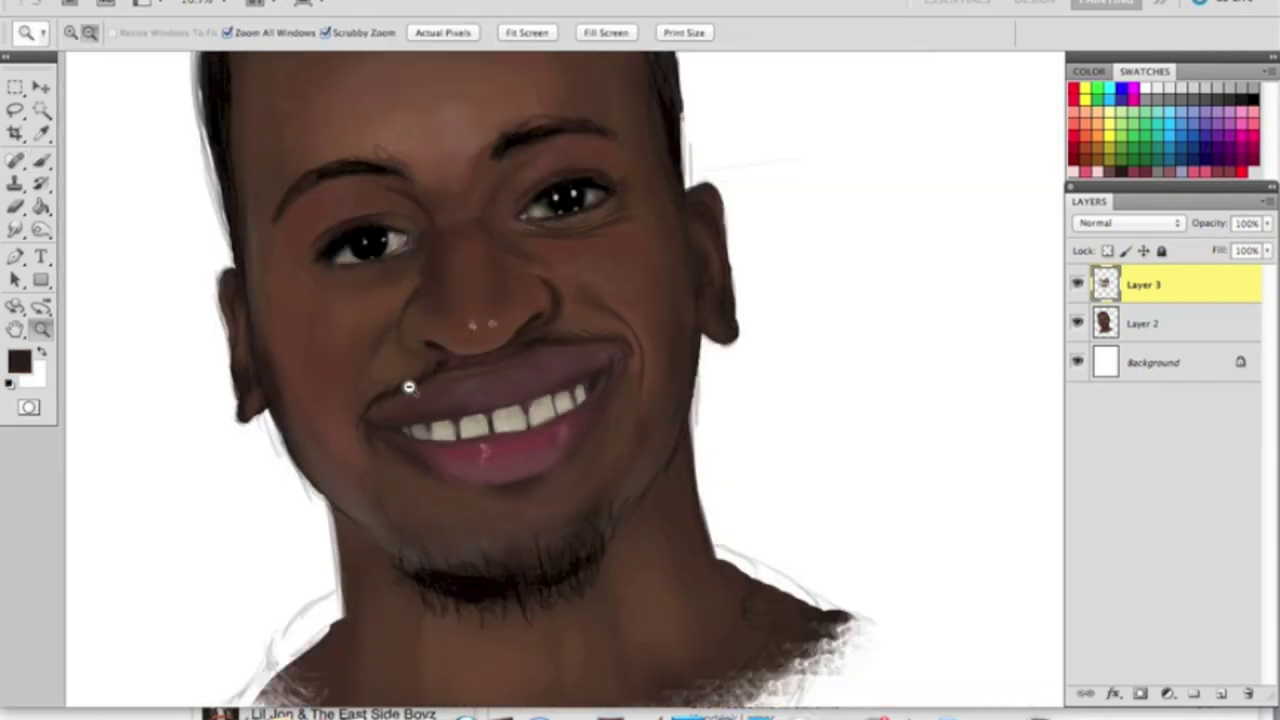
- Sketch short black lashes under the left-hand eye at 15 px and soften them with brown at 30 px
{"action": "key", "text": "ctrl+plus"}
{"action": "key", "text": "ctrl+plus"}
{"action": "key", "text": "bracketleft"}
{"action": "key", "text": "bracketleft"}
{"action": "key", "text": "bracketleft"}
{"action": "key", "text": "bracketleft"}
{"action": "key", "text": "bracketleft"}
{"action": "key", "text": "bracketleft"}
{"action": "key", "text": "bracketleft"}
{"action": "key", "text": "bracketleft"}
{"action": "right_click", "coordinate": [312, 292]}
{"action": "key", "text": "Return"}
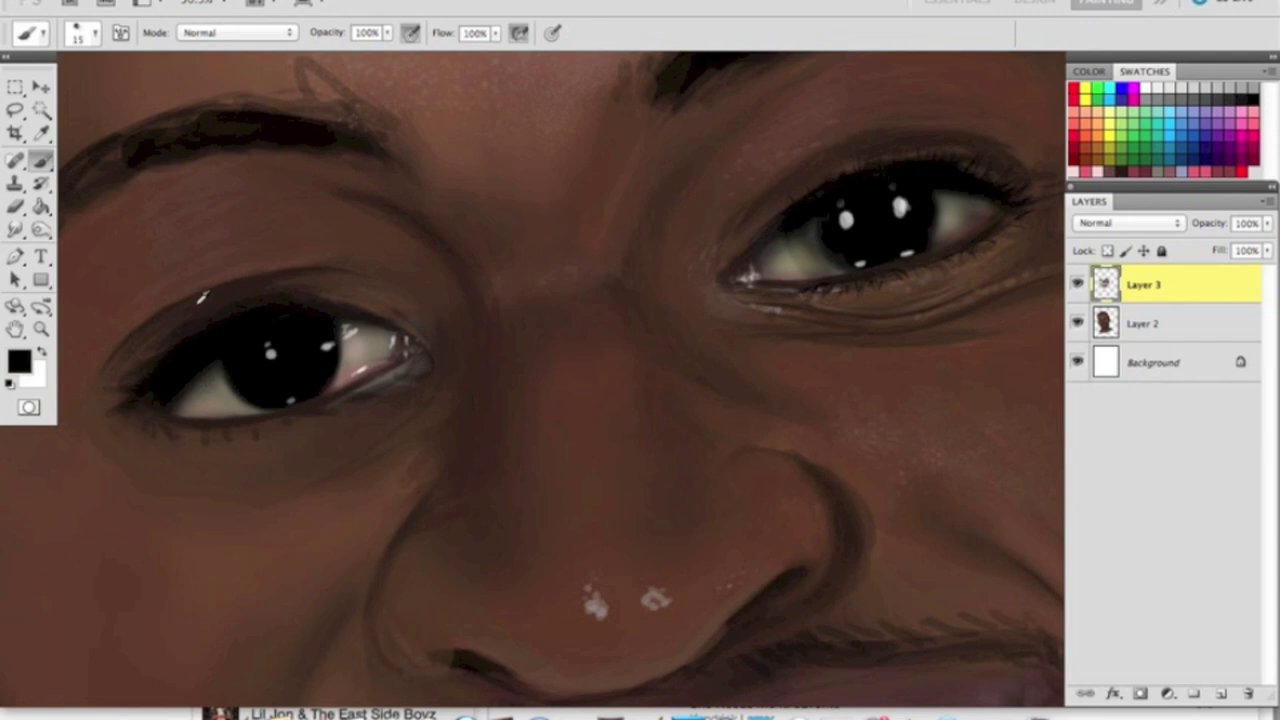
{"action": "key", "text": "bracketleft"}
{"action": "key", "text": "bracketleft"}
{"action": "key", "text": "bracketleft"}
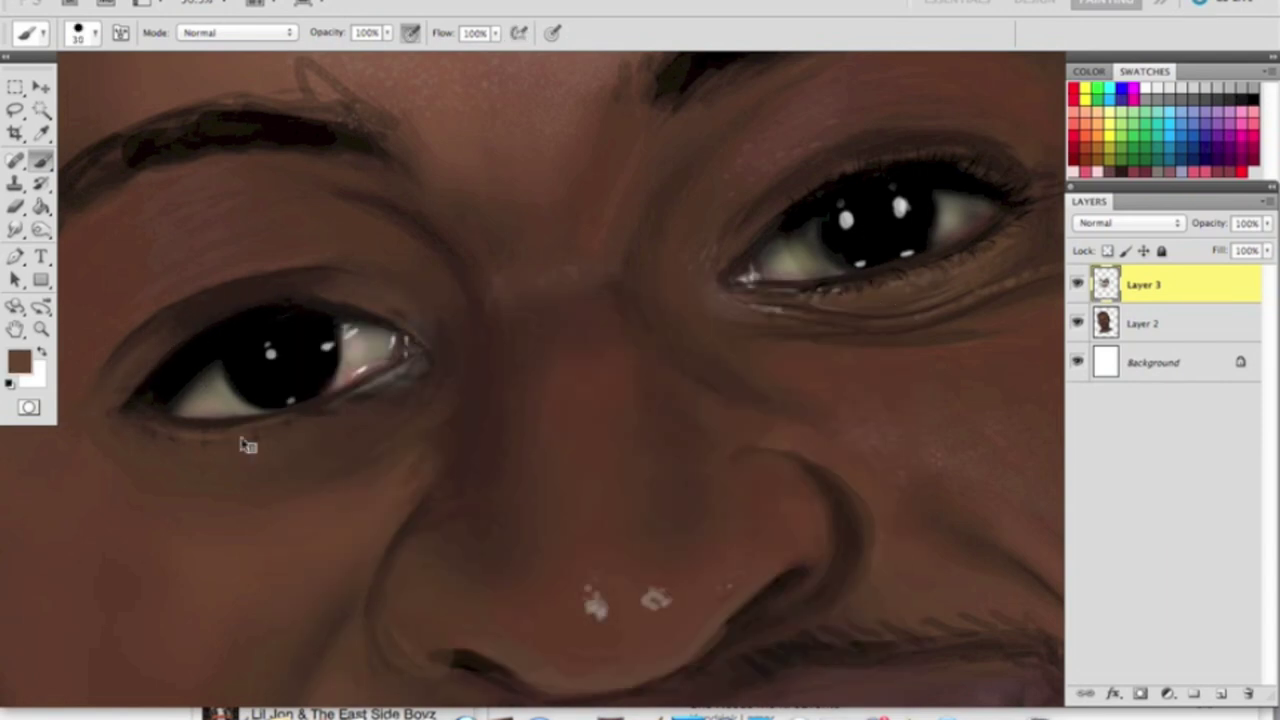
- Draw thin crease lines below the left-hand eye in sampled dark brown at 10 px
{"action": "left_click", "coordinate": [429, 309], "text": "alt"}
{"action": "key", "text": "bracketright"}
{"action": "key", "text": "bracketright"}
{"action": "key", "text": "bracketright"}
{"action": "key", "text": "bracketright"}
{"action": "key", "text": "bracketright"}
{"action": "key", "text": "bracketright"}
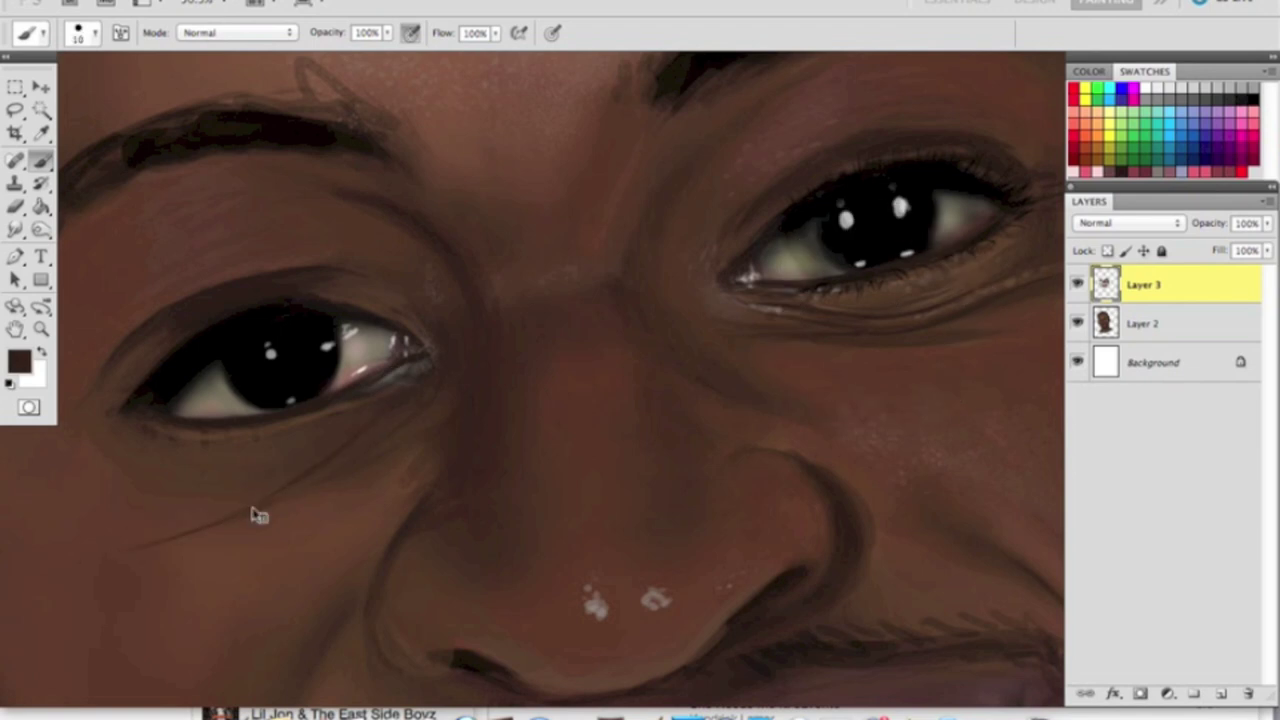
{"action": "key", "text": "bracketright"}
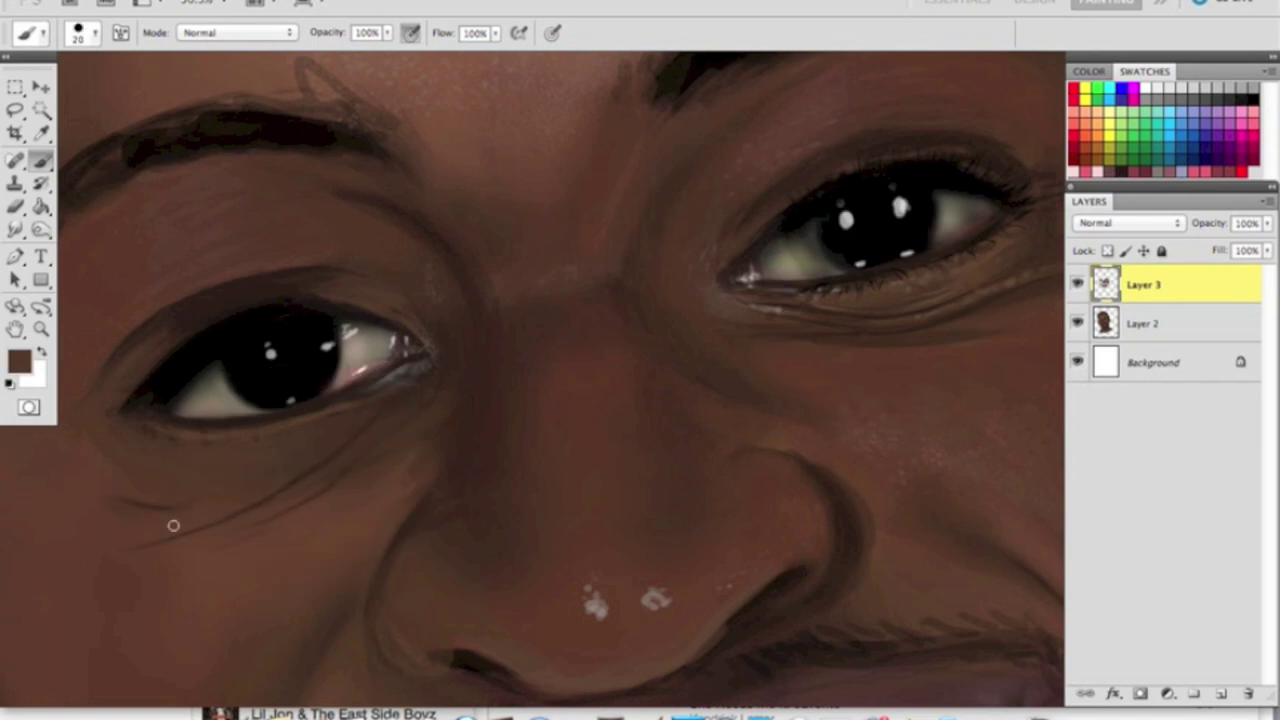
- Shade the eye bag and the skin beside the left-hand eye's outer corner in brown tones at up to 70 px
{"action": "key", "text": "bracketright"}
{"action": "key", "text": "bracketright"}
{"action": "key", "text": "bracketright"}
{"action": "key", "text": "bracketright"}
{"action": "key", "text": "bracketright"}
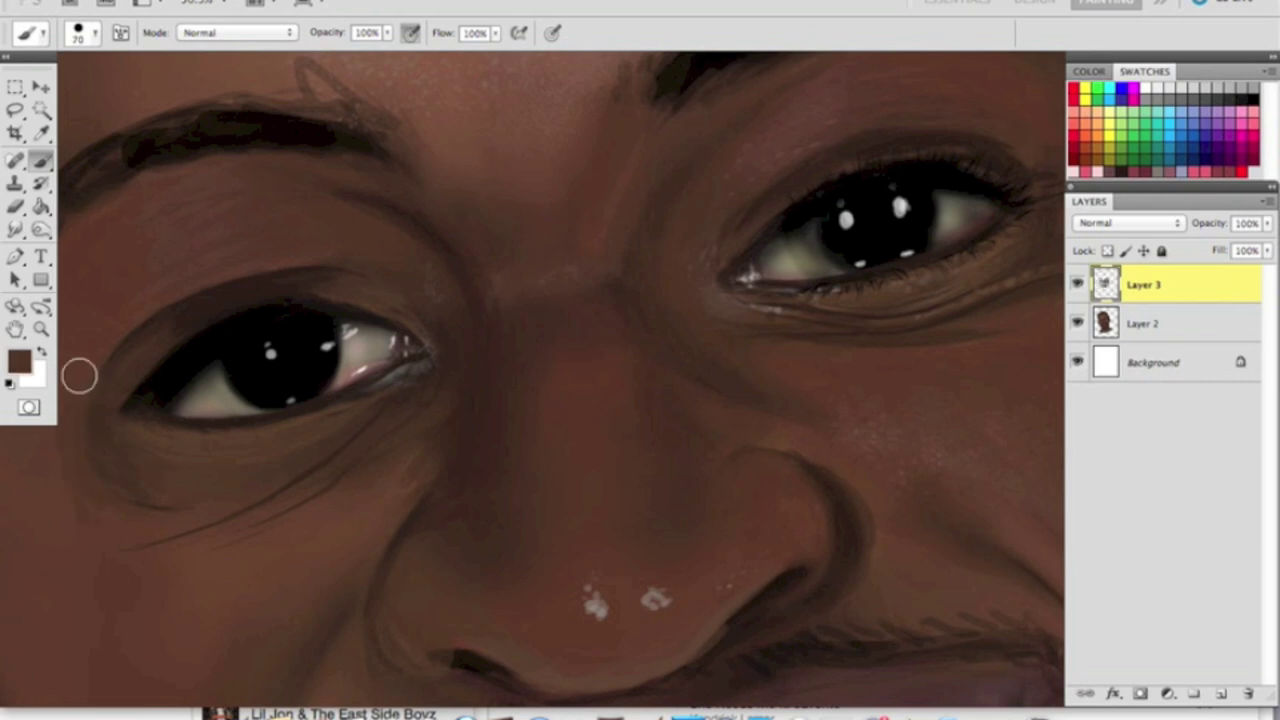
- Deepen the crease below the left-hand eye and add pale speckled highlights along it
{"action": "key", "text": "bracketleft"}
{"action": "key", "text": "bracketleft"}
{"action": "key", "text": "bracketleft"}
{"action": "key", "text": "bracketleft"}
{"action": "key", "text": "bracketleft"}
{"action": "key", "text": "bracketleft"}
{"action": "left_click", "coordinate": [124, 507], "text": "alt"}
{"action": "right_click", "coordinate": [317, 456]}
{"action": "key", "text": "Return"}
{"action": "left_click", "coordinate": [393, 440], "text": "alt"}
{"action": "right_click", "coordinate": [320, 535]}
{"action": "key", "text": "Return"}
- Tint the skin between the left-hand eye and its lower crease with muted olive green at 70 px
{"action": "left_click", "coordinate": [362, 389], "text": "alt"}
{"action": "left_click", "coordinate": [233, 468], "text": "alt"}
{"action": "key", "text": "bracketright"}
{"action": "key", "text": "bracketright"}
{"action": "key", "text": "bracketright"}
{"action": "key", "text": "bracketright"}
{"action": "key", "text": "bracketright"}
{"action": "key", "text": "bracketright"}
{"action": "key", "text": "bracketright"}
{"action": "key", "text": "bracketright"}
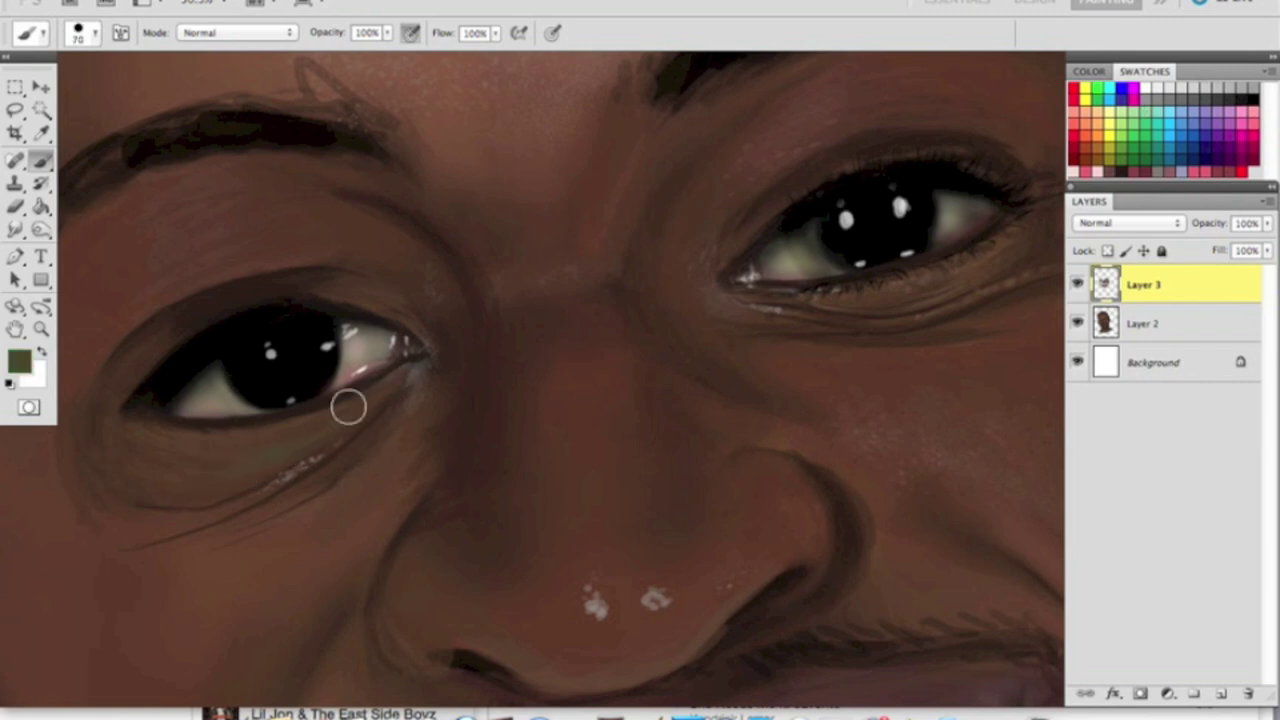
- Shade the sides of the nose in dark brown with a soft brush at 125 px
{"action": "key", "text": "bracketright"}
{"action": "key", "text": "bracketright"}
{"action": "key", "text": "bracketright"}
{"action": "key", "text": "bracketright"}
{"action": "key", "text": "bracketright"}
{"action": "key", "text": "bracketright"}
{"action": "key", "text": "bracketright"}
{"action": "key", "text": "bracketright"}
{"action": "key", "text": "bracketright"}
{"action": "key", "text": "bracketright"}
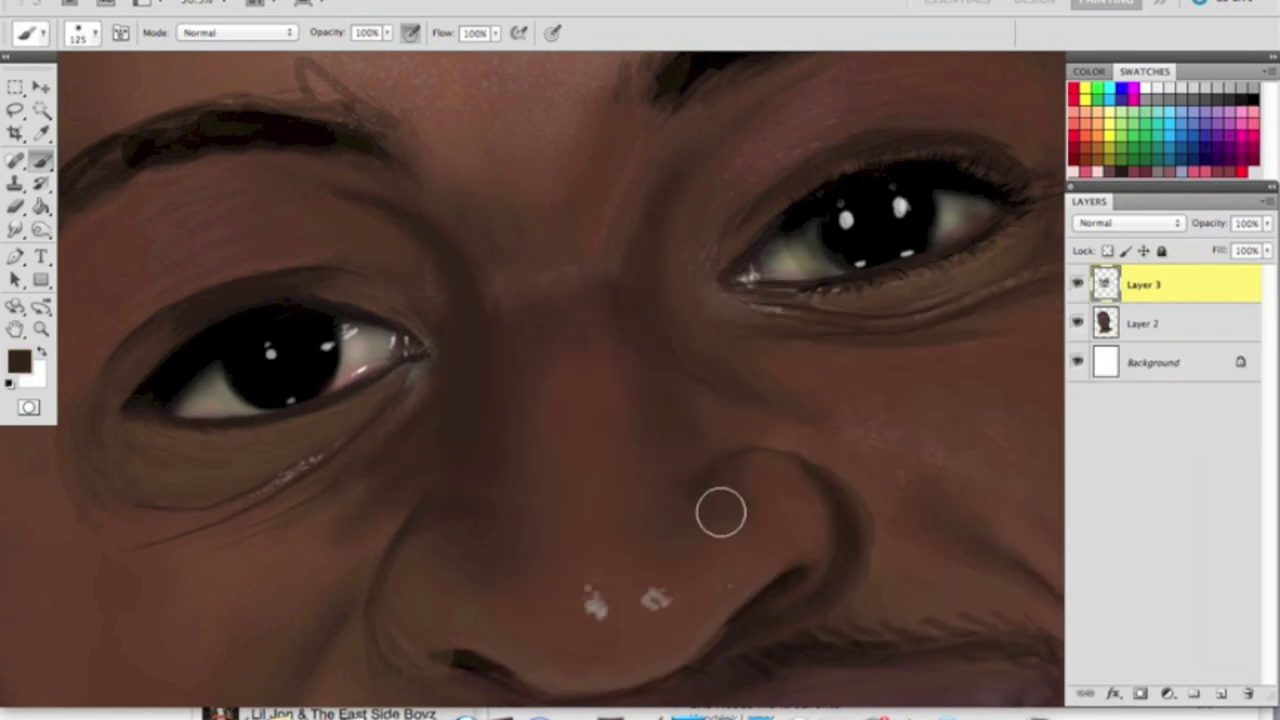
- Add lower lashes and pale skin highlights to the left-hand eye and define its inner corner at 20 px
{"action": "key", "text": "ctrl+0"}
{"action": "key", "text": "z"}
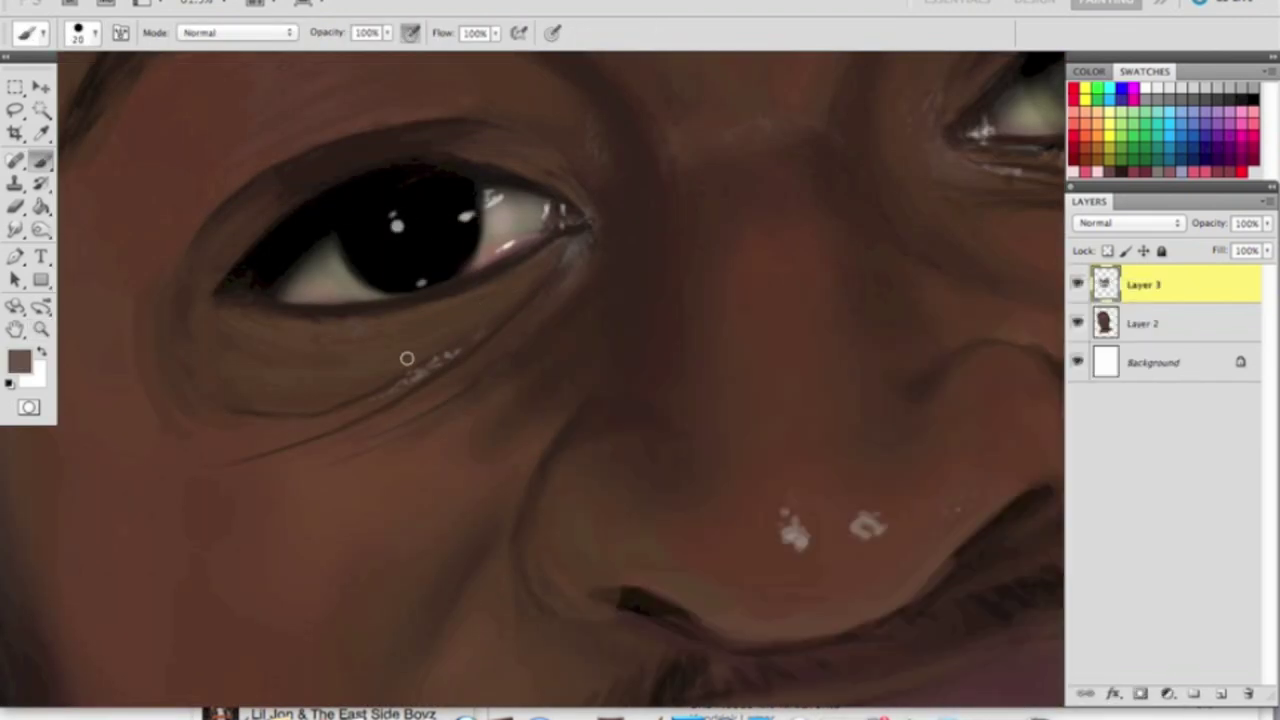
{"action": "right_click", "coordinate": [405, 322]}
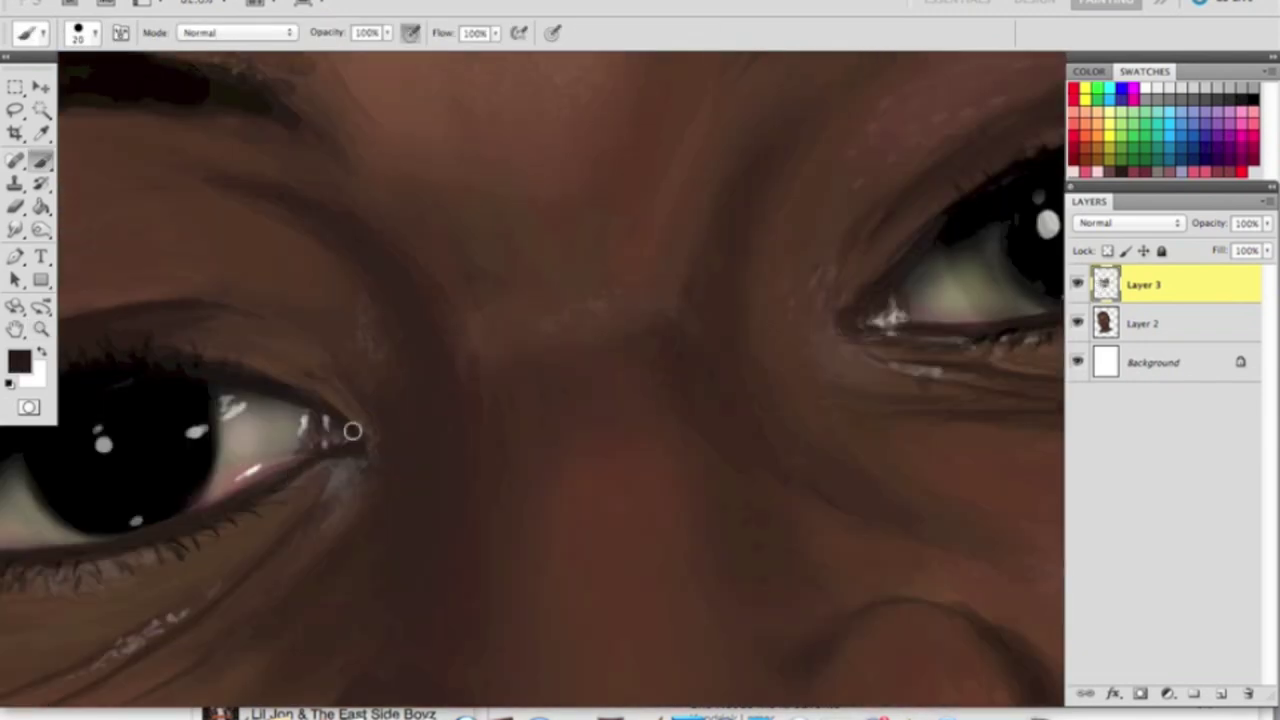
{"action": "left_click", "coordinate": [829, 303], "text": "alt"}
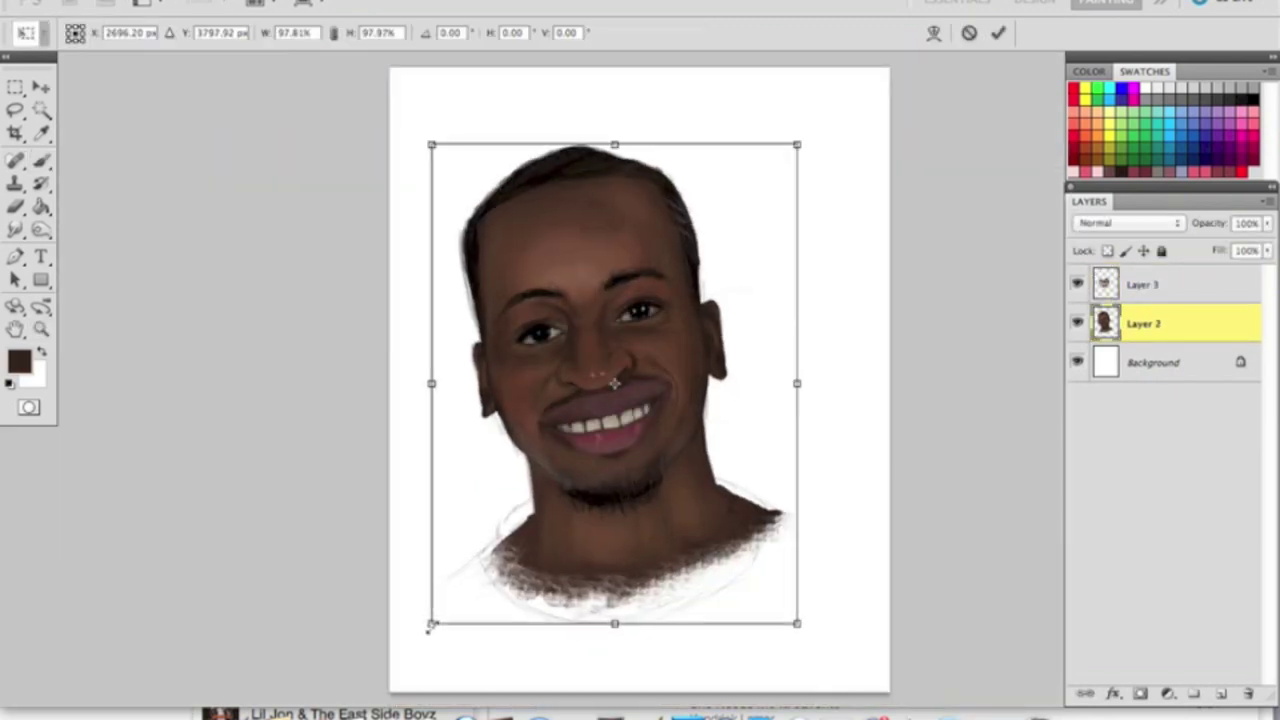
- Free-transform Layer 2 to adjust the head's proportions and tilt around the facial features
{"action": "left_click_drag", "start_coordinate": [438, 640], "coordinate": [480, 614]}
{"action": "left_click_drag", "start_coordinate": [605, 146], "coordinate": [603, 149]}
{"action": "key", "text": "Return"}
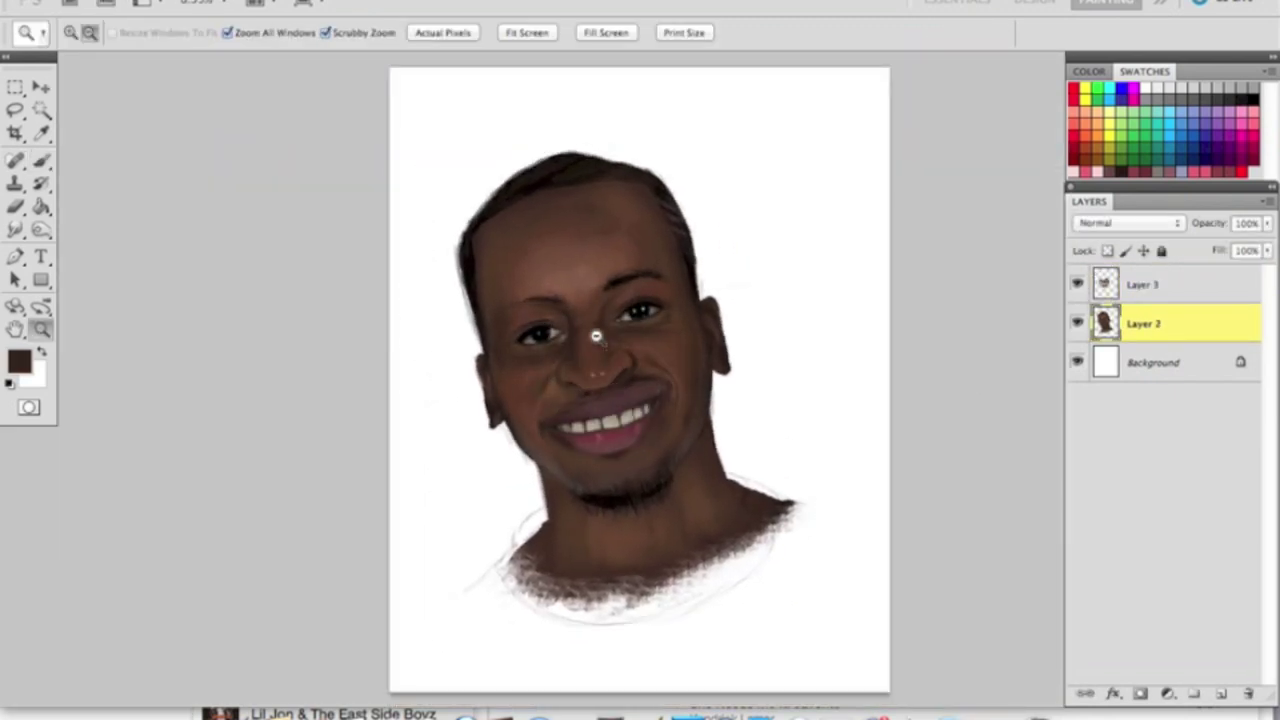
- Start black hair strokes at the inner end of the left-hand eyebrow on Layer 3 with a fine brush at 20 px
{"action": "left_click", "coordinate": [591, 334]}
{"action": "key", "text": "ctrl+0"}
{"action": "left_click", "coordinate": [559, 332]}
{"action": "right_click", "coordinate": [500, 270]}
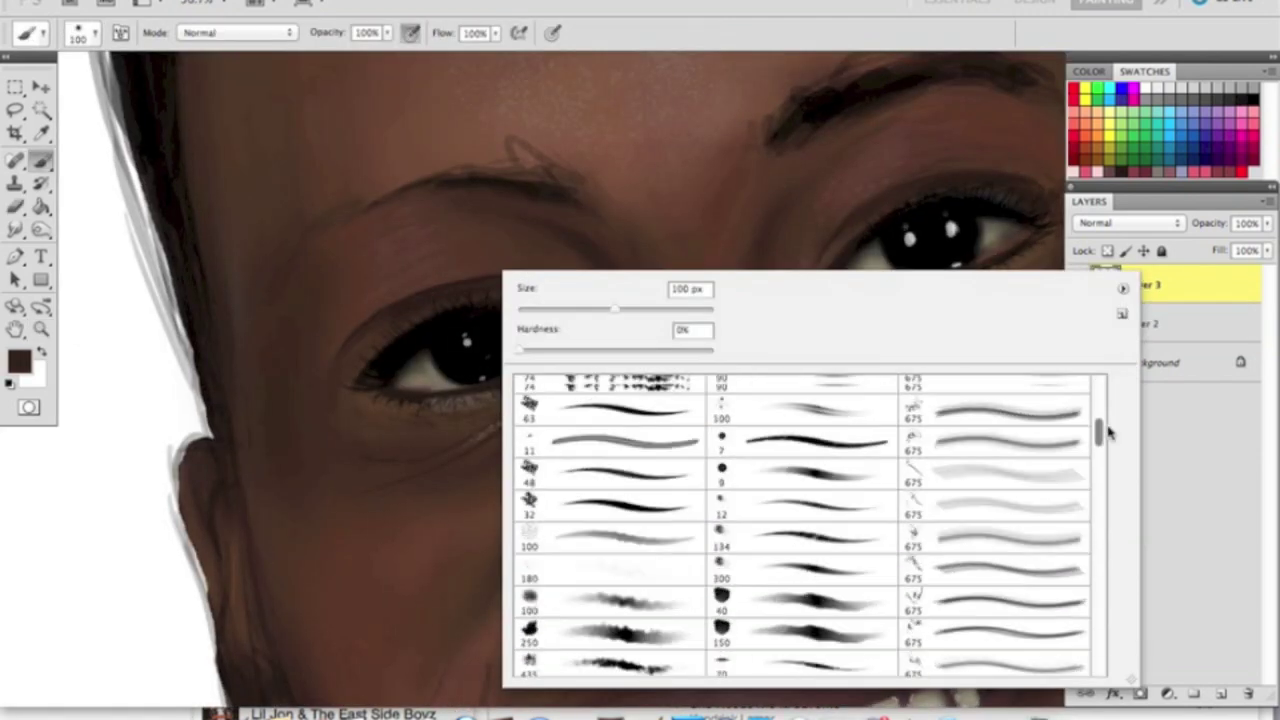
{"action": "key", "text": "Return"}
{"action": "key", "text": "d"}
{"action": "key", "text": "alt+bracketright"}
{"action": "key", "text": "alt+bracketleft"}
{"action": "key", "text": "bracketleft"}
{"action": "key", "text": "bracketleft"}
{"action": "key", "text": "bracketleft"}
{"action": "key", "text": "bracketleft"}
{"action": "key", "text": "bracketleft"}
{"action": "key", "text": "bracketleft"}
{"action": "key", "text": "bracketleft"}
{"action": "key", "text": "bracketleft"}
{"action": "key", "text": "alt+bracketright"}
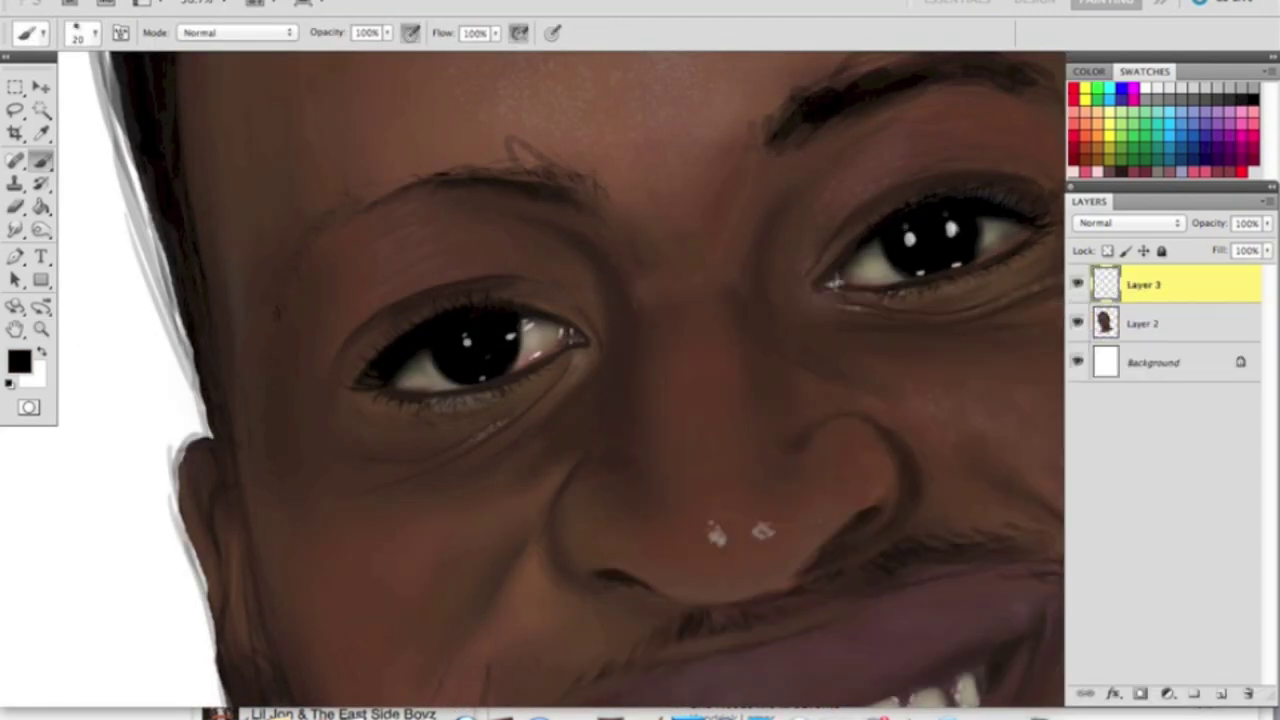
- Paint short black hairs along the left-hand eyebrow from its inner end to the outer tail at 15 px
{"action": "key", "text": "alt+bracketleft"}
{"action": "left_click", "coordinate": [395, 222], "text": "alt"}
{"action": "key", "text": "alt+bracketright"}
{"action": "right_click", "coordinate": [390, 222]}
{"action": "key", "text": "bracketleft"}
{"action": "key", "text": "Return"}
{"action": "key", "text": "d"}
{"action": "key", "text": "bracketright"}
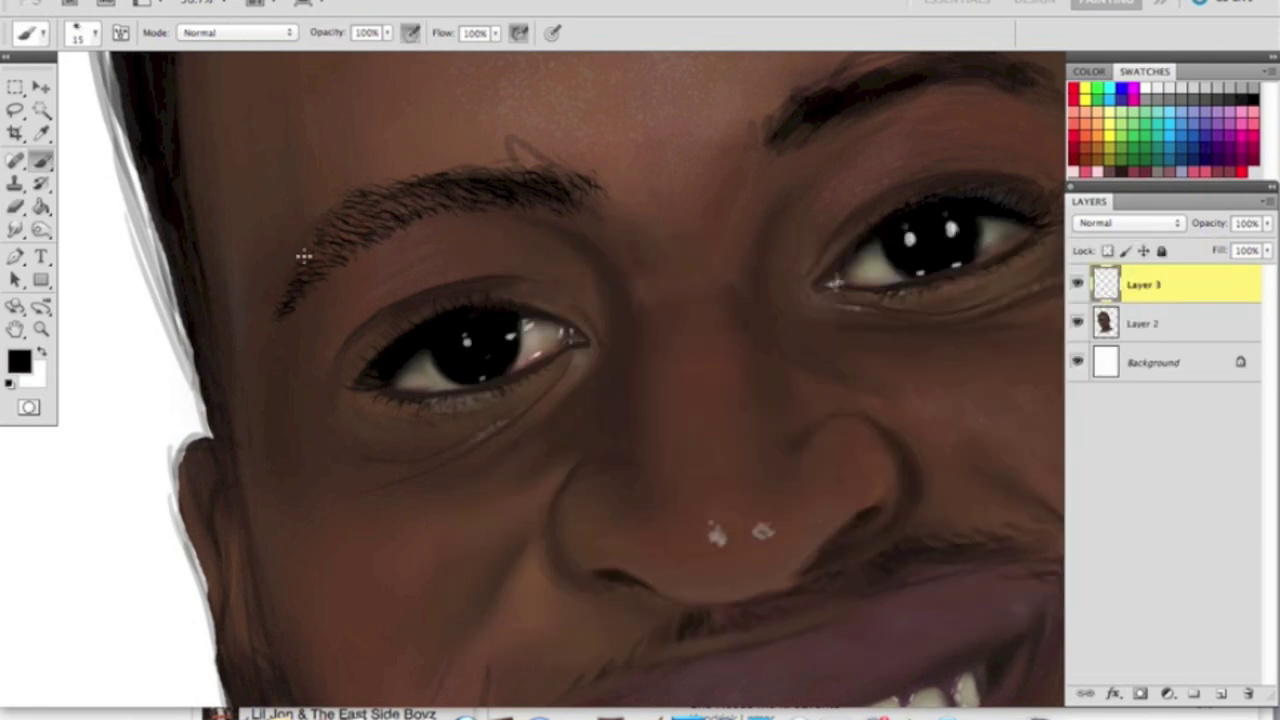
- Thicken the left-hand eyebrow with denser hair strokes along its tail and arch
{"action": "key", "text": "bracketleft"}
{"action": "left_click_drag", "start_coordinate": [309, 269], "coordinate": [294, 294]}
{"action": "left_click_drag", "start_coordinate": [360, 225], "coordinate": [455, 185]}
{"action": "key", "text": "bracketright"}
{"action": "left_click", "coordinate": [484, 193], "text": "alt"}
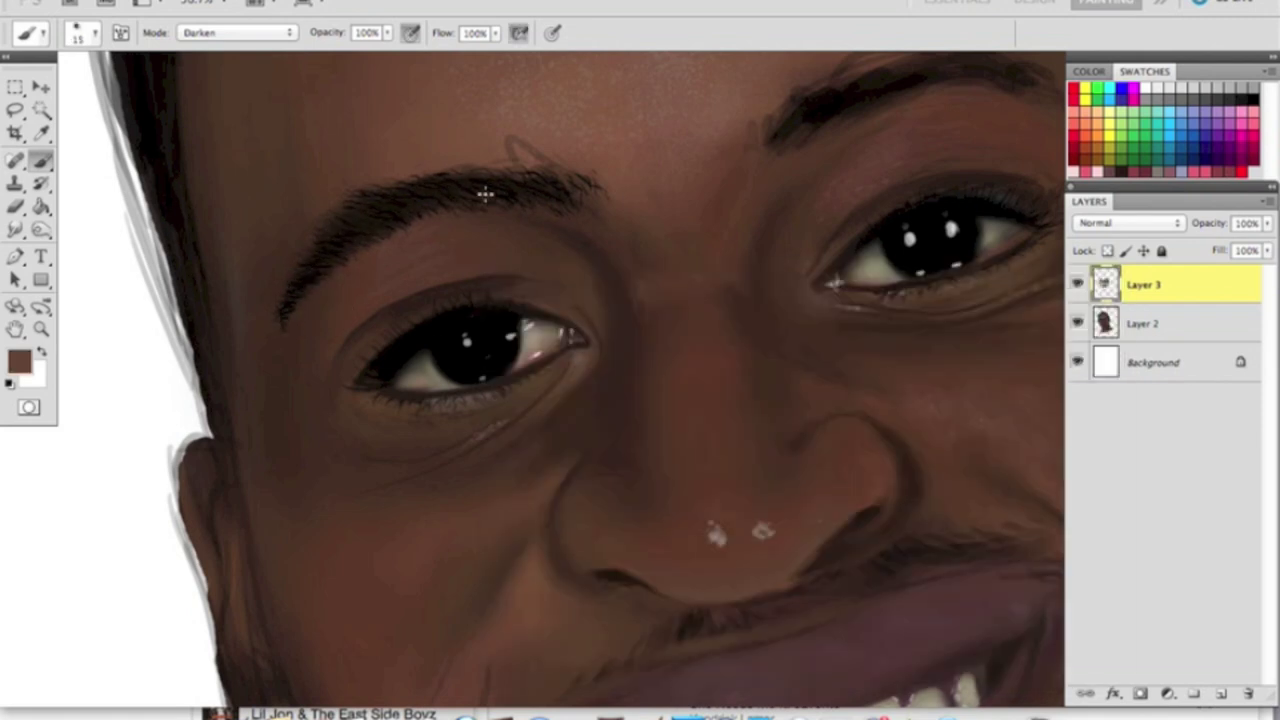
- Paint out the old right-hand eyebrow in skin tone and start its inner hairs in black at 10 px
{"action": "key", "text": "z"}
{"action": "left_click_drag", "start_coordinate": [419, 190], "coordinate": [540, 190]}
{"action": "key", "text": "d"}
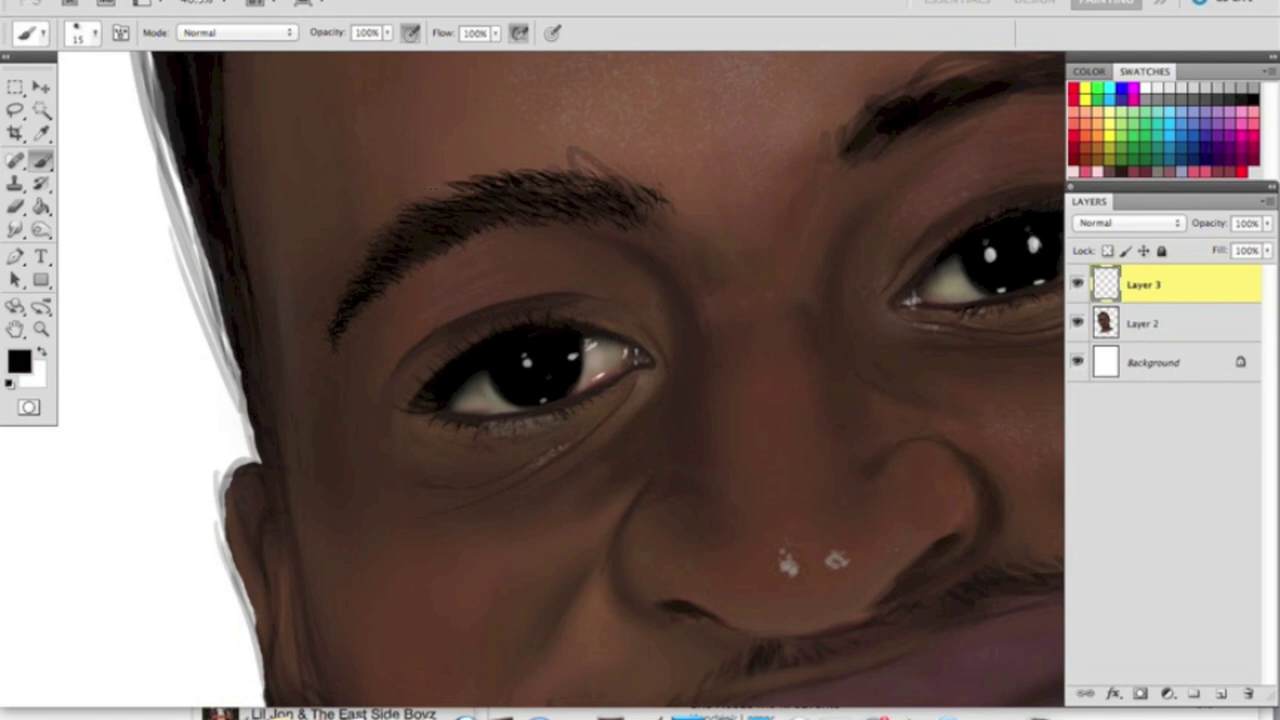
{"action": "left_click_drag", "start_coordinate": [706, 166], "coordinate": [391, 249]}
{"action": "key", "text": "alt+bracketleft"}
{"action": "left_click", "coordinate": [391, 249], "text": "alt"}
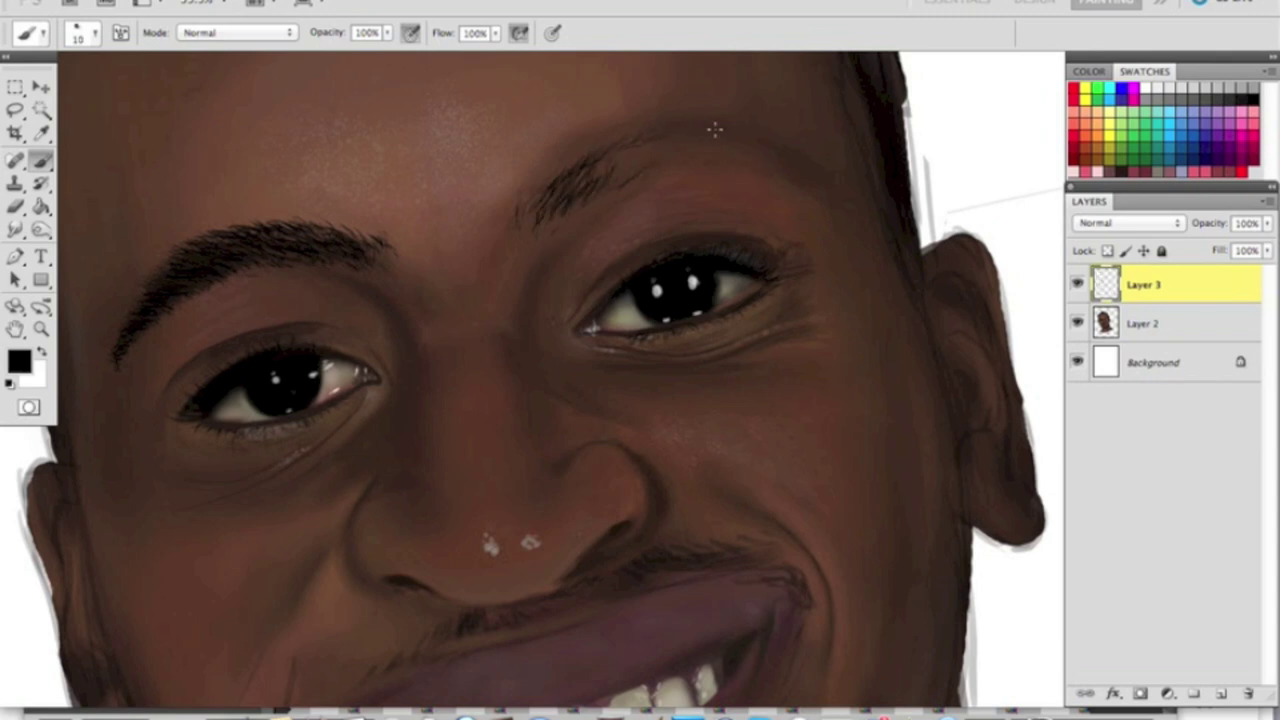
- Draw black hairs along the arch and outer tail of the right-hand eyebrow at 10 px
{"action": "left_click_drag", "start_coordinate": [592, 176], "coordinate": [647, 144]}
{"action": "mouse_move", "coordinate": [770, 165]}
{"action": "left_mouse_down"}
{"action": "mouse_move", "coordinate": [650, 140]}
{"action": "mouse_move", "coordinate": [700, 125]}
{"action": "left_mouse_up"}
{"action": "key", "text": "z"}
{"action": "key", "text": "ctrl+0"}
{"action": "left_click", "coordinate": [580, 345]}
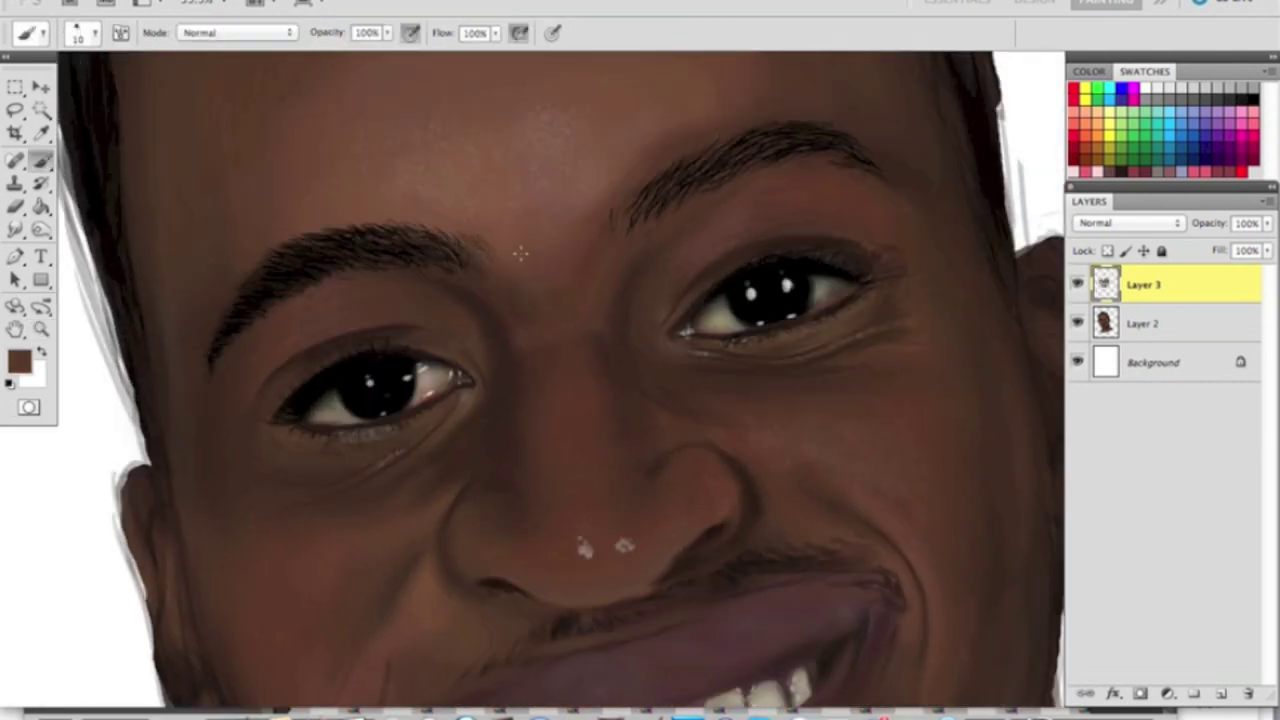
- Clean up the skin around the left-hand eyebrow's inner end in sampled brown at 35 px
{"action": "key", "text": "bracketright"}
{"action": "key", "text": "bracketright"}
{"action": "key", "text": "bracketright"}
{"action": "key", "text": "bracketright"}
{"action": "key", "text": "bracketright"}
{"action": "key", "text": "bracketright"}
{"action": "key", "text": "bracketright"}
{"action": "key", "text": "bracketright"}
{"action": "key", "text": "bracketright"}
{"action": "key", "text": "bracketright"}
{"action": "key", "text": "bracketright"}
{"action": "key", "text": "bracketright"}
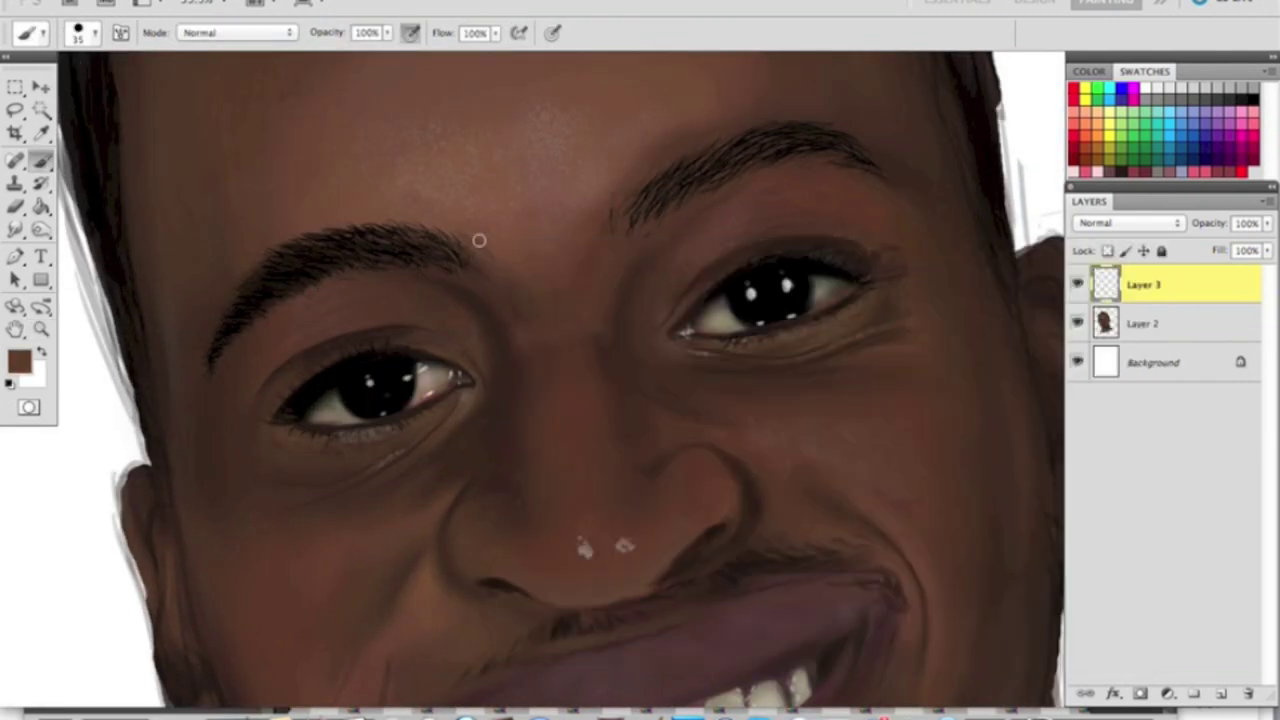
- Blend the forehead above the left-hand eyebrow in reddish brown with a soft brush at 100 px
{"action": "key", "text": "bracketright"}
{"action": "key", "text": "bracketright"}
{"action": "key", "text": "bracketright"}
{"action": "key", "text": "bracketright"}
{"action": "scroll", "coordinate": [420, 275], "scroll_direction": "up", "scroll_amount": 6}
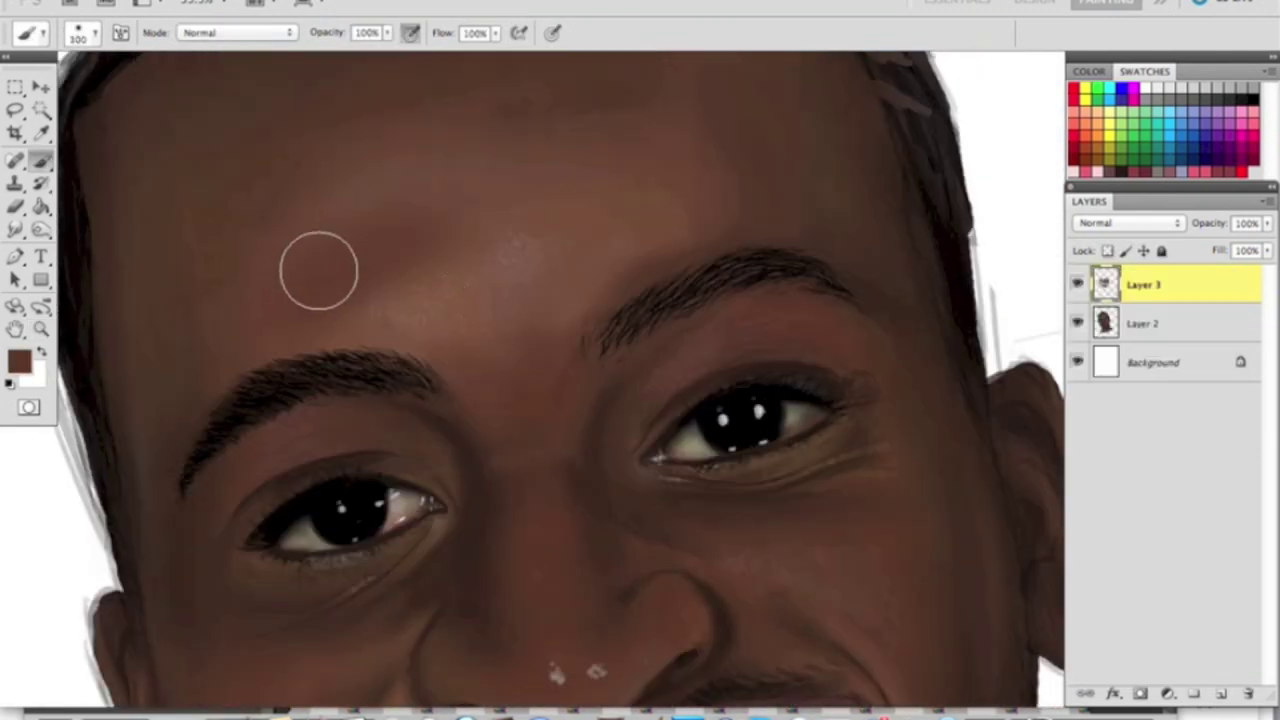
- Darken the upper forehead and temples with broad dark brown strokes up to the hairline
{"action": "scroll", "coordinate": [450, 260], "scroll_direction": "right", "scroll_amount": 3}
{"action": "scroll", "coordinate": [420, 255], "scroll_direction": "down", "scroll_amount": 3}
{"action": "left_click", "coordinate": [363, 420], "text": "alt"}
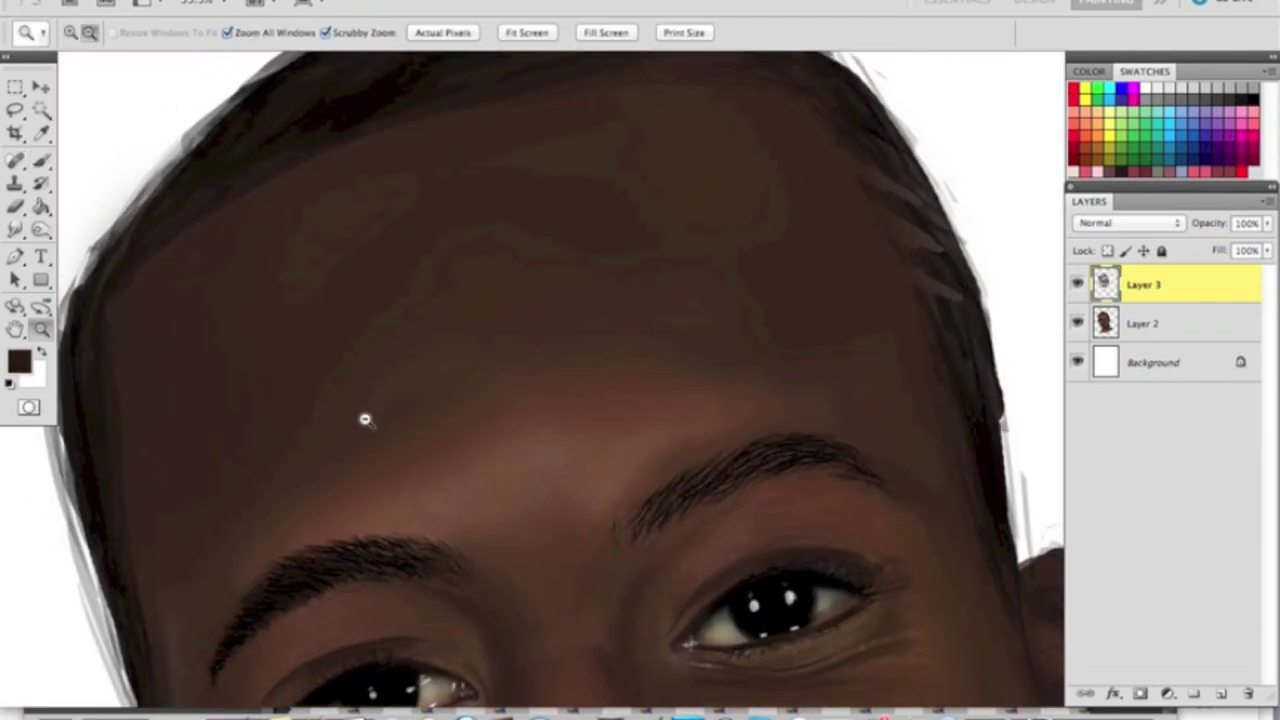
- Blend the edge between the dark forehead and the lighter brow area with sampled brown tones
{"action": "key", "text": "bracketleft"}
{"action": "key", "text": "bracketleft"}
{"action": "key", "text": "bracketleft"}
{"action": "key", "text": "bracketleft"}
{"action": "key", "text": "bracketleft"}
{"action": "key", "text": "bracketleft"}
{"action": "key", "text": "bracketleft"}
{"action": "key", "text": "bracketleft"}
{"action": "key", "text": "bracketleft"}
{"action": "left_click", "coordinate": [377, 483], "text": "alt"}
{"action": "right_click", "coordinate": [395, 468]}
{"action": "key", "text": "Return"}
{"action": "left_click", "coordinate": [430, 455], "text": "alt"}
{"action": "left_click", "coordinate": [430, 460], "text": "alt"}
{"action": "right_click", "coordinate": [525, 257]}
{"action": "key", "text": "Return"}
- Smooth the whole forehead in sampled browns with a flat oval brush at 400 to 500 px
{"action": "key", "text": "bracketright"}
{"action": "key", "text": "bracketright"}
{"action": "key", "text": "bracketright"}
{"action": "key", "text": "bracketright"}
{"action": "key", "text": "bracketright"}
{"action": "key", "text": "bracketright"}
{"action": "key", "text": "bracketright"}
{"action": "key", "text": "bracketright"}
{"action": "key", "text": "bracketright"}
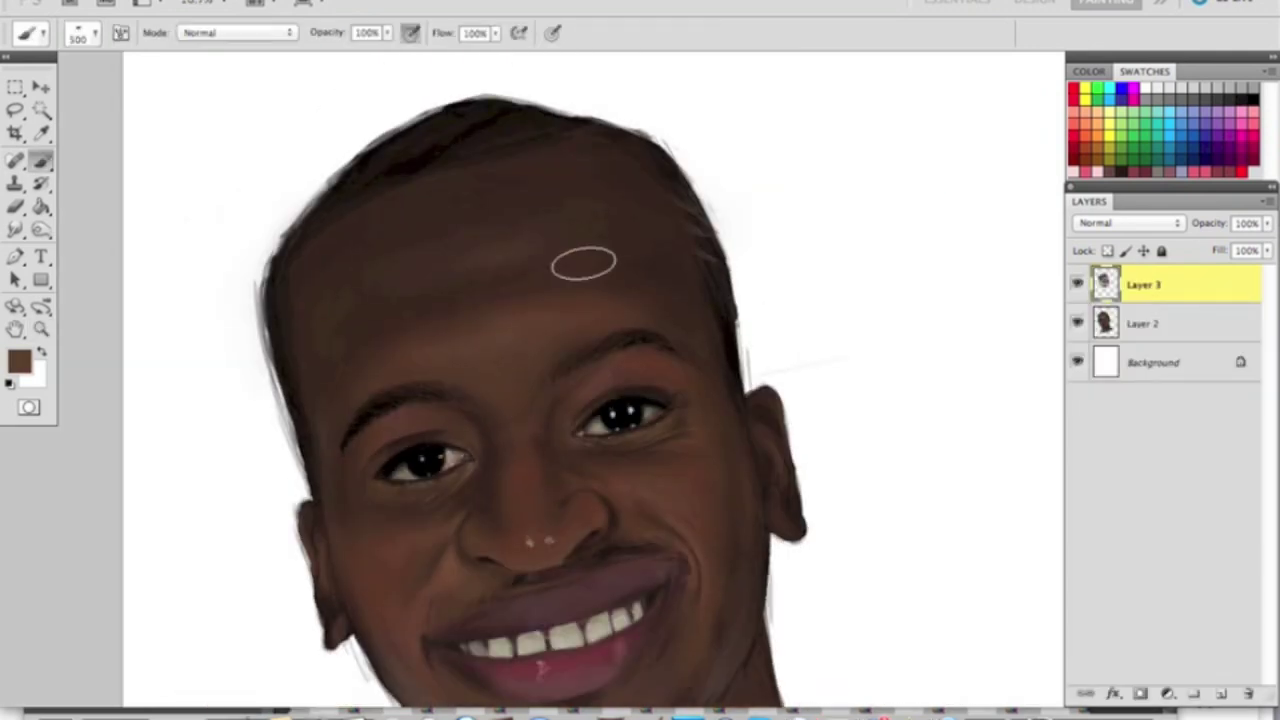
{"action": "key", "text": "super+minus"}
{"action": "left_click", "coordinate": [462, 363], "text": "alt"}
{"action": "left_click", "coordinate": [525, 351], "text": "alt"}
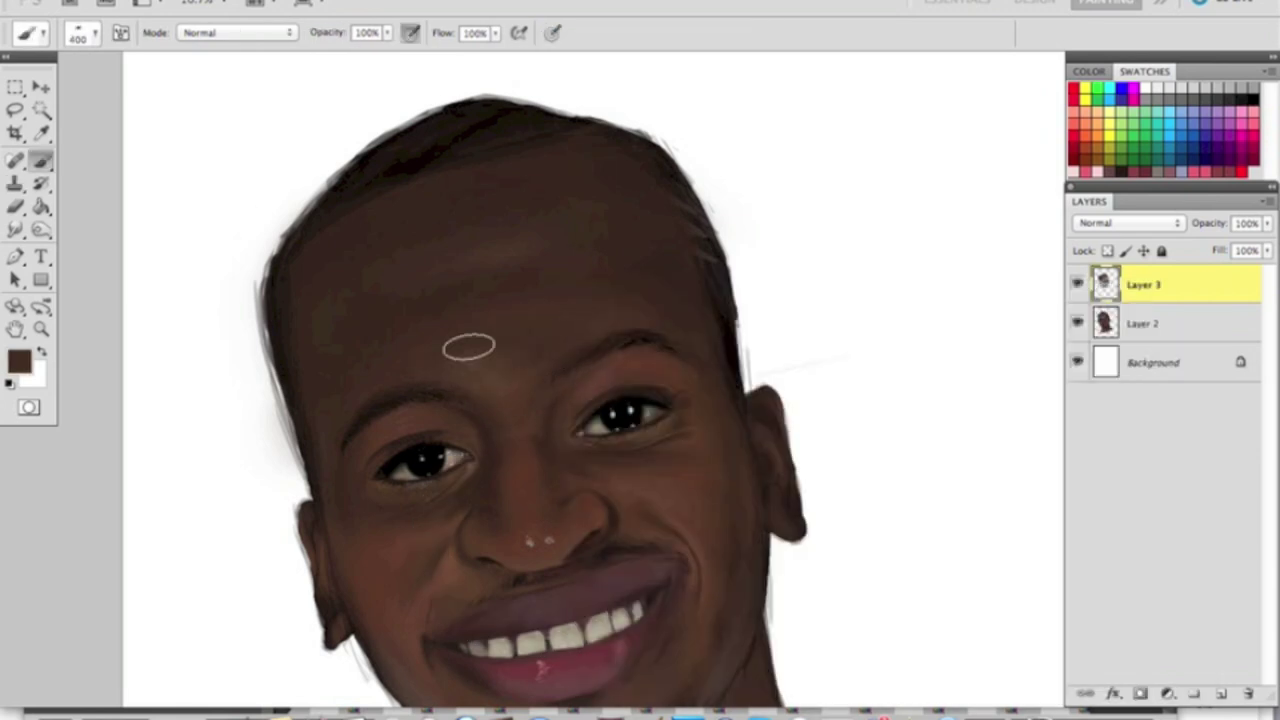
- Add light greyish skin speckles between the eyebrows and on the right-hand cheek
{"action": "key", "text": "super+alt+shift+n"}
{"action": "mouse_move", "coordinate": [620, 260]}
{"action": "left_mouse_down"}
{"action": "mouse_move", "coordinate": [415, 337]}
{"action": "mouse_move", "coordinate": [586, 257]}
{"action": "left_mouse_up"}
{"action": "key", "text": "e"}
{"action": "mouse_move", "coordinate": [551, 175]}
{"action": "left_mouse_down"}
{"action": "mouse_move", "coordinate": [595, 252]}
{"action": "mouse_move", "coordinate": [508, 314]}
{"action": "left_mouse_up"}
{"action": "key", "text": "v"}
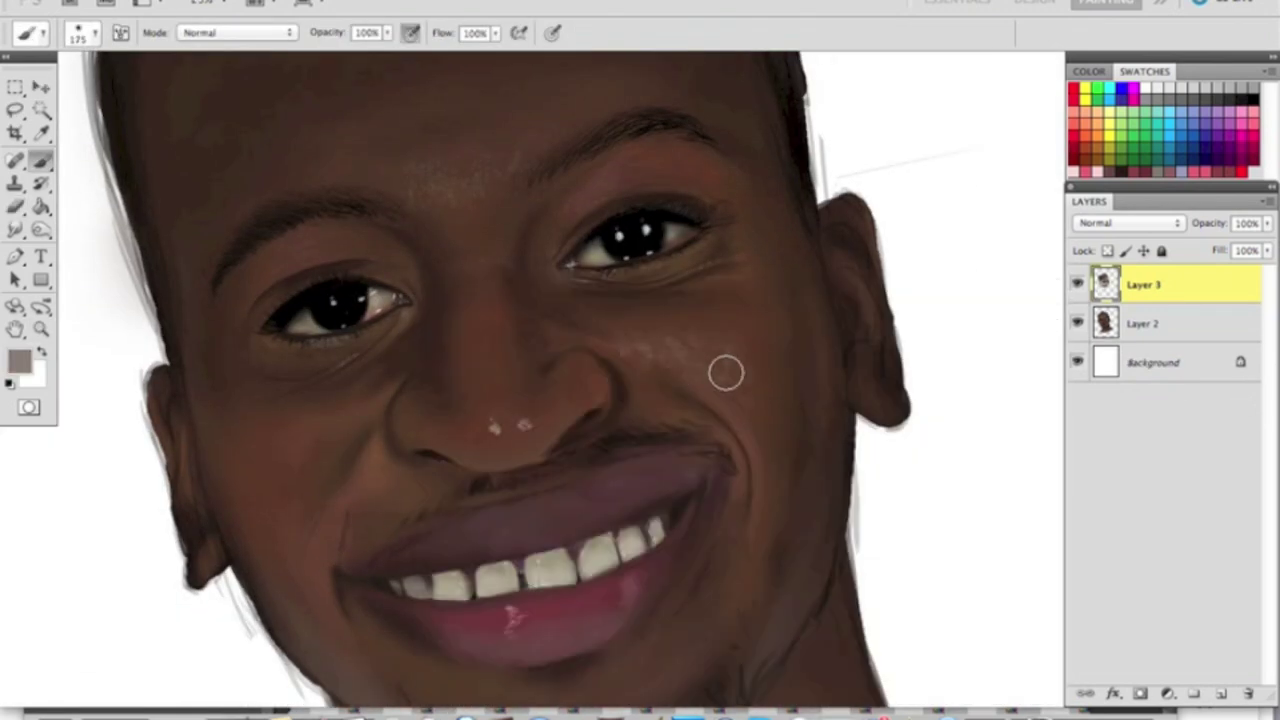
- Blend the cheeks and lower jaw in a sampled dark brown with a flat oval brush at 600 px
{"action": "key", "text": "ctrl+minus"}
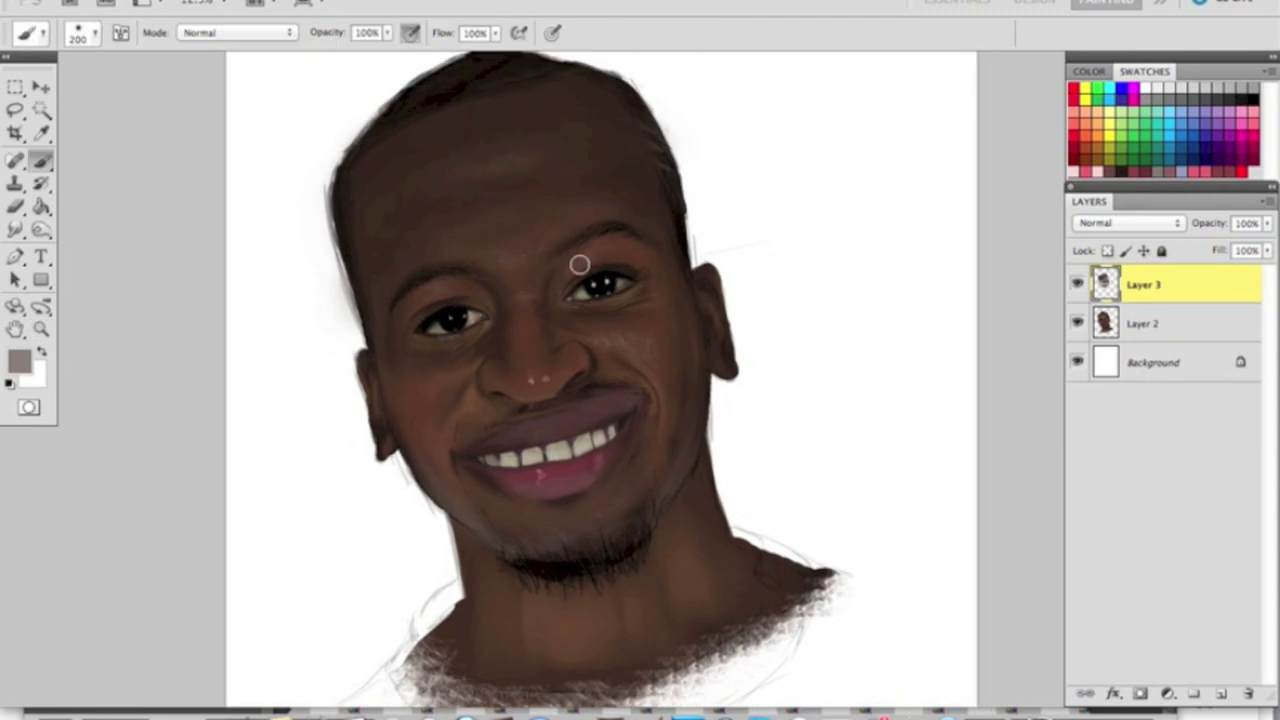
{"action": "left_click", "coordinate": [691, 409], "text": "alt"}
{"action": "key", "text": "bracketleft"}
{"action": "key", "text": "bracketleft"}
{"action": "key", "text": "bracketleft"}
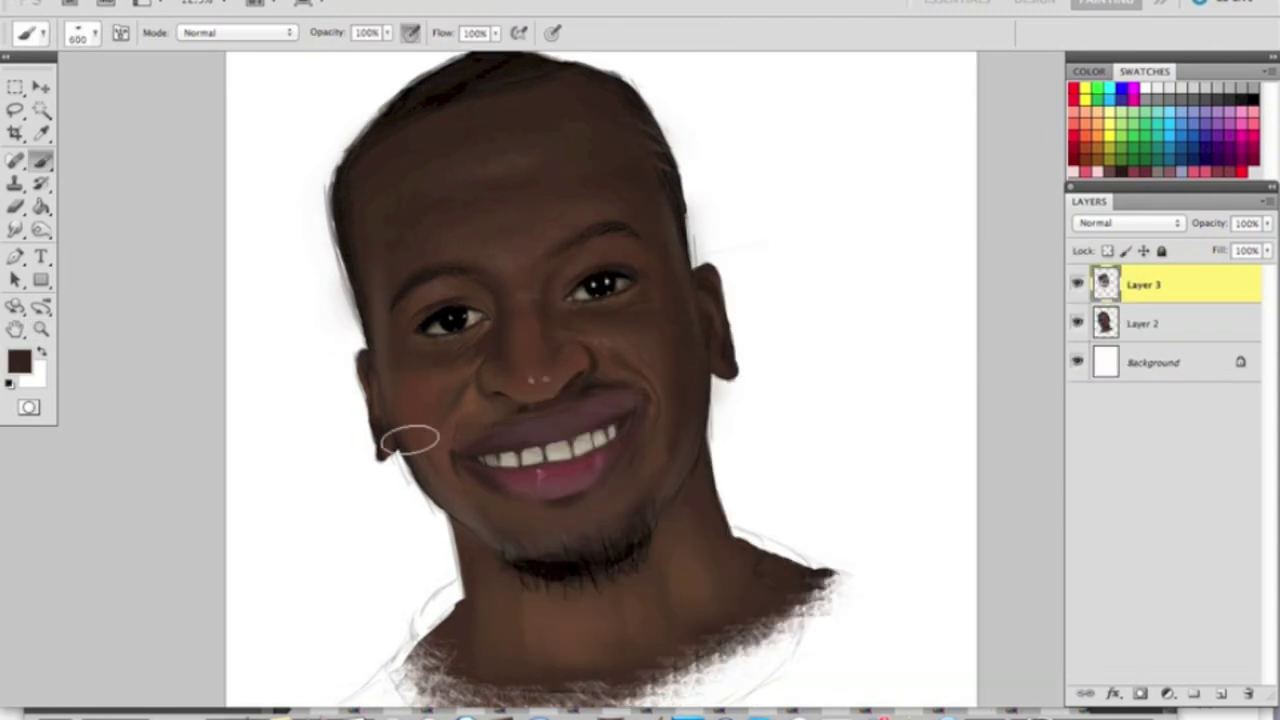
- Darken the temples and the outer sides of the face in dark brown with a soft brush at 250 px
{"action": "key", "text": "ctrl+plus"}
{"action": "right_click", "coordinate": [632, 280]}
{"action": "key", "text": "Escape"}
{"action": "key", "text": "bracketright"}
{"action": "key", "text": "bracketright"}
{"action": "key", "text": "bracketright"}
{"action": "mouse_move", "coordinate": [443, 570]}
{"action": "left_mouse_down"}
{"action": "mouse_move", "coordinate": [758, 428]}
{"action": "mouse_move", "coordinate": [461, 563]}
{"action": "mouse_move", "coordinate": [678, 522]}
{"action": "mouse_move", "coordinate": [359, 445]}
{"action": "mouse_move", "coordinate": [737, 216]}
{"action": "left_mouse_up"}
{"action": "scroll", "coordinate": [234, 206], "scroll_direction": "up", "scroll_amount": 3}
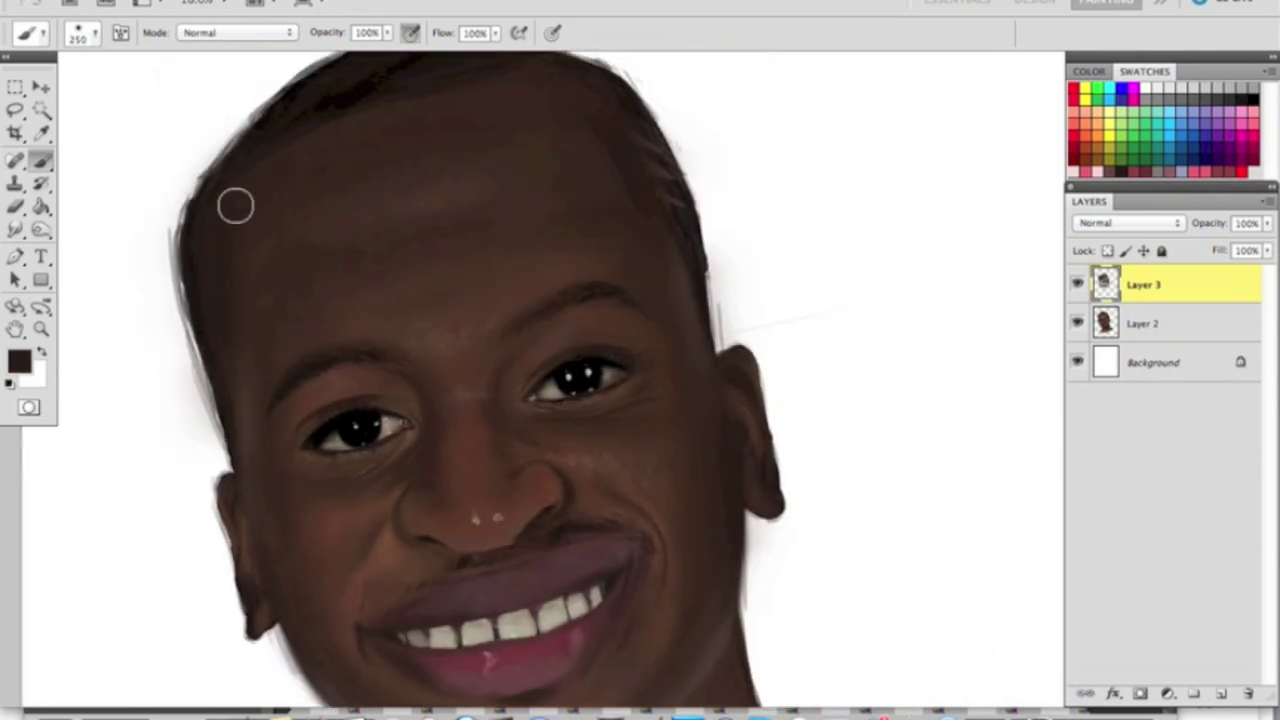
- Draw fine dark crease lines beneath the left-hand eye with a 10 px brush
{"action": "scroll", "coordinate": [591, 369], "scroll_direction": "down", "scroll_amount": 1}
{"action": "key", "text": "ctrl+plus"}
{"action": "key", "text": "z"}
{"action": "left_click", "coordinate": [442, 331]}
{"action": "key", "text": "b"}
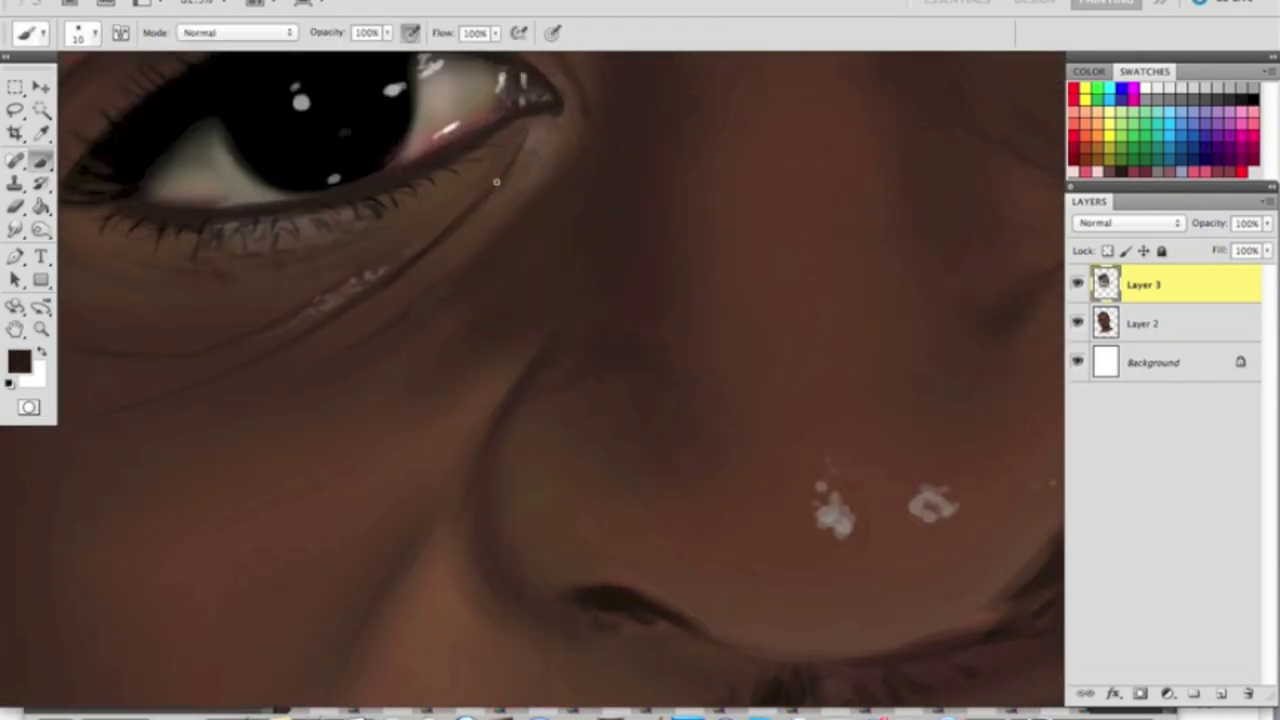
- Shade the skin below the outer corner of the left-hand eye in a sampled dark brown at 70 px
{"action": "key", "text": "ctrl+minus"}
{"action": "left_click", "coordinate": [271, 394], "text": "alt"}
{"action": "key", "text": "bracketright"}
{"action": "key", "text": "bracketright"}
{"action": "key", "text": "bracketright"}
{"action": "key", "text": "bracketright"}
{"action": "key", "text": "bracketright"}
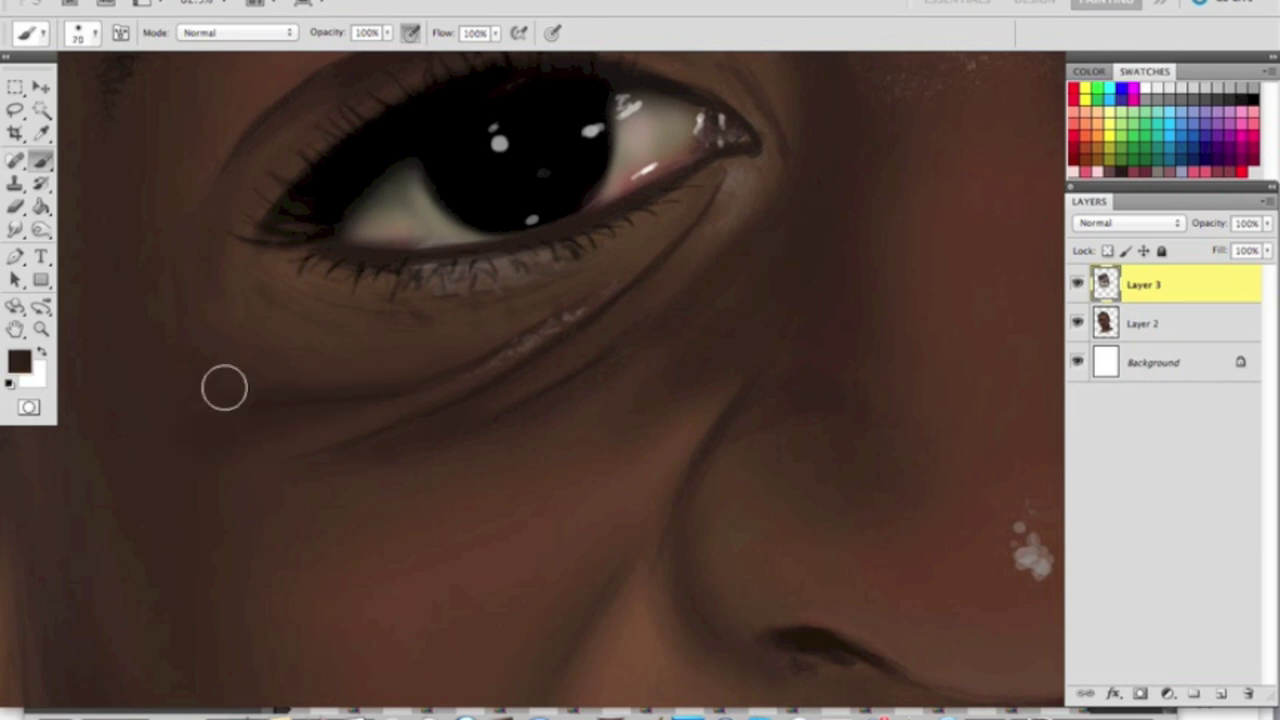
- Refine the skin around the left-hand eye in sampled dark brown at 45 px, adding fine upper-lid lines at 9 px
{"action": "scroll", "coordinate": [345, 538], "scroll_direction": "up", "scroll_amount": 2}
{"action": "right_click", "coordinate": [632, 300]}
{"action": "double_click", "coordinate": [1128, 614]}
{"action": "left_click", "coordinate": [710, 380], "text": "alt"}
{"action": "key", "text": "bracketright"}
{"action": "key", "text": "bracketright"}
{"action": "key", "text": "bracketright"}
{"action": "scroll", "coordinate": [737, 306], "scroll_direction": "up", "scroll_amount": 3}
{"action": "scroll", "coordinate": [737, 306], "scroll_direction": "left", "scroll_amount": 3}
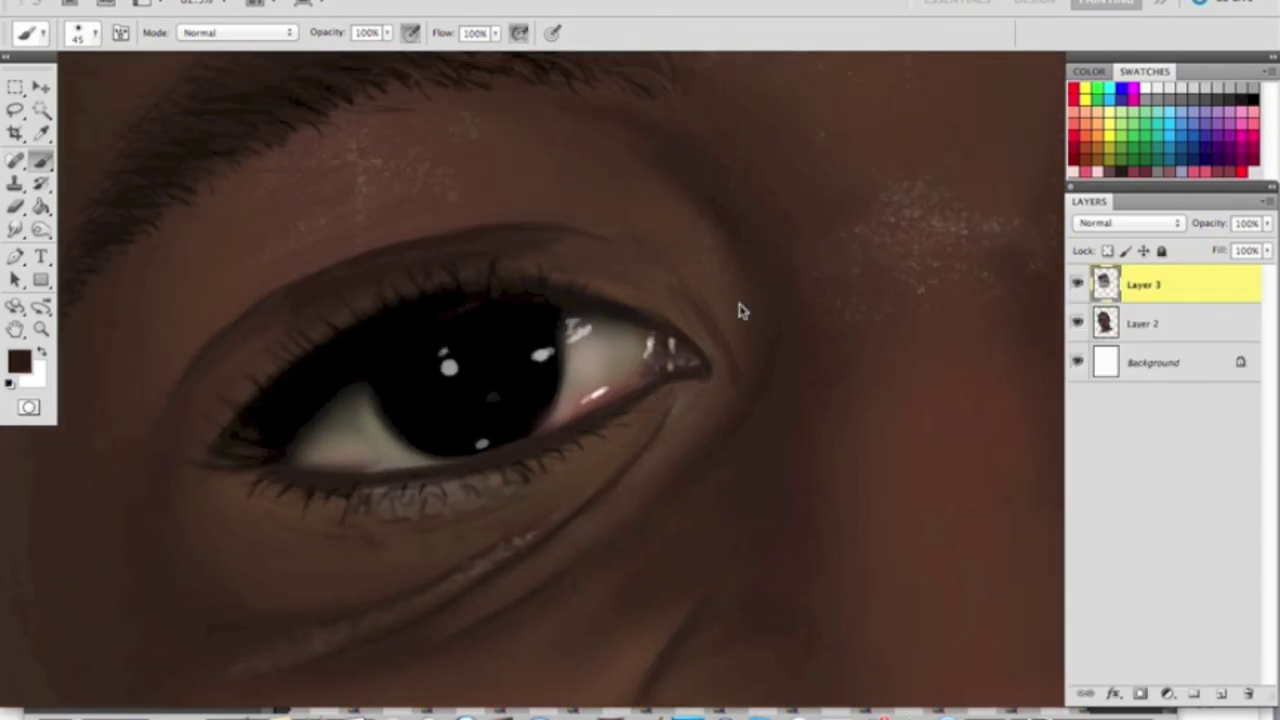
{"action": "key", "text": "bracketleft"}
{"action": "key", "text": "bracketleft"}
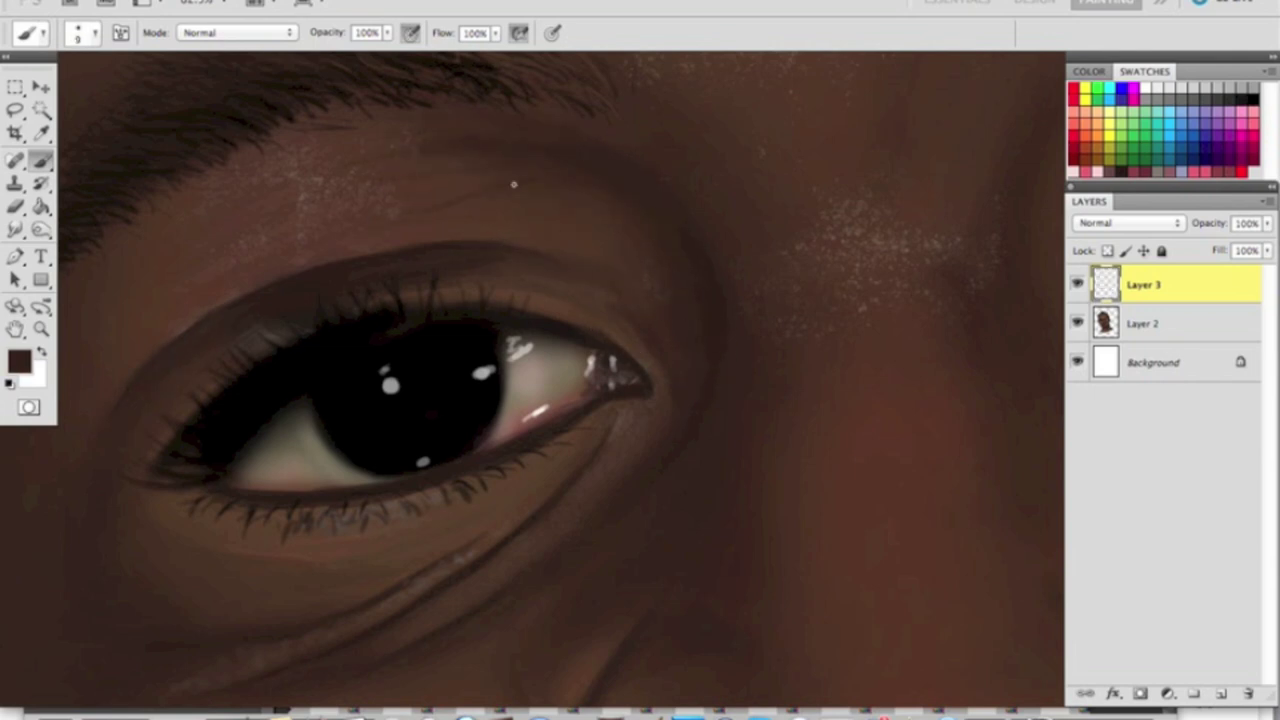
- Examine the whole portrait and the balance of the eyes, nose and mouth at lower magnification
{"action": "key", "text": "ctrl+alt+shift+e"}
{"action": "key", "text": "ctrl+minus"}
{"action": "key", "text": "ctrl+minus"}
{"action": "key", "text": "ctrl+minus"}
{"action": "key", "text": "v"}
{"action": "left_click_drag", "start_coordinate": [786, 366], "coordinate": [603, 246]}
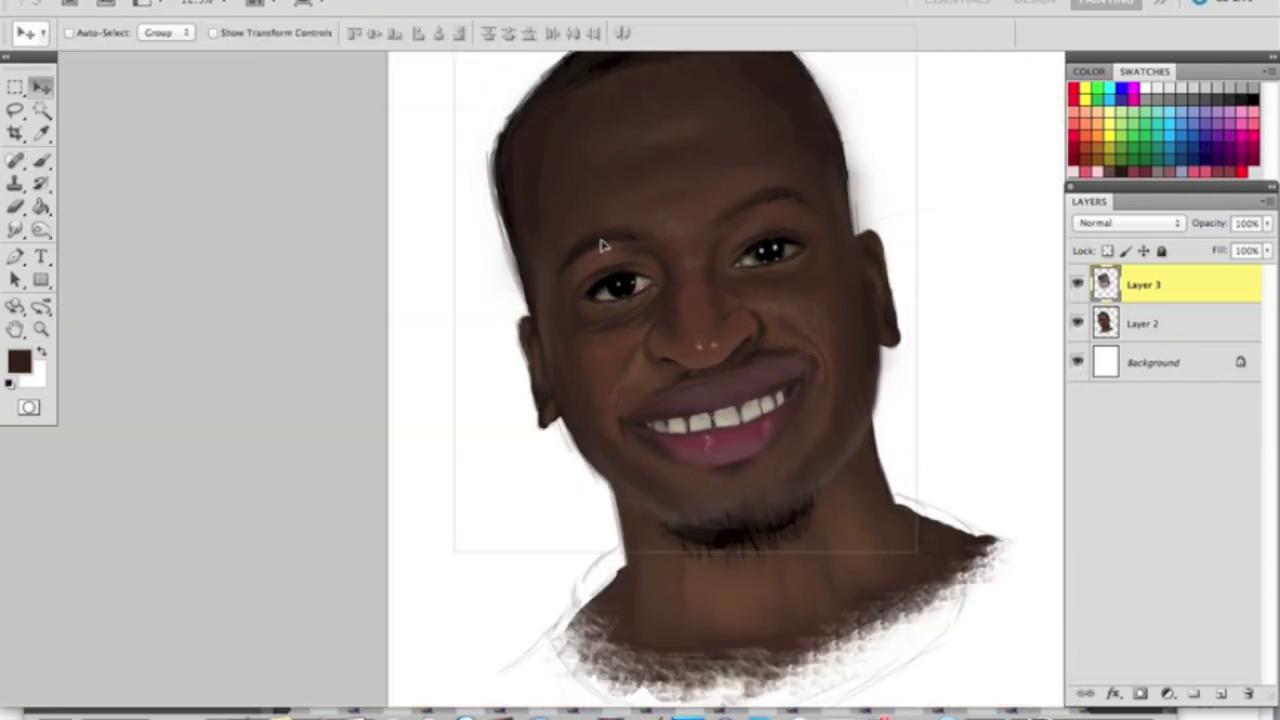
{"action": "key", "text": "z"}
{"action": "left_click", "coordinate": [603, 246]}
{"action": "key", "text": "b"}
{"action": "key", "text": "bracketleft"}
{"action": "key", "text": "z"}
{"action": "left_click", "coordinate": [795, 287], "text": "alt"}
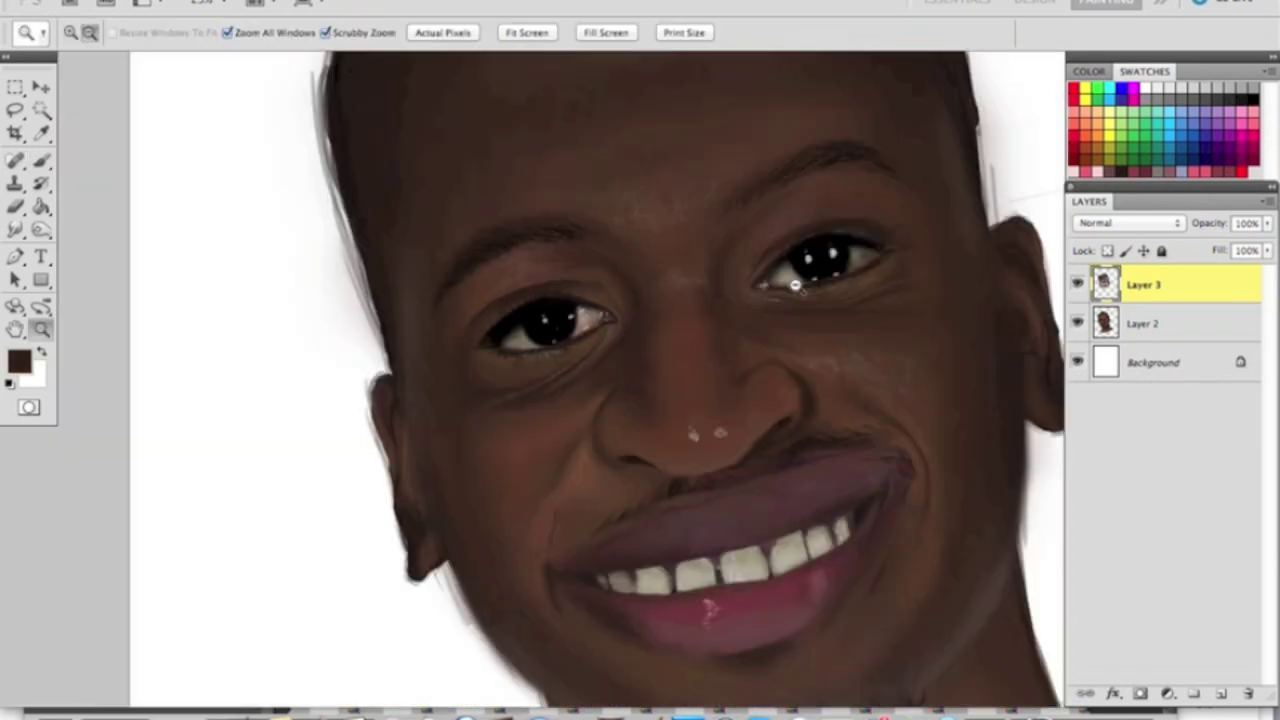
- Define the left-hand nostril and the shadow beneath the nose in sampled dark brown at 30 px
{"action": "left_click", "coordinate": [795, 287]}
{"action": "key", "text": "b"}
{"action": "key", "text": "z"}
{"action": "scroll", "coordinate": [771, 343], "scroll_direction": "down", "scroll_amount": 3}
{"action": "key", "text": "b"}
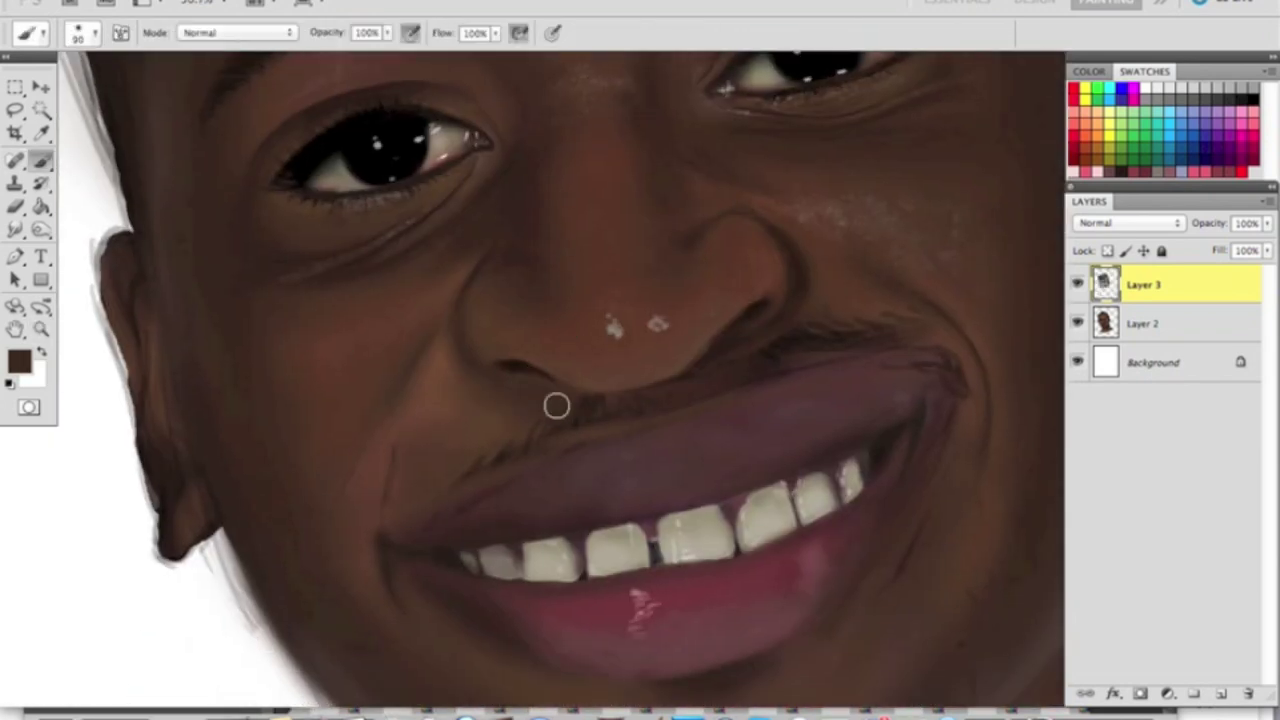
{"action": "left_click", "coordinate": [575, 398], "text": "alt"}
{"action": "key", "text": "bracketleft"}
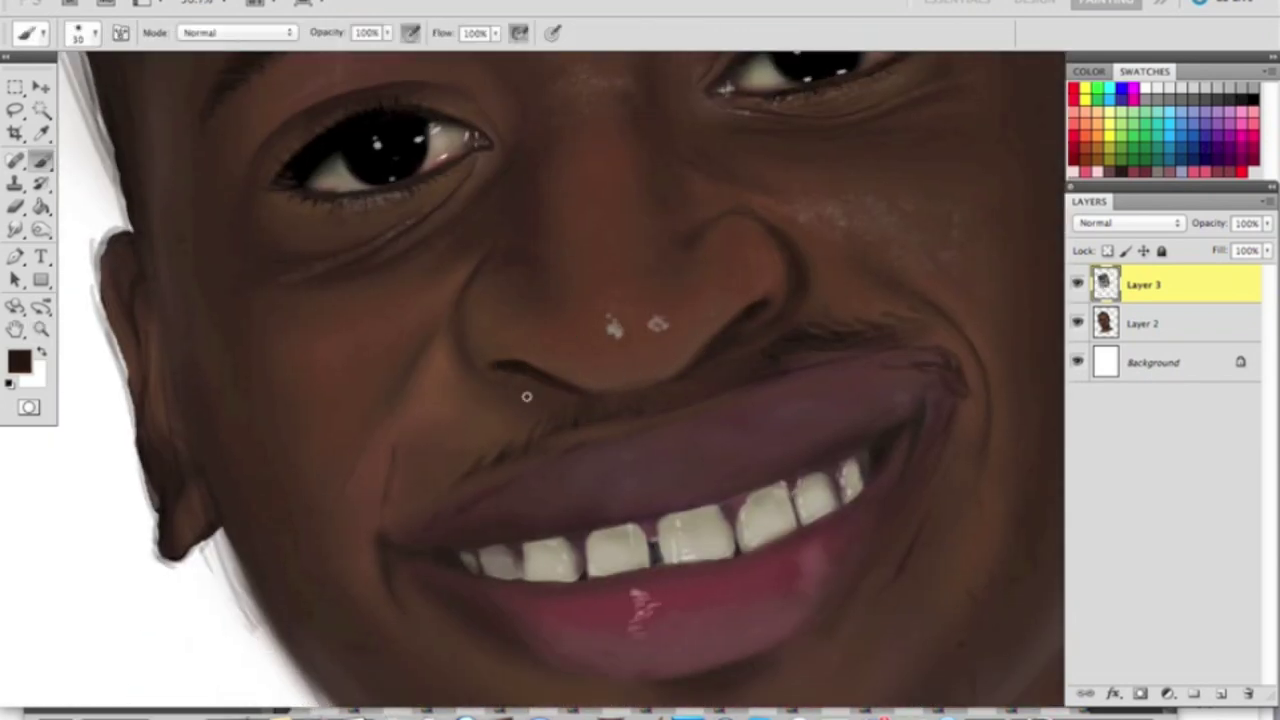
- Smooth the left-hand smile line and the cheek beside the nose in sampled brown with a soft 100 px brush
{"action": "left_click", "coordinate": [688, 394], "text": "alt"}
{"action": "key", "text": "bracketright"}
{"action": "key", "text": "bracketright"}
{"action": "left_click_drag", "start_coordinate": [432, 463], "coordinate": [372, 495]}
{"action": "key", "text": "bracketleft"}
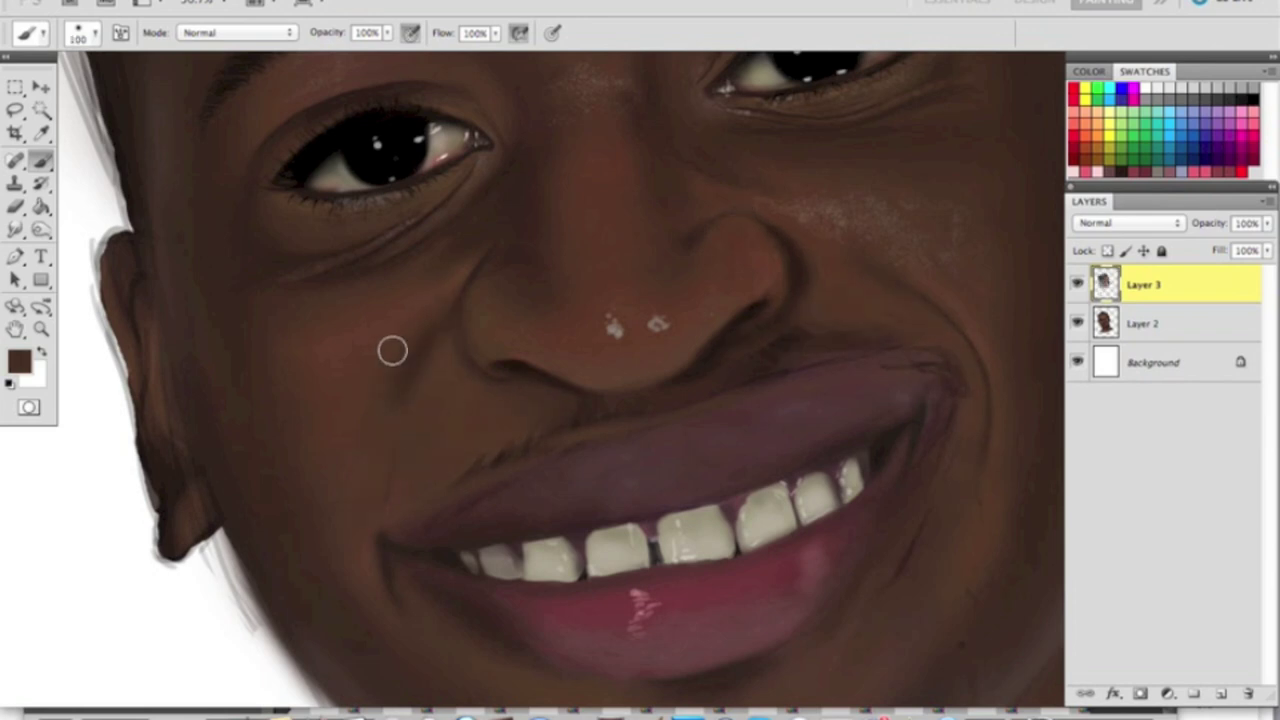
- Stipple skin texture over the cheeks and nose in a sampled brown with a scattered 400 px brush
{"action": "key", "text": "ctrl+minus"}
{"action": "left_click", "coordinate": [409, 411], "text": "alt"}
{"action": "key", "text": "period"}
{"action": "key", "text": "period"}
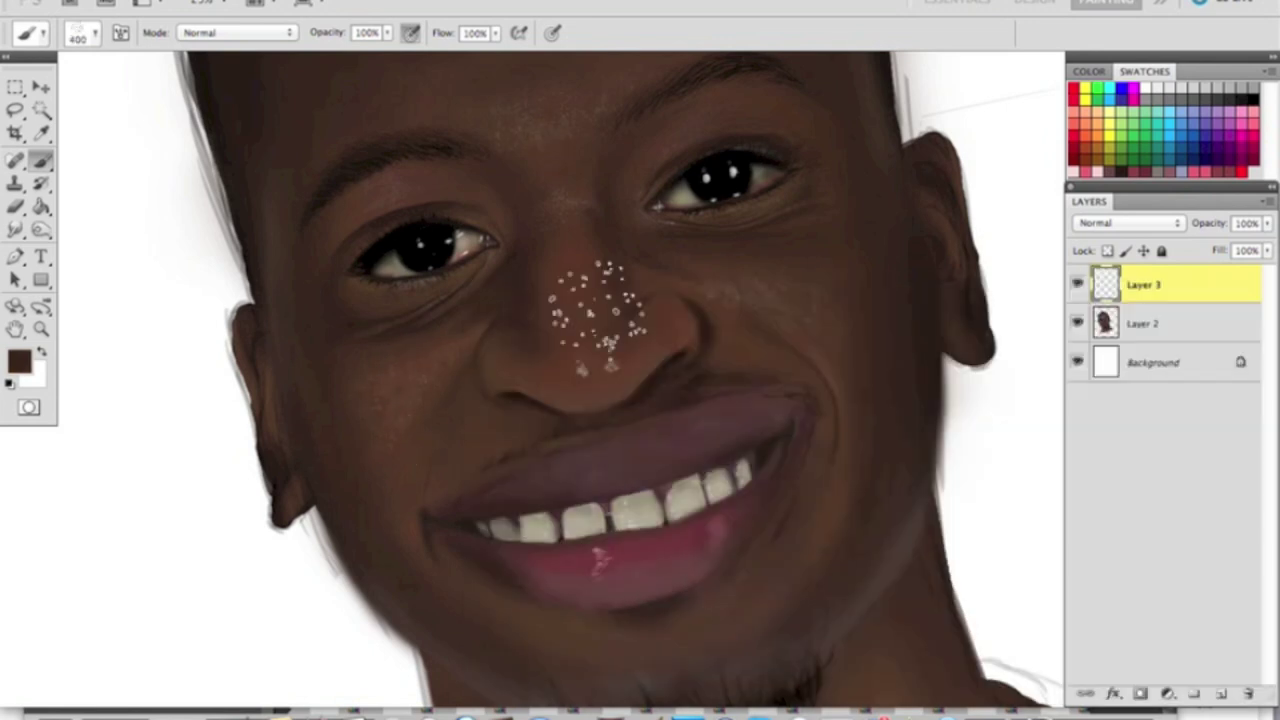
- Blend the side of the nose in reddish brown with a soft brush at 175 px
{"action": "key", "text": "ctrl+minus"}
{"action": "key", "text": "ctrl+plus"}
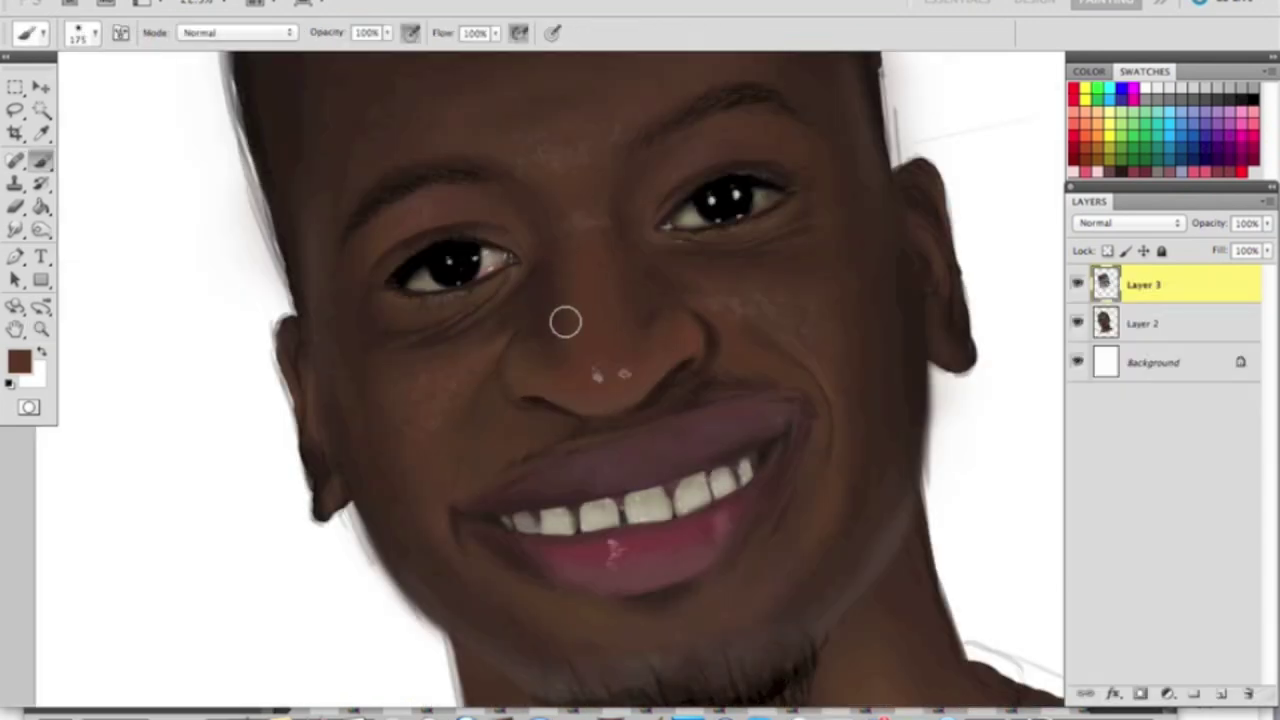
{"action": "key", "text": "bracketright"}
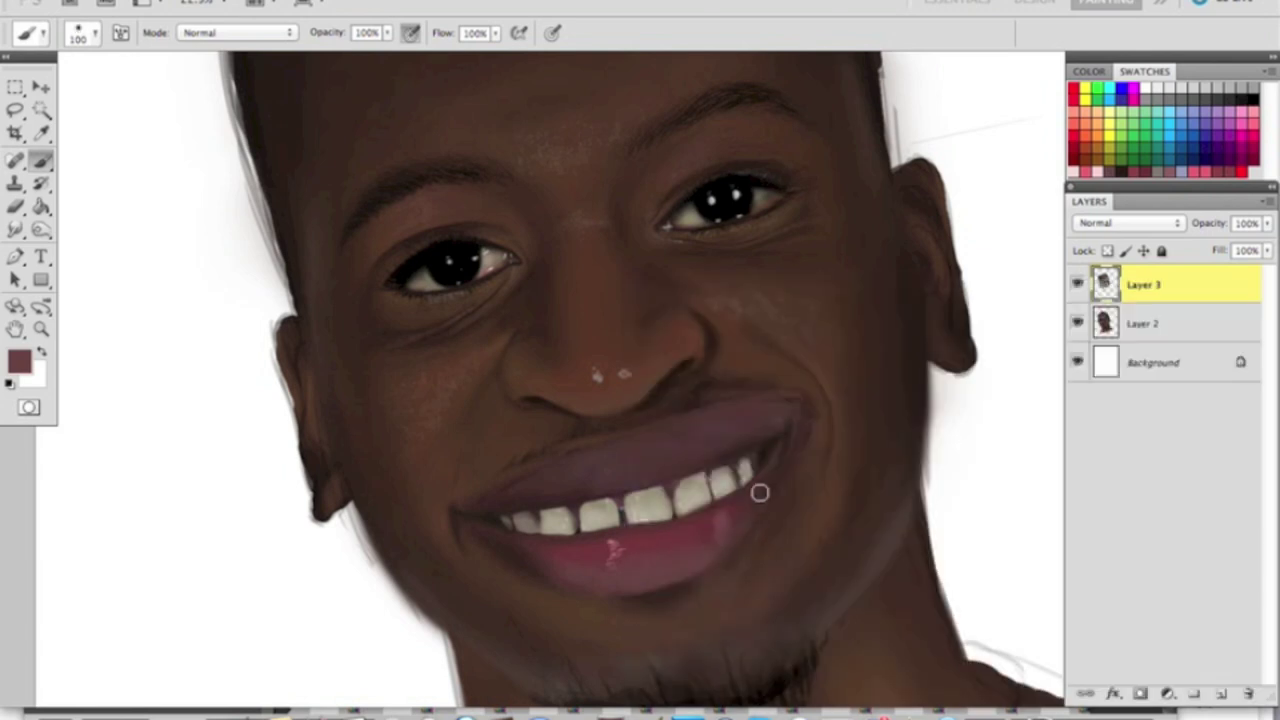
- Soften the right-hand edge of the lower lip in sampled tones and stipple the chin with a scattered 150 px brush
{"action": "left_click", "coordinate": [740, 520], "text": "alt"}
{"action": "key", "text": "bracketleft"}
{"action": "key", "text": "bracketleft"}
{"action": "key", "text": "bracketleft"}
{"action": "key", "text": "bracketleft"}
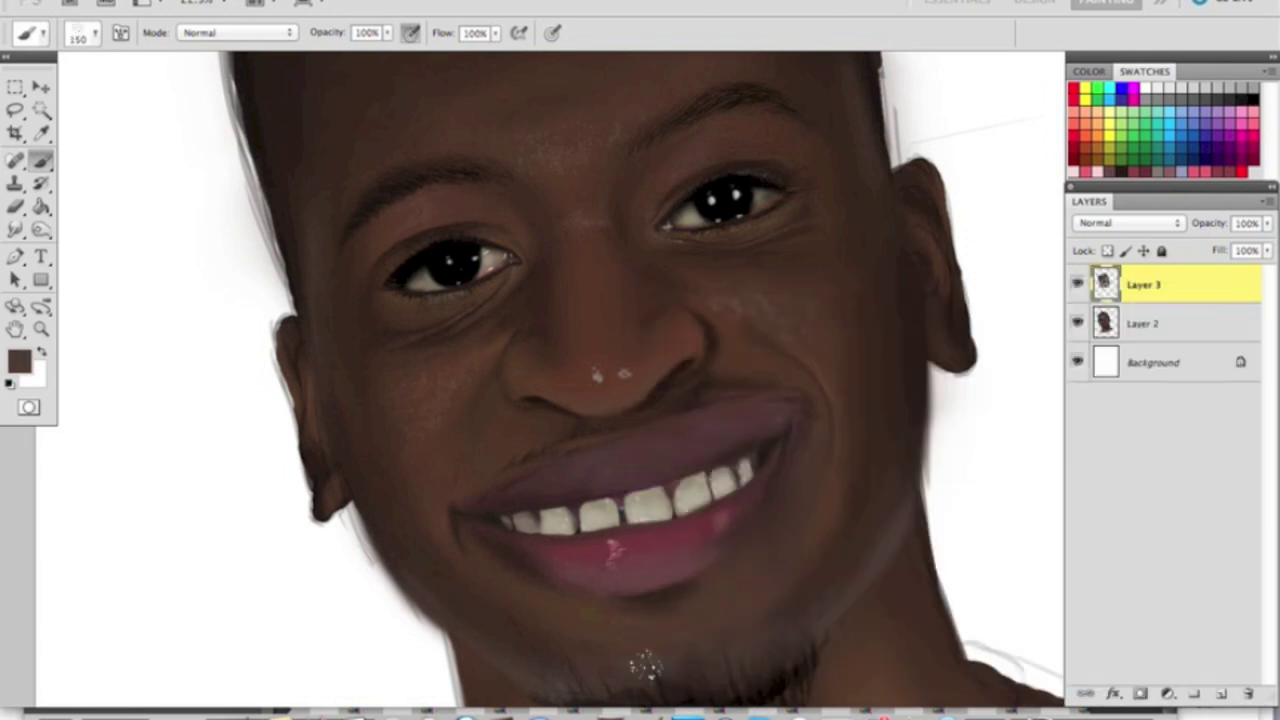
{"action": "scroll", "coordinate": [560, 350], "scroll_direction": "up", "scroll_amount": 1}
{"action": "key", "text": "bracketleft"}
{"action": "key", "text": "bracketleft"}
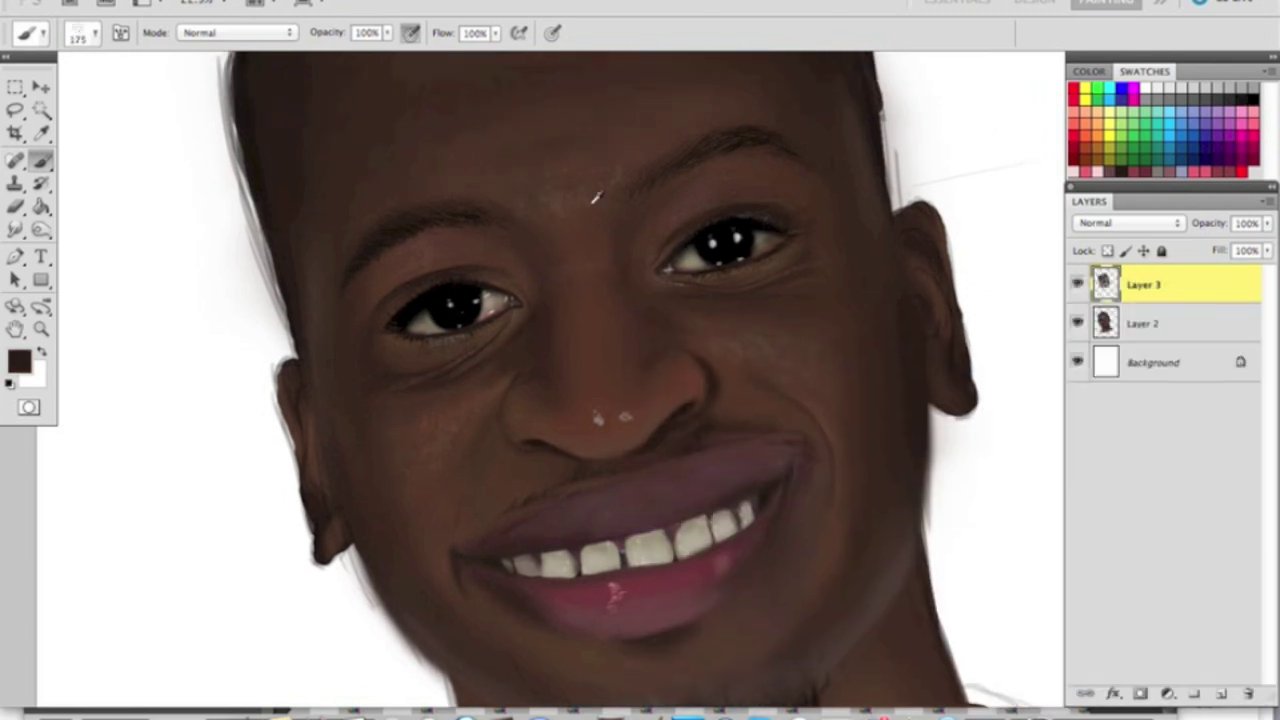
- Stipple light grey-brown texture on the lid below the left-hand eyebrow with a scattered 150 px brush
{"action": "scroll", "coordinate": [620, 300], "scroll_direction": "down", "scroll_amount": 3}
{"action": "left_click", "coordinate": [575, 322], "text": "alt"}
{"action": "key", "text": "bracketleft"}
{"action": "key", "text": "bracketleft"}
{"action": "key", "text": "bracketleft"}
{"action": "key", "text": "bracketleft"}
{"action": "key", "text": "bracketleft"}
{"action": "key", "text": "bracketleft"}
{"action": "scroll", "coordinate": [443, 214], "scroll_direction": "down", "scroll_amount": 2}
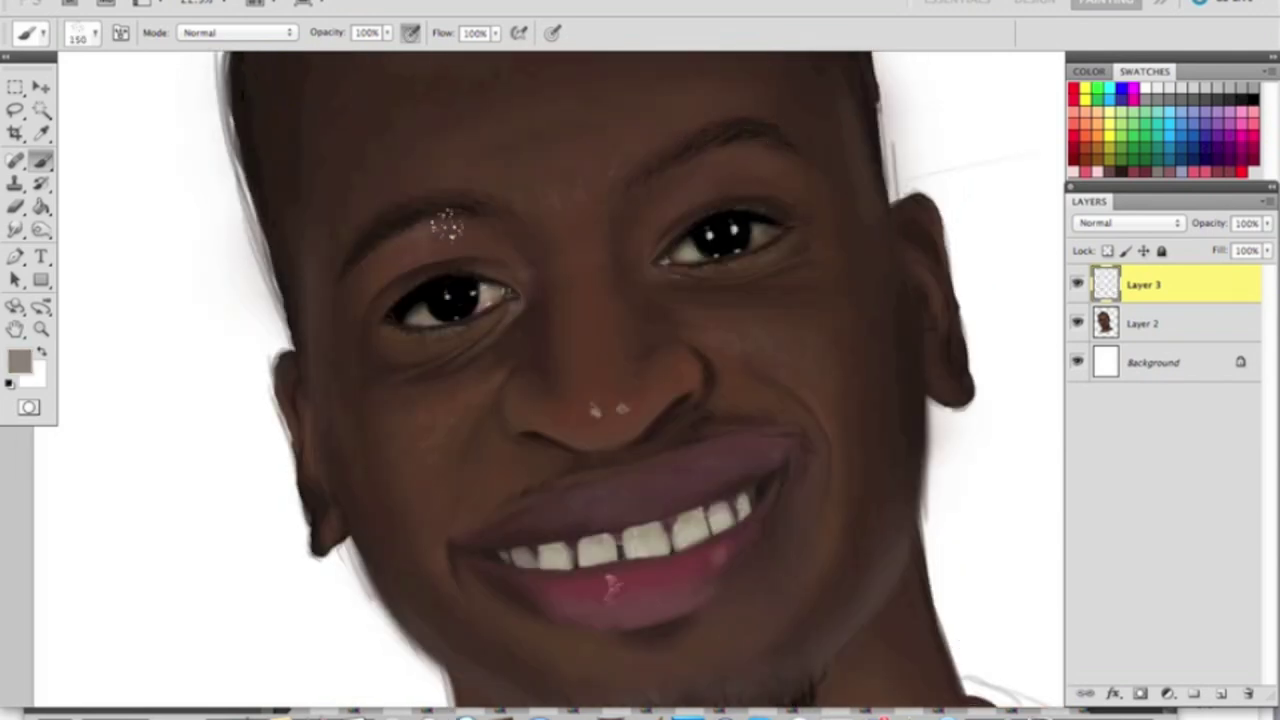
- Paint faint lines and highlights across the forehead in sampled browns with a soft brush at 15 to 30 px
{"action": "left_click", "coordinate": [371, 428], "text": "alt"}
{"action": "scroll", "coordinate": [443, 337], "scroll_direction": "down", "scroll_amount": 3}
{"action": "key", "text": "bracketright"}
{"action": "key", "text": "bracketright"}
{"action": "key", "text": "bracketright"}
{"action": "key", "text": "z"}
{"action": "left_click", "coordinate": [486, 186]}
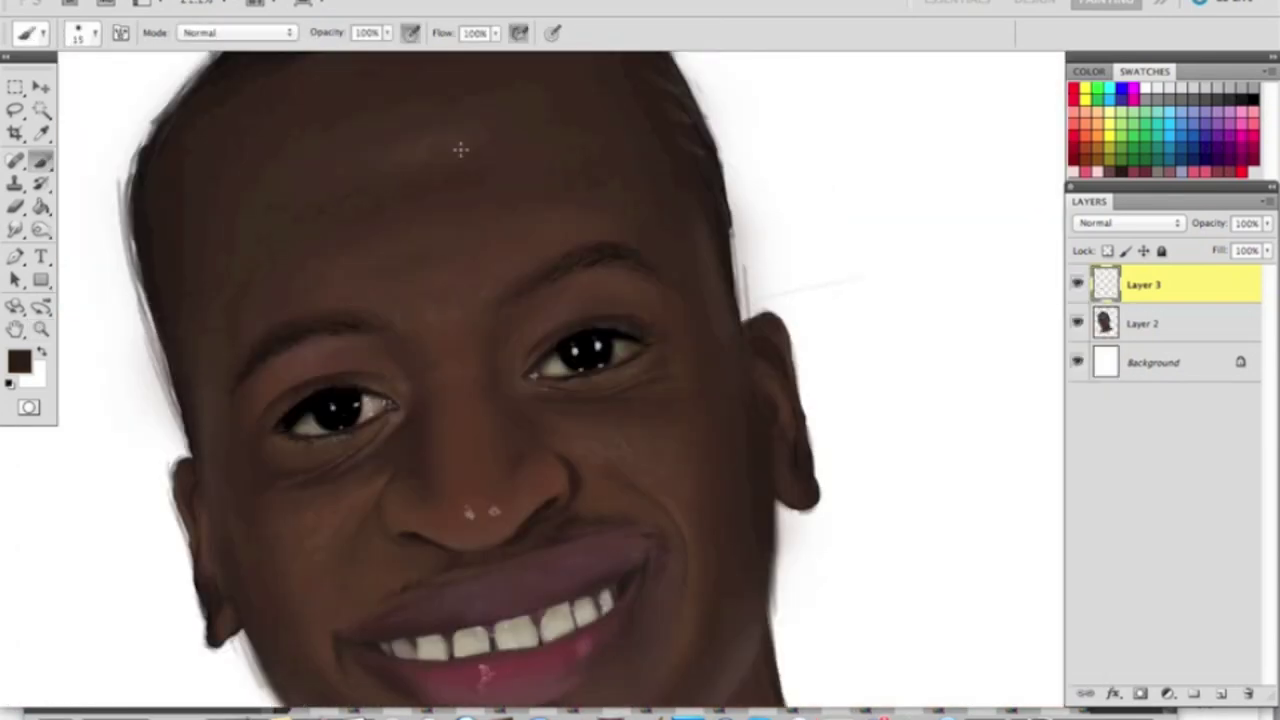
{"action": "scroll", "coordinate": [456, 160], "scroll_direction": "up", "scroll_amount": 2}
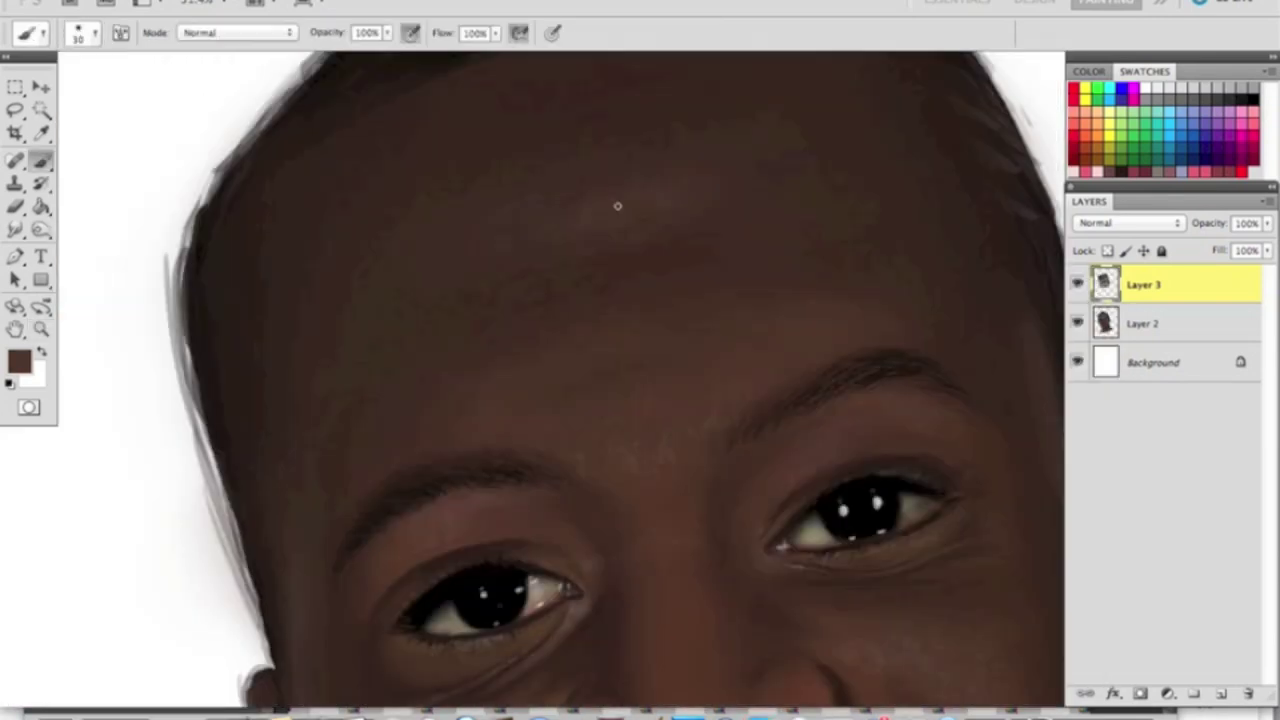
- Lasso the area around the mouth and free transform it with Layer 2 and Layer 3 both selected
{"action": "key", "text": "z"}
{"action": "left_click", "coordinate": [583, 283], "text": "alt"}
{"action": "key", "text": "l"}
{"action": "key", "text": "shift+alt+bracketleft"}
{"action": "mouse_move", "coordinate": [300, 400]}
{"action": "left_mouse_down"}
{"action": "mouse_move", "coordinate": [553, 357]}
{"action": "mouse_move", "coordinate": [300, 400]}
{"action": "left_mouse_up"}
{"action": "key", "text": "ctrl+minus"}
{"action": "key", "text": "ctrl+t"}
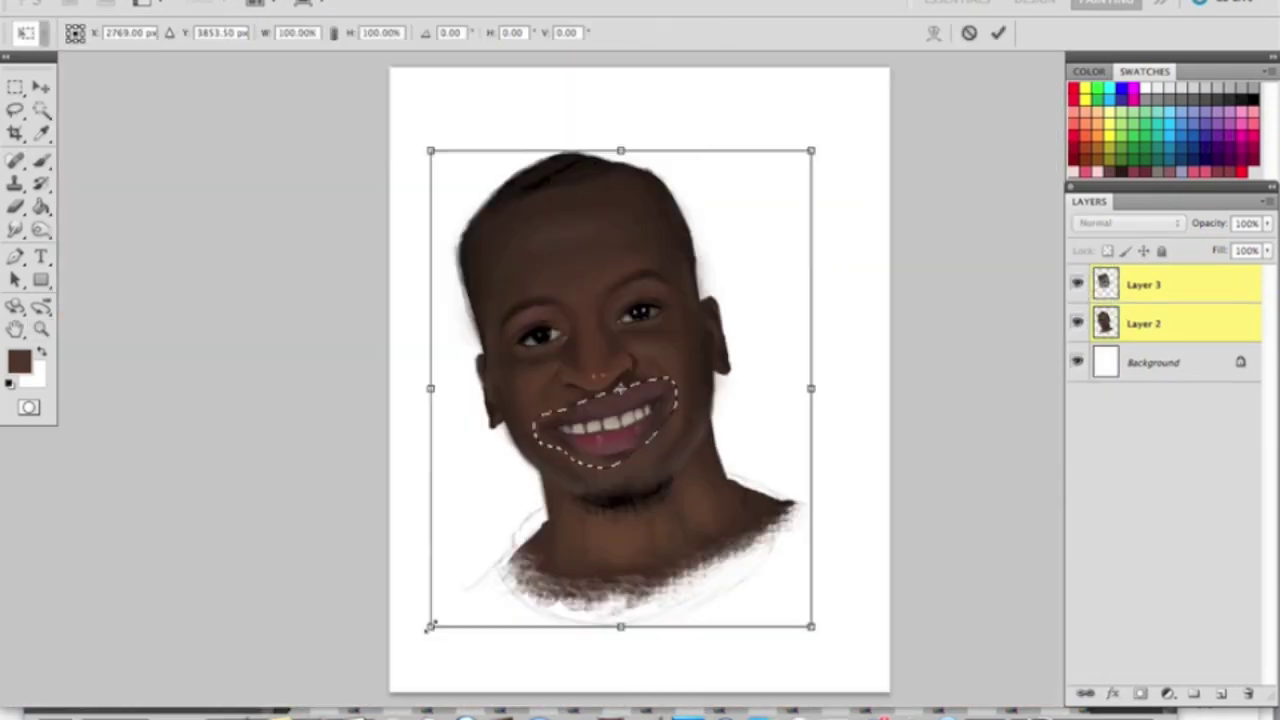
{"action": "key", "text": "alt+bracketright"}
{"action": "key", "text": "Return"}
{"action": "key", "text": "z"}
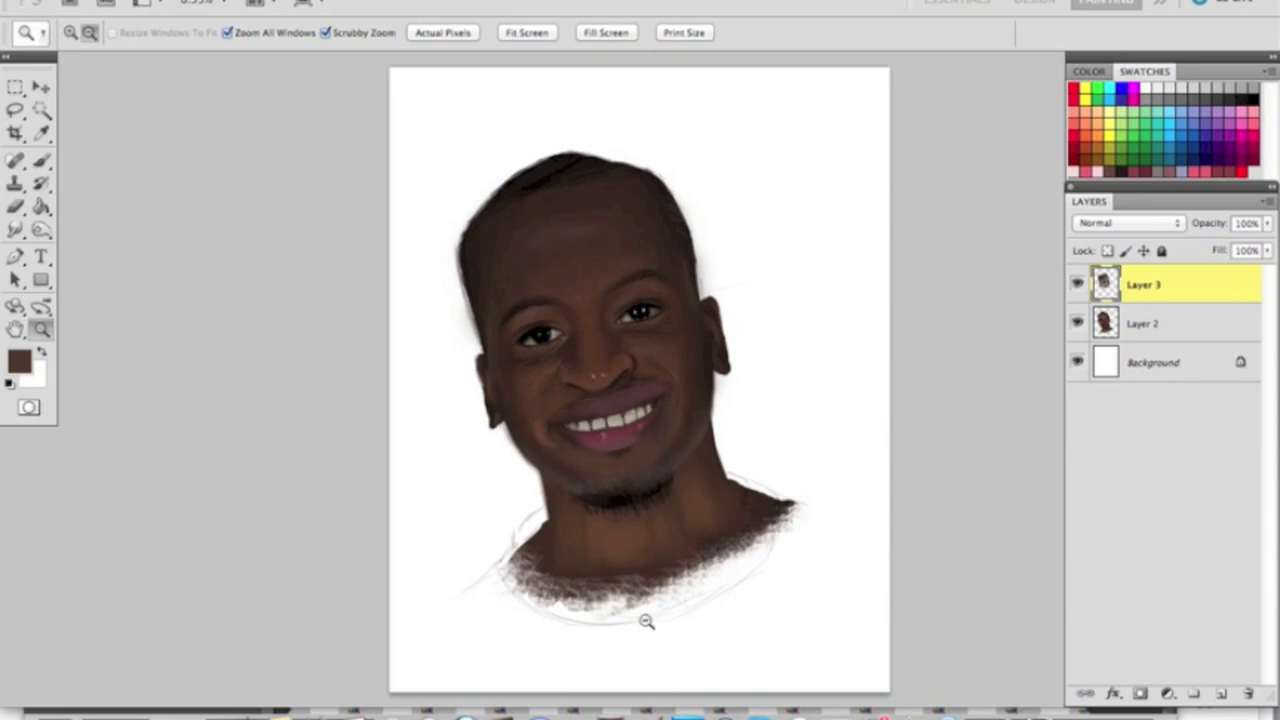
- Blend the skin around the mouth and the right-hand cheek in sampled brown with a soft 250 px brush
{"action": "left_click_drag", "start_coordinate": [599, 407], "coordinate": [660, 407]}
{"action": "key", "text": "b"}
{"action": "left_click", "coordinate": [818, 300], "text": "alt"}
{"action": "key", "text": "bracketright"}
{"action": "key", "text": "bracketright"}
{"action": "key", "text": "bracketright"}
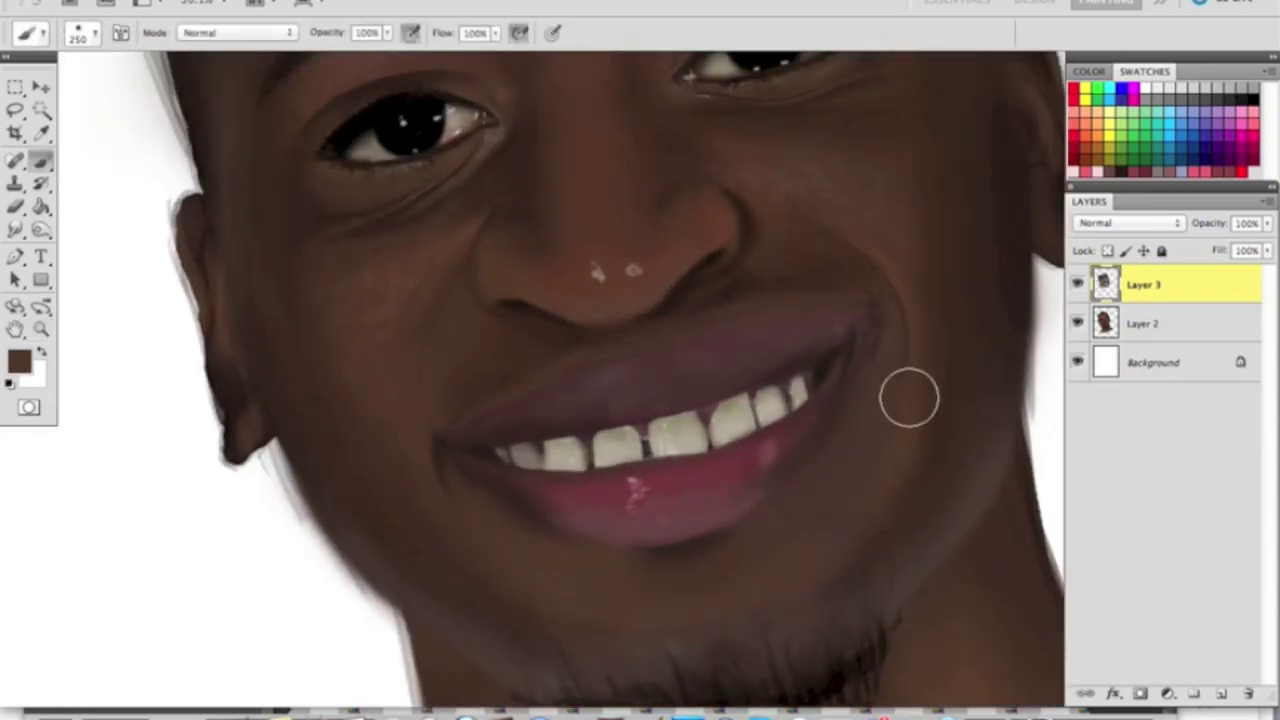
- Repaint the chin in reddish brown with the soft 250 px brush and cover the old goatee hairs
{"action": "scroll", "coordinate": [969, 323], "scroll_direction": "down", "scroll_amount": 3}
{"action": "left_click_drag", "start_coordinate": [560, 490], "coordinate": [810, 488]}
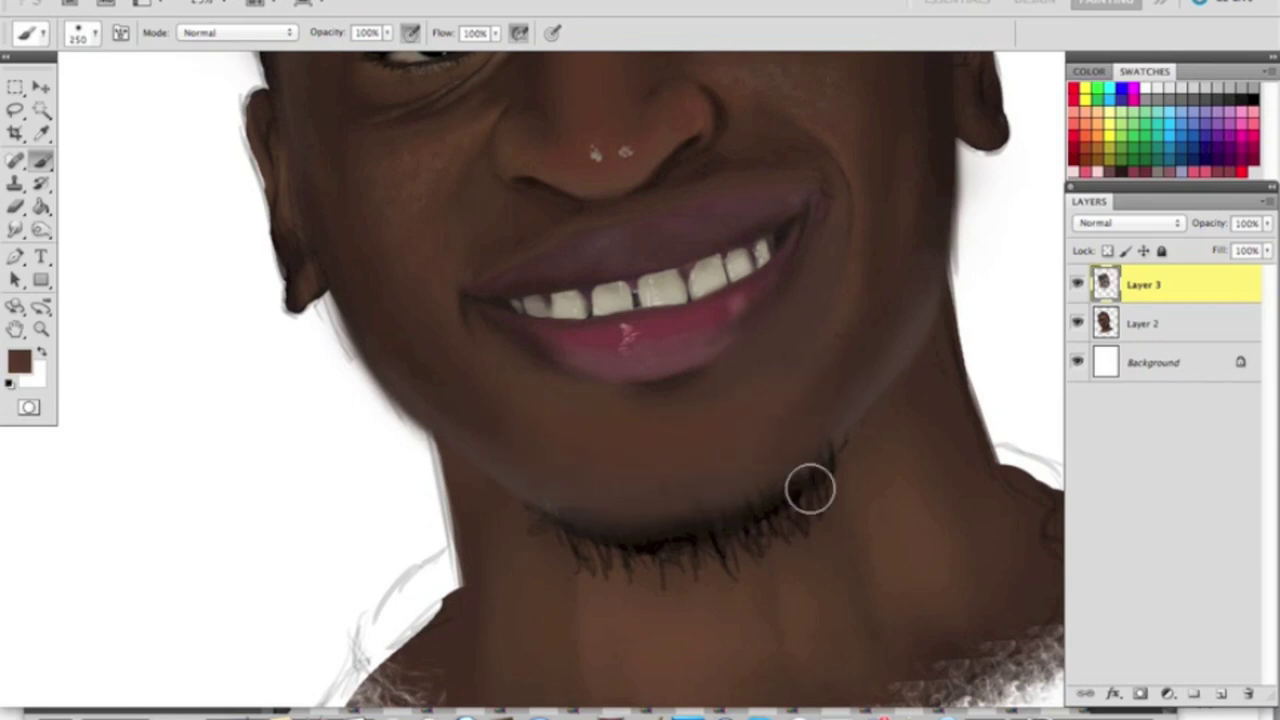
{"action": "mouse_move", "coordinate": [615, 572]}
{"action": "left_mouse_down"}
{"action": "mouse_move", "coordinate": [793, 528]}
{"action": "mouse_move", "coordinate": [518, 644]}
{"action": "mouse_move", "coordinate": [543, 531]}
{"action": "left_mouse_up"}
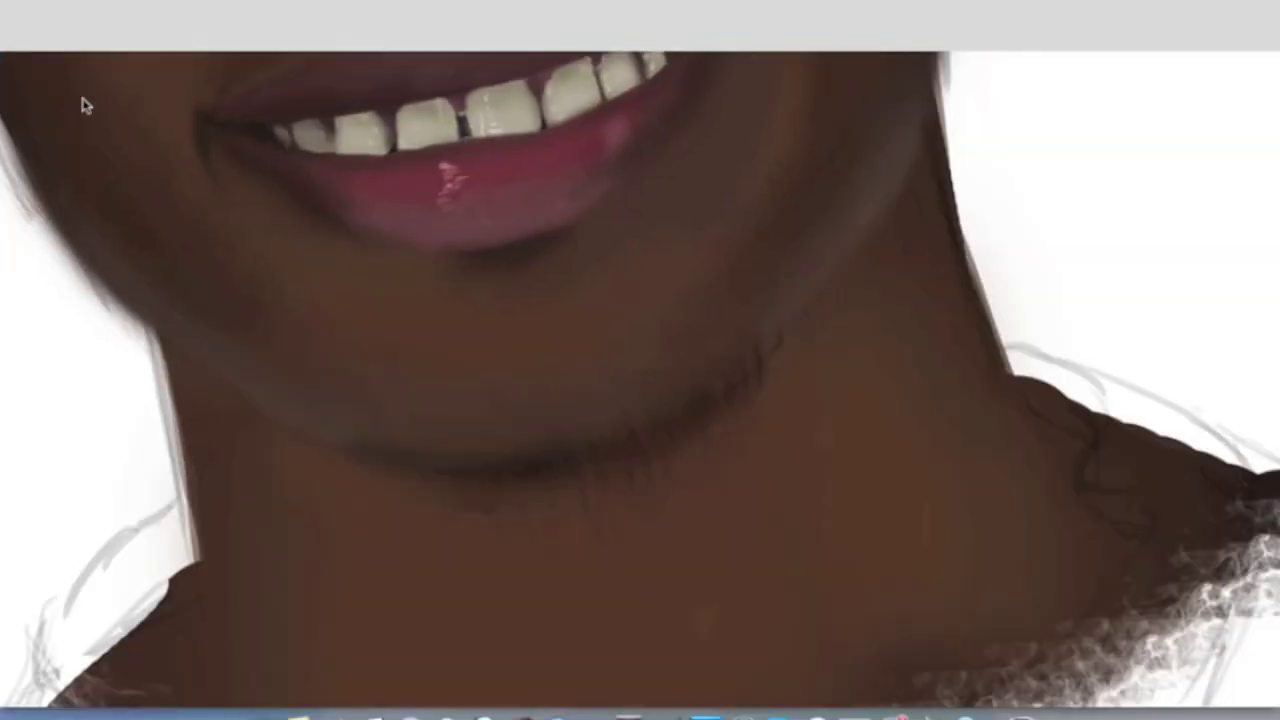
- Draw new black goatee hairs along the whole chin line with a fine brush at 10 to 12 px
{"action": "left_click_drag", "start_coordinate": [488, 520], "coordinate": [474, 460]}
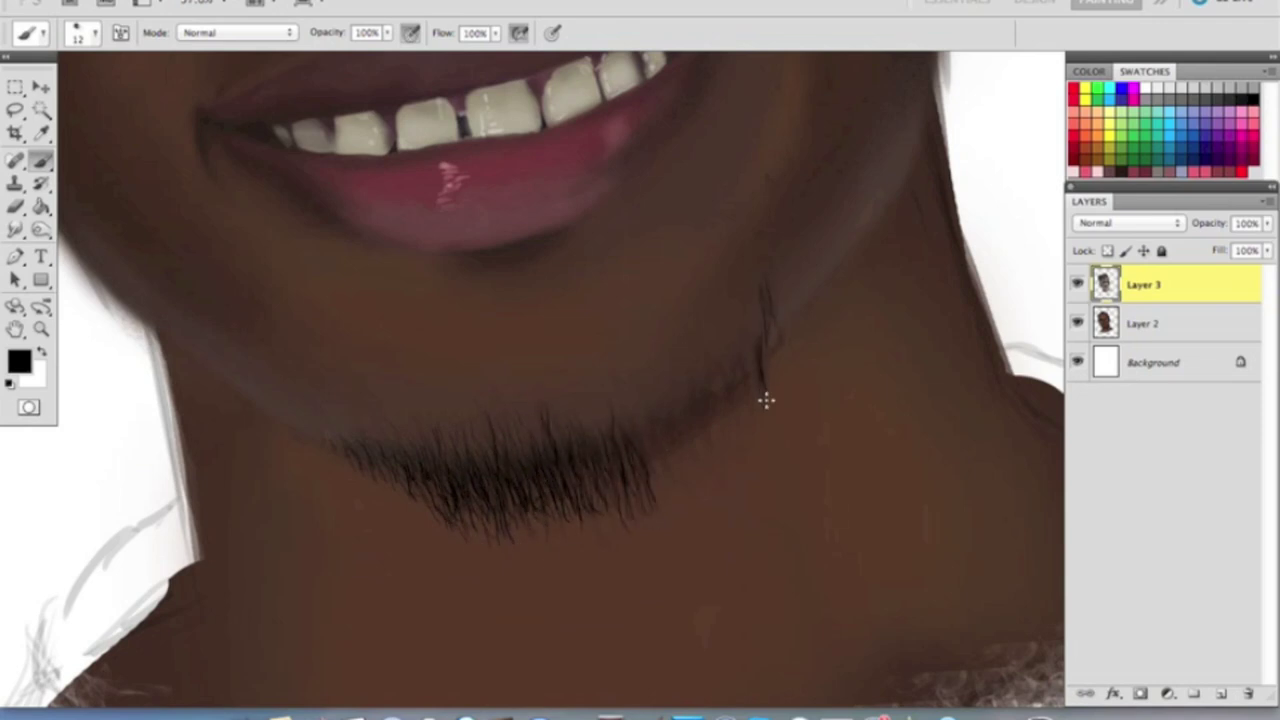
{"action": "mouse_move", "coordinate": [770, 360]}
{"action": "left_mouse_down"}
{"action": "mouse_move", "coordinate": [689, 467]}
{"action": "mouse_move", "coordinate": [705, 485]}
{"action": "mouse_move", "coordinate": [721, 414]}
{"action": "mouse_move", "coordinate": [626, 434]}
{"action": "mouse_move", "coordinate": [727, 368]}
{"action": "mouse_move", "coordinate": [482, 488]}
{"action": "mouse_move", "coordinate": [510, 538]}
{"action": "mouse_move", "coordinate": [576, 477]}
{"action": "mouse_move", "coordinate": [673, 446]}
{"action": "left_mouse_up"}
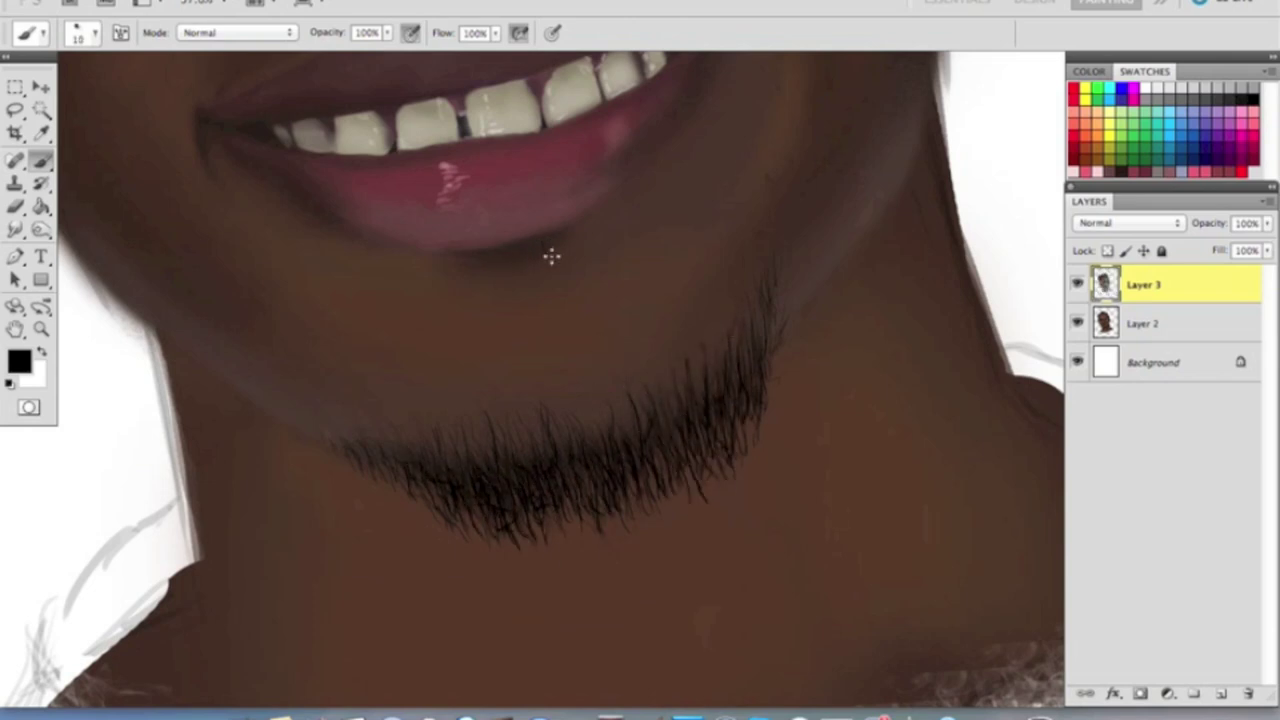
- Create a new layer and draw short black moustache hairs along the upper lip with a 12 px brush
{"action": "mouse_move", "coordinate": [552, 257]}
{"action": "left_mouse_down"}
{"action": "mouse_move", "coordinate": [597, 331]}
{"action": "mouse_move", "coordinate": [551, 457]}
{"action": "mouse_move", "coordinate": [180, 603]}
{"action": "mouse_move", "coordinate": [167, 521]}
{"action": "left_mouse_up"}
{"action": "key", "text": "ctrl+shift+alt+n"}
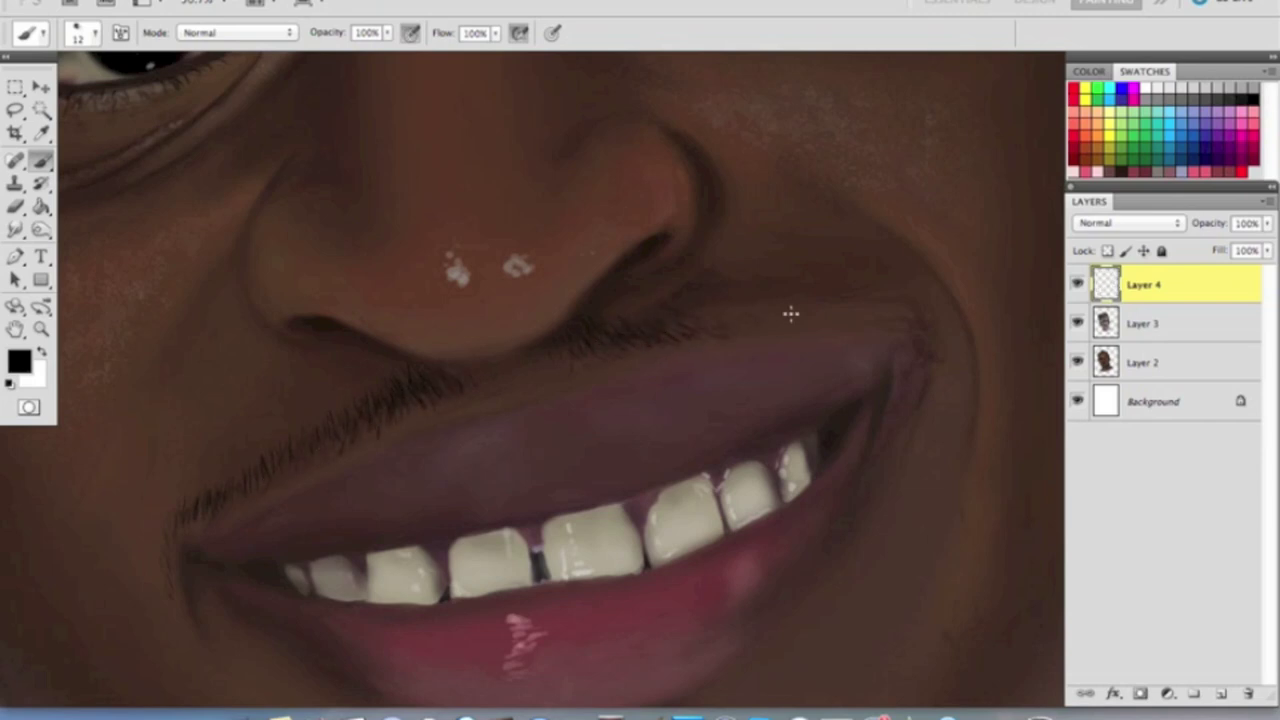
{"action": "key", "text": "Return"}
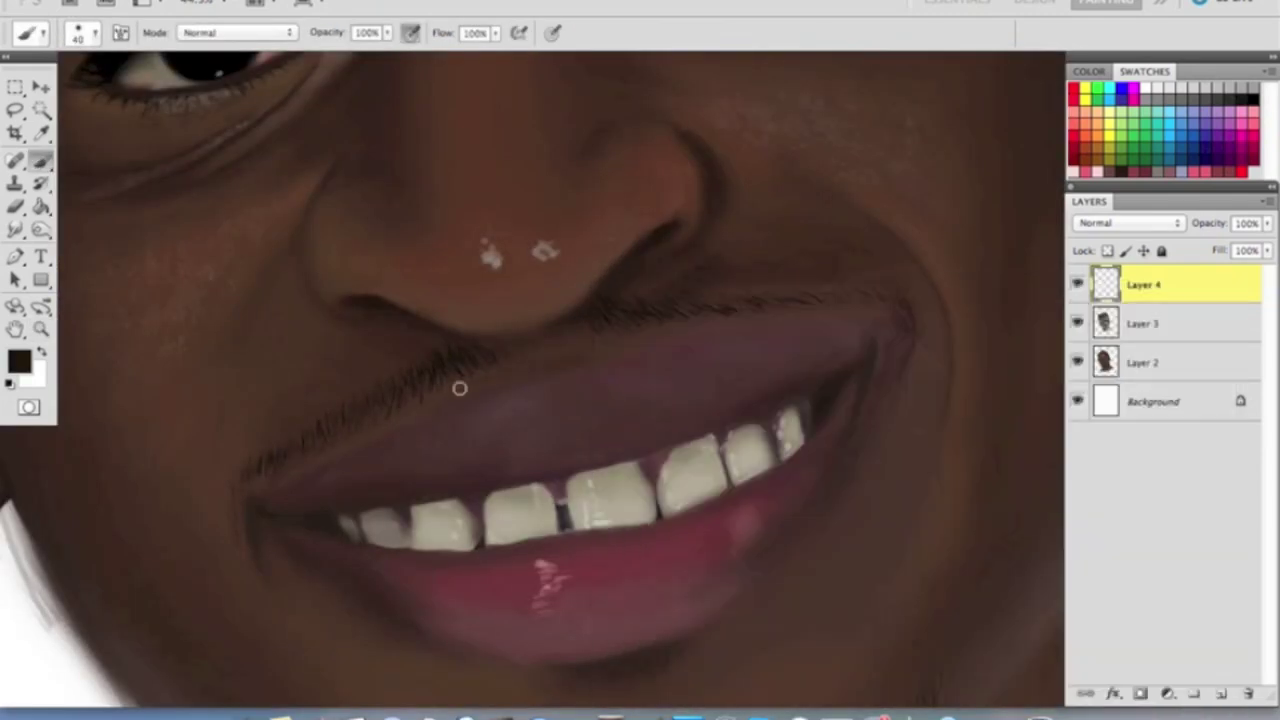
- Make Layer 3 active and sample the light grey of the nose-tip highlight as the painting colour
{"action": "key", "text": "alt+bracketleft"}
{"action": "key", "text": "ctrl+0"}
{"action": "right_click", "coordinate": [634, 283]}
{"action": "scroll", "coordinate": [1207, 610], "scroll_direction": "down", "scroll_amount": 5}
{"action": "key", "text": "Escape"}
{"action": "key", "text": "ctrl+minus"}
{"action": "left_click", "coordinate": [486, 491], "text": "alt"}
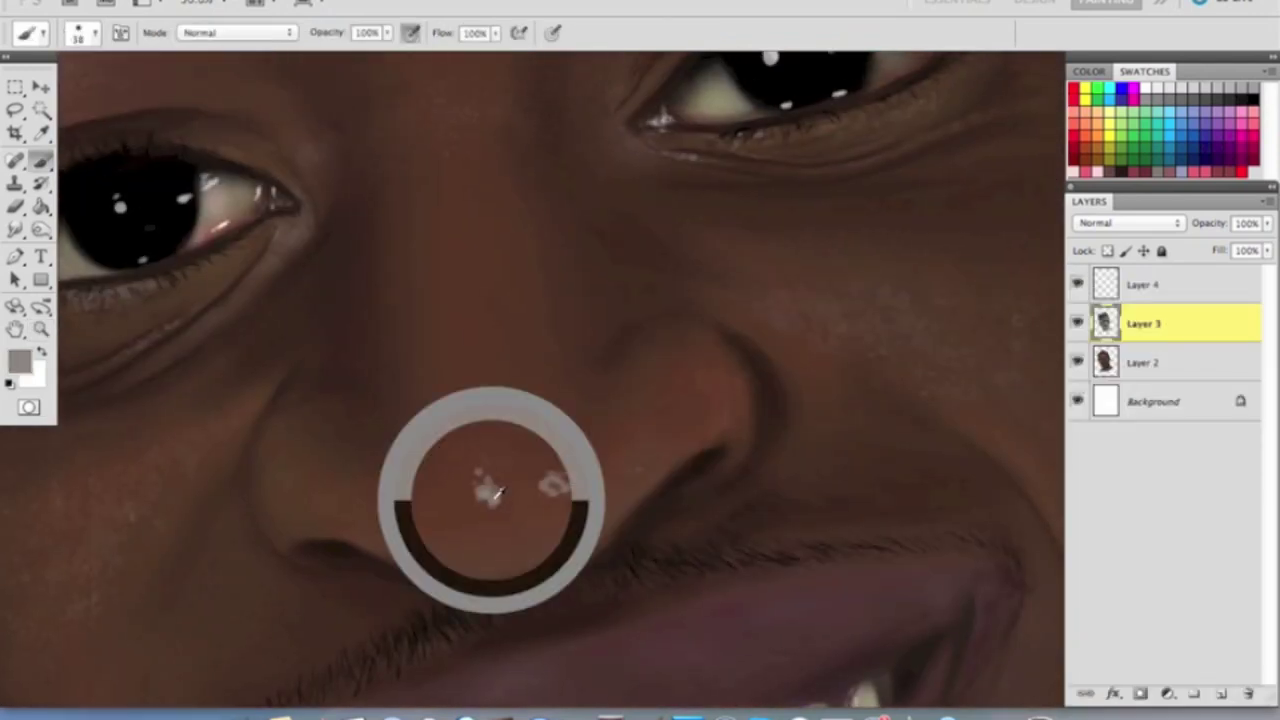
- Add a new layer above Layer 3 and choose a scattered speckle brush at 207 px
{"action": "key", "text": "ctrl+minus"}
{"action": "key", "text": "ctrl+minus"}
{"action": "left_click", "coordinate": [594, 500], "text": "alt"}
{"action": "right_click", "coordinate": [576, 281]}
{"action": "key", "text": "Escape"}
{"action": "key", "text": "e"}
{"action": "key", "text": "b"}
{"action": "right_click", "coordinate": [634, 283]}
{"action": "key", "text": "Escape"}
{"action": "key", "text": "ctrl+plus"}
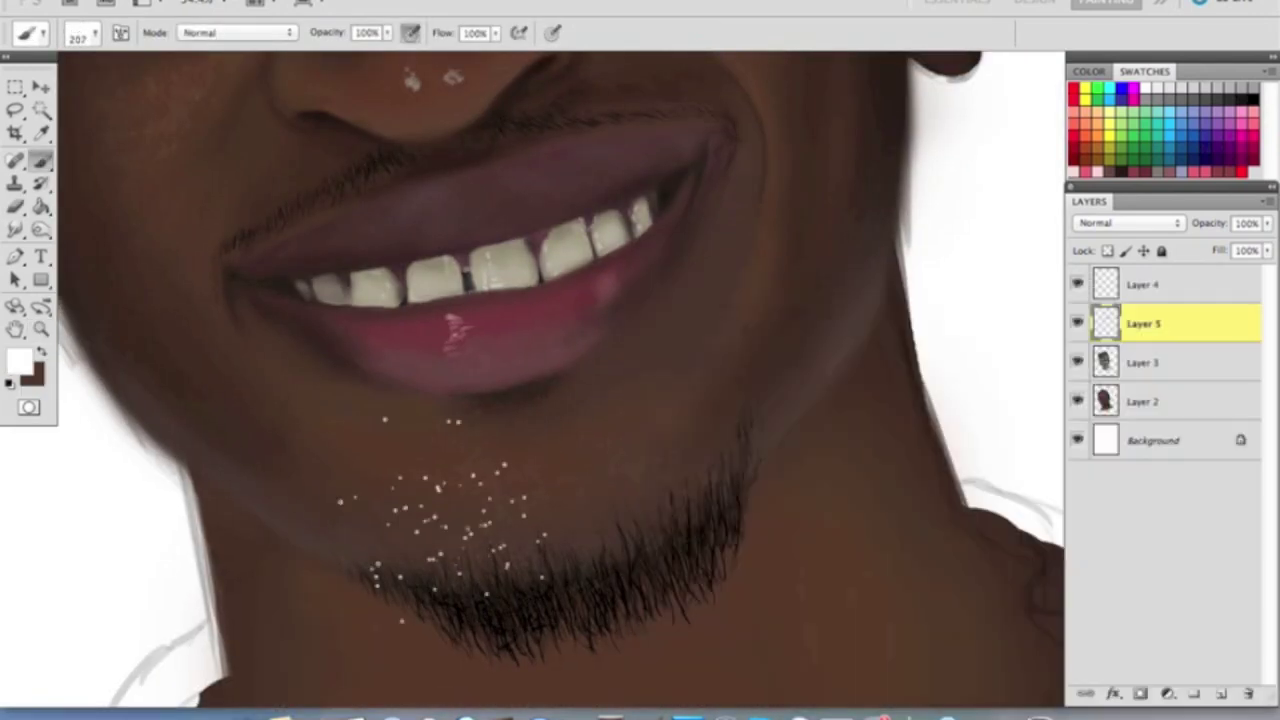
- Stipple light grey highlights on the lower lip and chin at 175 px and pick a 300 px eraser
{"action": "scroll", "coordinate": [709, 449], "scroll_direction": "up", "scroll_amount": 3}
{"action": "scroll", "coordinate": [420, 460], "scroll_direction": "left", "scroll_amount": 5}
{"action": "key", "text": "ctrl+minus"}
{"action": "scroll", "coordinate": [600, 400], "scroll_direction": "up", "scroll_amount": 3}
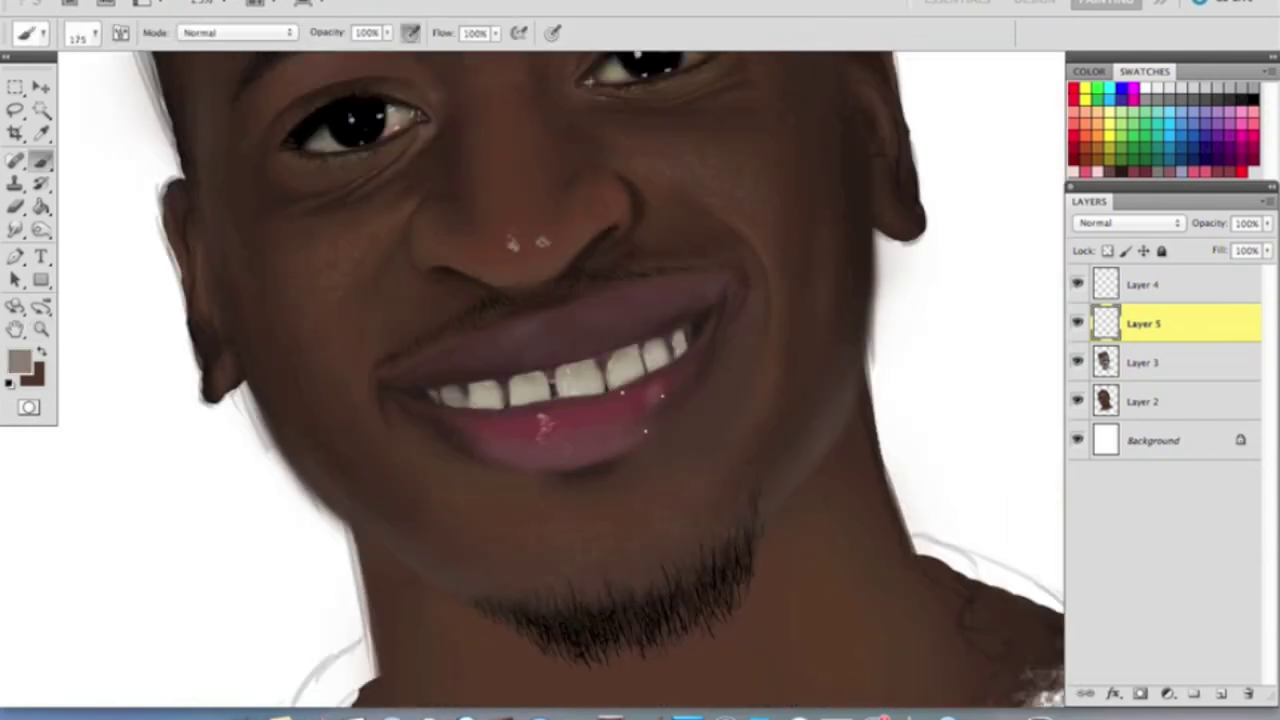
{"action": "key", "text": "ctrl+minus"}
{"action": "left_click", "coordinate": [633, 282], "text": "alt"}
{"action": "key", "text": "bracketright"}
{"action": "key", "text": "e"}
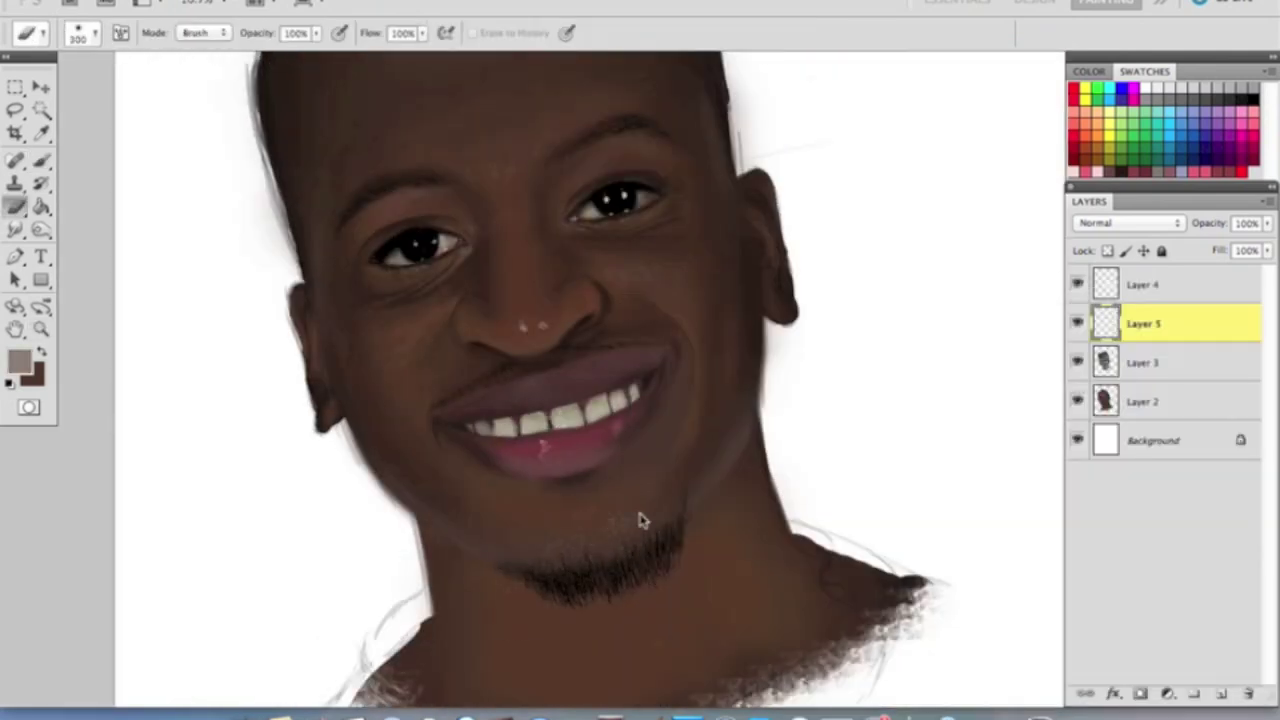
- Stipple light skin highlights on the left-hand cheek beneath the eye and erase the stray speckles
{"action": "key", "text": "b"}
{"action": "key", "text": "ctrl+plus"}
{"action": "left_click_drag", "start_coordinate": [590, 270], "coordinate": [620, 300]}
{"action": "scroll", "coordinate": [600, 400], "scroll_direction": "left", "scroll_amount": 3}
{"action": "left_click_drag", "start_coordinate": [240, 400], "coordinate": [270, 450]}
{"action": "key", "text": "e"}
{"action": "left_click_drag", "start_coordinate": [746, 285], "coordinate": [783, 383]}
{"action": "key", "text": "ctrl+minus"}
{"action": "key", "text": "b"}
{"action": "key", "text": "ctrl+plus"}
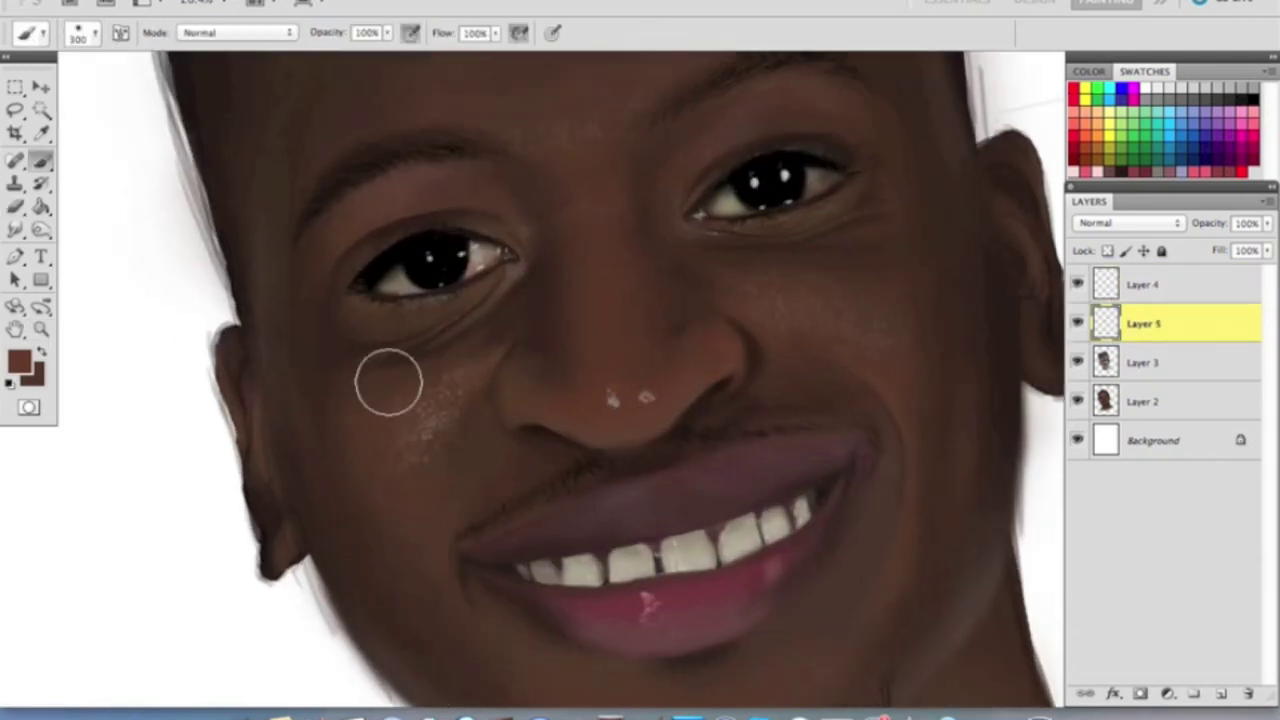
- Merge Layer 5 into Layer 3 and set up a 15 px brush in black on Layer 4 for the moustache
{"action": "key", "text": "ctrl+minus"}
{"action": "key", "text": "ctrl+plus"}
{"action": "key", "text": "ctrl+plus"}
{"action": "right_click", "coordinate": [635, 283]}
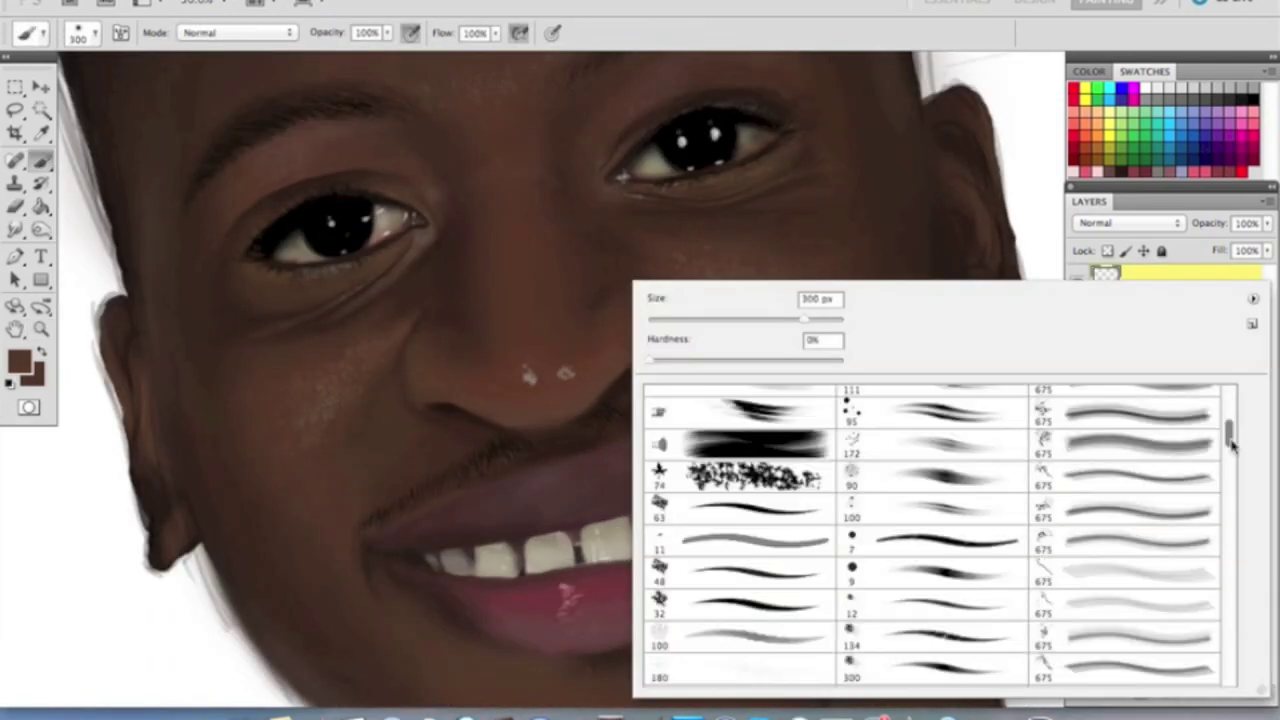
{"action": "double_click", "coordinate": [680, 400]}
{"action": "key", "text": "d"}
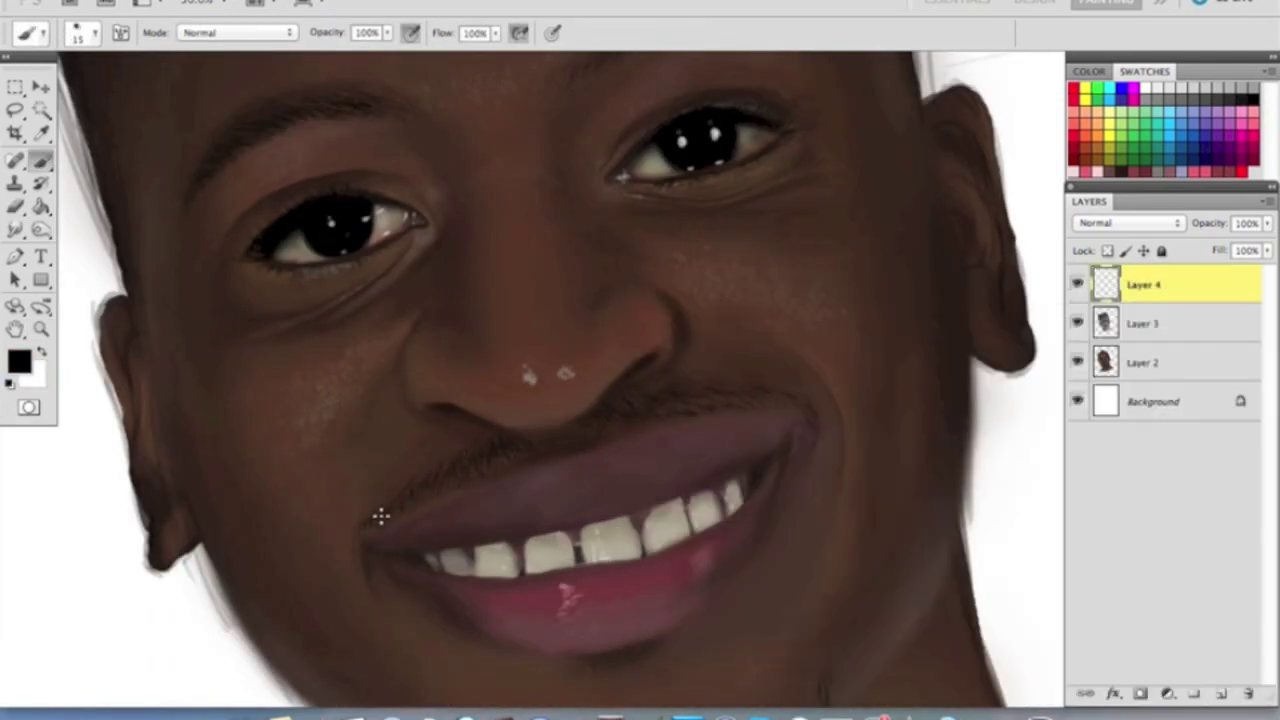
- Draw fine moustache hairs along the left-hand upper lip and sample the purple lip colour for a 40 px brush
{"action": "key", "text": "z"}
{"action": "key", "text": "b"}
{"action": "left_click", "coordinate": [420, 523], "text": "alt"}
{"action": "right_click", "coordinate": [420, 523]}
{"action": "key", "text": "Escape"}
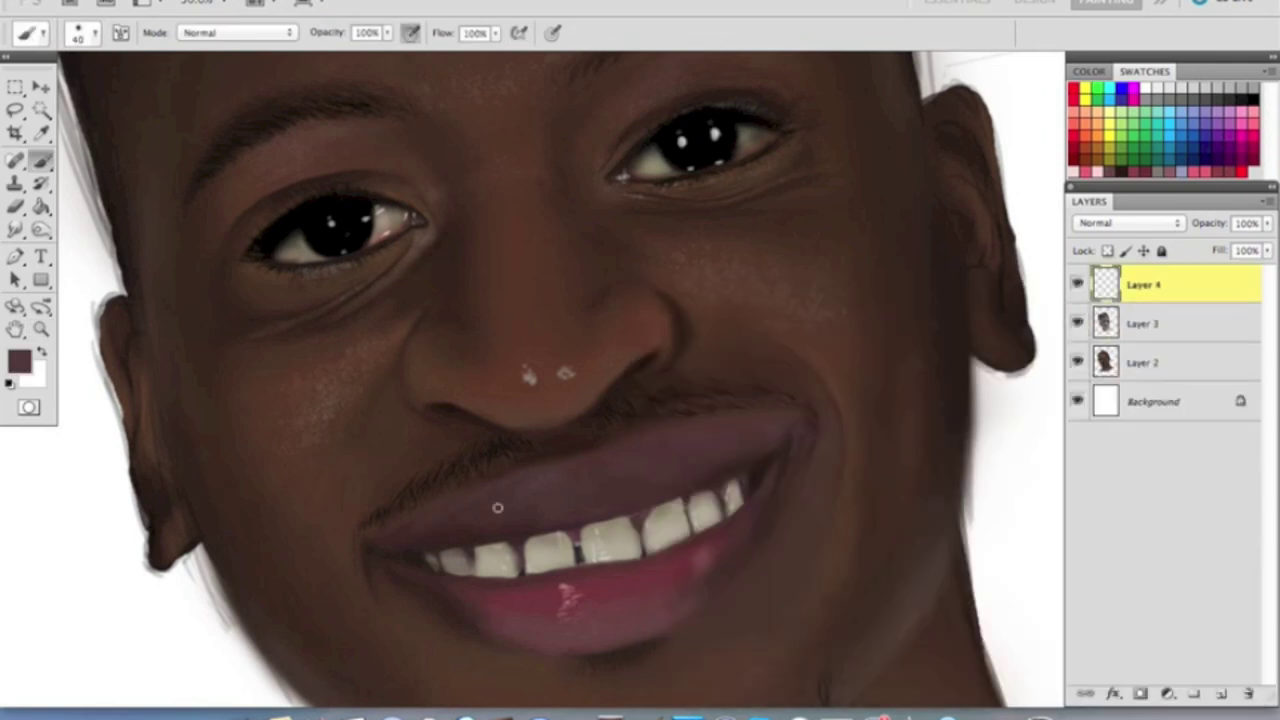
- Make Layer 3 active and soften the skin around the moustache with dark brown at 200 to 250 px
{"action": "scroll", "coordinate": [630, 450], "scroll_direction": "down", "scroll_amount": 2}
{"action": "left_click", "coordinate": [629, 423], "text": "ctrl"}
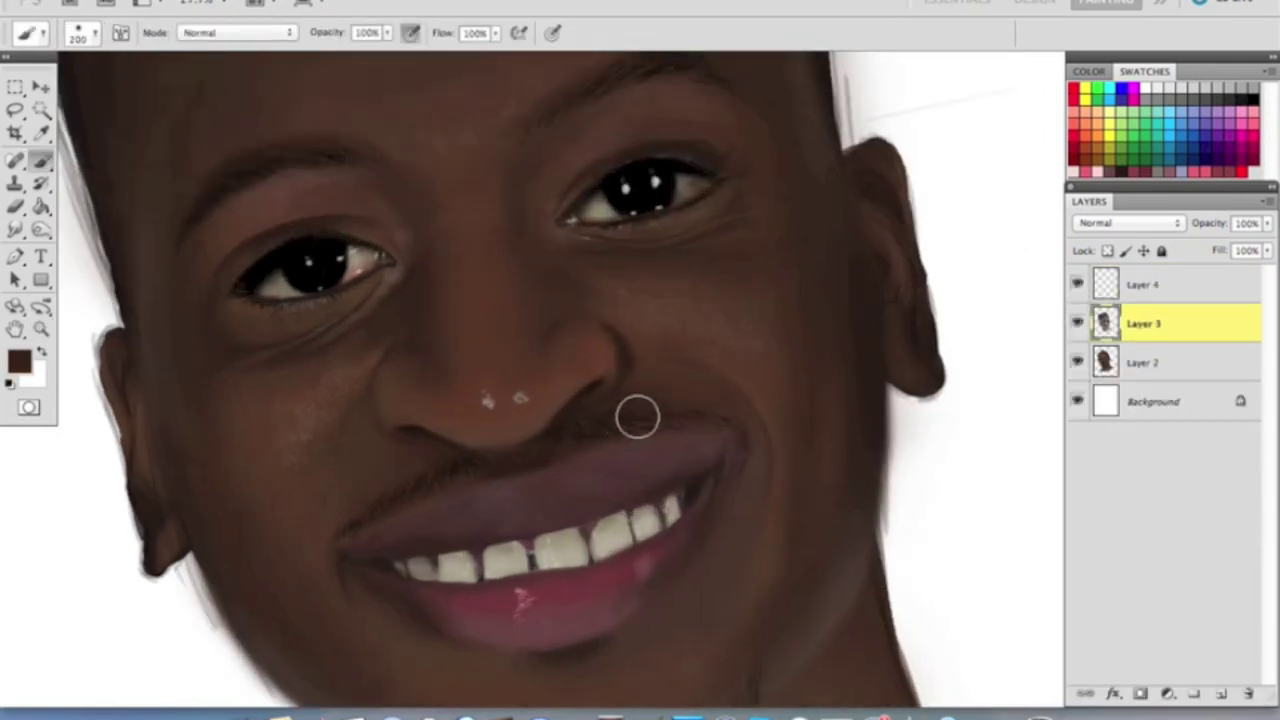
{"action": "scroll", "coordinate": [554, 445], "scroll_direction": "down", "scroll_amount": 3}
{"action": "key", "text": "bracketright"}
{"action": "key", "text": "bracketright"}
{"action": "key", "text": "bracketright"}
{"action": "key", "text": "bracketright"}
{"action": "scroll", "coordinate": [474, 509], "scroll_direction": "down", "scroll_amount": 3}
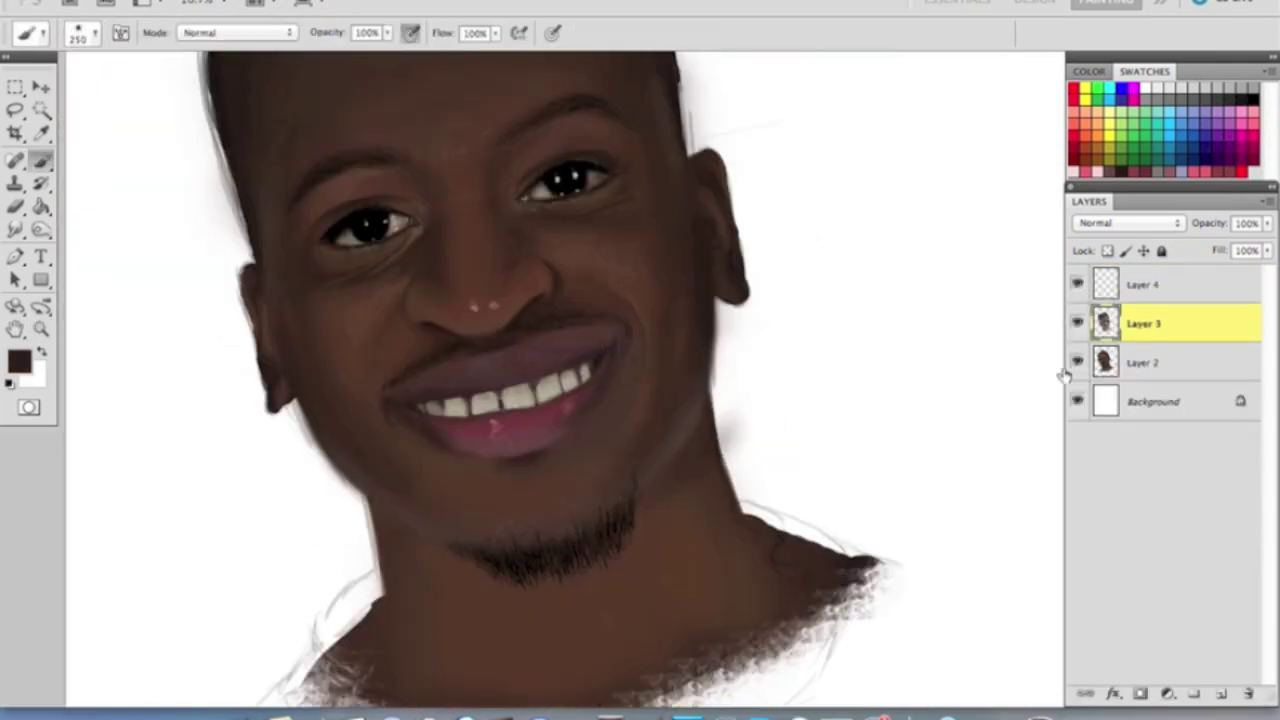
- Shade the sides of the neck and the right-hand shoulder with dark brown at 125 px
{"action": "scroll", "coordinate": [469, 580], "scroll_direction": "down", "scroll_amount": 1}
{"action": "key", "text": "bracketleft"}
{"action": "key", "text": "bracketleft"}
{"action": "key", "text": "bracketleft"}
{"action": "key", "text": "bracketleft"}
{"action": "key", "text": "bracketleft"}
{"action": "key", "text": "bracketleft"}
{"action": "key", "text": "bracketleft"}
{"action": "key", "text": "bracketleft"}
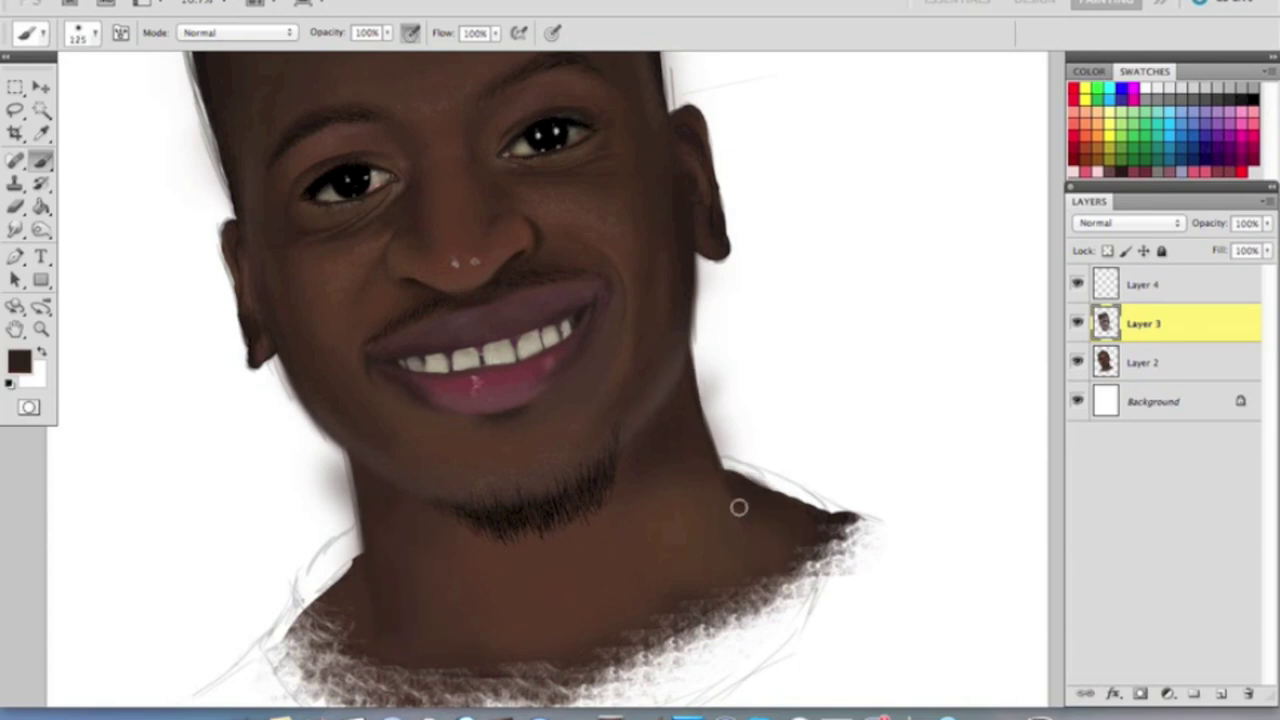
- Try to paint thin light crease lines across the neck below the goatee with a hard round brush at 25 to 50 px
{"action": "key", "text": "e"}
{"action": "scroll", "coordinate": [455, 460], "scroll_direction": "up", "scroll_amount": 2}
{"action": "key", "text": "b"}
{"action": "right_click", "coordinate": [519, 615]}
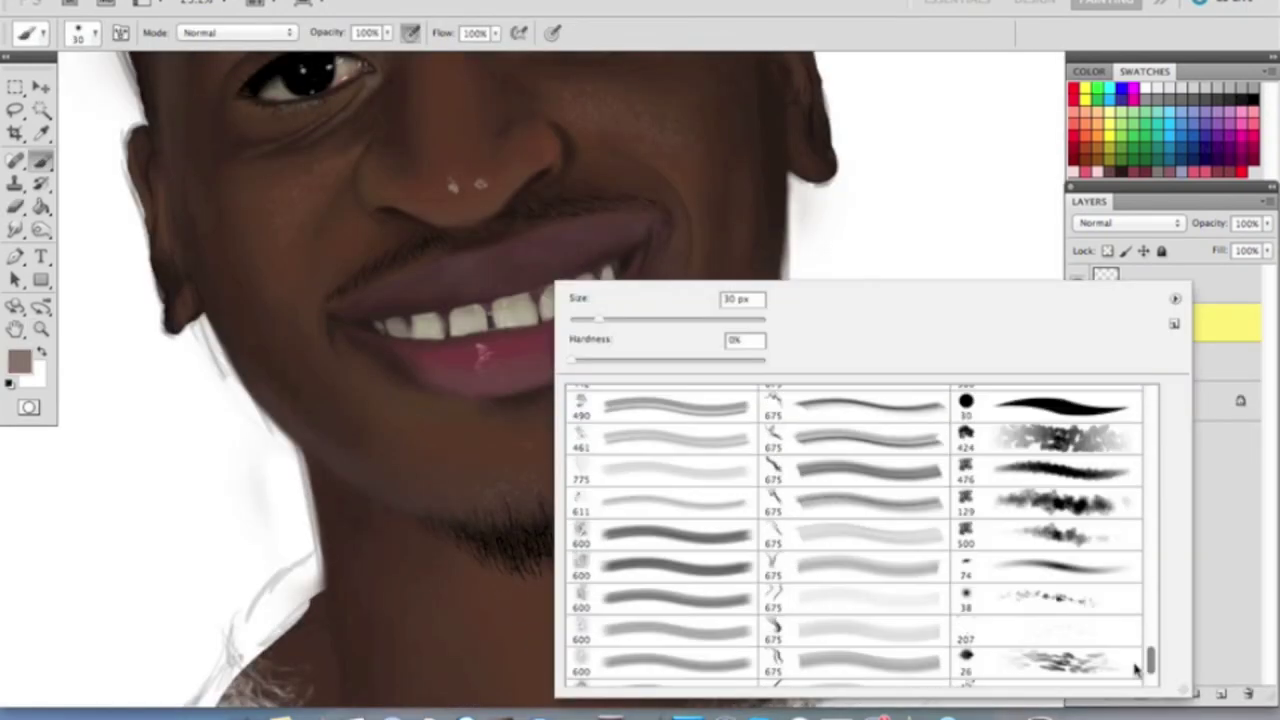
{"action": "right_click", "coordinate": [519, 615]}
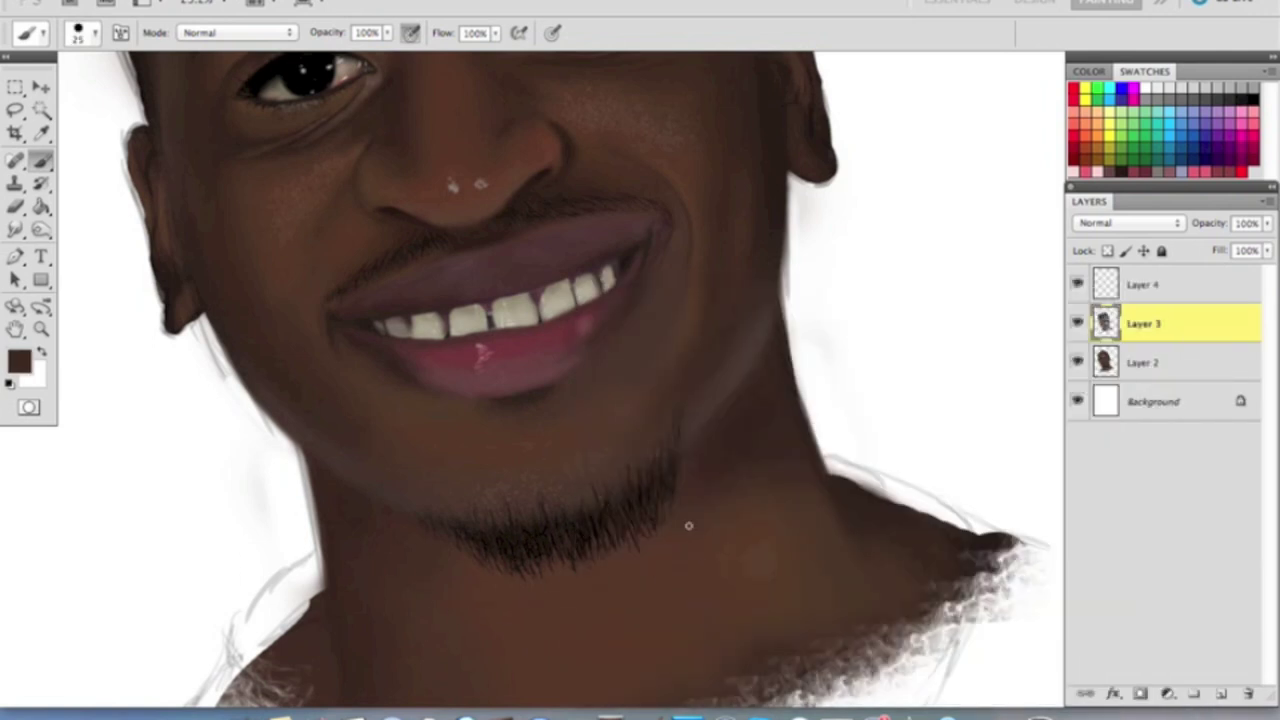
{"action": "scroll", "coordinate": [567, 605], "scroll_direction": "up", "scroll_amount": 3}
{"action": "key", "text": "bracketright"}
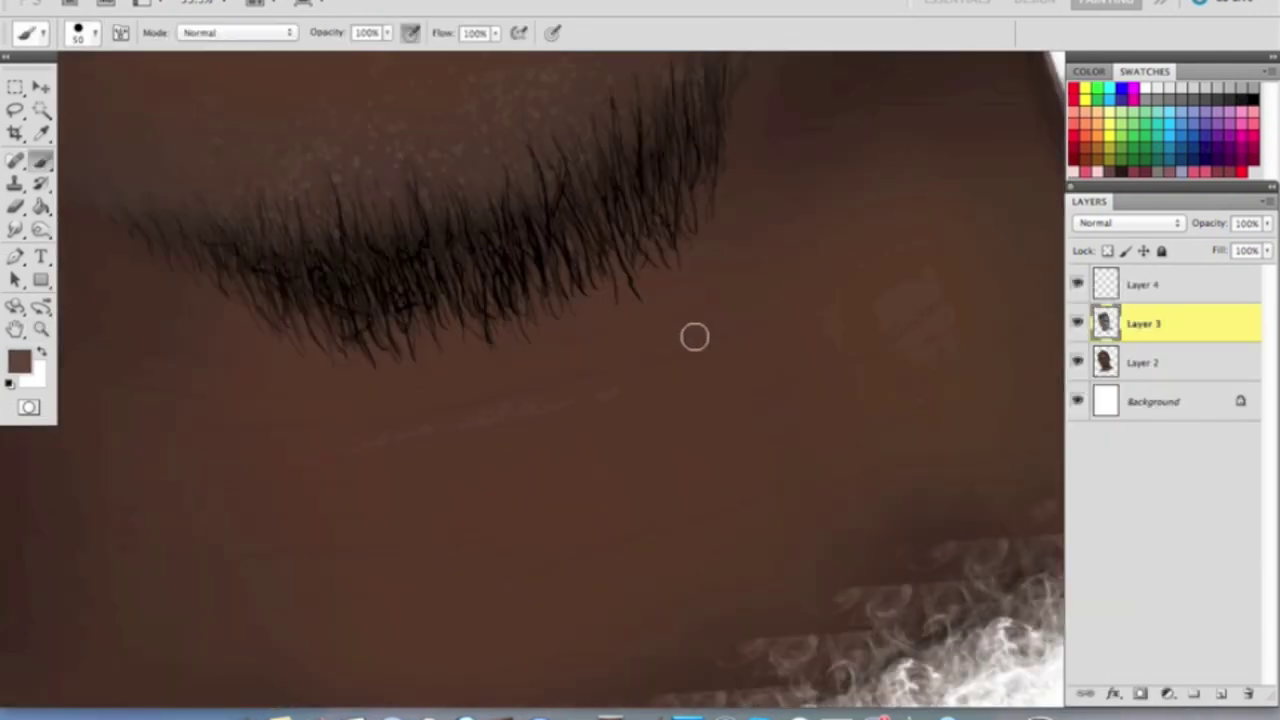
{"action": "scroll", "coordinate": [334, 434], "scroll_direction": "left", "scroll_amount": 3}
{"action": "scroll", "coordinate": [507, 369], "scroll_direction": "down", "scroll_amount": 3}
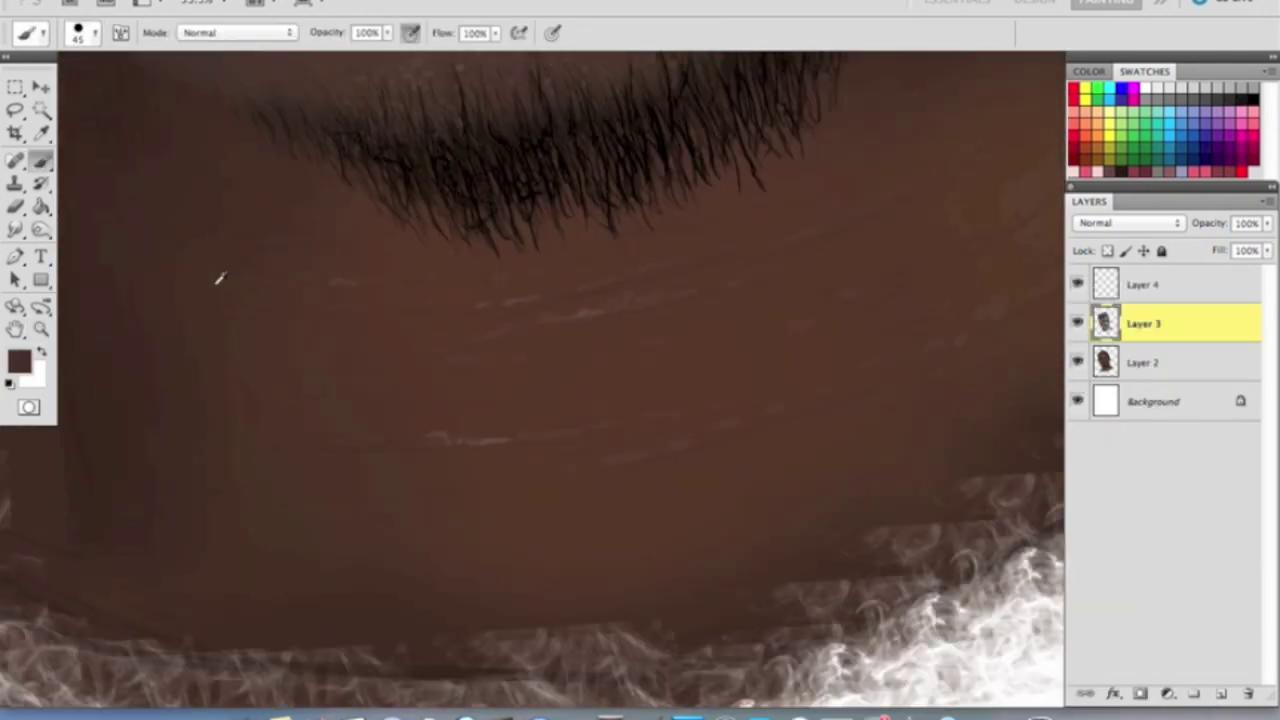
- Try a scattered speckle texture in grey-brown over the neck creases at 250 px
{"action": "scroll", "coordinate": [674, 517], "scroll_direction": "down", "scroll_amount": 3}
{"action": "key", "text": "bracketright"}
{"action": "key", "text": "bracketright"}
{"action": "key", "text": "bracketright"}
{"action": "scroll", "coordinate": [605, 567], "scroll_direction": "up", "scroll_amount": 2}
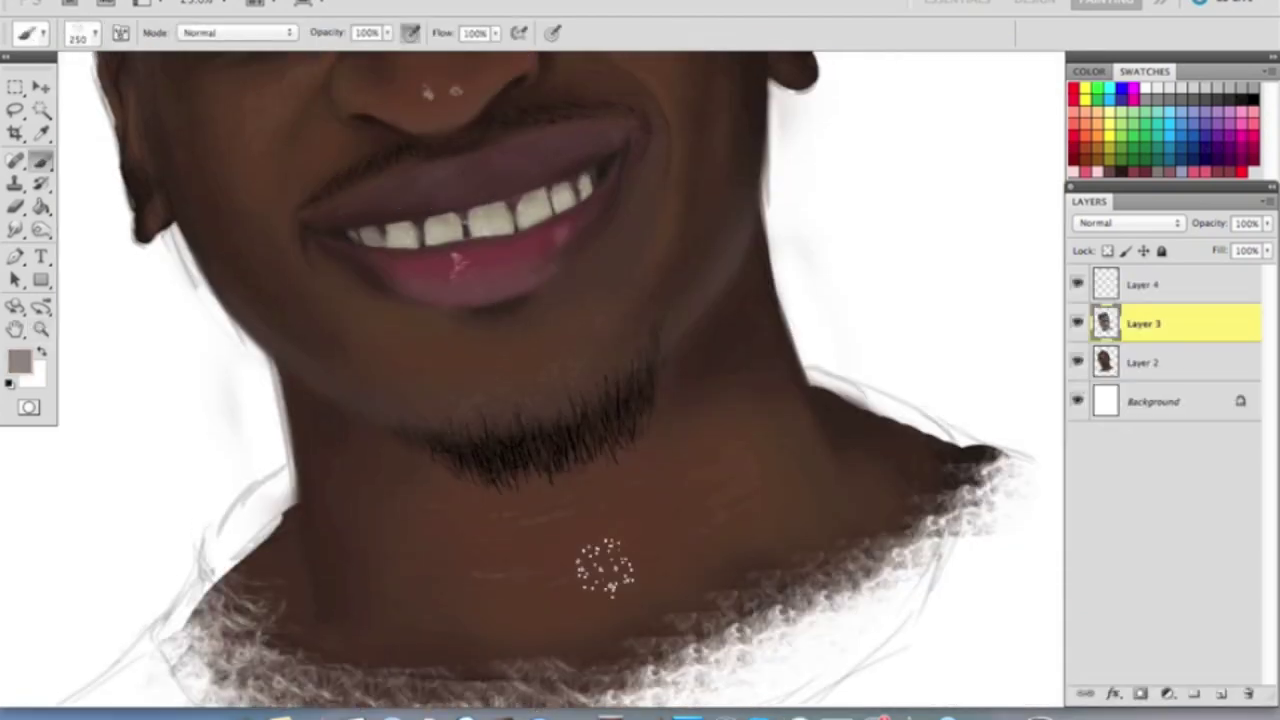
- Merge Layer 4 into Layer 3 and shade the neck below the goatee with soft reddish and dark browns
{"action": "scroll", "coordinate": [605, 567], "scroll_direction": "down", "scroll_amount": 3}
{"action": "scroll", "coordinate": [580, 560], "scroll_direction": "up", "scroll_amount": 3}
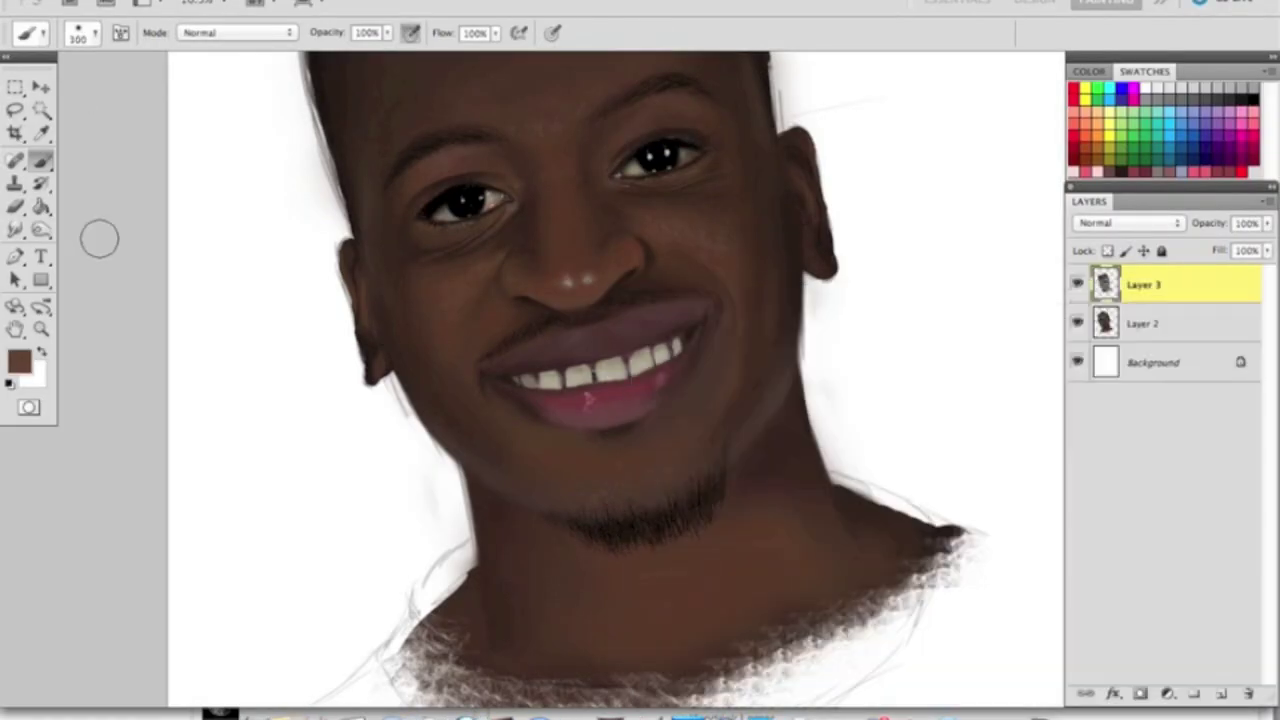
{"action": "scroll", "coordinate": [609, 569], "scroll_direction": "up", "scroll_amount": 3}
{"action": "scroll", "coordinate": [391, 397], "scroll_direction": "down", "scroll_amount": 2}
{"action": "right_click", "coordinate": [472, 285]}
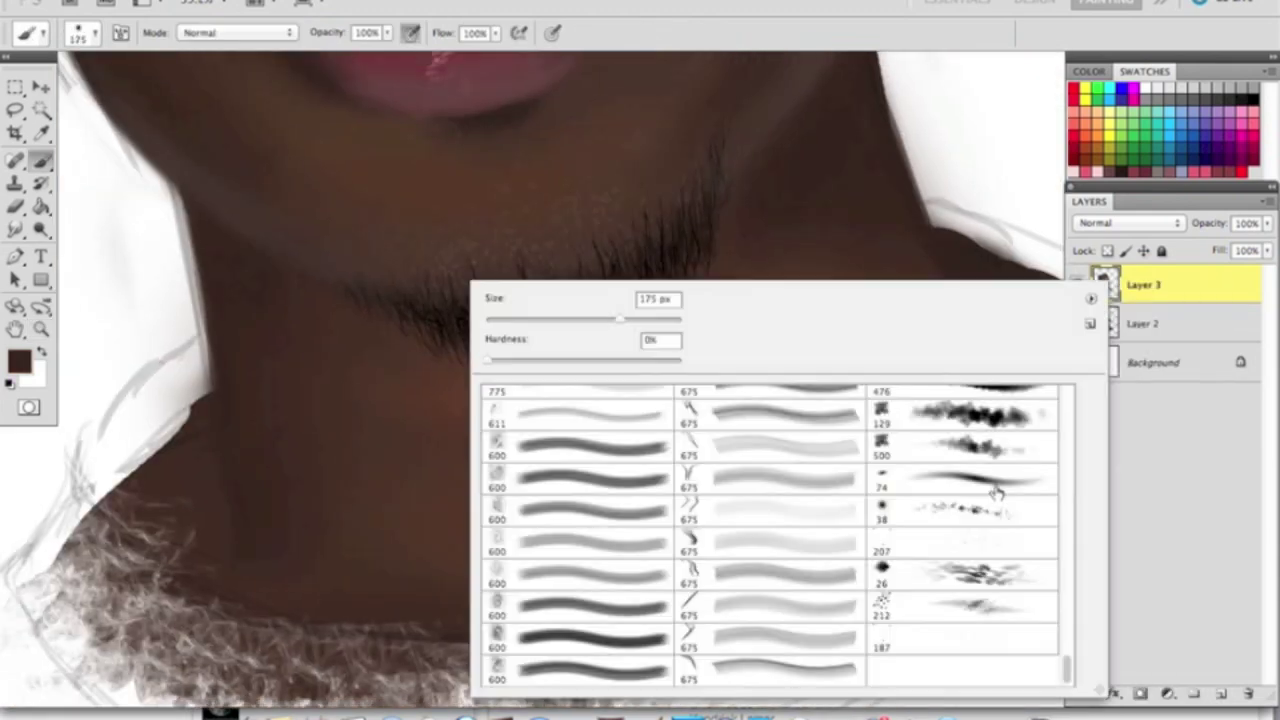
{"action": "key", "text": "Escape"}
{"action": "key", "text": "z"}
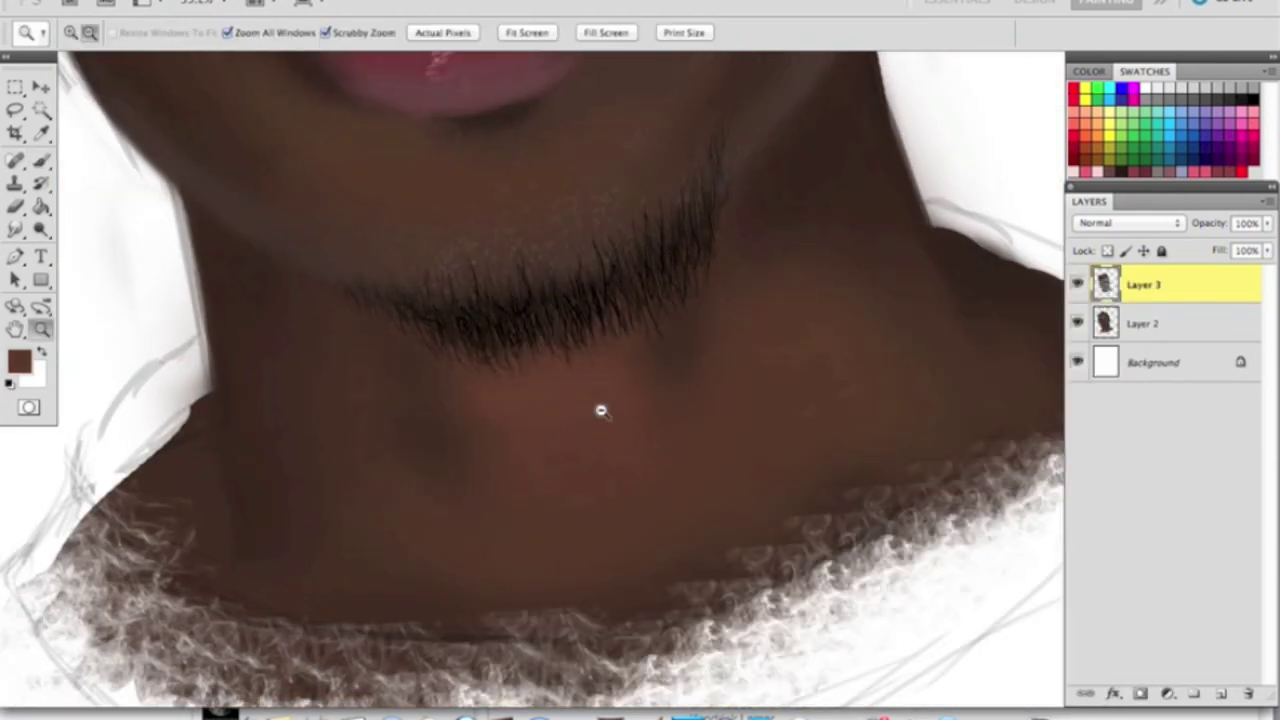
{"action": "left_click", "coordinate": [600, 410], "text": "alt"}
- Block in the T-shirt's collar, shoulders and chest in light grey on a new Layer 4, starting at 250 px
{"action": "key", "text": "b"}
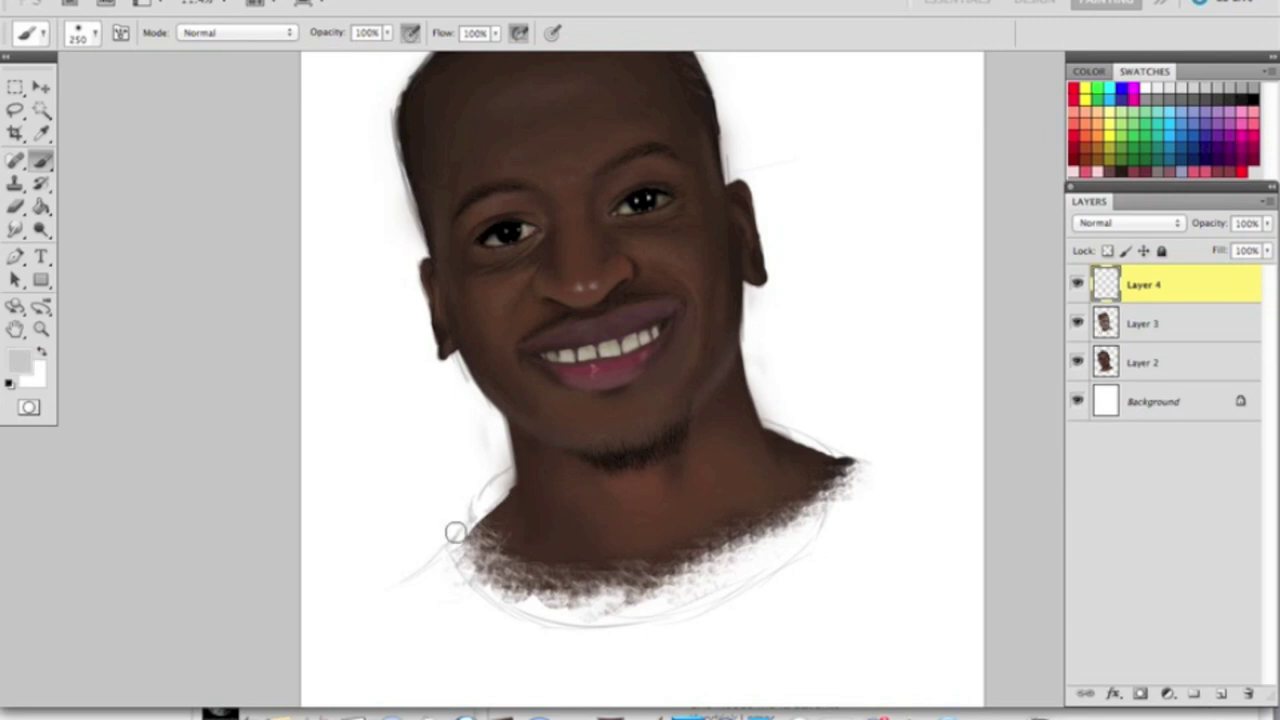
{"action": "mouse_move", "coordinate": [457, 531]}
{"action": "left_mouse_down"}
{"action": "mouse_move", "coordinate": [757, 524]}
{"action": "mouse_move", "coordinate": [837, 467]}
{"action": "left_mouse_up"}
{"action": "key", "text": "bracketright"}
{"action": "key", "text": "bracketright"}
{"action": "mouse_move", "coordinate": [470, 500]}
{"action": "left_mouse_down"}
{"action": "mouse_move", "coordinate": [414, 569]}
{"action": "mouse_move", "coordinate": [846, 509]}
{"action": "mouse_move", "coordinate": [757, 429]}
{"action": "mouse_move", "coordinate": [852, 508]}
{"action": "mouse_move", "coordinate": [306, 697]}
{"action": "mouse_move", "coordinate": [900, 540]}
{"action": "mouse_move", "coordinate": [402, 600]}
{"action": "mouse_move", "coordinate": [430, 660]}
{"action": "mouse_move", "coordinate": [960, 640]}
{"action": "left_mouse_up"}
{"action": "key", "text": "bracketright"}
- Shade the collar edges beside the neck and the shoulder seams with darker greys at 80 to 90 px
{"action": "key", "text": "bracketleft"}
{"action": "key", "text": "bracketleft"}
{"action": "key", "text": "bracketleft"}
{"action": "key", "text": "bracketleft"}
{"action": "key", "text": "bracketleft"}
{"action": "key", "text": "bracketleft"}
{"action": "key", "text": "bracketleft"}
{"action": "key", "text": "bracketleft"}
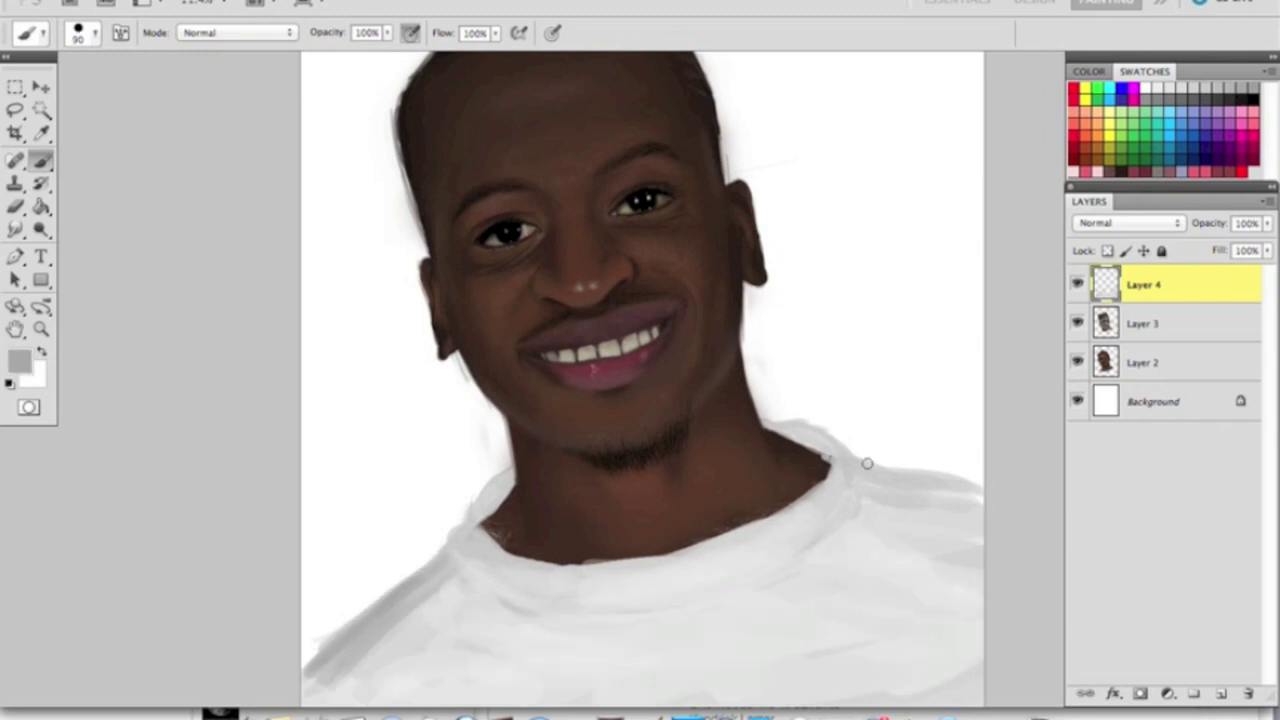
{"action": "left_click", "coordinate": [520, 548], "text": "alt"}
{"action": "left_click_drag", "start_coordinate": [520, 548], "coordinate": [488, 495]}
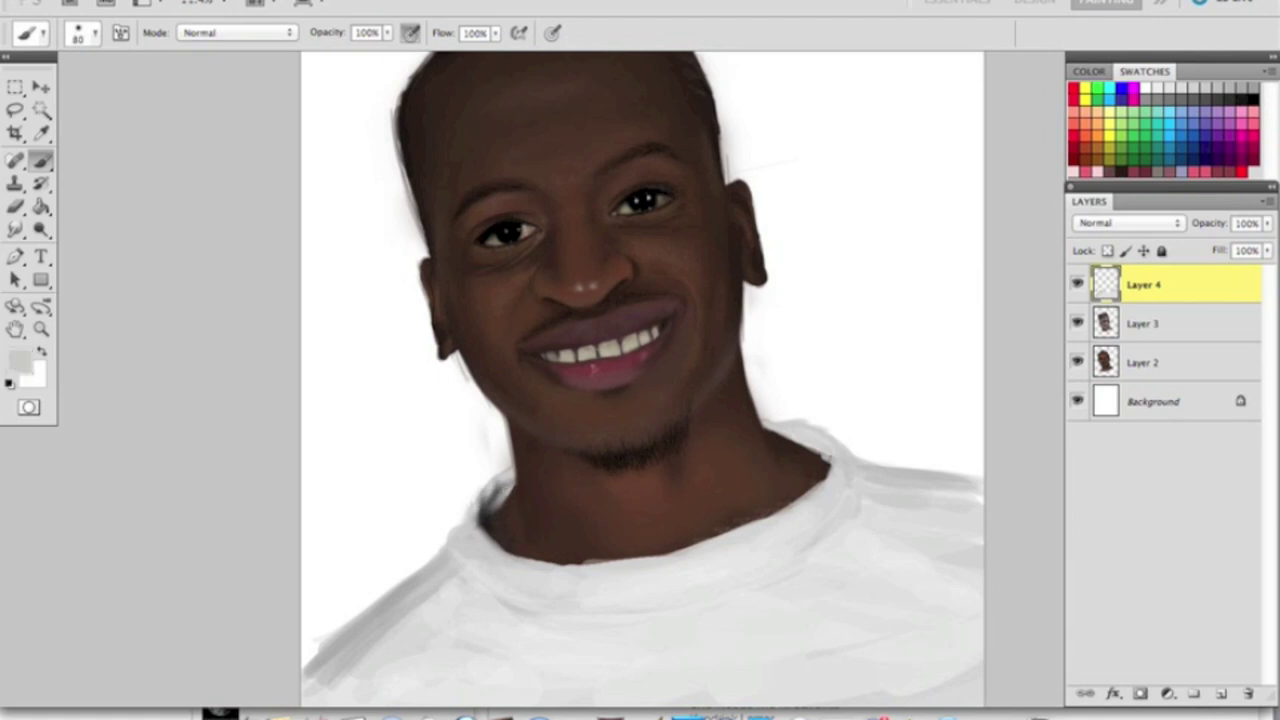
{"action": "left_click_drag", "start_coordinate": [766, 425], "coordinate": [826, 455]}
- Blend sampled light greys over the collar and chest folds of the T-shirt with a larger brush
{"action": "left_click", "coordinate": [828, 457], "text": "alt"}
{"action": "key", "text": "bracketright"}
{"action": "key", "text": "bracketright"}
{"action": "key", "text": "bracketright"}
{"action": "key", "text": "bracketright"}
{"action": "key", "text": "bracketright"}
{"action": "key", "text": "bracketright"}
{"action": "left_click", "coordinate": [658, 521], "text": "alt"}
{"action": "mouse_move", "coordinate": [470, 530]}
{"action": "left_mouse_down"}
{"action": "mouse_move", "coordinate": [840, 454]}
{"action": "mouse_move", "coordinate": [486, 573]}
{"action": "mouse_move", "coordinate": [988, 529]}
{"action": "mouse_move", "coordinate": [496, 660]}
{"action": "mouse_move", "coordinate": [946, 597]}
{"action": "left_mouse_up"}
- Paint dashed near-white stitching along the T-shirt's left-hand shoulder seam at 50 px
{"action": "key", "text": "bracketleft"}
{"action": "key", "text": "bracketleft"}
{"action": "key", "text": "bracketleft"}
{"action": "key", "text": "bracketleft"}
{"action": "left_click", "coordinate": [322, 665], "text": "alt"}
{"action": "key", "text": "bracketleft"}
{"action": "left_click_drag", "start_coordinate": [440, 568], "coordinate": [338, 655]}
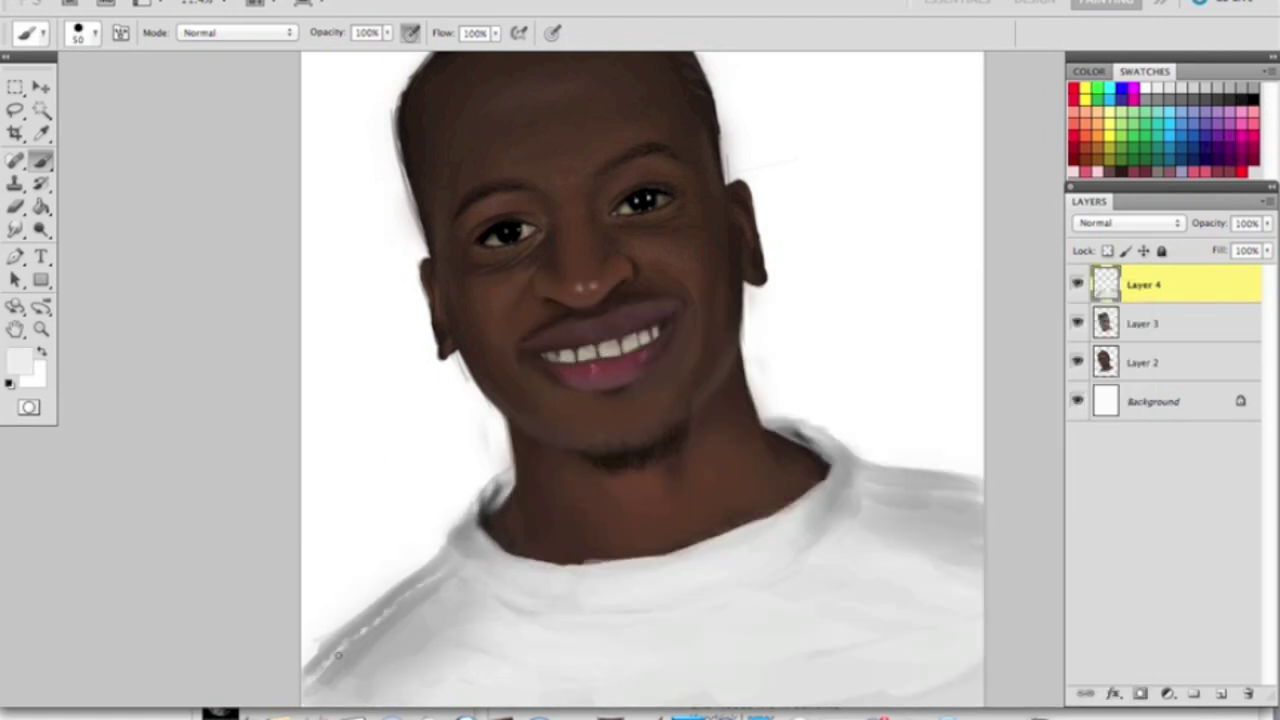
{"action": "left_click", "coordinate": [801, 435], "text": "alt"}
{"action": "left_click", "coordinate": [363, 620], "text": "alt"}
- Reduce the brush size and add strokes to the goatee on the chin
{"action": "key", "text": "z"}
{"action": "left_click", "coordinate": [772, 396], "text": "alt"}
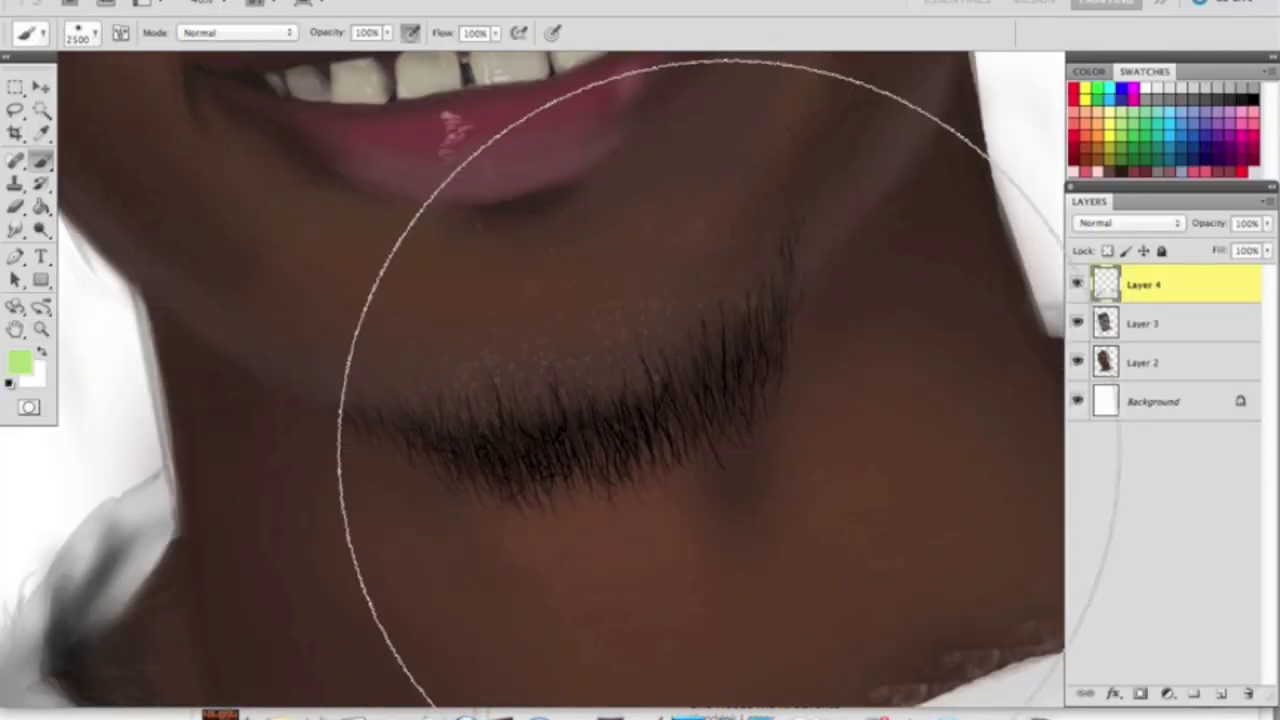
{"action": "key", "text": "bracketleft"}
{"action": "left_click_drag", "start_coordinate": [560, 430], "coordinate": [623, 443]}
{"action": "key", "text": "z"}
{"action": "left_click", "coordinate": [529, 463], "text": "alt"}
{"action": "key", "text": "b"}
- Draw short black hairs along the left-hand edge of the head above the ear at 30 to 35 px
{"action": "right_click", "coordinate": [640, 290]}
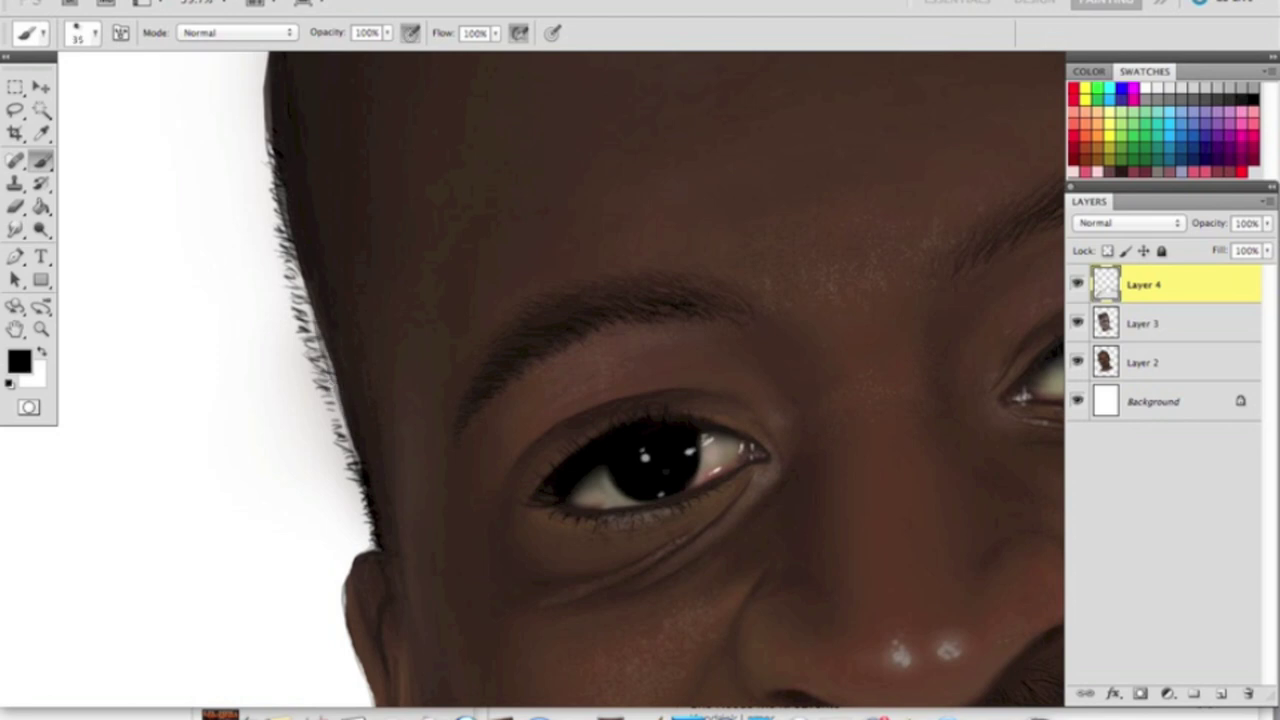
{"action": "key", "text": "]"}
{"action": "left_click_drag", "start_coordinate": [339, 404], "coordinate": [317, 326]}
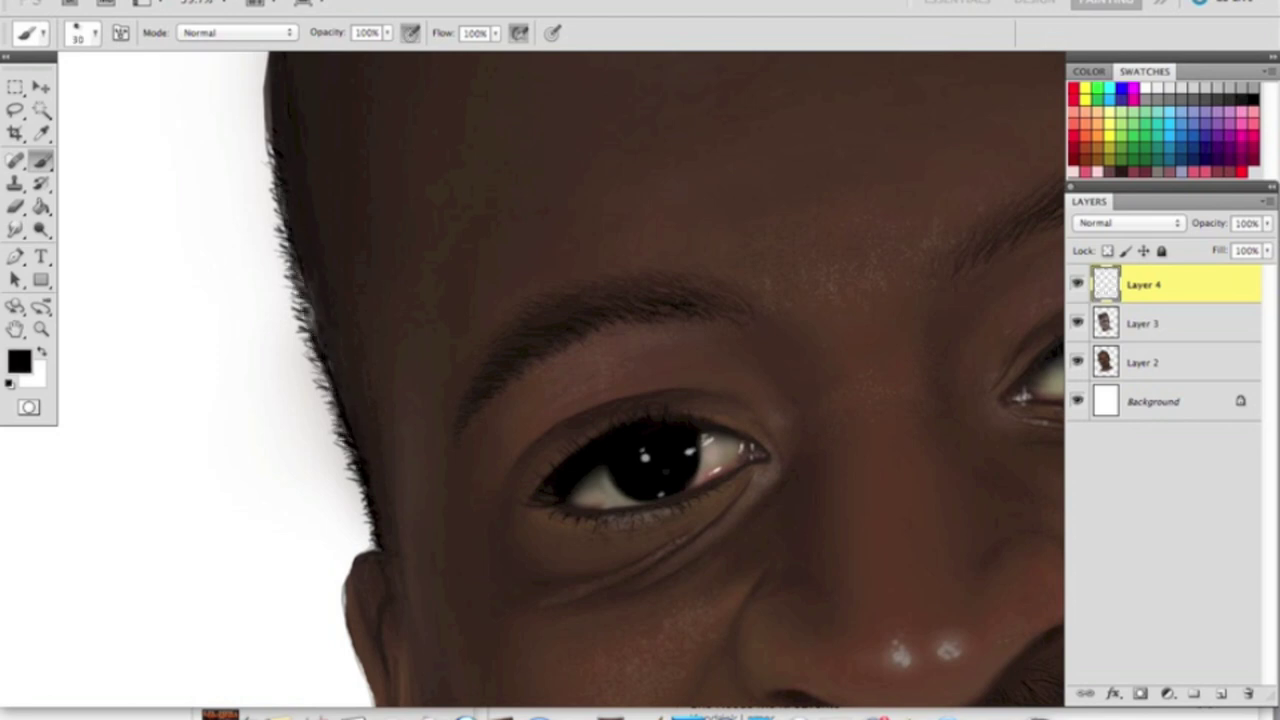
{"action": "key", "text": "]"}
{"action": "mouse_move", "coordinate": [351, 393]}
{"action": "left_mouse_down"}
{"action": "mouse_move", "coordinate": [339, 359]}
{"action": "mouse_move", "coordinate": [343, 309]}
{"action": "left_mouse_up"}
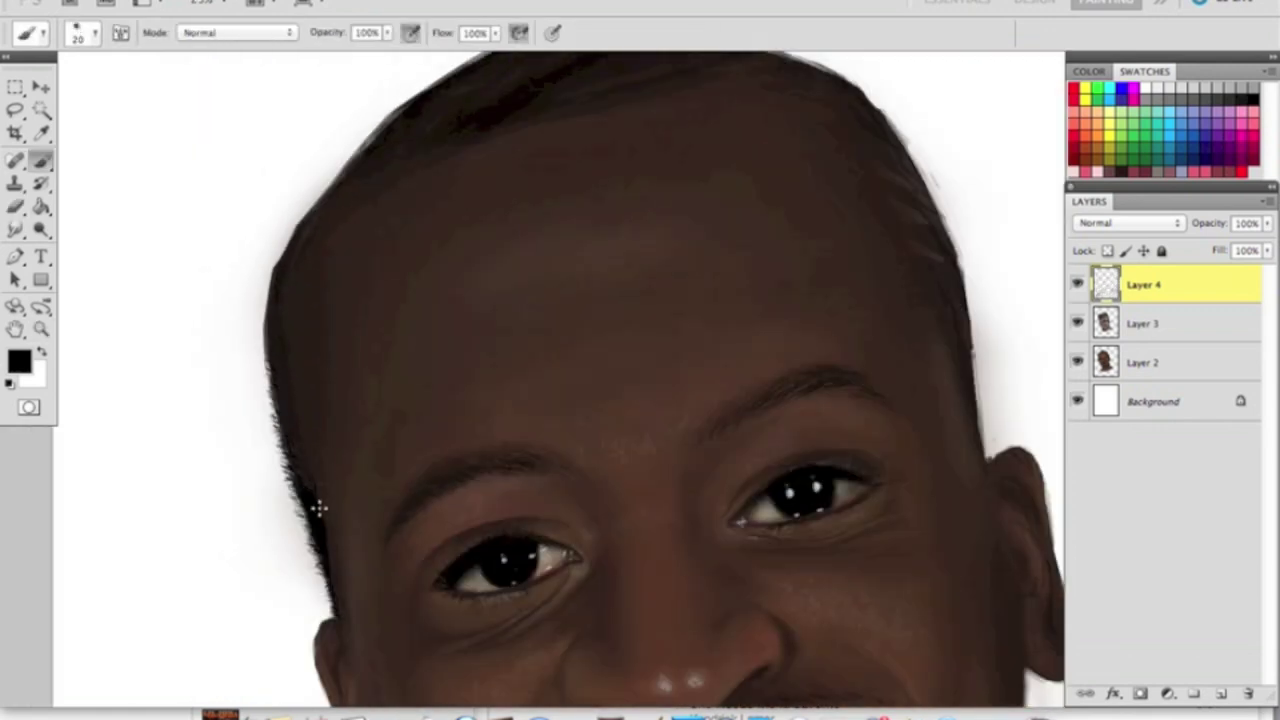
- Thicken the black hair at the left-hand temple with strokes at 20 px
{"action": "scroll", "coordinate": [318, 508], "scroll_direction": "up", "scroll_amount": 3}
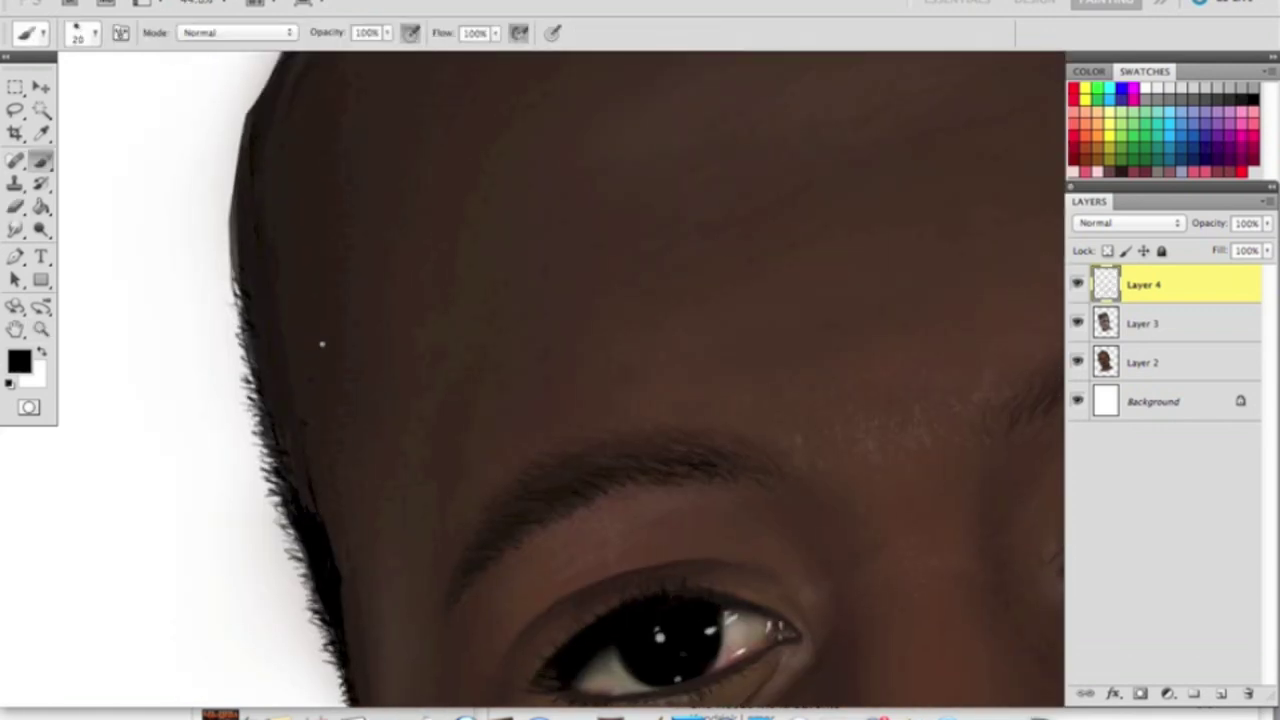
{"action": "left_click_drag", "start_coordinate": [287, 461], "coordinate": [292, 400]}
{"action": "key", "text": "e"}
{"action": "key", "text": "b"}
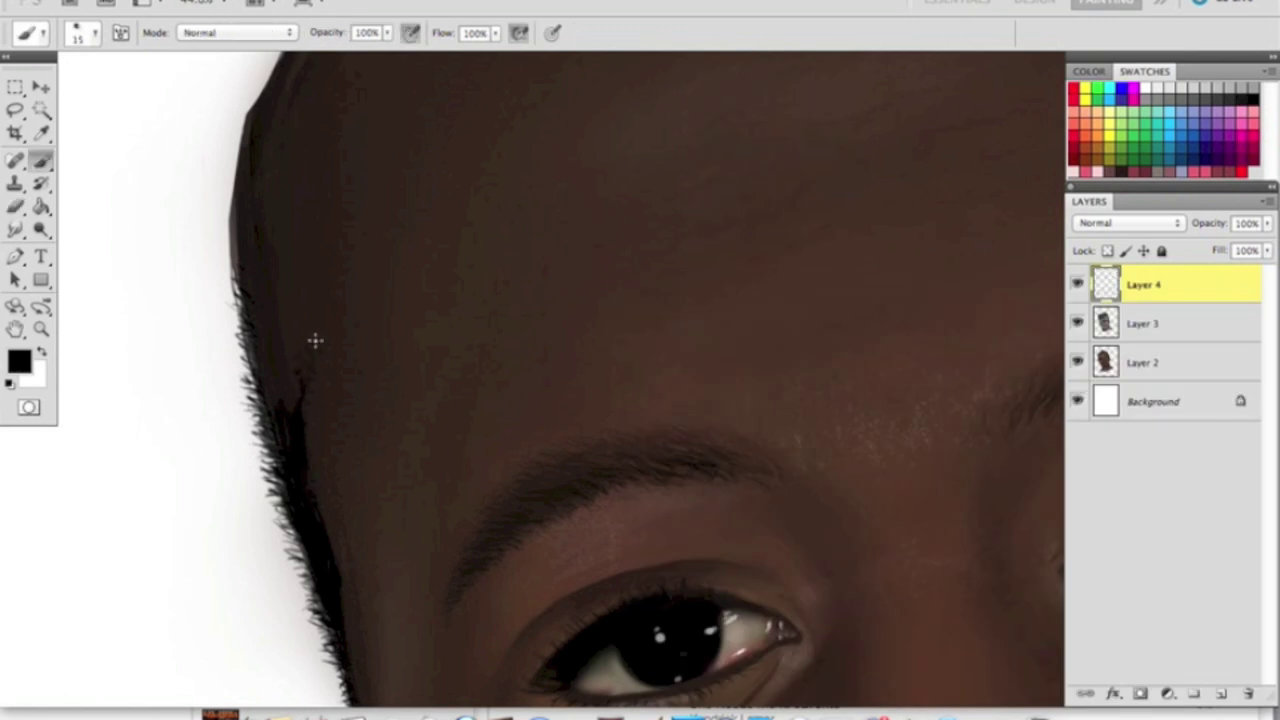
- Sketch the thin black hairline from the left-hand temple up around the forehead
{"action": "key", "text": "ctrl+0"}
{"action": "scroll", "coordinate": [306, 337], "scroll_direction": "up", "scroll_amount": 3}
{"action": "key", "text": "e"}
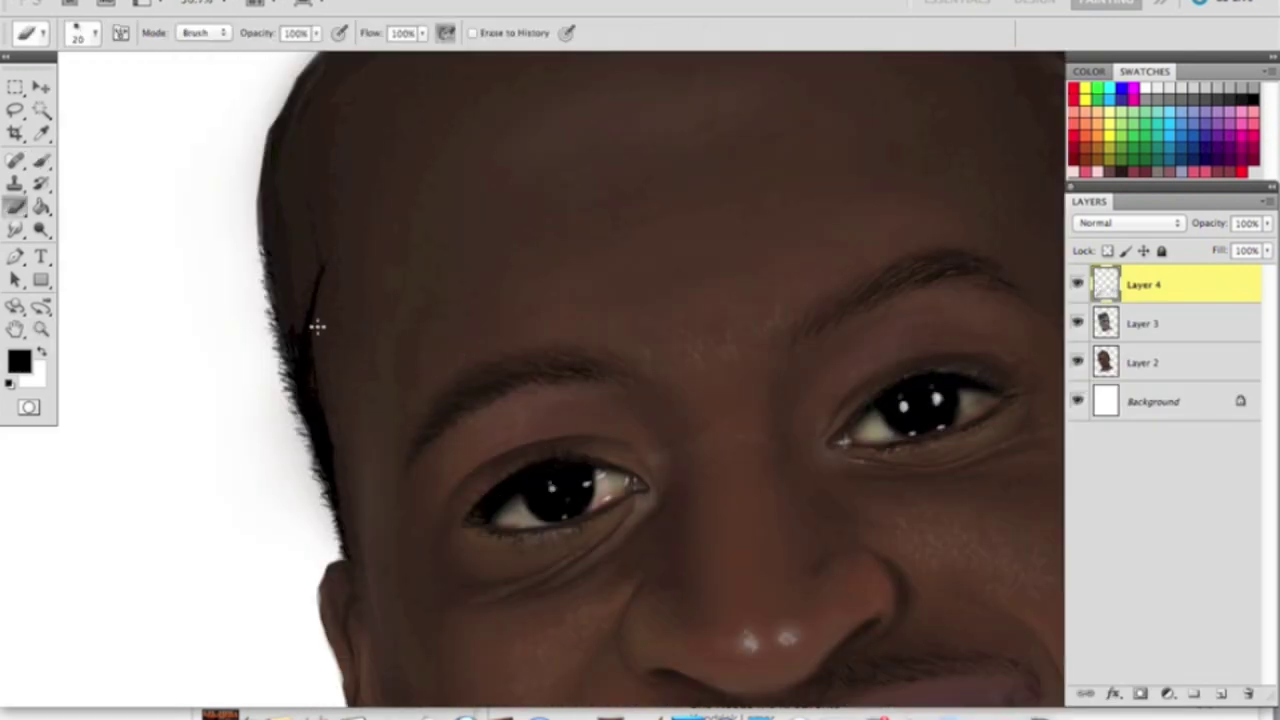
{"action": "key", "text": "b"}
{"action": "left_click_drag", "start_coordinate": [314, 329], "coordinate": [371, 447]}
{"action": "scroll", "coordinate": [348, 344], "scroll_direction": "down", "scroll_amount": 2}
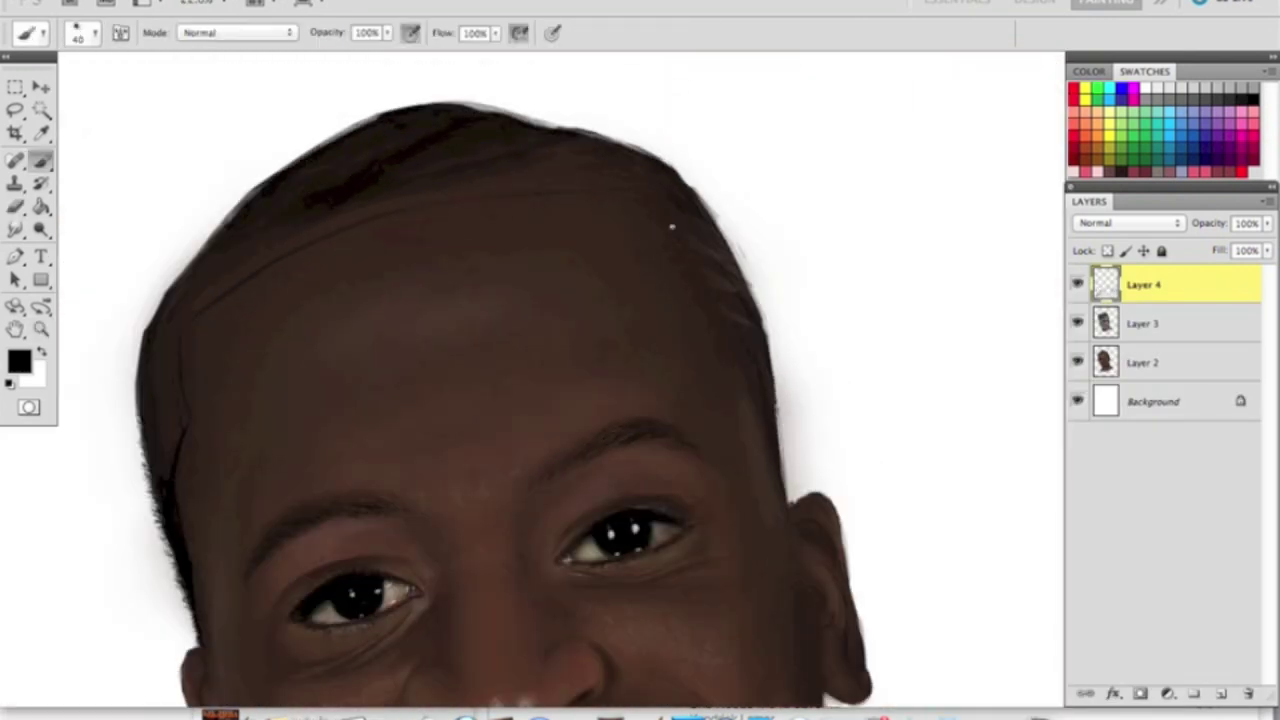
- Erase stray marks beside the head on the layer below with an 80 px eraser
{"action": "scroll", "coordinate": [586, 283], "scroll_direction": "down", "scroll_amount": 2}
{"action": "key", "text": "z"}
{"action": "left_click", "coordinate": [480, 426]}
{"action": "key", "text": "e"}
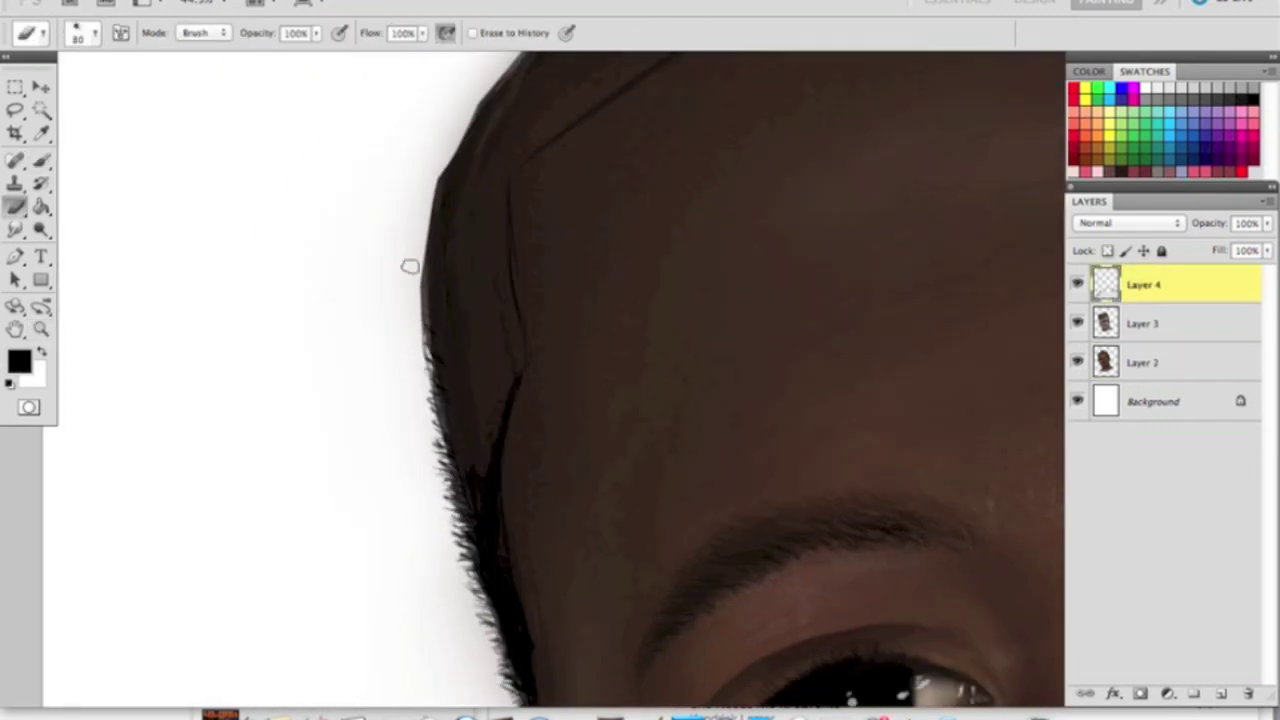
{"action": "key", "text": "alt+bracketleft"}
{"action": "key", "text": "alt+bracketleft"}
{"action": "mouse_move", "coordinate": [655, 88]}
{"action": "left_mouse_down"}
{"action": "mouse_move", "coordinate": [474, 423]}
{"action": "mouse_move", "coordinate": [600, 250]}
{"action": "left_mouse_up"}
{"action": "key", "text": "alt+bracketright"}
- Choose a hard round eraser at 40 px and clean the smudges around the head on Layer 3
{"action": "right_click", "coordinate": [634, 280]}
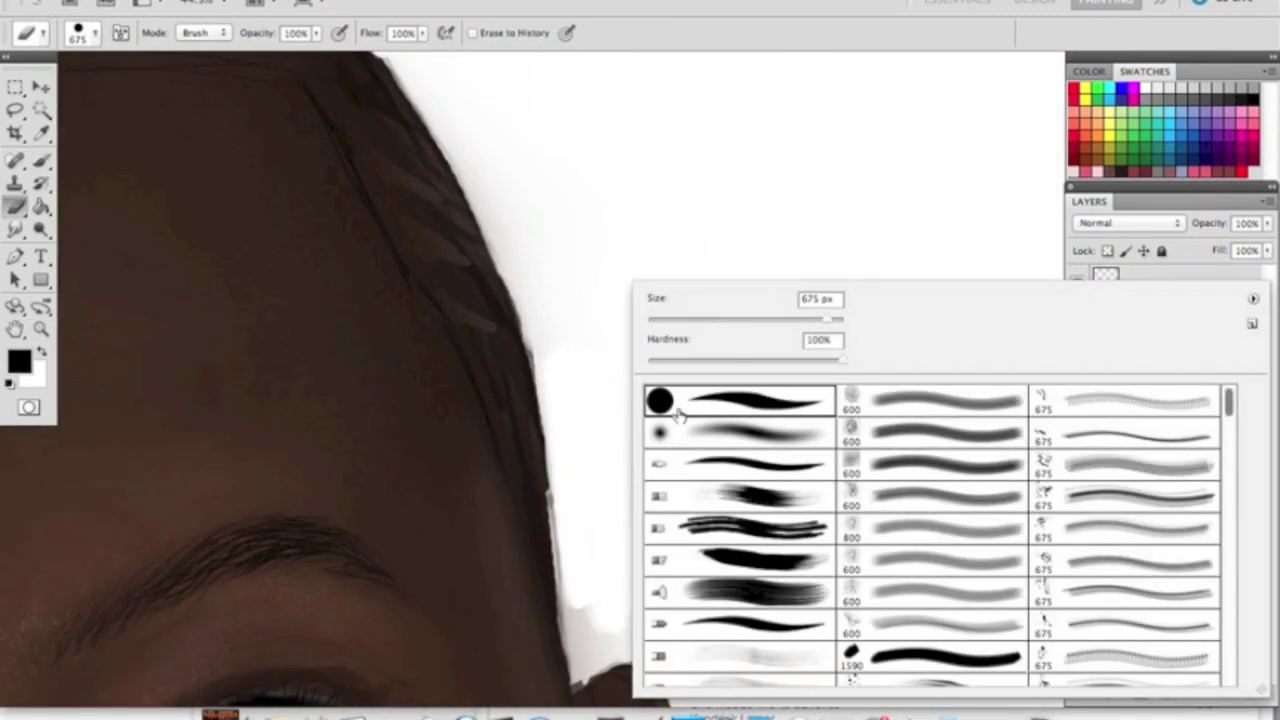
{"action": "type", "text": "40"}
{"action": "key", "text": "Return"}
{"action": "scroll", "coordinate": [605, 427], "scroll_direction": "down", "scroll_amount": 3}
{"action": "scroll", "coordinate": [605, 427], "scroll_direction": "up", "scroll_amount": 3}
{"action": "left_click_drag", "start_coordinate": [731, 409], "coordinate": [480, 323]}
{"action": "scroll", "coordinate": [666, 417], "scroll_direction": "down", "scroll_amount": 3}
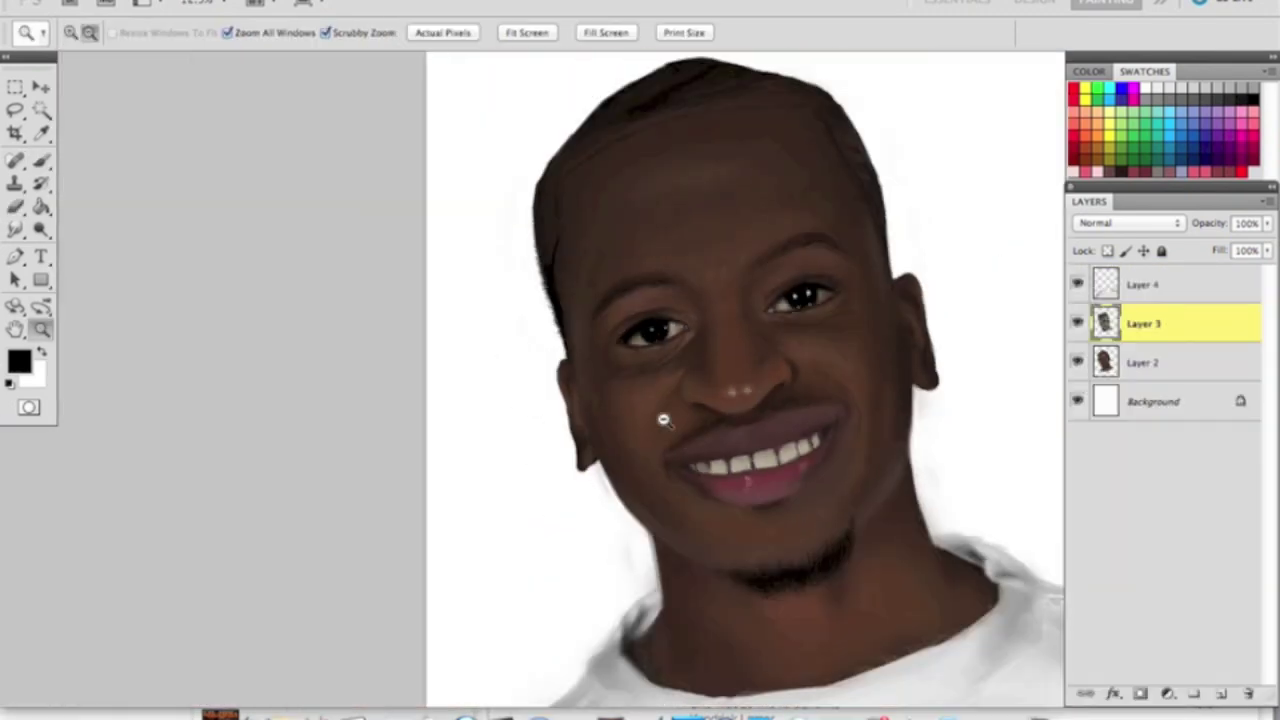
- Return to Layer 4 and fill the hair at the left-hand temple with solid black
{"action": "scroll", "coordinate": [498, 465], "scroll_direction": "up", "scroll_amount": 3}
{"action": "key", "text": "bracketright"}
{"action": "key", "text": "bracketright"}
{"action": "scroll", "coordinate": [498, 465], "scroll_direction": "down", "scroll_amount": 3}
{"action": "scroll", "coordinate": [537, 500], "scroll_direction": "up", "scroll_amount": 3}
{"action": "key", "text": "alt+bracketright"}
{"action": "key", "text": "b"}
{"action": "mouse_move", "coordinate": [522, 175]}
{"action": "left_mouse_down"}
{"action": "mouse_move", "coordinate": [518, 318]}
{"action": "mouse_move", "coordinate": [500, 80]}
{"action": "left_mouse_up"}
- Break up the inner edge of the left-hand temple hair with a scattered bristle eraser at 15 px
{"action": "key", "text": "e"}
{"action": "right_click", "coordinate": [592, 262]}
{"action": "key", "text": "Escape"}
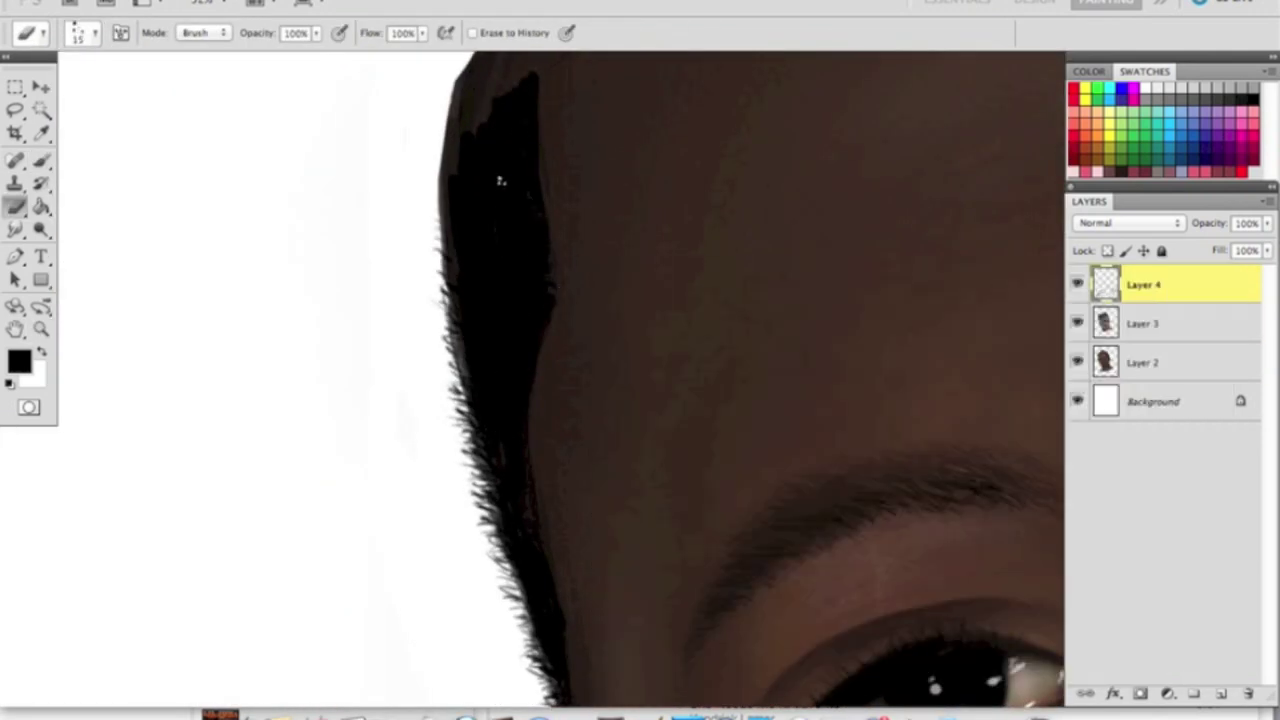
{"action": "left_click_drag", "start_coordinate": [510, 148], "coordinate": [543, 337]}
{"action": "key", "text": "b"}
{"action": "key", "text": "e"}
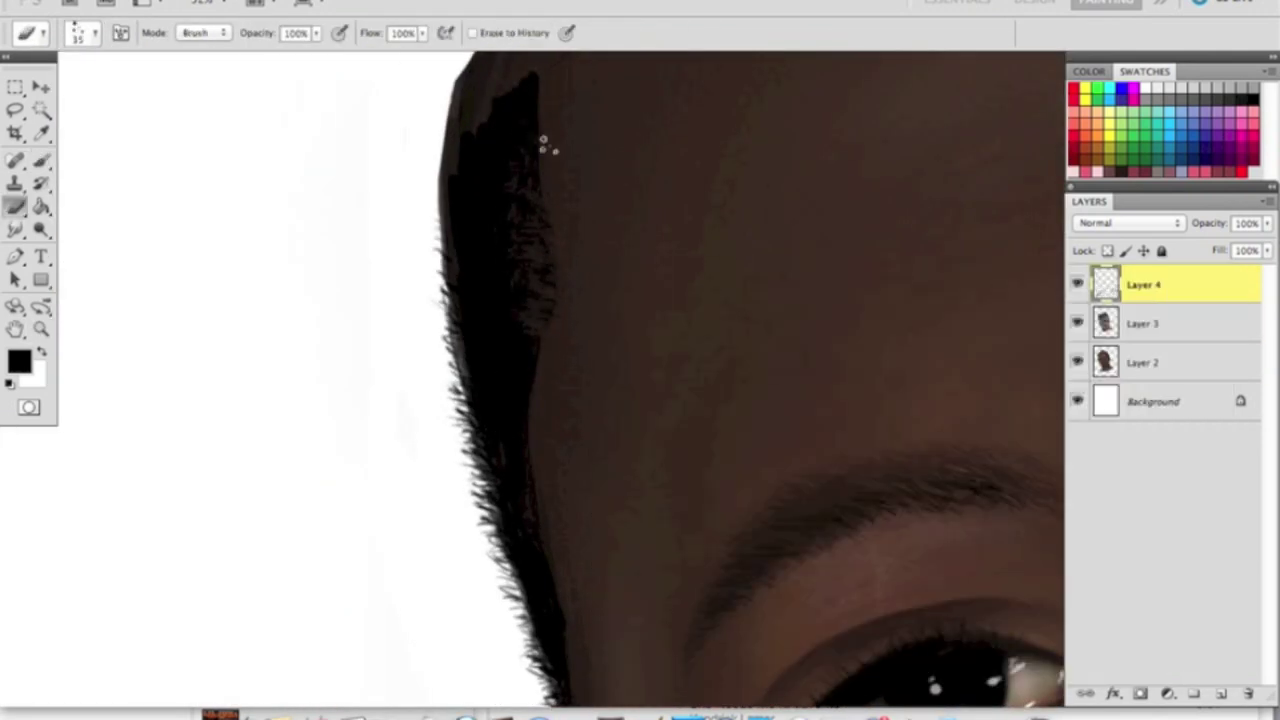
- Fill the rest of the hair with solid black across the crown and down the right-hand side
{"action": "scroll", "coordinate": [543, 143], "scroll_direction": "down", "scroll_amount": 2}
{"action": "key", "text": "b"}
{"action": "mouse_move", "coordinate": [377, 423]}
{"action": "left_mouse_down"}
{"action": "mouse_move", "coordinate": [443, 367]}
{"action": "mouse_move", "coordinate": [427, 329]}
{"action": "mouse_move", "coordinate": [737, 200]}
{"action": "left_mouse_up"}
{"action": "scroll", "coordinate": [737, 200], "scroll_direction": "right", "scroll_amount": 5}
{"action": "key", "text": "bracketleft"}
{"action": "mouse_move", "coordinate": [600, 200]}
{"action": "left_mouse_down"}
{"action": "mouse_move", "coordinate": [722, 470]}
{"action": "mouse_move", "coordinate": [645, 380]}
{"action": "mouse_move", "coordinate": [625, 250]}
{"action": "left_mouse_up"}
{"action": "scroll", "coordinate": [722, 470], "scroll_direction": "down", "scroll_amount": 2}
{"action": "scroll", "coordinate": [640, 463], "scroll_direction": "down", "scroll_amount": 2}
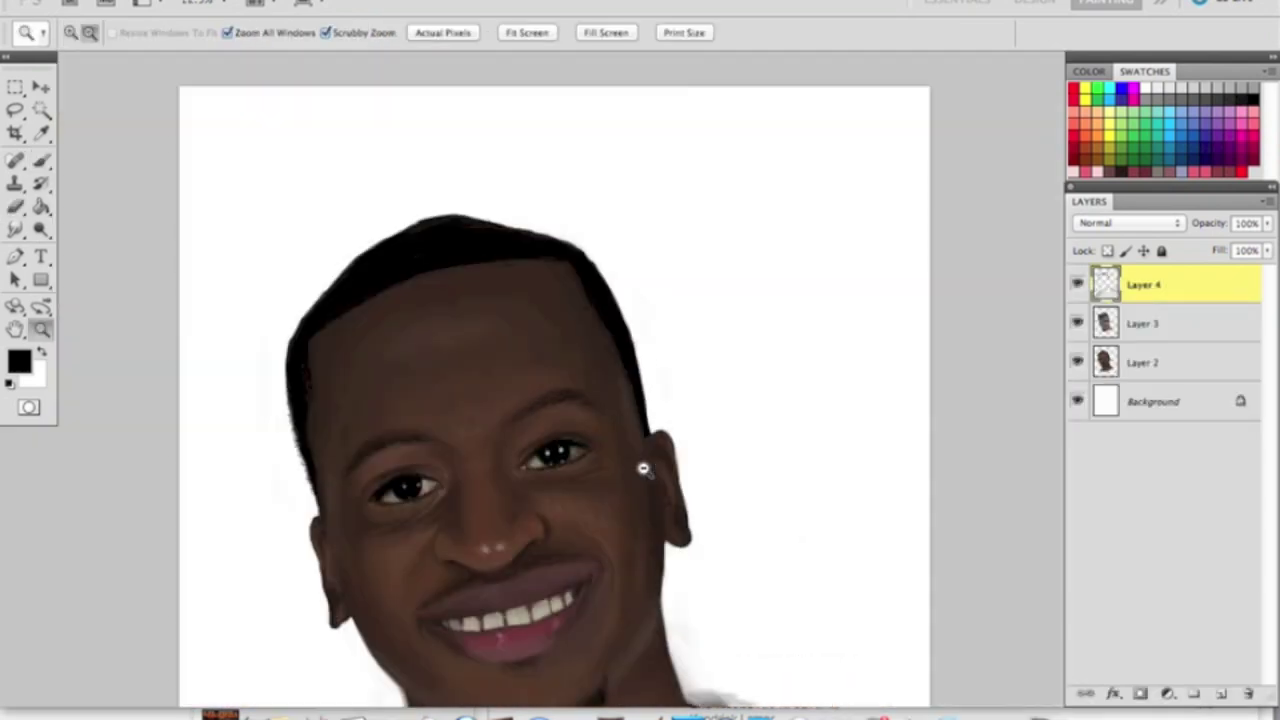
- Smooth the outer contour of the black hair over the crown and both sides with a 60 px brush
{"action": "scroll", "coordinate": [640, 463], "scroll_direction": "up", "scroll_amount": 1}
{"action": "left_click_drag", "start_coordinate": [735, 275], "coordinate": [665, 130]}
{"action": "key", "text": "bracketright"}
{"action": "key", "text": "bracketright"}
{"action": "key", "text": "bracketright"}
{"action": "mouse_move", "coordinate": [355, 235]}
{"action": "left_mouse_down"}
{"action": "mouse_move", "coordinate": [425, 146]}
{"action": "mouse_move", "coordinate": [485, 98]}
{"action": "mouse_move", "coordinate": [622, 161]}
{"action": "mouse_move", "coordinate": [598, 114]}
{"action": "mouse_move", "coordinate": [628, 117]}
{"action": "mouse_move", "coordinate": [562, 91]}
{"action": "left_mouse_up"}
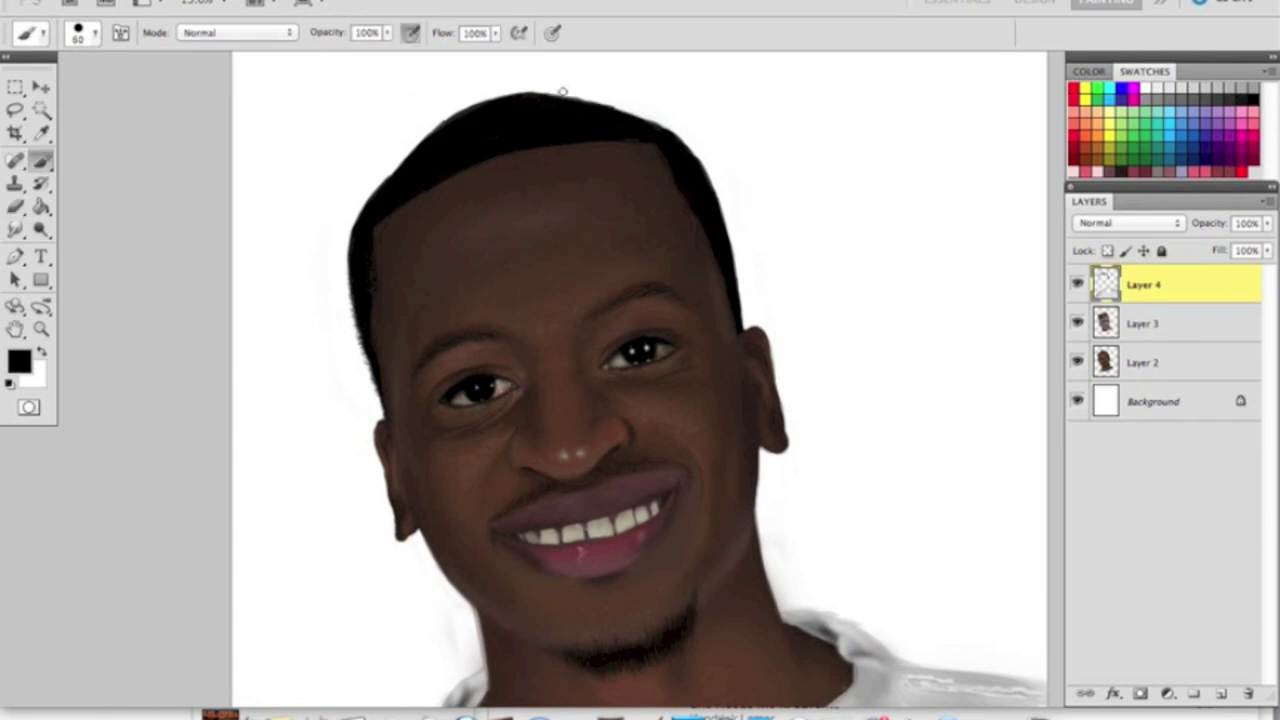
- Tint the corners of the left-hand eye's white with dark pink at 35 px on Layer 3
{"action": "key", "text": "z"}
{"action": "left_click", "coordinate": [594, 467], "text": "alt"}
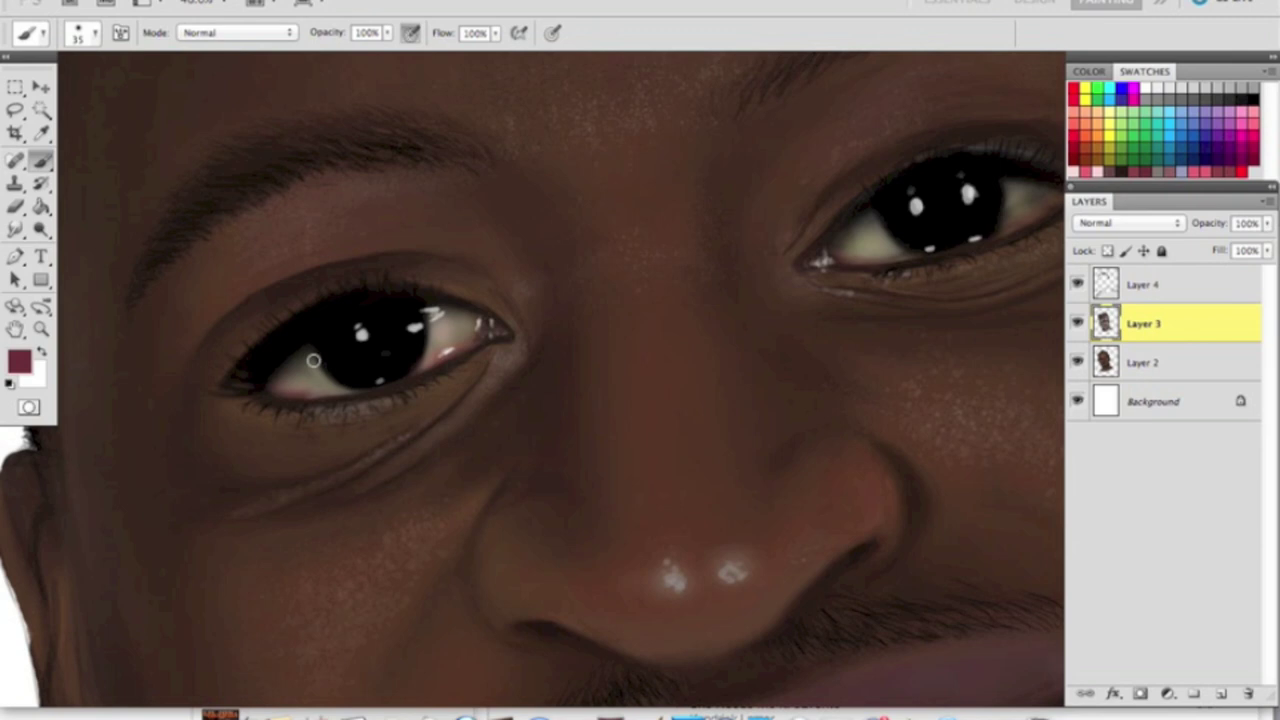
{"action": "key", "text": "d"}
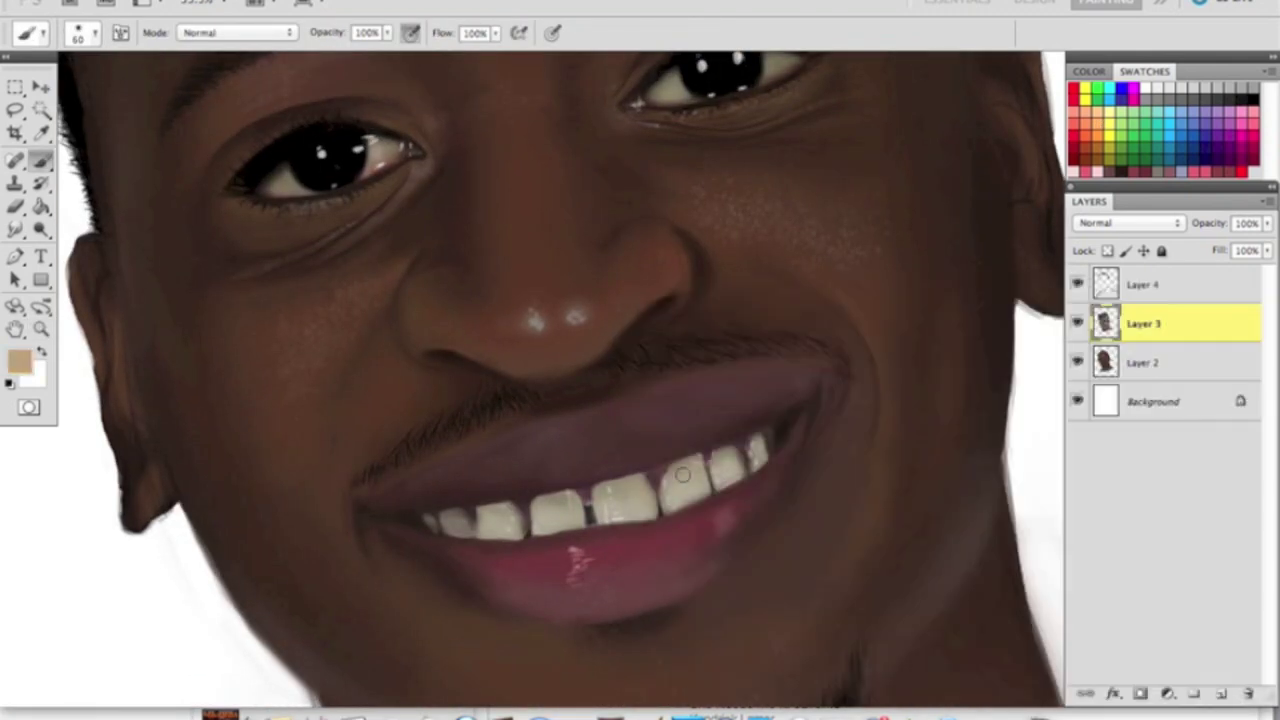
- Tint the upper teeth with cream and yellowish tones sampled from the teeth on Layer 3
{"action": "left_click", "coordinate": [556, 513], "text": "alt"}
{"action": "left_click", "coordinate": [637, 499], "text": "alt"}
{"action": "key", "text": "bracketright"}
{"action": "key", "text": "bracketright"}
{"action": "key", "text": "bracketright"}
{"action": "key", "text": "bracketright"}
{"action": "left_click", "coordinate": [588, 512], "text": "alt"}
{"action": "key", "text": "bracketleft"}
{"action": "key", "text": "bracketleft"}
{"action": "key", "text": "bracketleft"}
{"action": "key", "text": "bracketleft"}
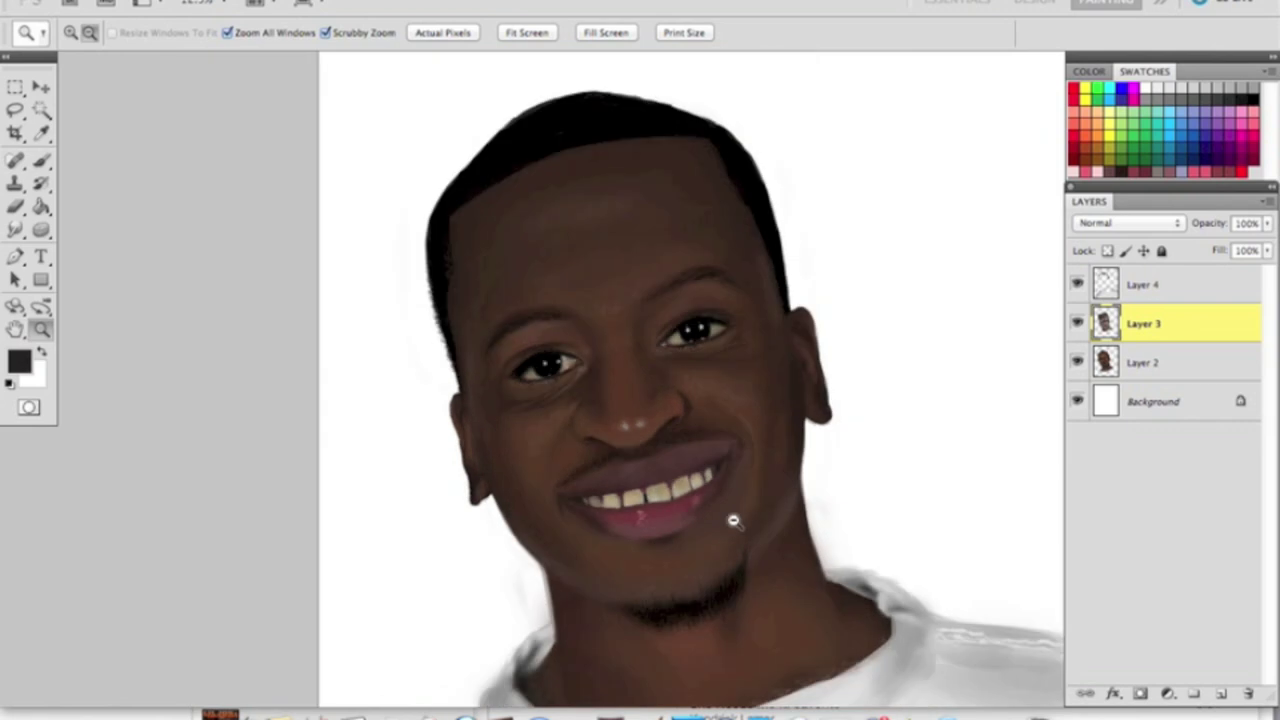
- Add small off-white highlights to the upper teeth with a 15 px hard round brush
{"action": "right_click", "coordinate": [588, 400]}
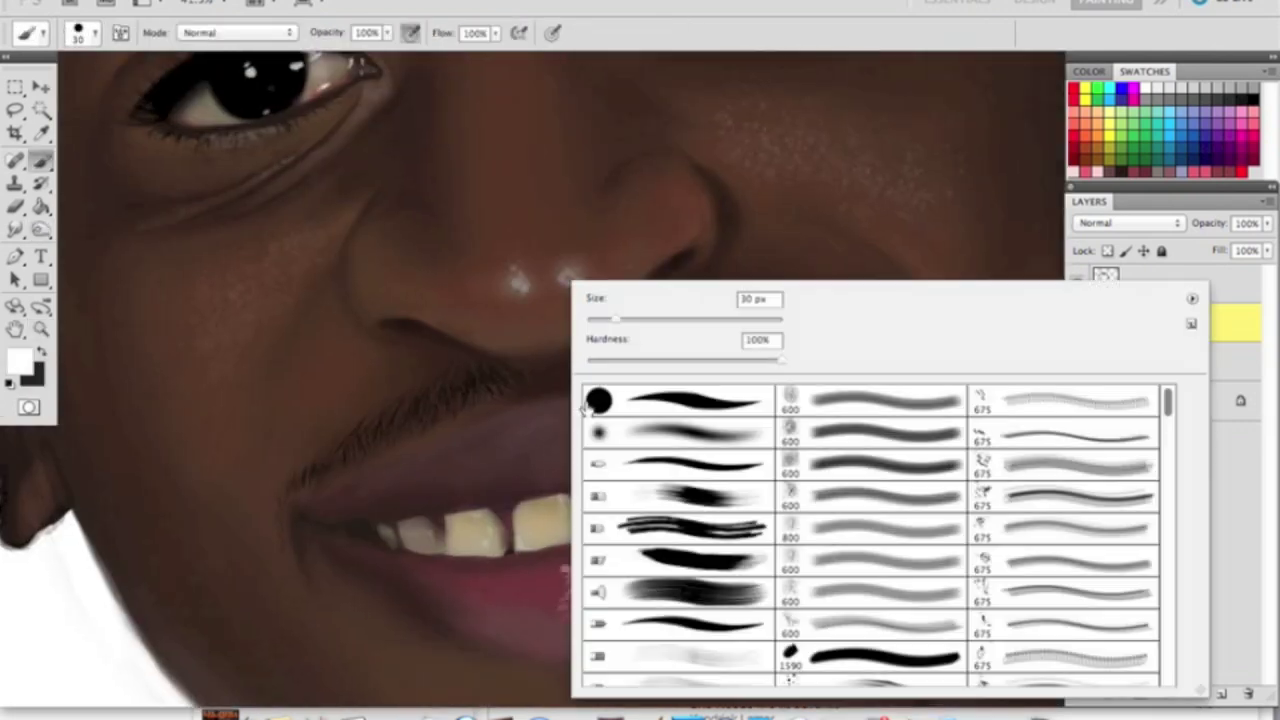
{"action": "double_click", "coordinate": [588, 406]}
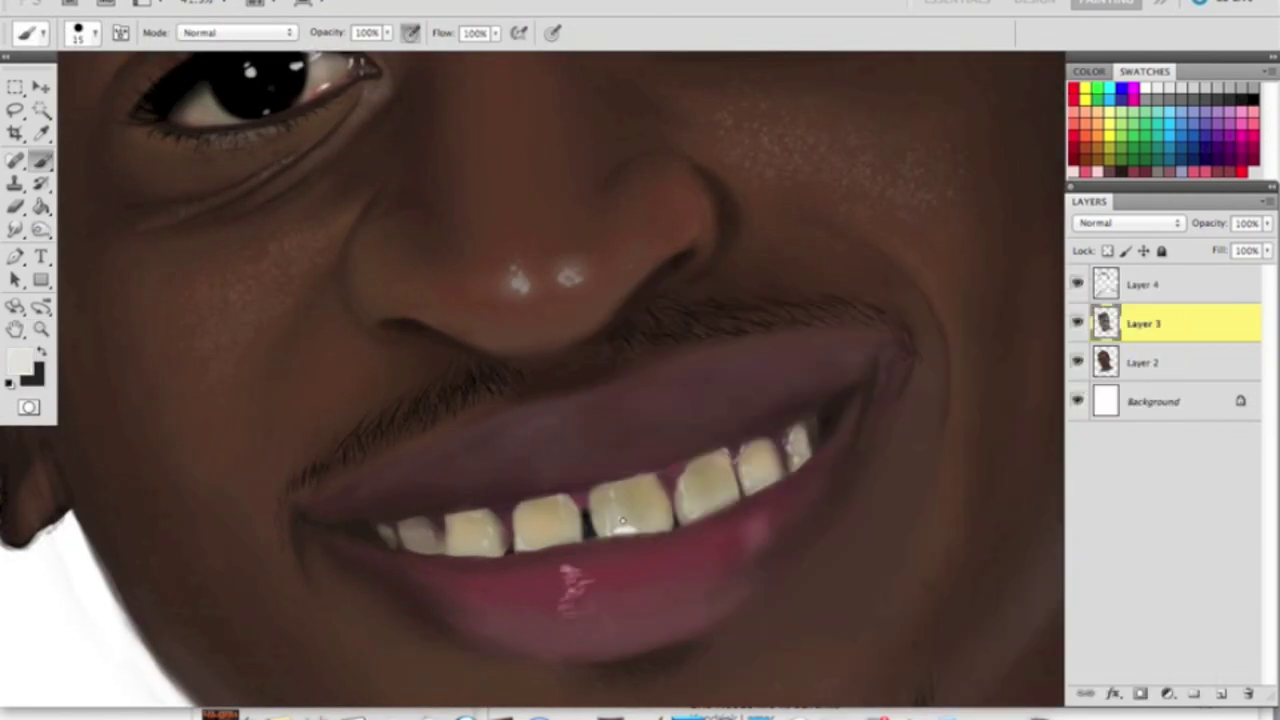
{"action": "key", "text": "bracketright"}
{"action": "mouse_move", "coordinate": [620, 495]}
{"action": "left_mouse_down"}
{"action": "mouse_move", "coordinate": [663, 591]}
{"action": "mouse_move", "coordinate": [680, 447]}
{"action": "left_mouse_up"}
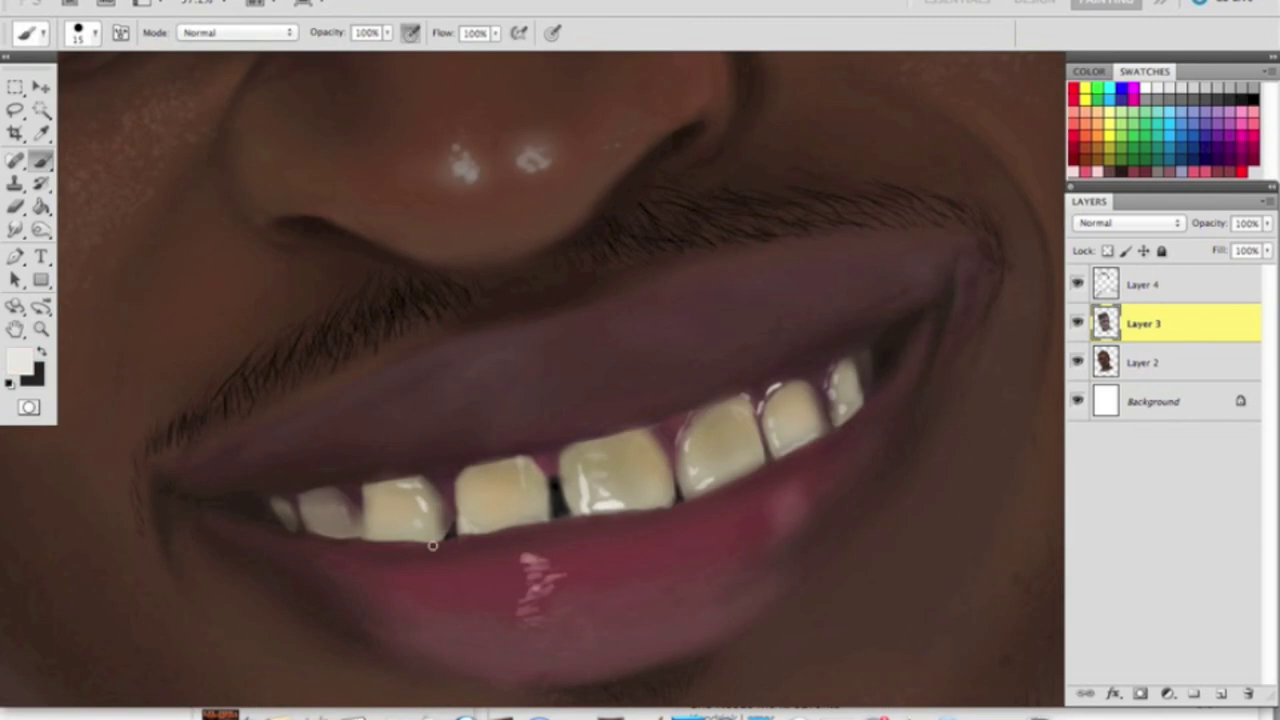
{"action": "left_click_drag", "start_coordinate": [510, 413], "coordinate": [532, 418]}
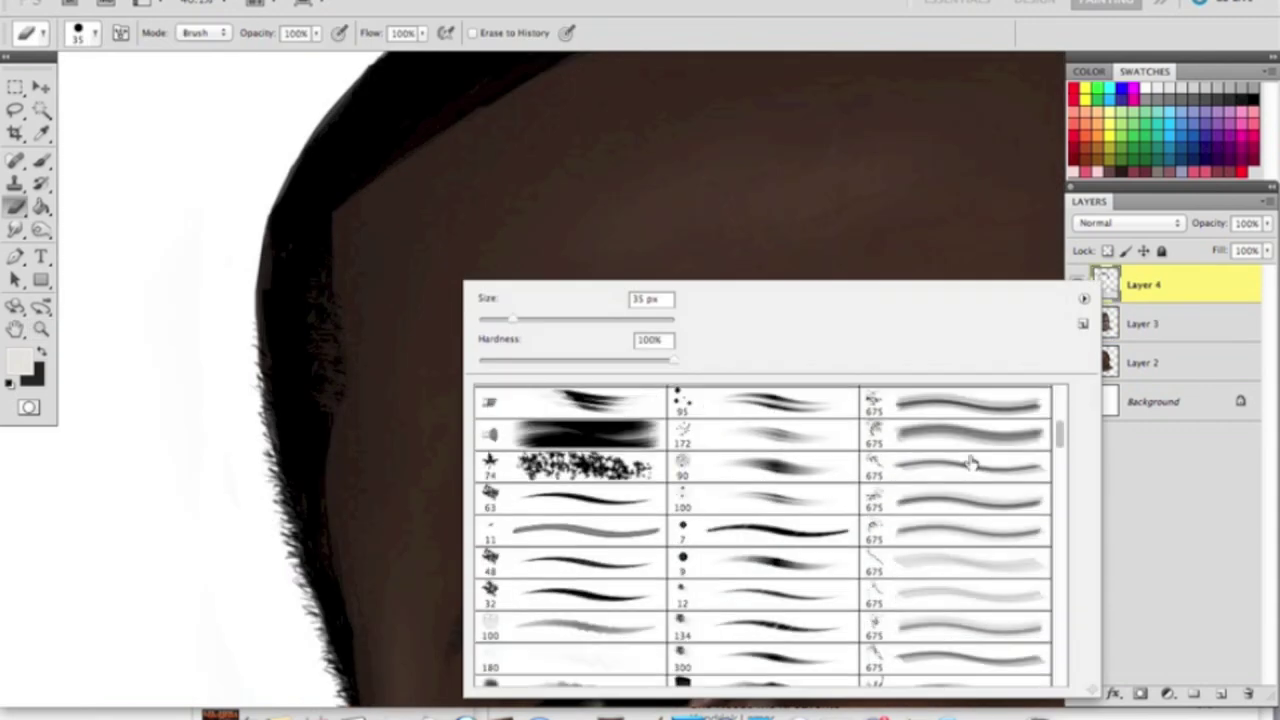
- Thin the inner edge of the left-hand temple hair on Layer 4 with a 45 px textured eraser
{"action": "left_click", "coordinate": [361, 282]}
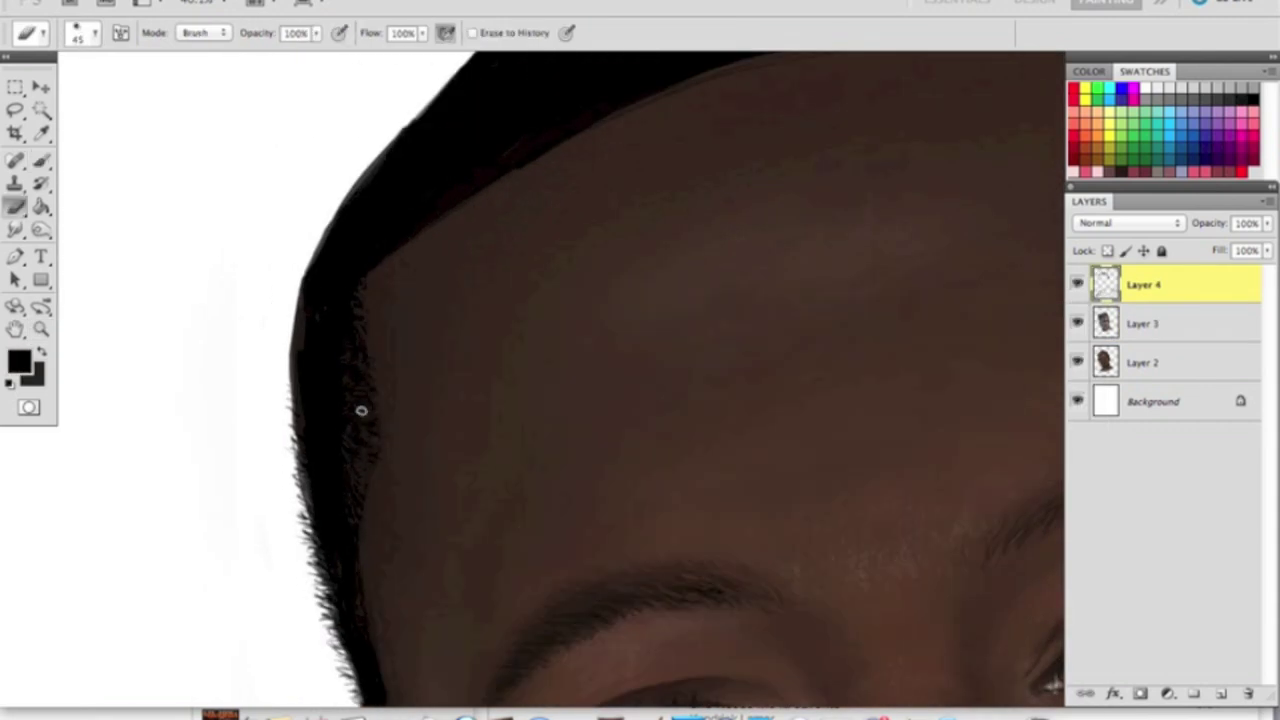
{"action": "right_click", "coordinate": [360, 411]}
{"action": "left_click_drag", "start_coordinate": [943, 400], "coordinate": [950, 540]}
{"action": "key", "text": "Escape"}
- Paint short black hair strands along the upper outer edge of the left-hand side hair at 15 px
{"action": "right_click", "coordinate": [329, 357]}
{"action": "double_click", "coordinate": [614, 543]}
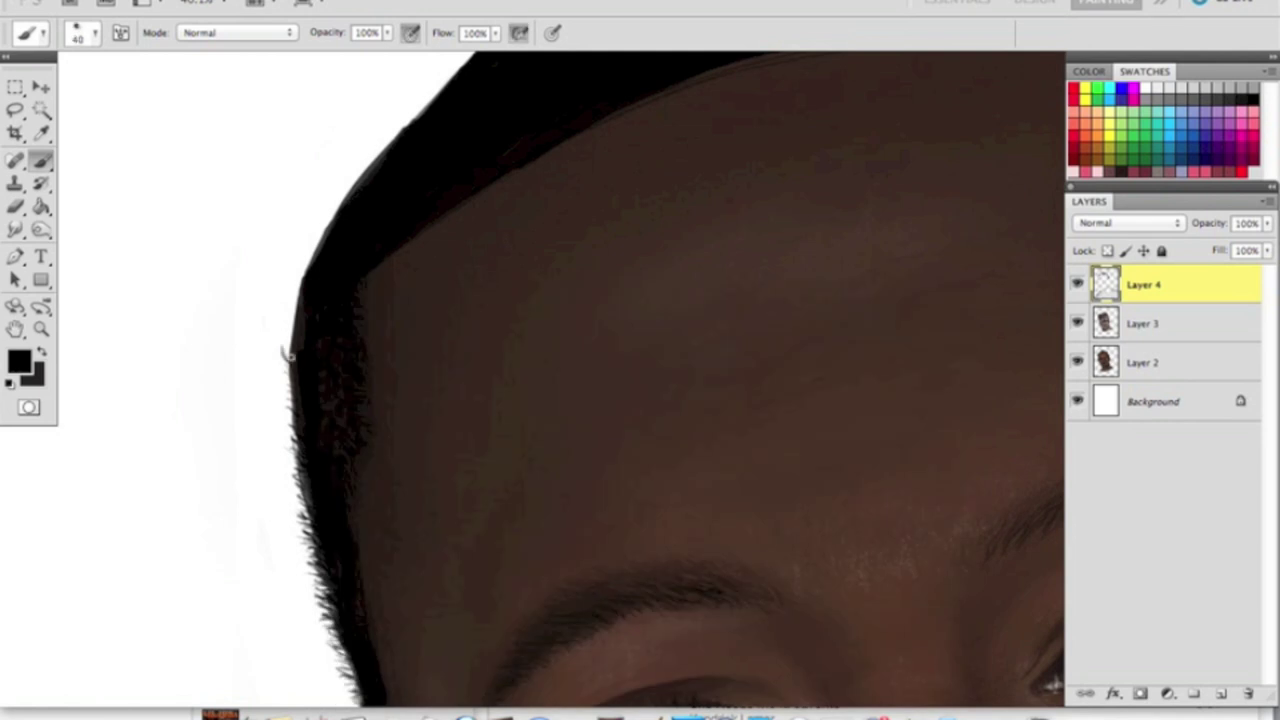
{"action": "key", "text": "b"}
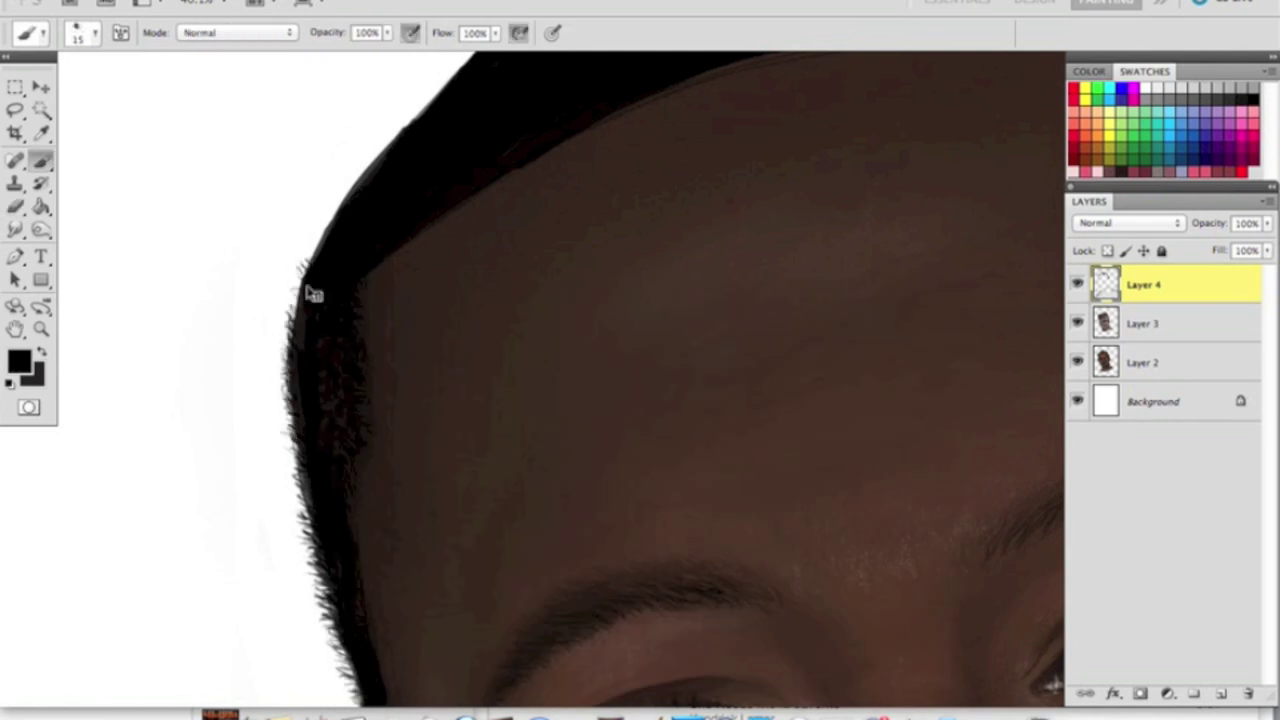
{"action": "scroll", "coordinate": [560, 380], "scroll_direction": "up", "scroll_amount": 2}
{"action": "key", "text": "ctrl+0"}
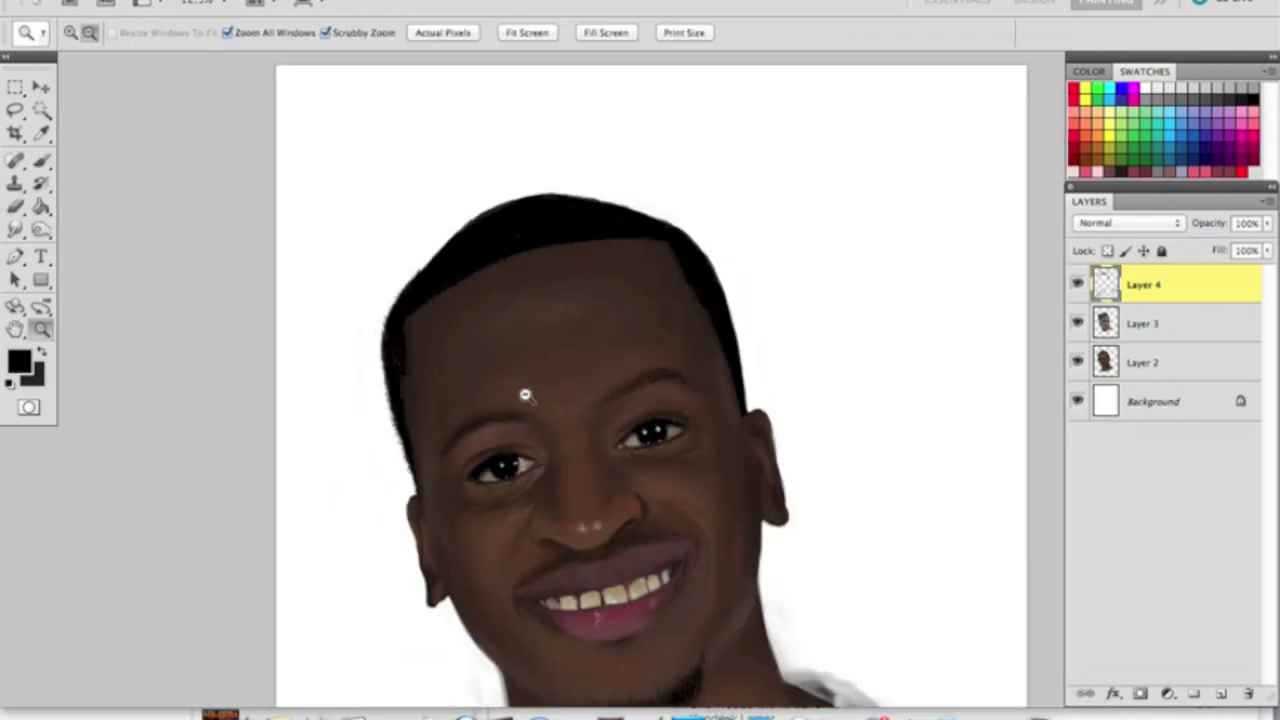
- Carve three thin curved lines into the hair at the right-hand temple with a 40 px scattered eraser
{"action": "left_click", "coordinate": [663, 300], "text": "ctrl"}
{"action": "key", "text": "ctrl+minus"}
{"action": "key", "text": "e"}
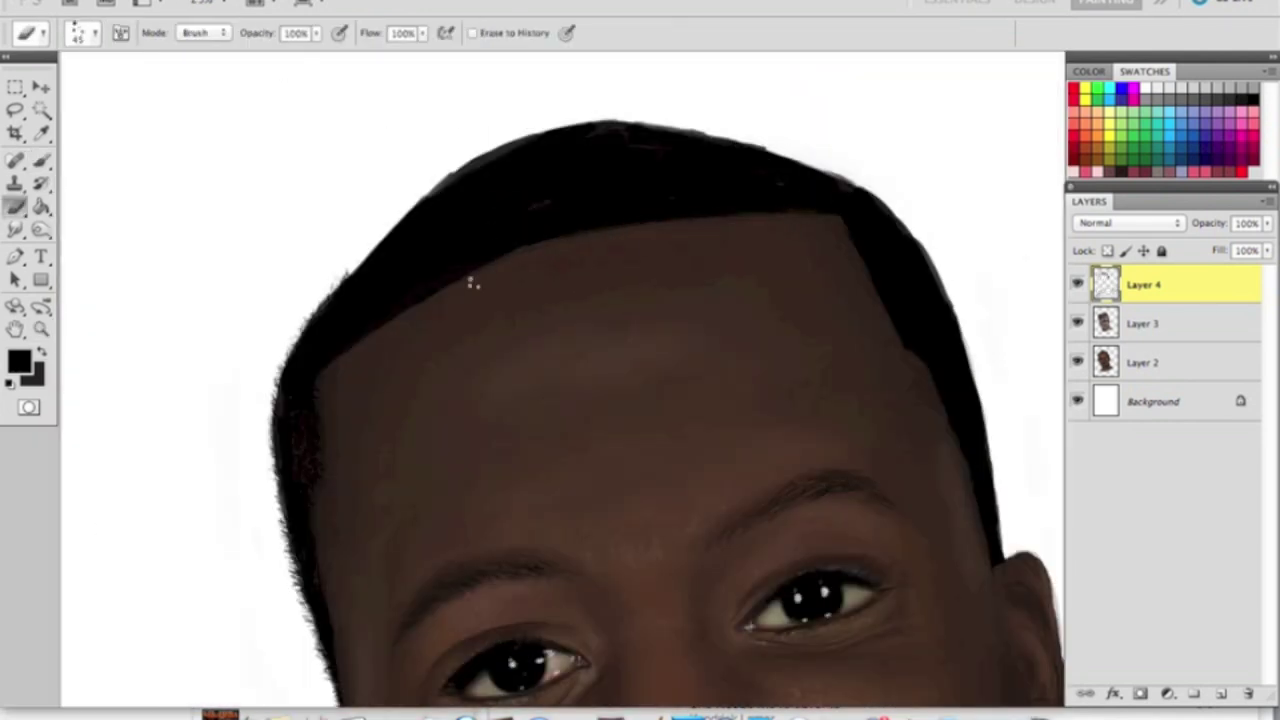
{"action": "left_click_drag", "start_coordinate": [884, 248], "coordinate": [902, 289]}
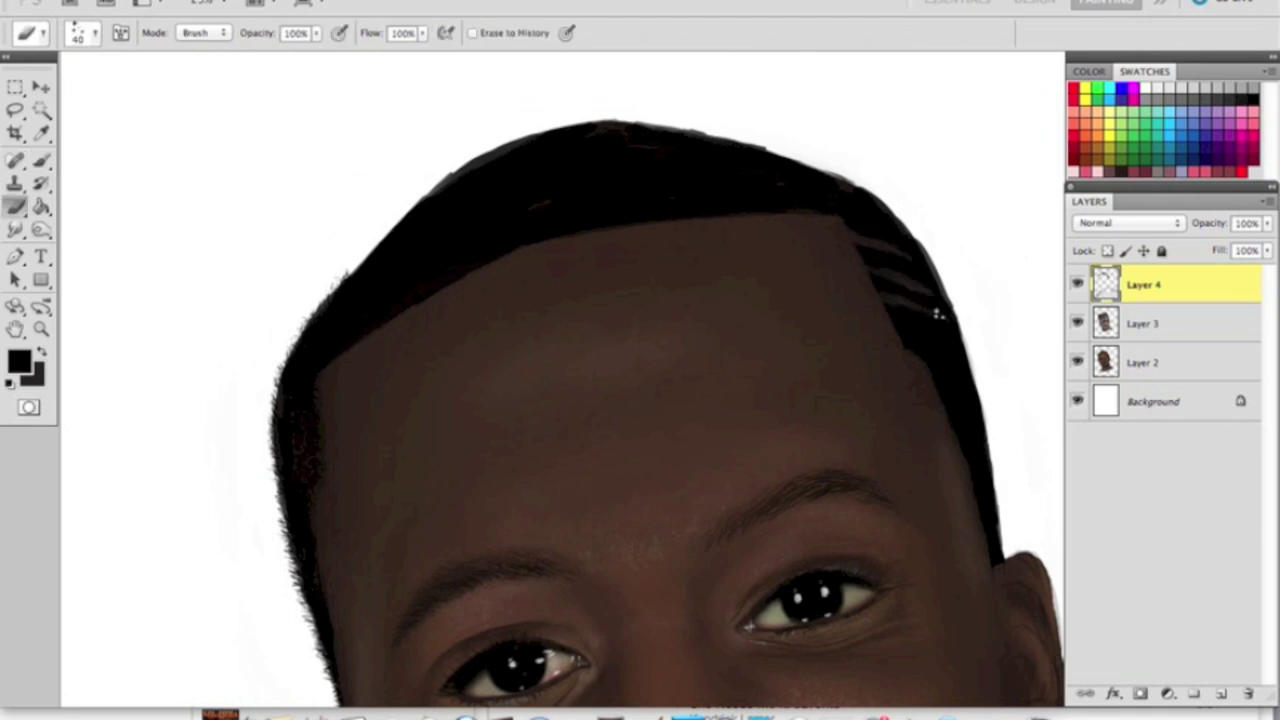
{"action": "key", "text": "ctrl+0"}
{"action": "left_click", "coordinate": [857, 314], "text": "ctrl"}
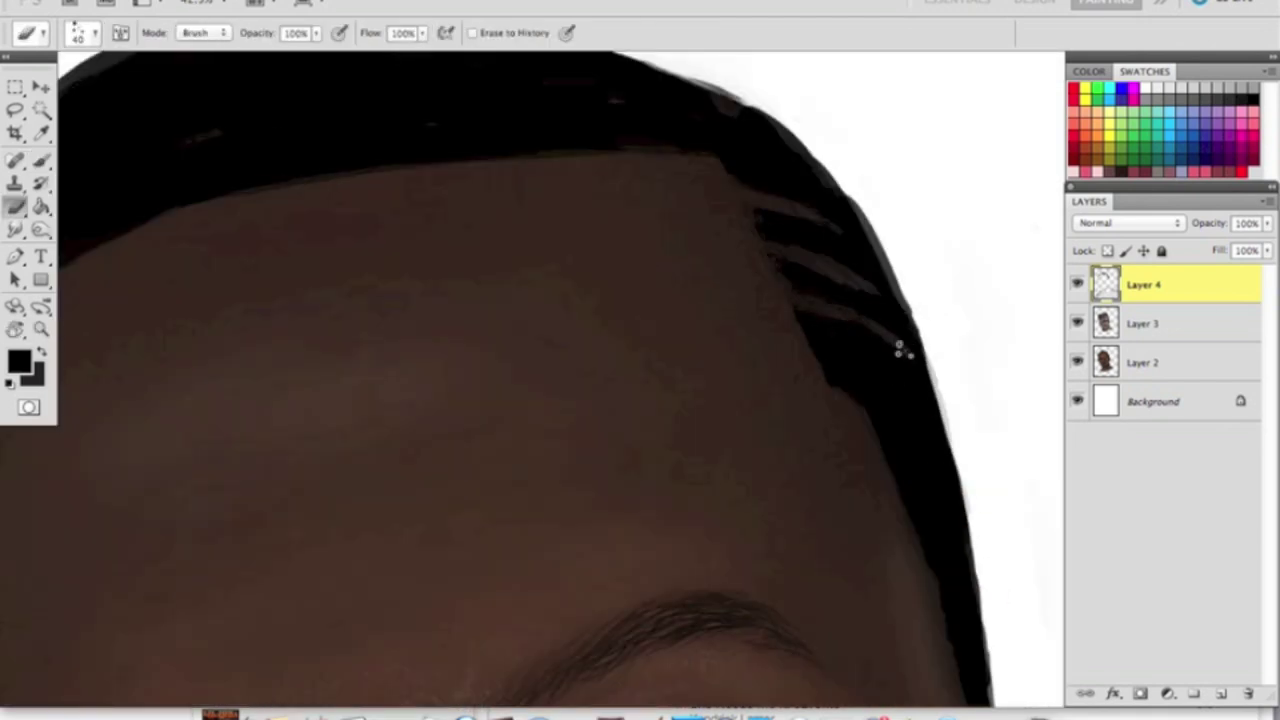
{"action": "left_click_drag", "start_coordinate": [900, 349], "coordinate": [561, 330]}
- Paint short black strands along the outer hair contour over the crown and down the right-hand side at 20 and 15 px
{"action": "left_click", "coordinate": [404, 210]}
{"action": "key", "text": "b"}
{"action": "scroll", "coordinate": [415, 114], "scroll_direction": "up", "scroll_amount": 3}
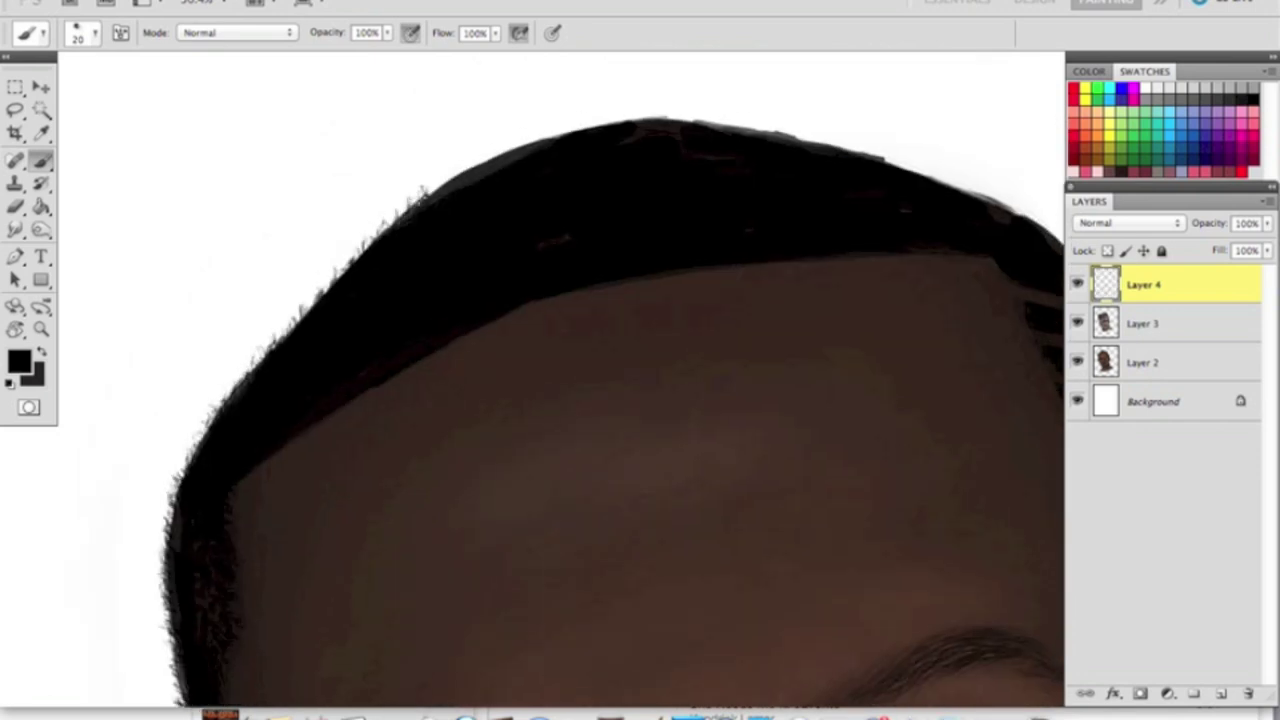
{"action": "left_click_drag", "start_coordinate": [509, 183], "coordinate": [735, 124]}
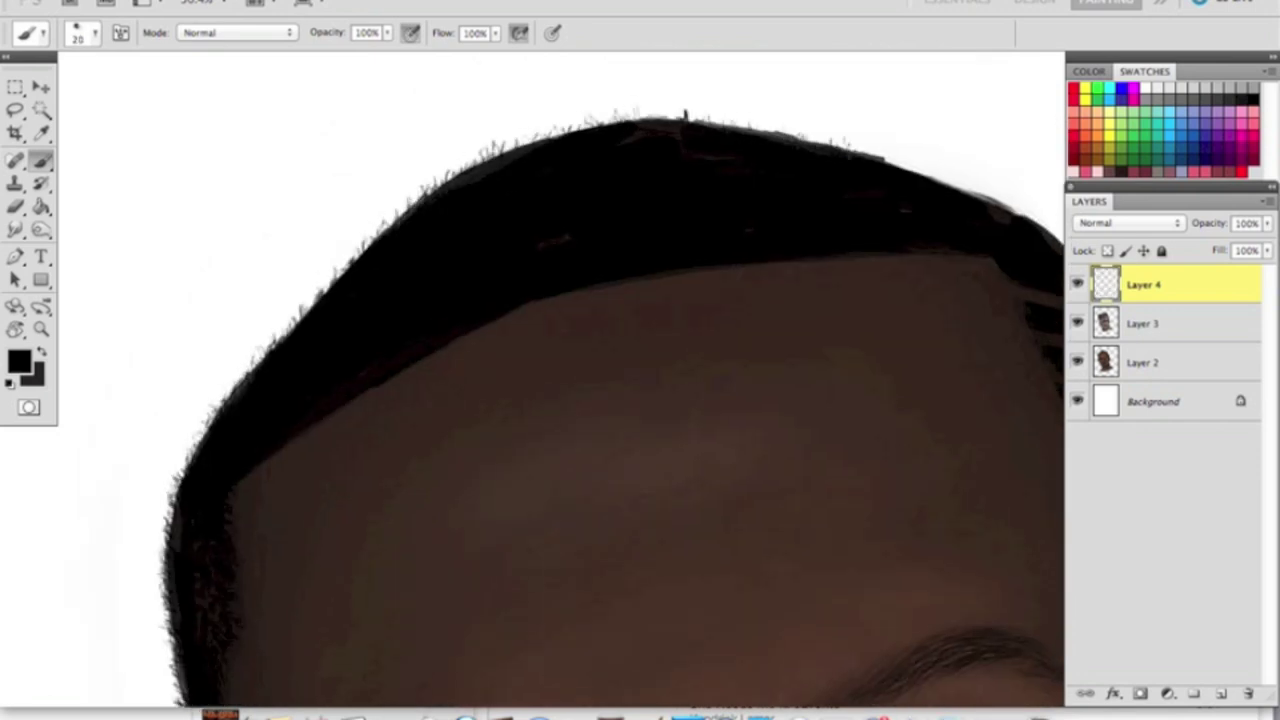
{"action": "scroll", "coordinate": [530, 400], "scroll_direction": "right", "scroll_amount": 5}
{"action": "key", "text": "bracketleft"}
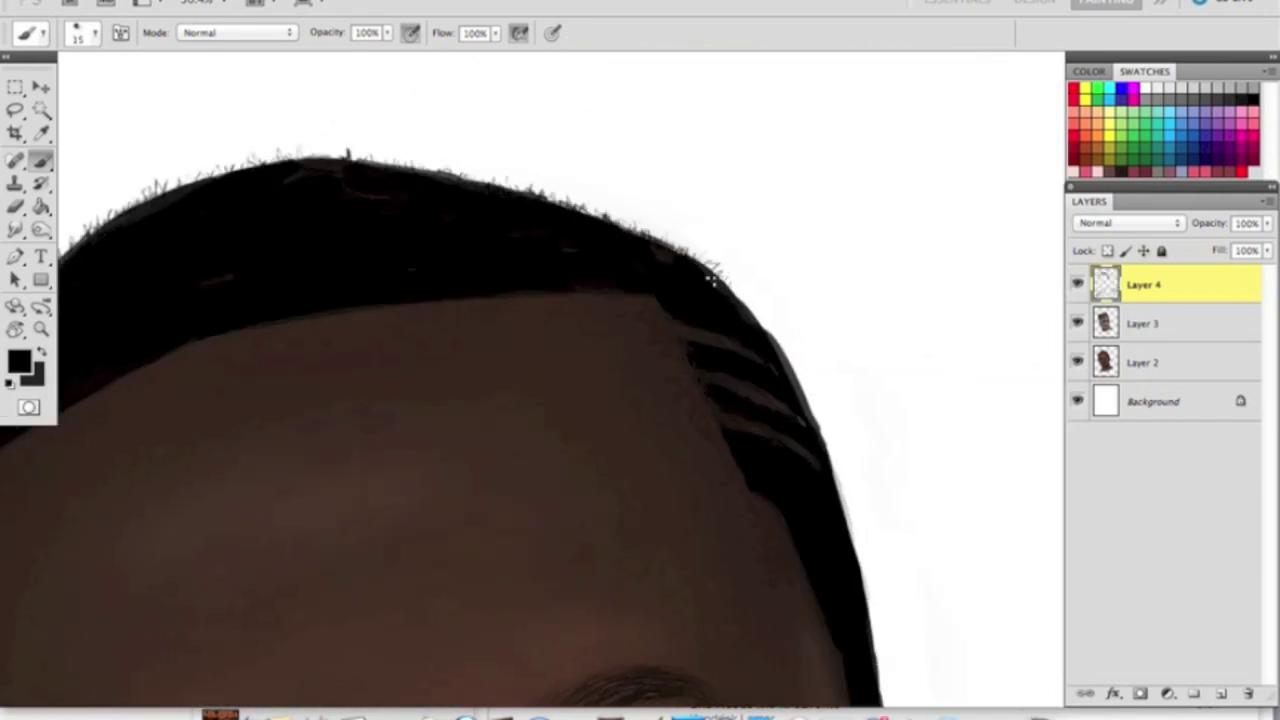
{"action": "scroll", "coordinate": [778, 358], "scroll_direction": "down", "scroll_amount": 4}
{"action": "scroll", "coordinate": [778, 358], "scroll_direction": "right", "scroll_amount": 2}
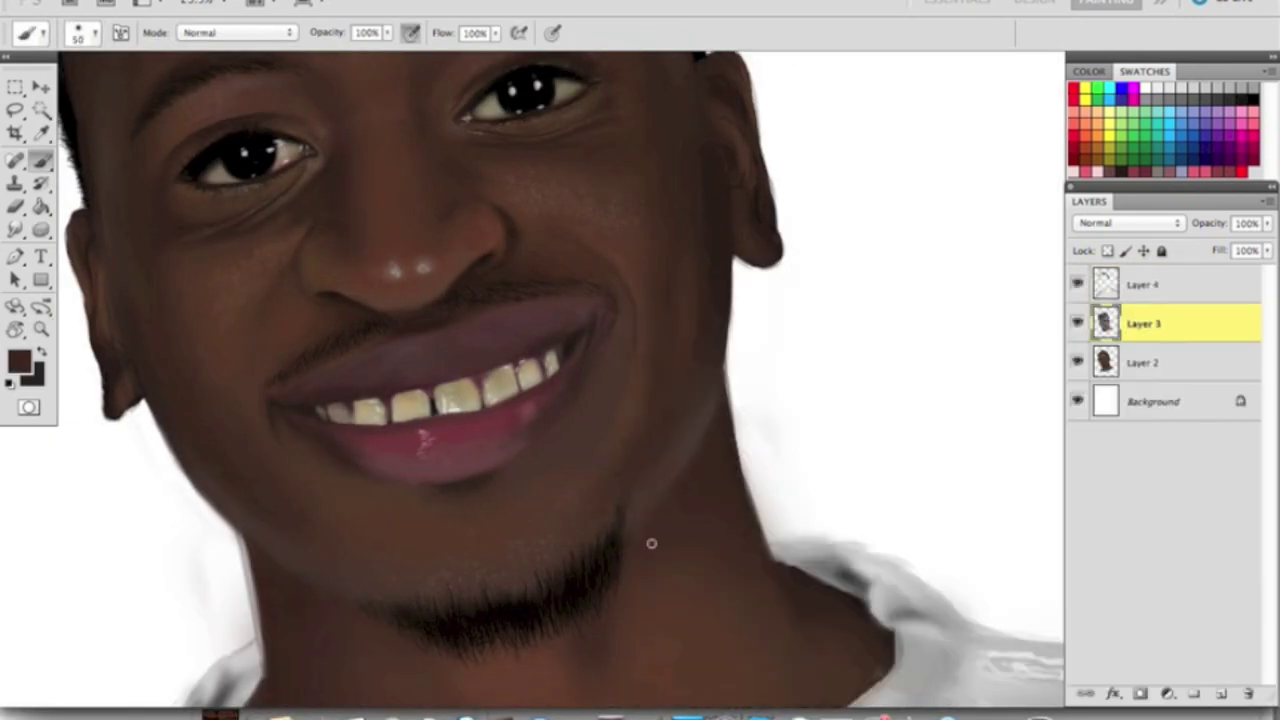
- Shade the edge of the left-hand cheek beside the ear with dark brown at 175 px on Layer 3
{"action": "scroll", "coordinate": [651, 543], "scroll_direction": "up", "scroll_amount": 2}
{"action": "scroll", "coordinate": [651, 543], "scroll_direction": "left", "scroll_amount": 3}
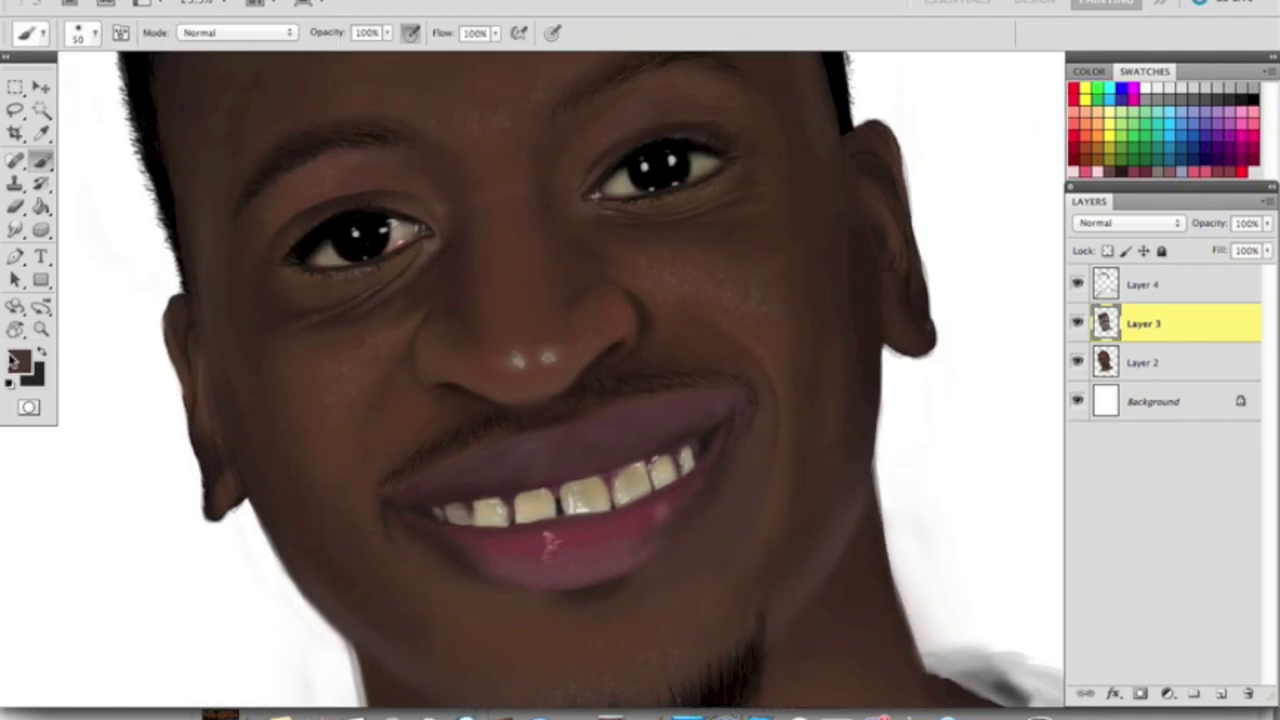
{"action": "scroll", "coordinate": [328, 620], "scroll_direction": "up", "scroll_amount": 1}
{"action": "scroll", "coordinate": [328, 620], "scroll_direction": "left", "scroll_amount": 2}
{"action": "key", "text": "bracketleft"}
{"action": "key", "text": "bracketleft"}
{"action": "key", "text": "bracketleft"}
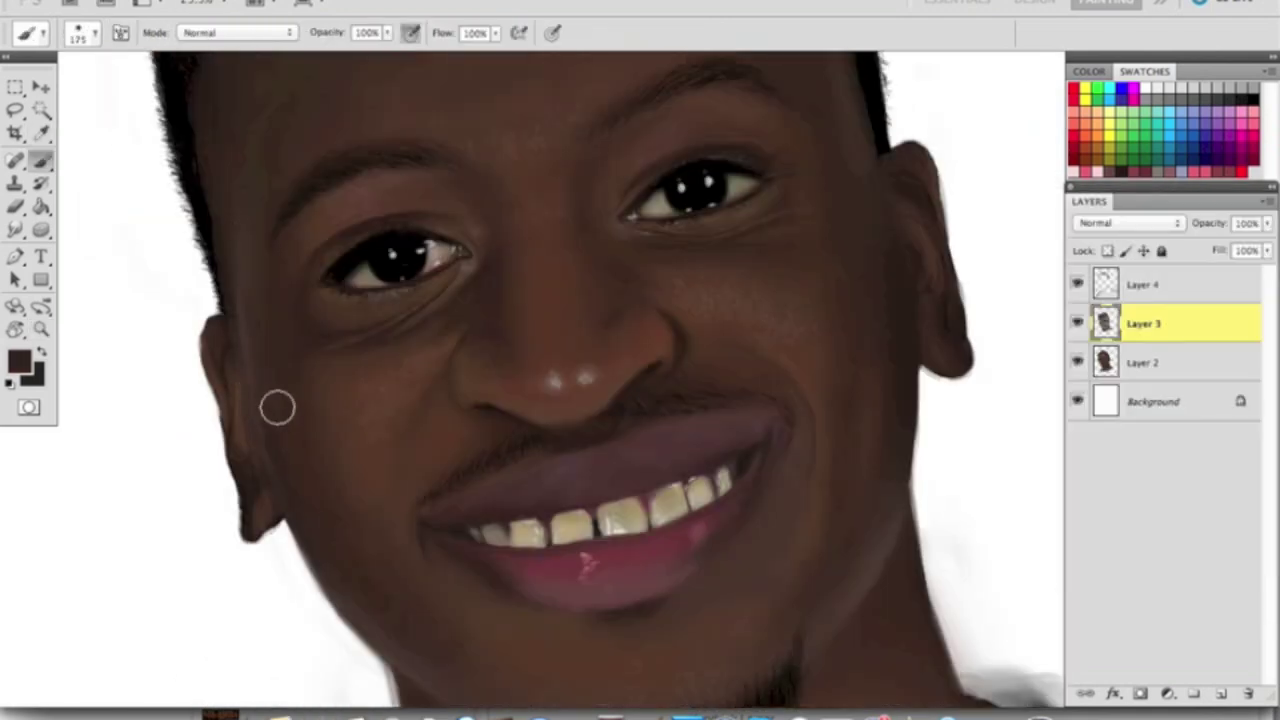
{"action": "scroll", "coordinate": [277, 407], "scroll_direction": "up", "scroll_amount": 3}
{"action": "scroll", "coordinate": [277, 407], "scroll_direction": "left", "scroll_amount": 1}
{"action": "key", "text": "bracketleft"}
{"action": "key", "text": "bracketleft"}
{"action": "key", "text": "bracketleft"}
{"action": "key", "text": "bracketleft"}
{"action": "scroll", "coordinate": [270, 398], "scroll_direction": "down", "scroll_amount": 3}
{"action": "scroll", "coordinate": [314, 360], "scroll_direction": "up", "scroll_amount": 3}
- Blend the skin between the eyebrows and across the forehead with sampled brown, starting at 100 px
{"action": "left_click", "coordinate": [314, 360], "text": "alt"}
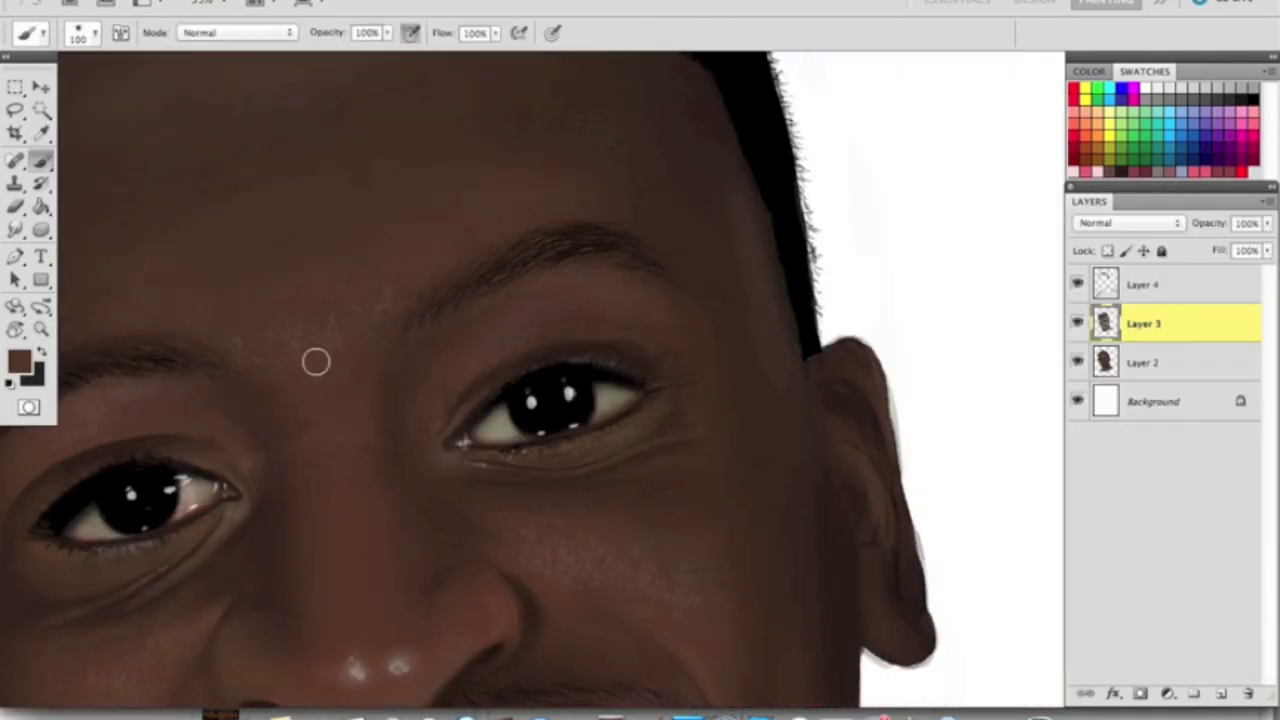
{"action": "scroll", "coordinate": [369, 434], "scroll_direction": "down", "scroll_amount": 3}
{"action": "scroll", "coordinate": [576, 466], "scroll_direction": "up", "scroll_amount": 1}
{"action": "key", "text": "bracketright"}
{"action": "key", "text": "bracketright"}
{"action": "key", "text": "bracketright"}
{"action": "mouse_move", "coordinate": [576, 300]}
{"action": "left_mouse_down"}
{"action": "mouse_move", "coordinate": [583, 357]}
{"action": "mouse_move", "coordinate": [486, 391]}
{"action": "mouse_move", "coordinate": [560, 194]}
{"action": "mouse_move", "coordinate": [600, 180]}
{"action": "left_mouse_up"}
{"action": "key", "text": "bracketright"}
{"action": "key", "text": "bracketright"}
{"action": "key", "text": "bracketright"}
{"action": "key", "text": "bracketright"}
{"action": "key", "text": "bracketright"}
{"action": "key", "text": "bracketright"}
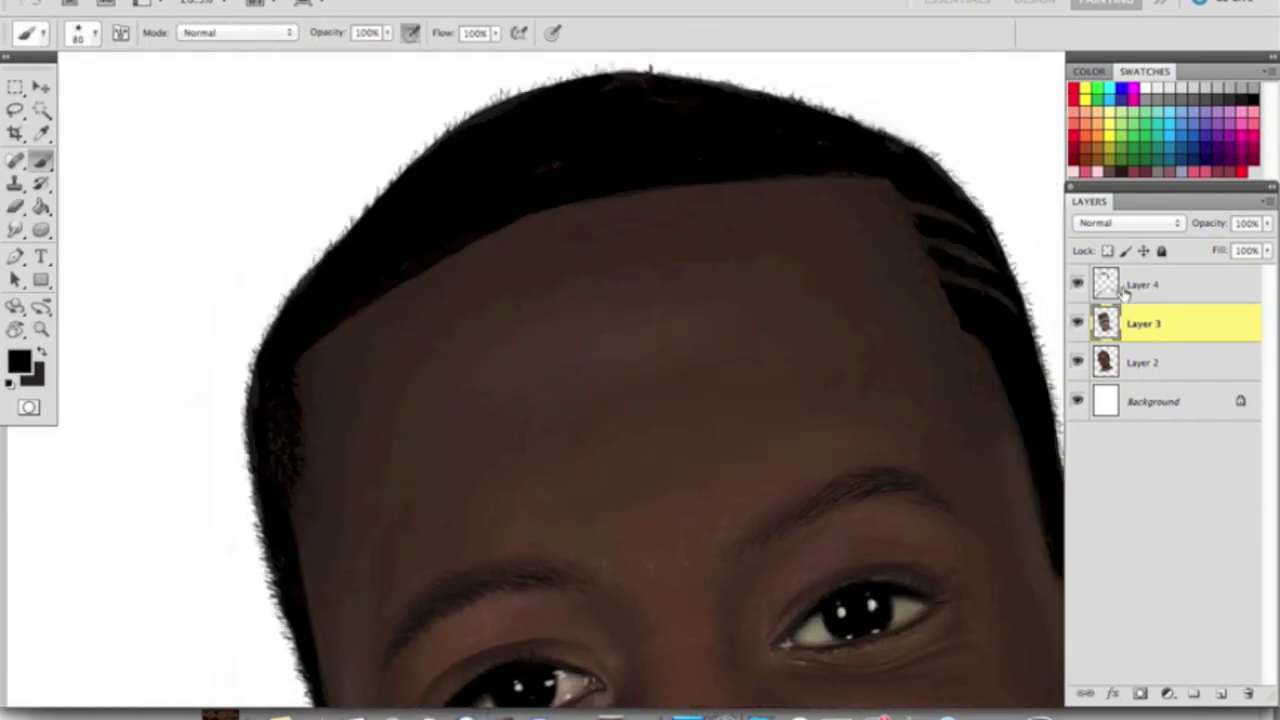
- Break up the inner hair edge at both temples on Layer 4 with a 111 px scattered eraser
{"action": "left_click", "coordinate": [1140, 285]}
{"action": "key", "text": "e"}
{"action": "scroll", "coordinate": [700, 400], "scroll_direction": "right", "scroll_amount": 3}
{"action": "right_click", "coordinate": [628, 264]}
{"action": "key", "text": "Escape"}
{"action": "scroll", "coordinate": [266, 443], "scroll_direction": "left", "scroll_amount": 3}
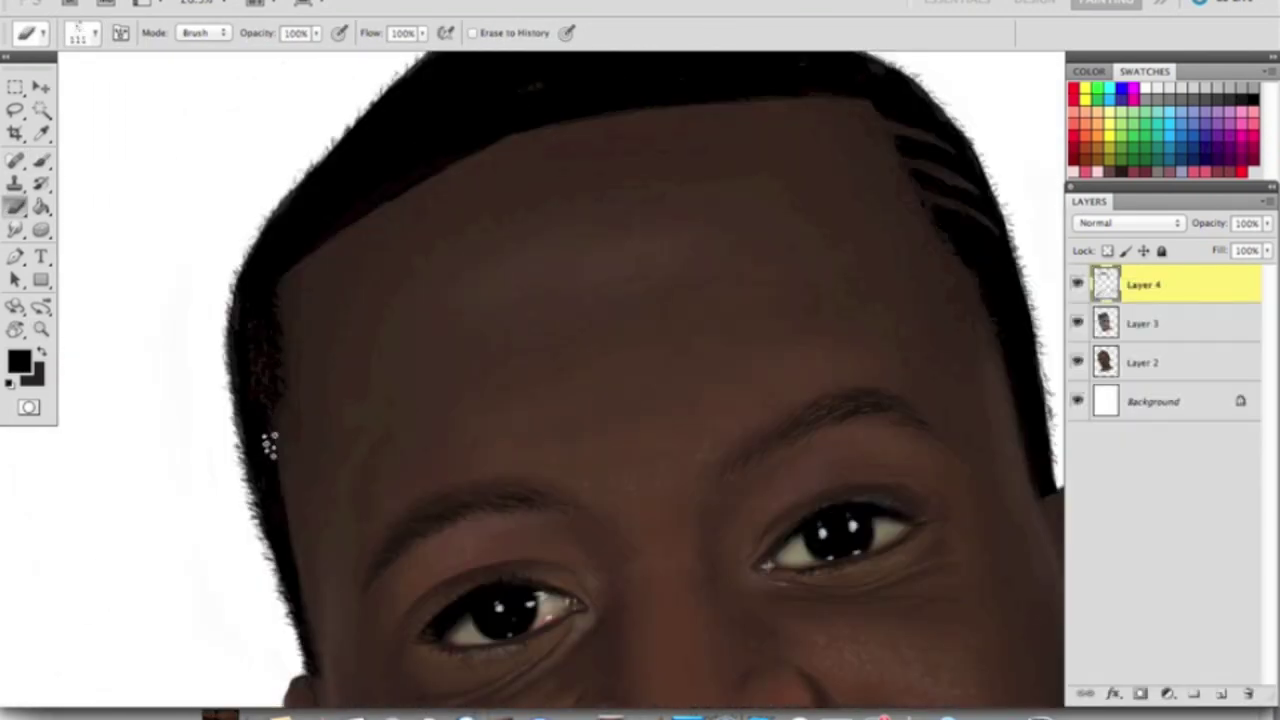
- Lock Layer 4's transparent pixels and speckle the front hair with dark brown using a scattered brush from 90 px
{"action": "key", "text": "b"}
{"action": "scroll", "coordinate": [300, 420], "scroll_direction": "up", "scroll_amount": 2}
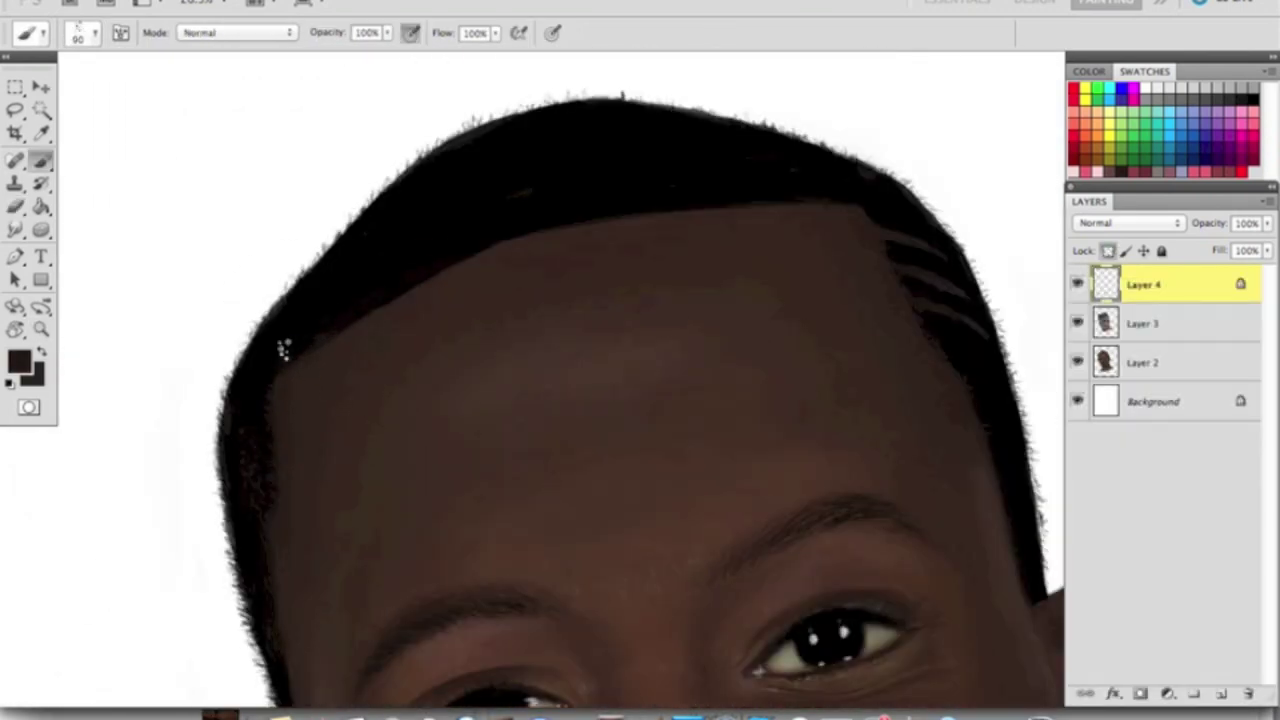
{"action": "key", "text": "bracketright"}
{"action": "key", "text": "bracketright"}
{"action": "key", "text": "bracketright"}
{"action": "key", "text": "bracketright"}
{"action": "key", "text": "bracketright"}
{"action": "left_click_drag", "start_coordinate": [651, 137], "coordinate": [830, 180]}
- Unlock Layer 4's transparency and refine the front hairline and right-hand hair edge with fine black strokes at 30 and 15 px
{"action": "right_click", "coordinate": [634, 280]}
{"action": "left_click", "coordinate": [691, 213]}
{"action": "right_click", "coordinate": [637, 215]}
{"action": "key", "text": "Return"}
{"action": "scroll", "coordinate": [623, 209], "scroll_direction": "down", "scroll_amount": 2}
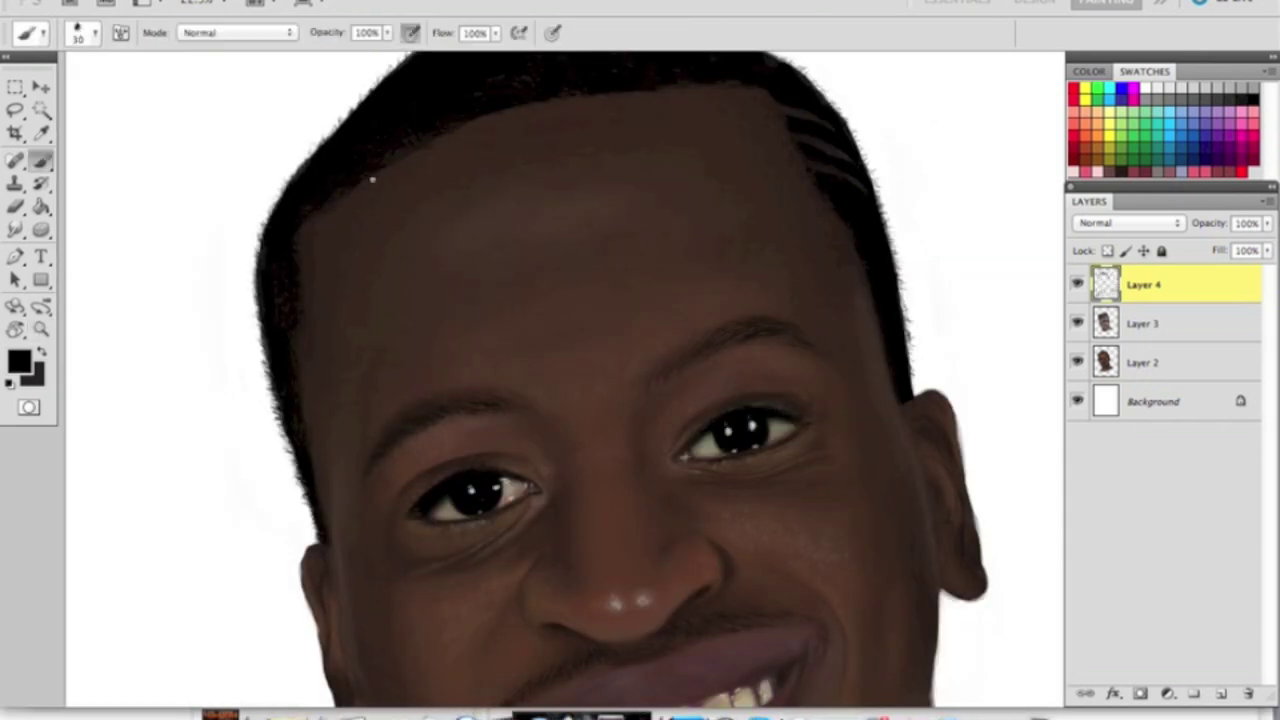
{"action": "key", "text": "ctrl"}
{"action": "left_click_drag", "start_coordinate": [830, 95], "coordinate": [830, 200]}
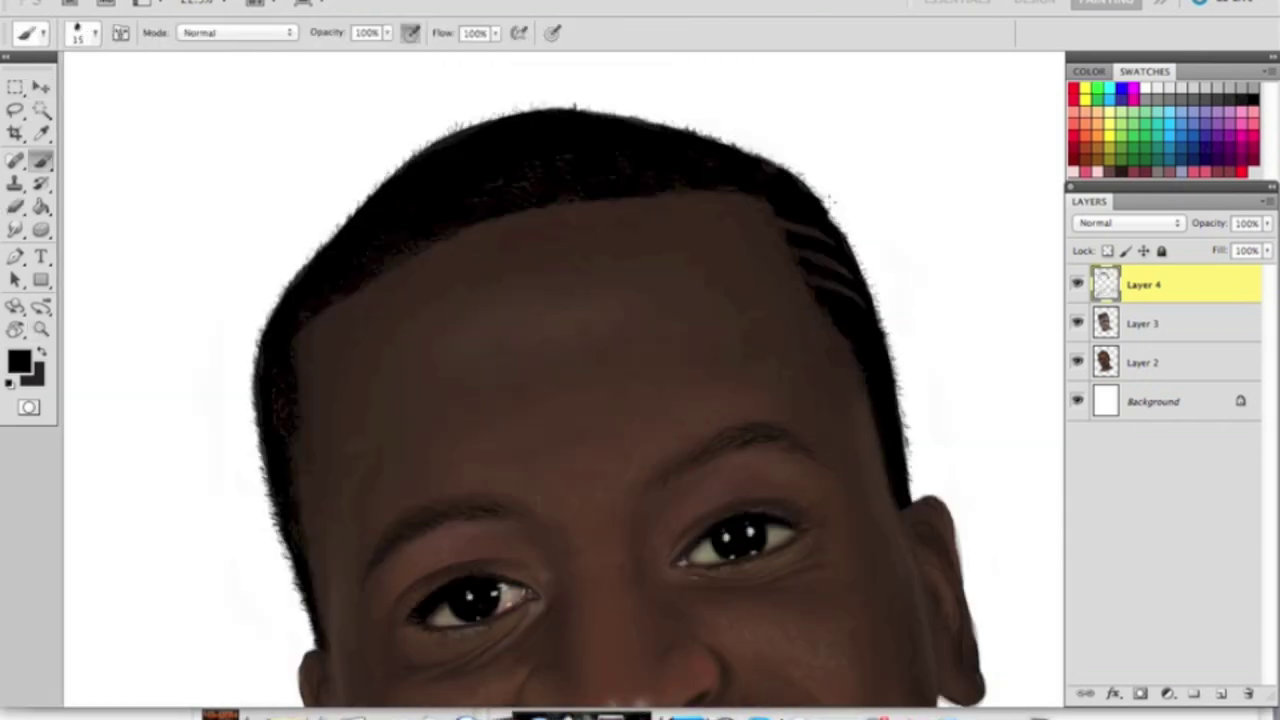
{"action": "left_click_drag", "start_coordinate": [866, 362], "coordinate": [791, 125]}
- Touch up the left-hand eye's upper lid and inner corner with greyish and dark brown at 20 px on Layer 3
{"action": "left_click", "coordinate": [18, 362]}
{"action": "key", "text": "Return"}
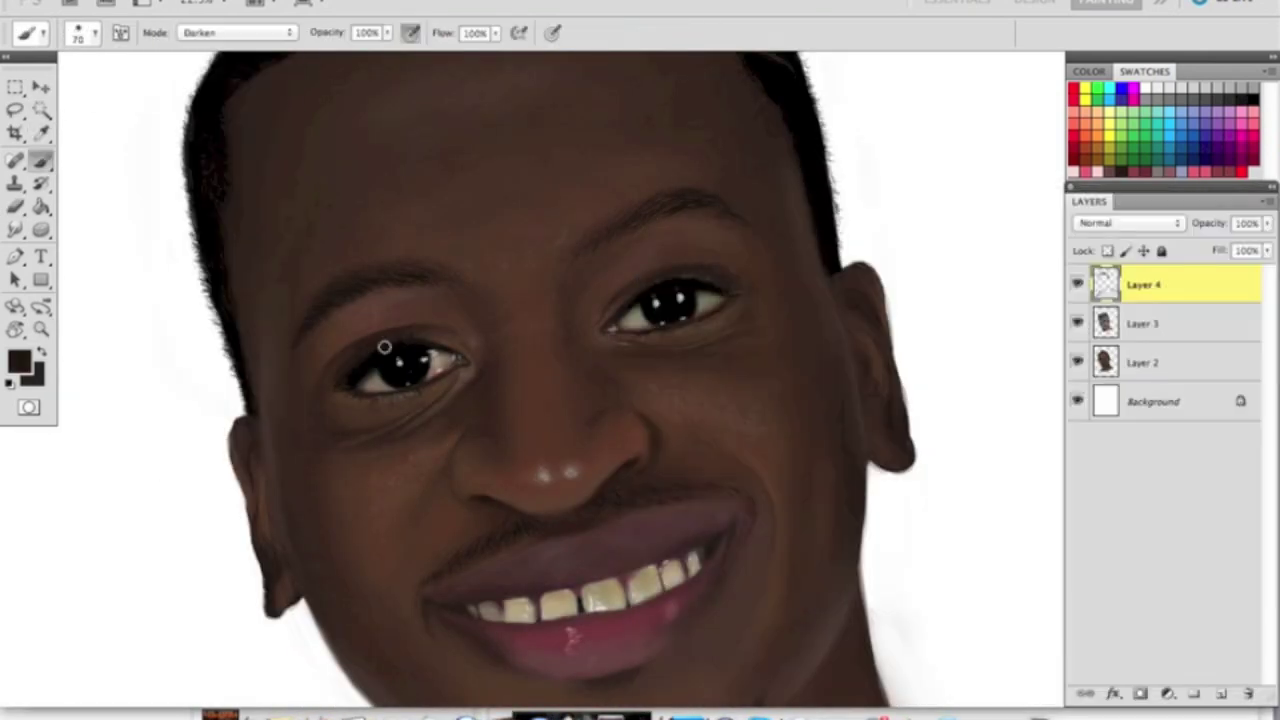
{"action": "scroll", "coordinate": [384, 346], "scroll_direction": "down", "scroll_amount": 3}
{"action": "scroll", "coordinate": [691, 406], "scroll_direction": "up", "scroll_amount": 3}
{"action": "key", "text": "alt+bracketleft"}
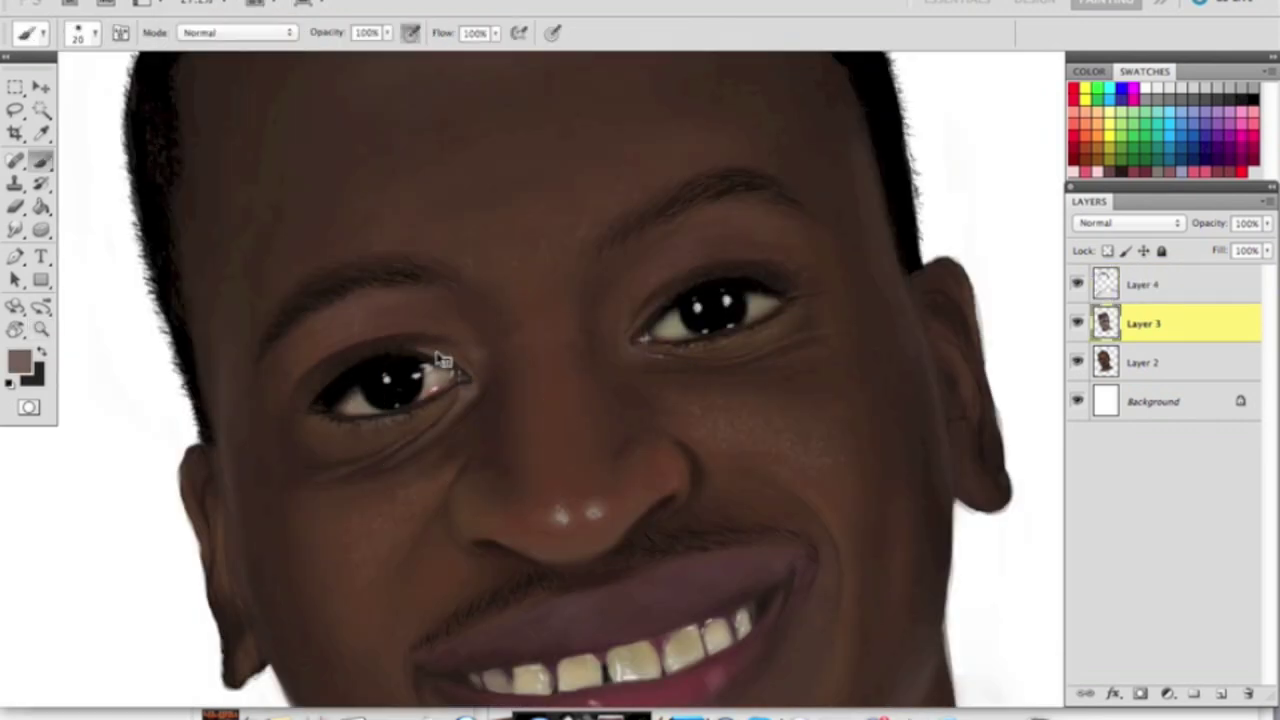
{"action": "left_click", "coordinate": [437, 360], "text": "alt"}
{"action": "scroll", "coordinate": [437, 360], "scroll_direction": "up", "scroll_amount": 2}
{"action": "scroll", "coordinate": [734, 276], "scroll_direction": "down", "scroll_amount": 3}
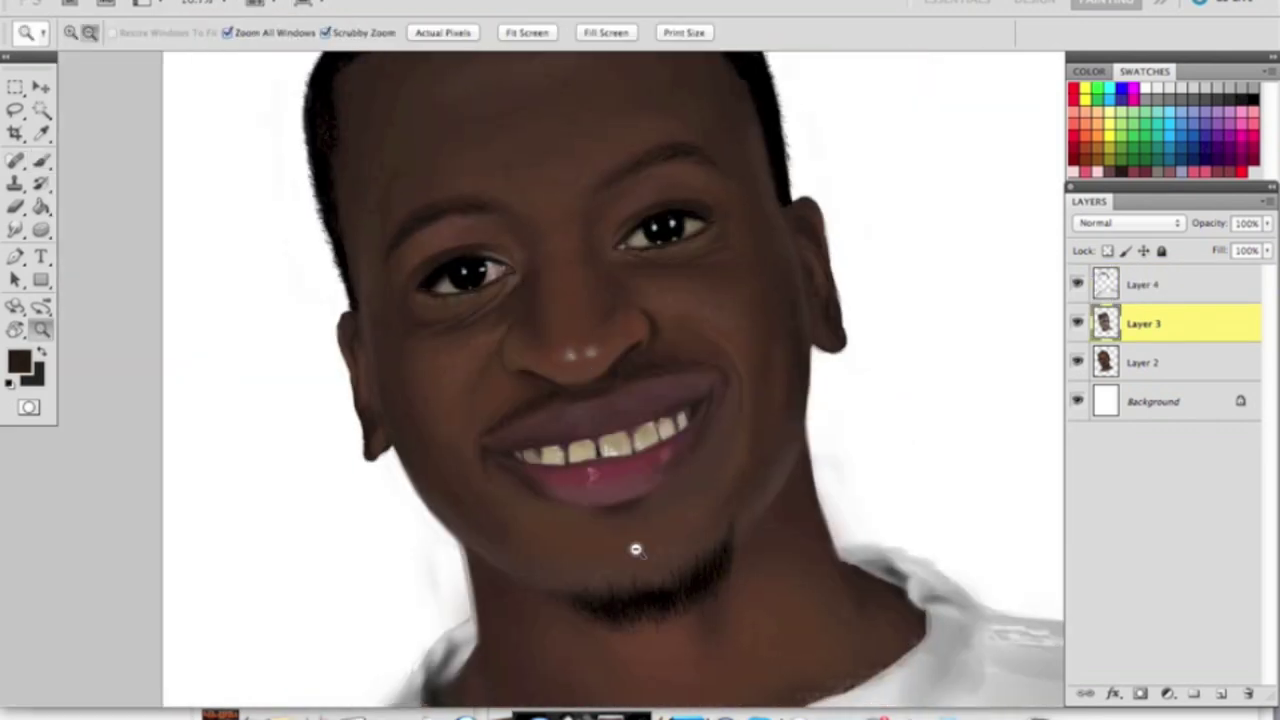
- Try saturating the neck with a 600 px Sponge at 50% flow, and dodge the brow midtones at 300 px and 37% exposure
{"action": "scroll", "coordinate": [637, 527], "scroll_direction": "down", "scroll_amount": 4}
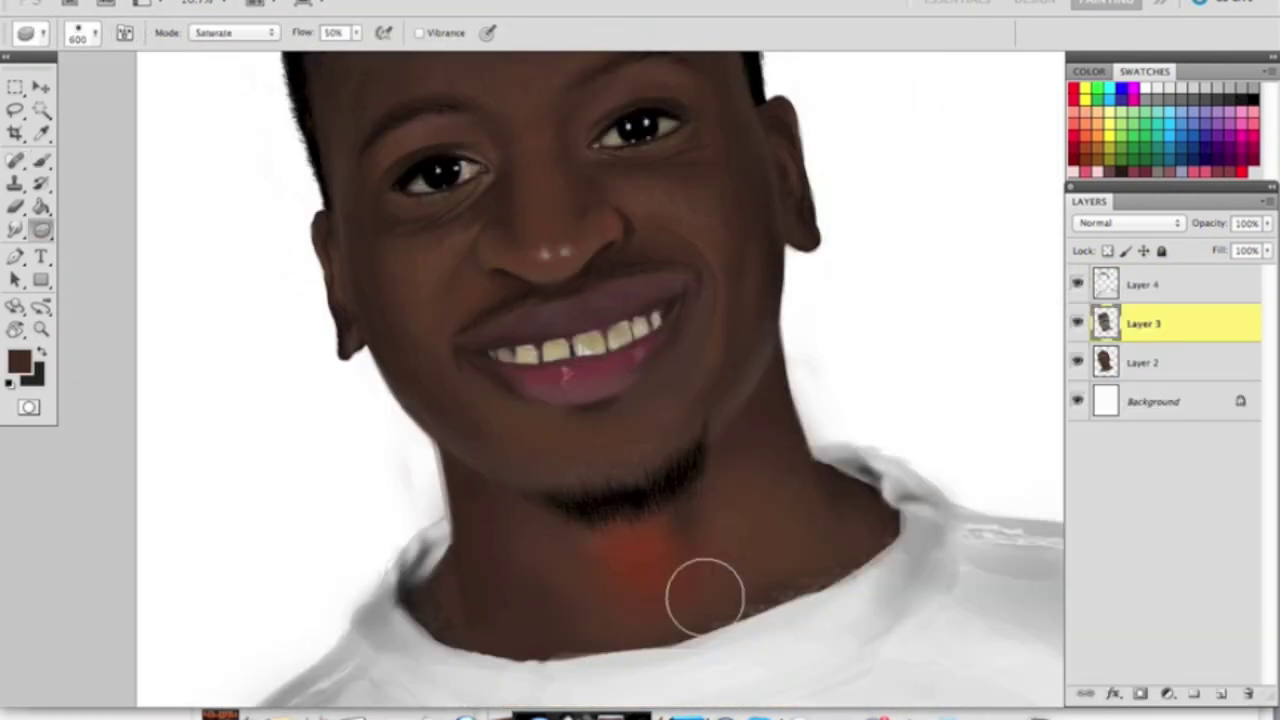
{"action": "key", "text": "o"}
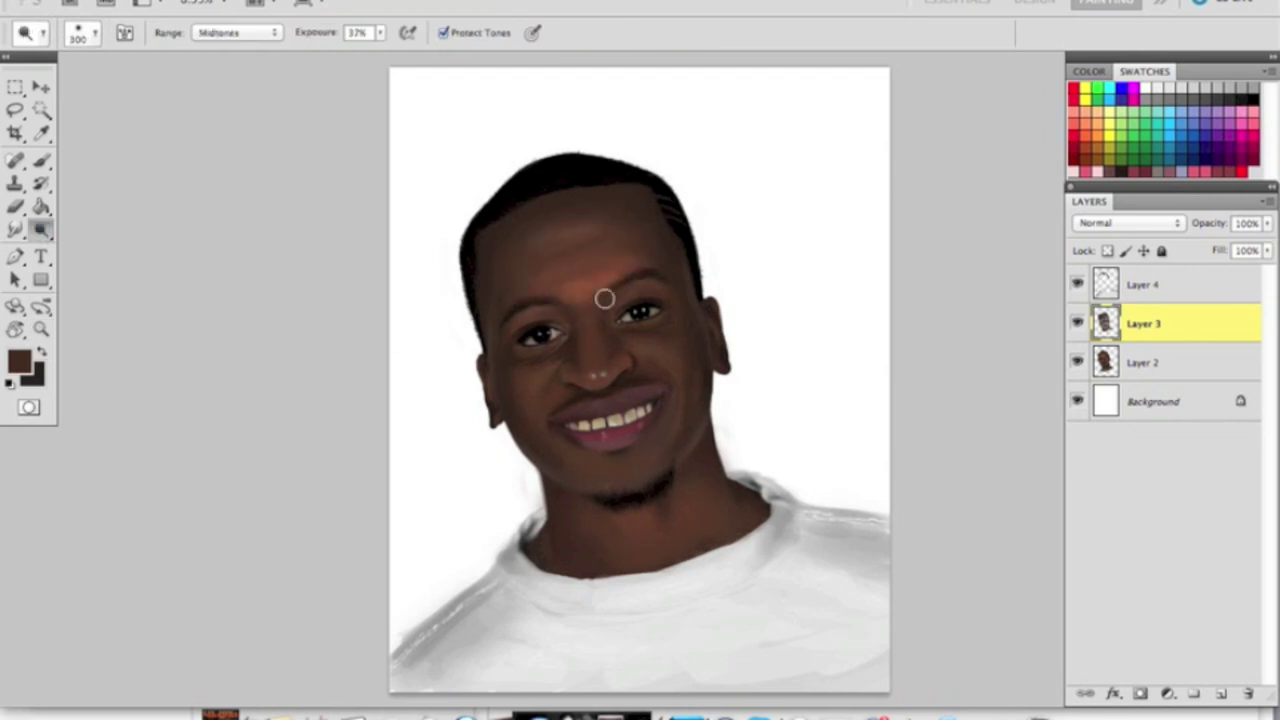
- Paint brown shading and light highlights into the inner folds of the right-hand ear with a 50 px brush on Layer 3
{"action": "scroll", "coordinate": [680, 471], "scroll_direction": "up", "scroll_amount": 5}
{"action": "key", "text": "b"}
{"action": "left_click", "coordinate": [801, 261], "text": "alt"}
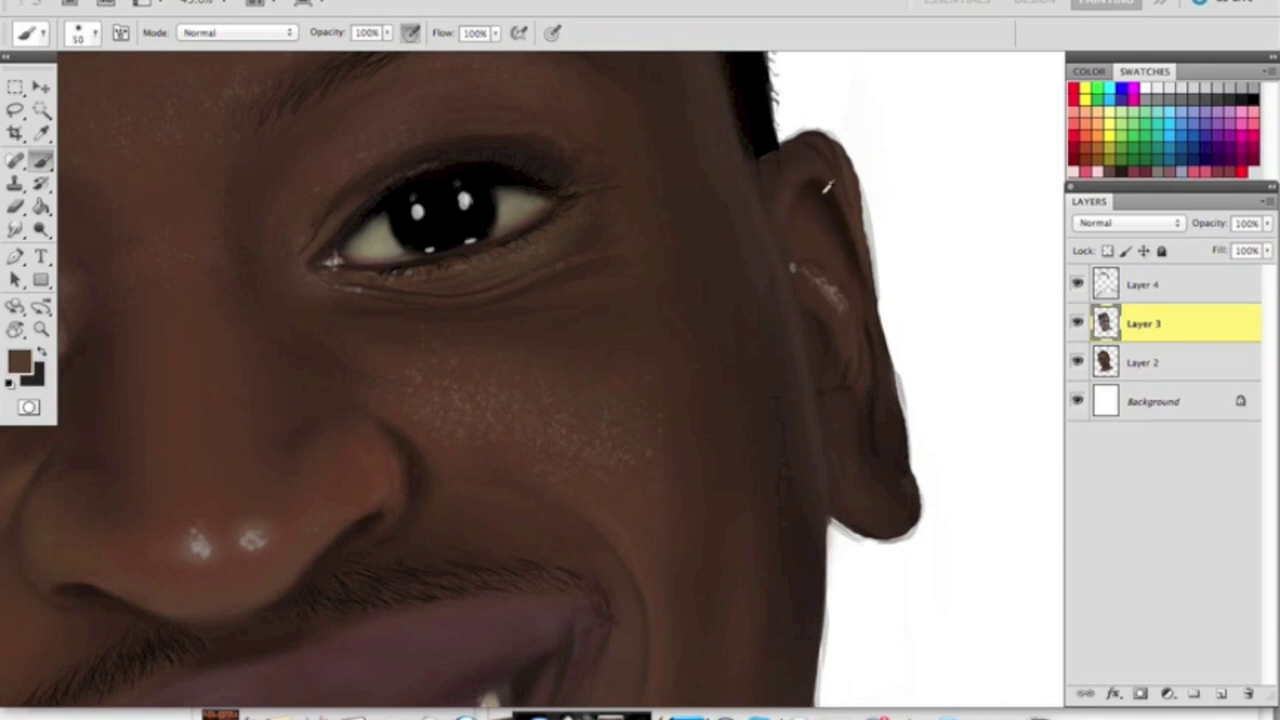
{"action": "left_click", "coordinate": [752, 176], "text": "alt"}
- Clean up the pale fringe along the right-hand ear's outer edge on Layer 2 with a 70 px eraser
{"action": "key", "text": "e"}
{"action": "key", "text": "alt+["}
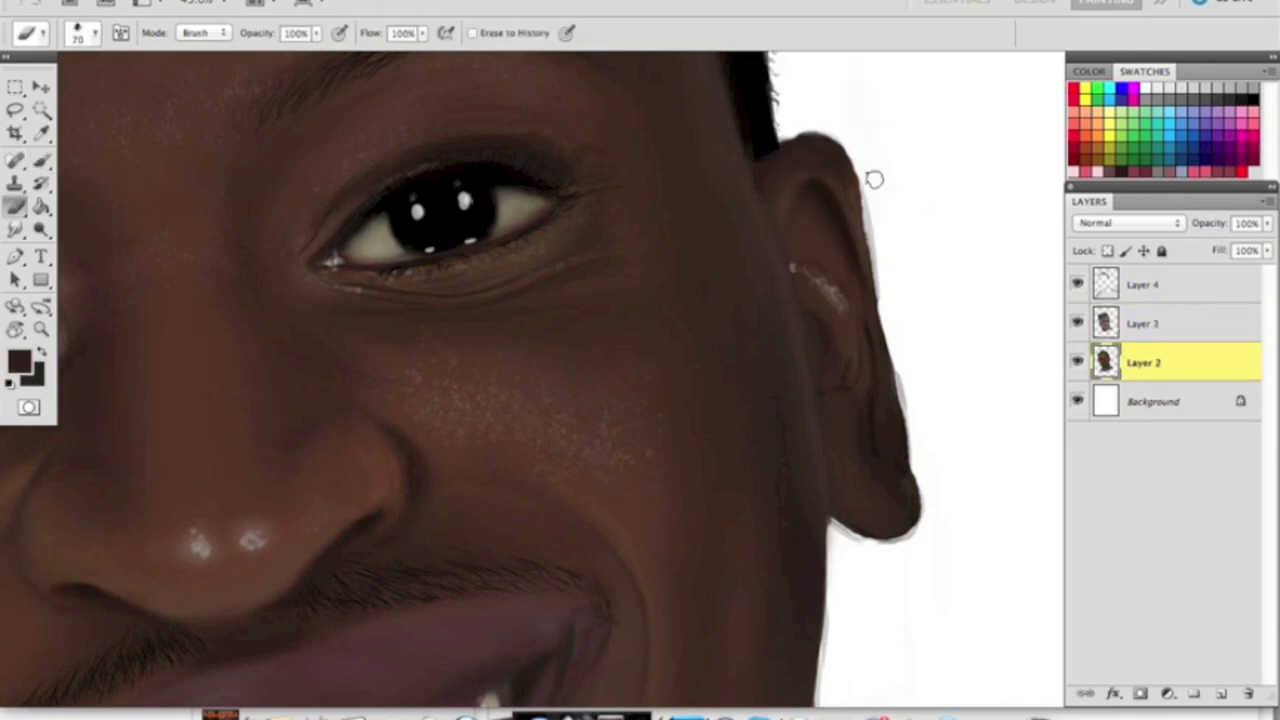
{"action": "left_click_drag", "start_coordinate": [874, 177], "coordinate": [830, 521]}
- Blend the inner folds and lobe of the right-hand ear with sampled browns at 70 and 40 px on Layer 3
{"action": "key", "text": "b"}
{"action": "key", "text": "alt+]"}
{"action": "left_click", "coordinate": [789, 300], "text": "alt"}
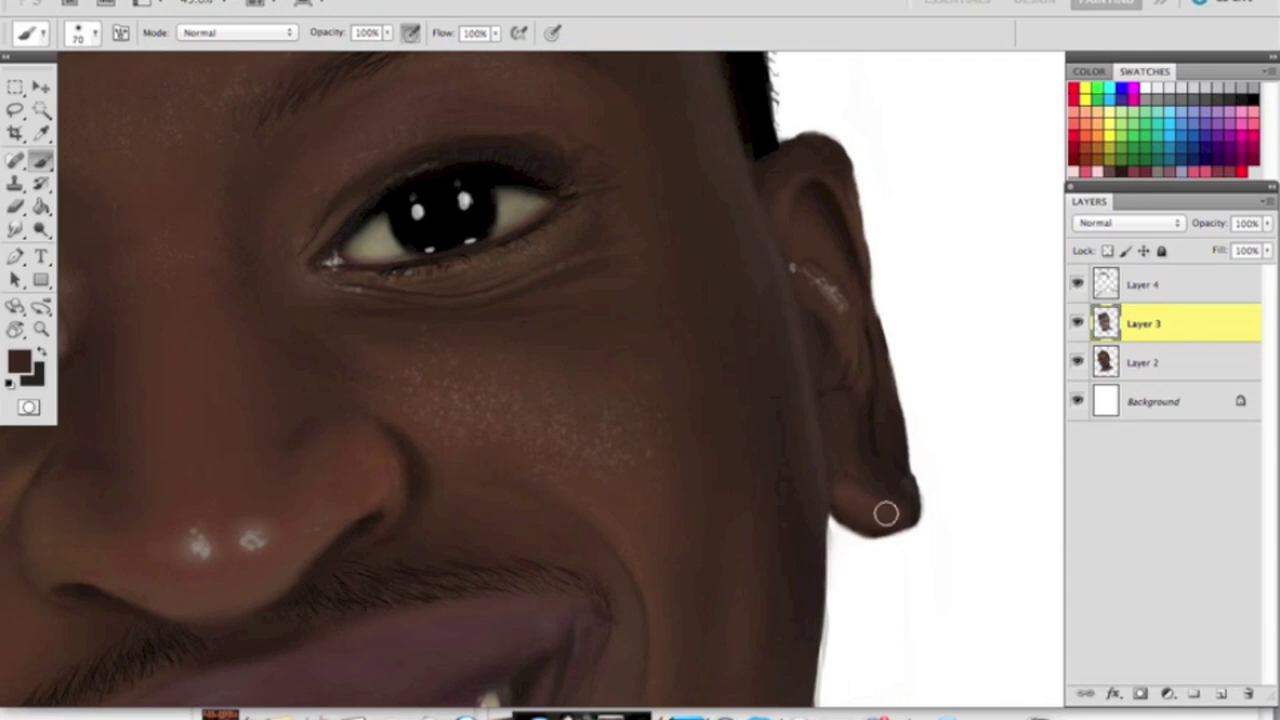
{"action": "left_click", "coordinate": [825, 250], "text": "alt"}
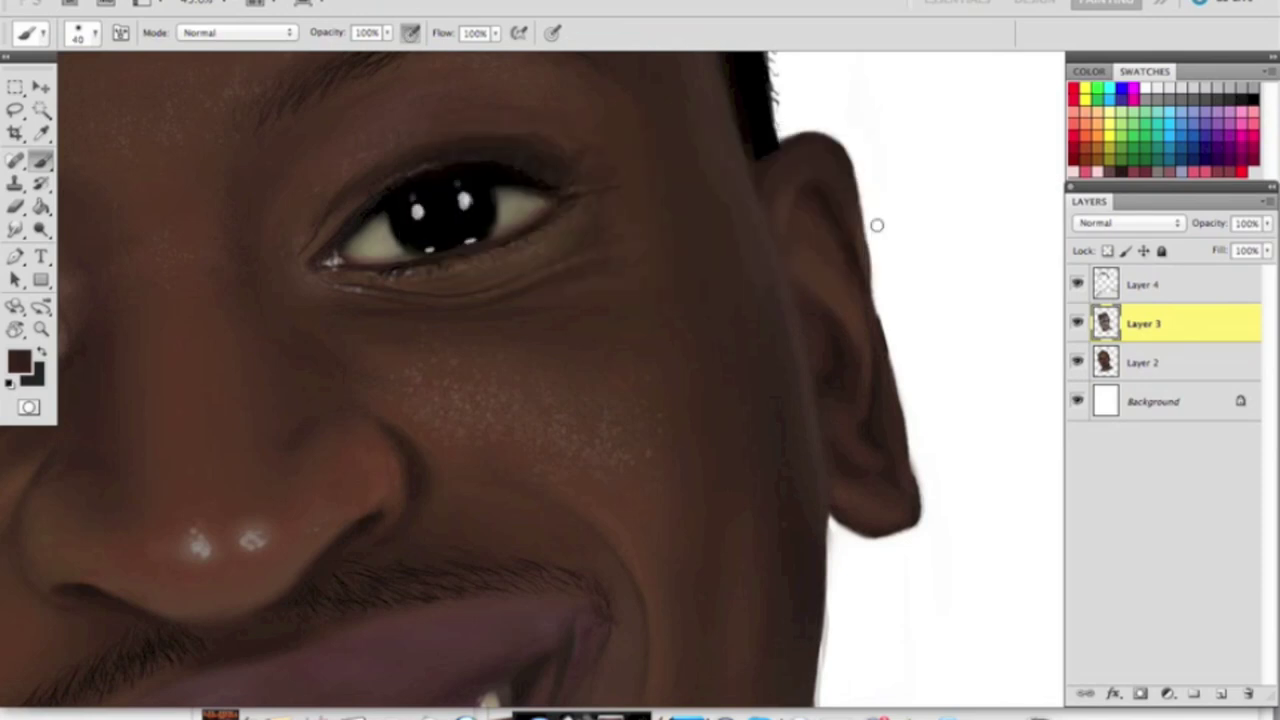
- Tidy the outer rim and lobe edge of the right-hand ear with a 25 to 30 px brush and the eraser on Layer 3
{"action": "key", "text": "bracketleft"}
{"action": "key", "text": "bracketleft"}
{"action": "key", "text": "bracketleft"}
{"action": "key", "text": "bracketleft"}
{"action": "key", "text": "bracketleft"}
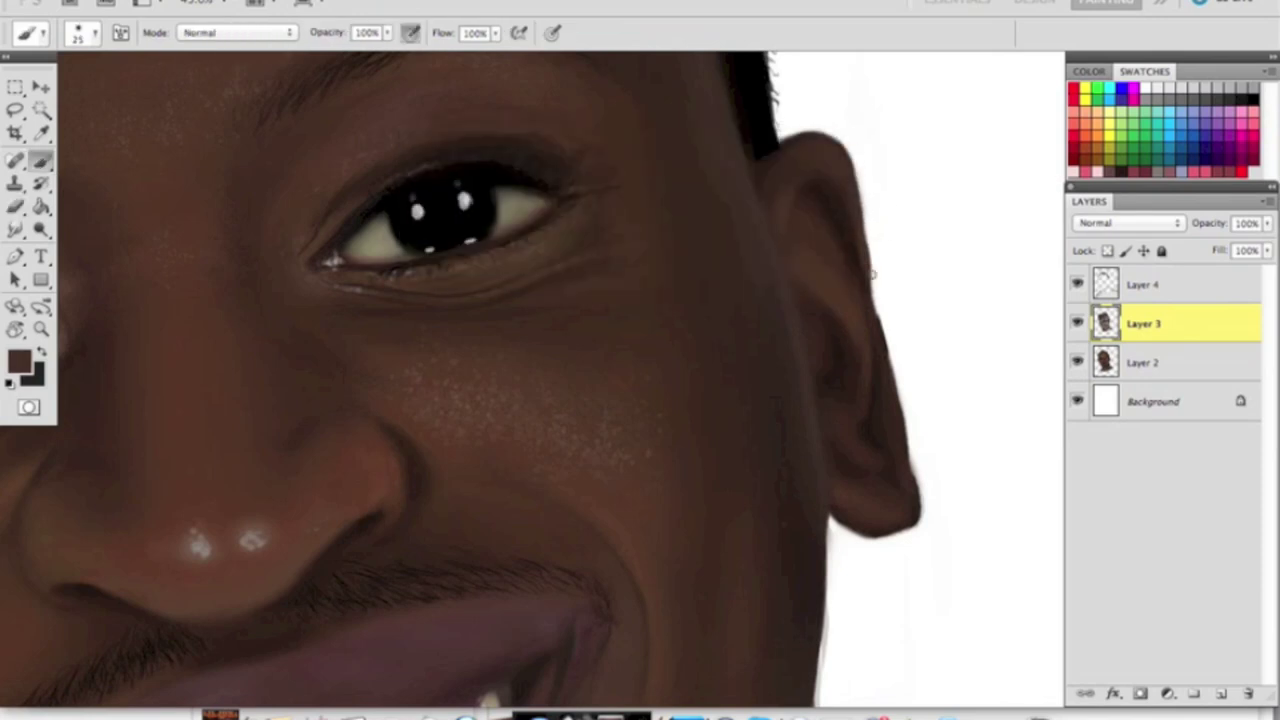
{"action": "key", "text": "e"}
{"action": "key", "text": "b"}
{"action": "key", "text": "bracketleft"}
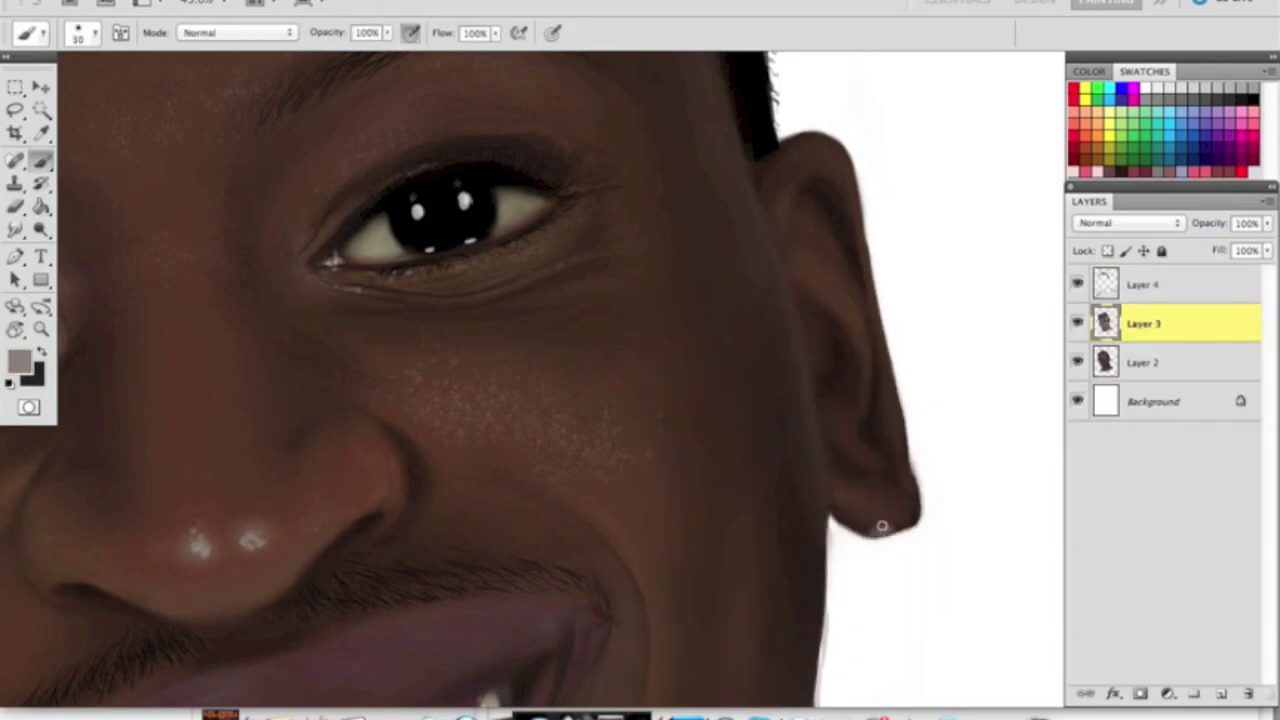
- Lock Layer 3's transparent pixels and blend sampled brown into the right-hand ear's inner folds with a 70 px brush
{"action": "key", "text": "e"}
{"action": "key", "text": "b"}
{"action": "left_click", "coordinate": [397, 375], "text": "alt"}
{"action": "key", "text": "bracketleft"}
{"action": "key", "text": "bracketleft"}
{"action": "key", "text": "bracketleft"}
{"action": "left_click", "coordinate": [1107, 251]}
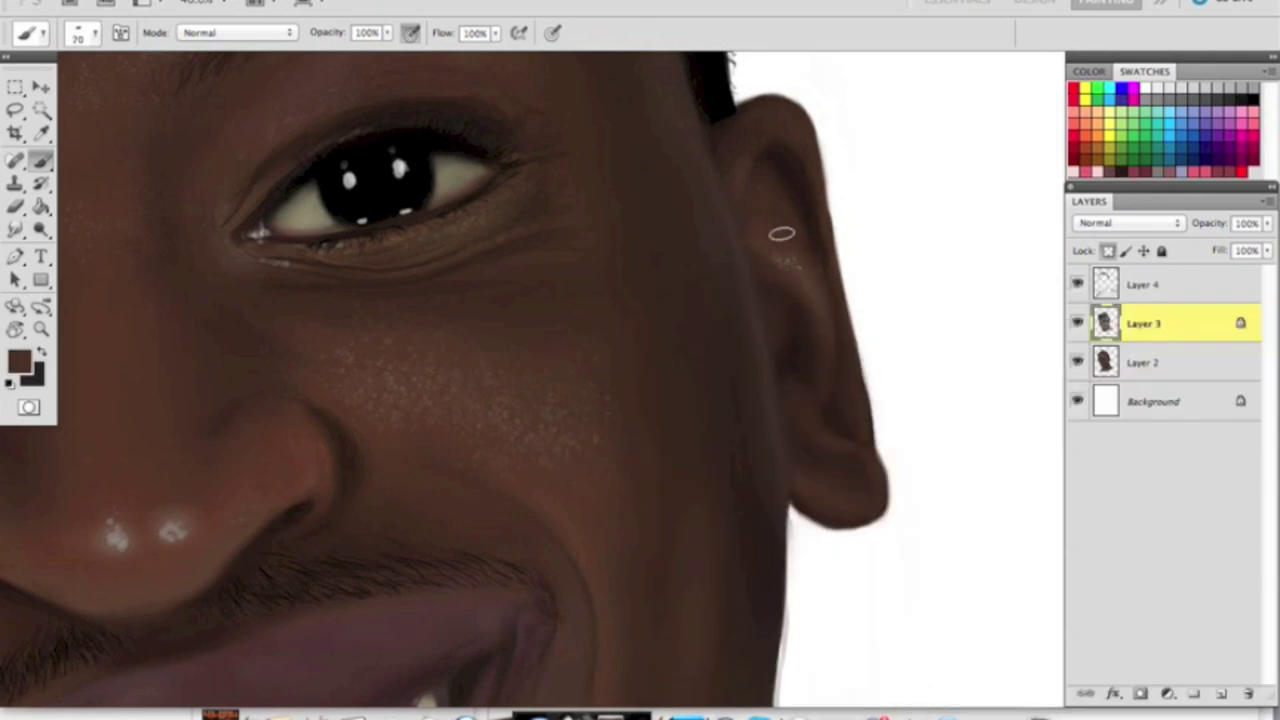
- Reshape the lower edge and lobe of the left-hand ear on Layer 3 with a 35 px eraser and a 40 px brown brush
{"action": "key", "text": "h"}
{"action": "left_click_drag", "start_coordinate": [792, 268], "coordinate": [634, 403]}
{"action": "right_click", "coordinate": [84, 340]}
{"action": "key", "text": "Return"}
{"action": "key", "text": "e"}
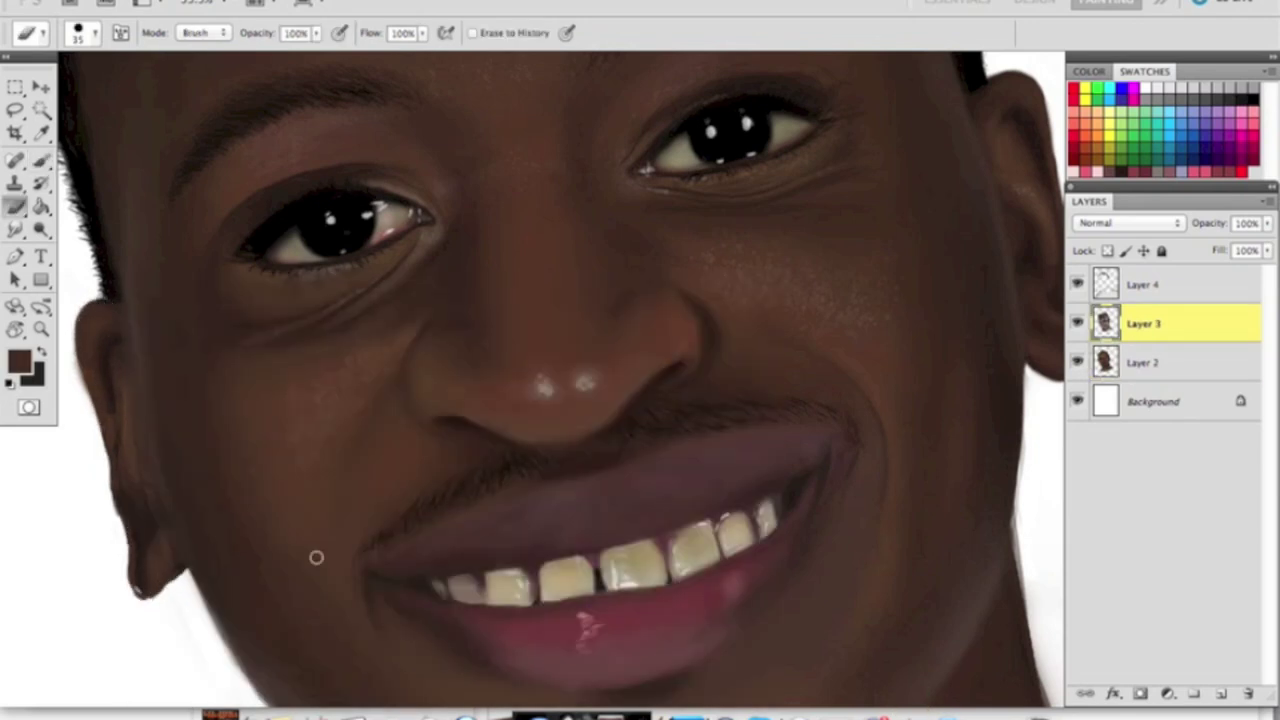
{"action": "key", "text": "b"}
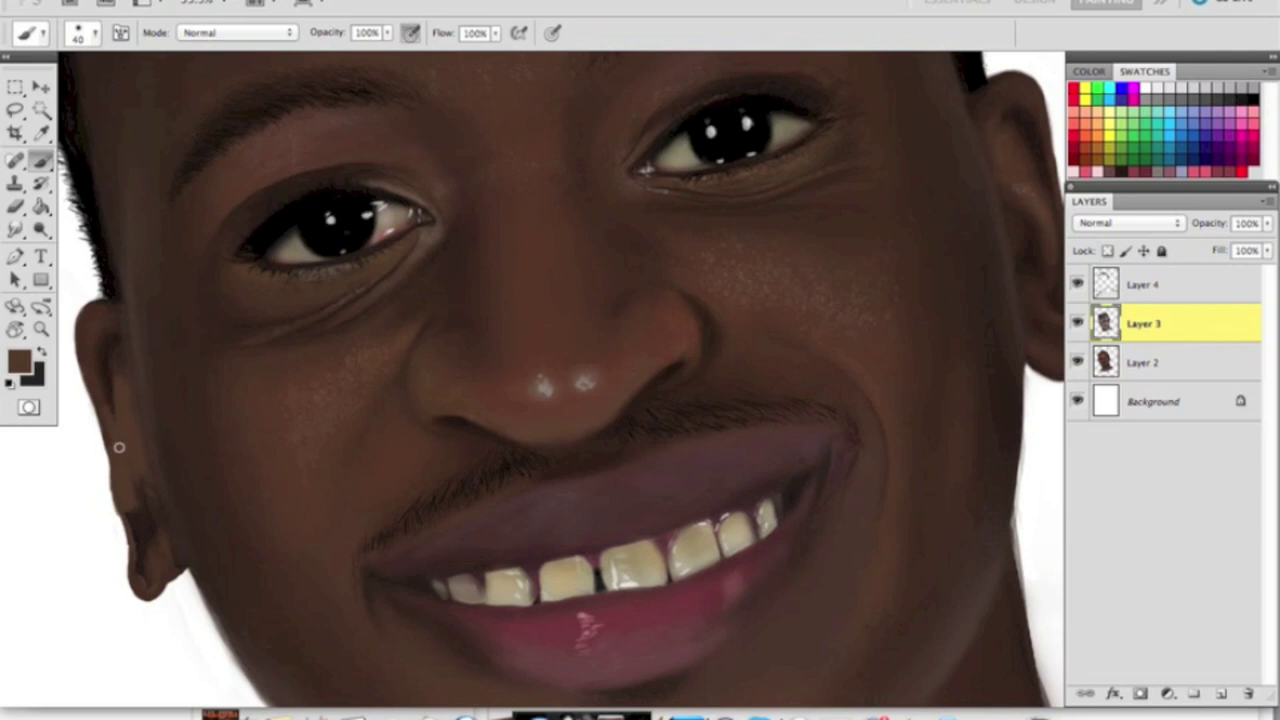
{"action": "key", "text": "bracketleft"}
{"action": "key", "text": "bracketleft"}
{"action": "key", "text": "bracketleft"}
{"action": "key", "text": "e"}
{"action": "key", "text": "b"}
- Lock Layer 3's transparent pixels and smooth the left-hand ear's inner folds and lobe with sampled browns at 60 and 40 px
{"action": "key", "text": "slash"}
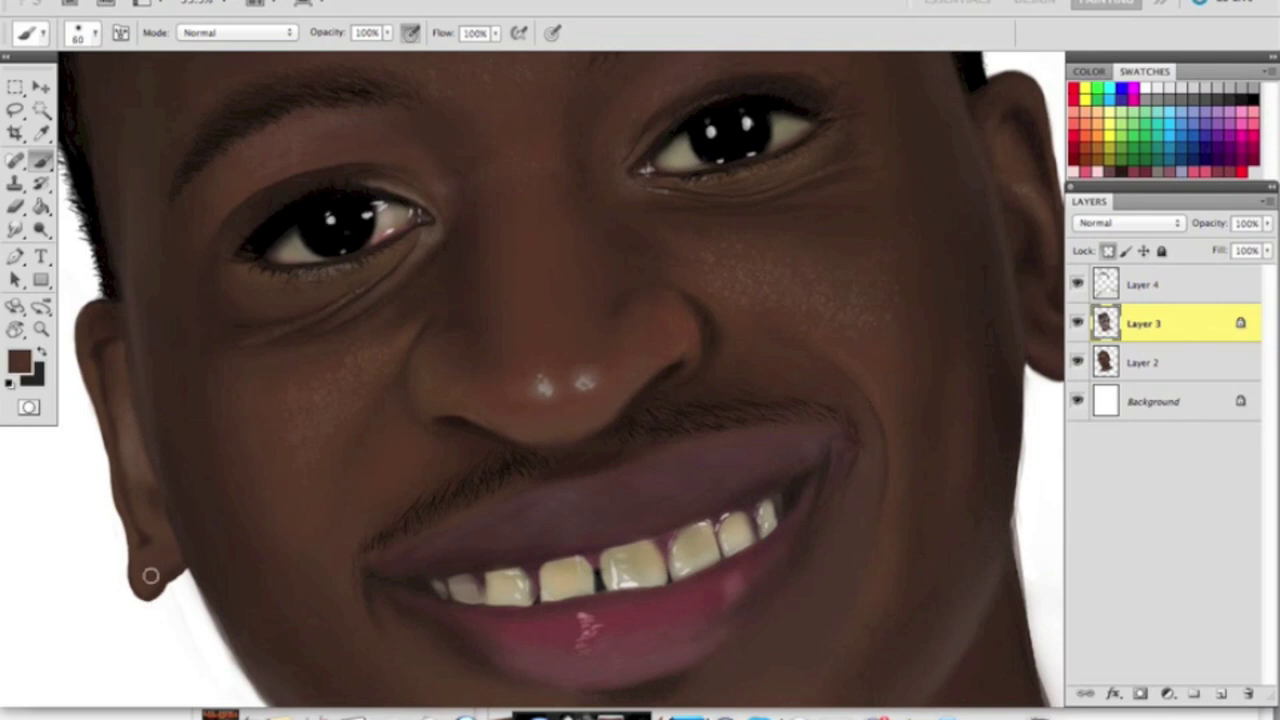
{"action": "mouse_move", "coordinate": [94, 451]}
{"action": "left_mouse_down"}
{"action": "mouse_move", "coordinate": [166, 451]}
{"action": "mouse_move", "coordinate": [135, 496]}
{"action": "left_mouse_up"}
{"action": "left_click", "coordinate": [126, 443], "text": "alt"}
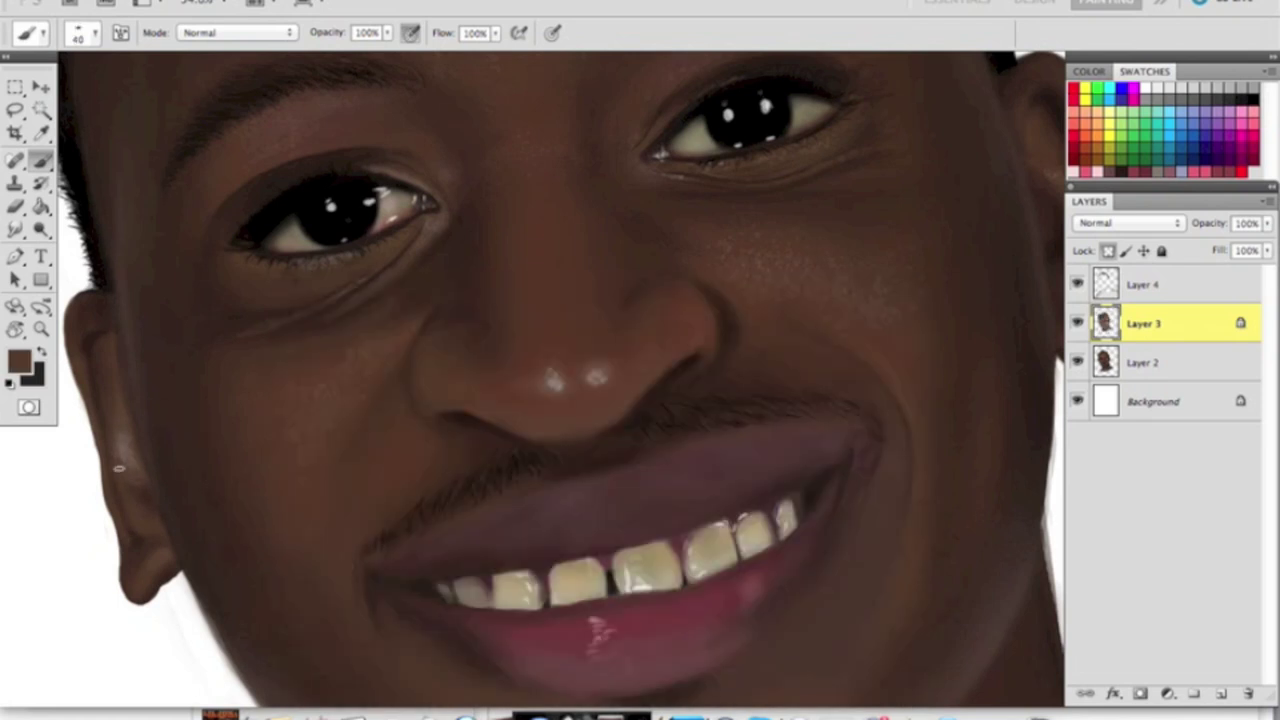
{"action": "mouse_move", "coordinate": [600, 400]}
{"action": "left_mouse_down"}
{"action": "mouse_move", "coordinate": [470, 400]}
{"action": "mouse_move", "coordinate": [540, 400]}
{"action": "left_mouse_up"}
- Try a selection around the shirt on Layer 4
{"action": "left_click", "coordinate": [1143, 284]}
{"action": "key", "text": "l"}
{"action": "left_click_drag", "start_coordinate": [920, 700], "coordinate": [995, 700]}
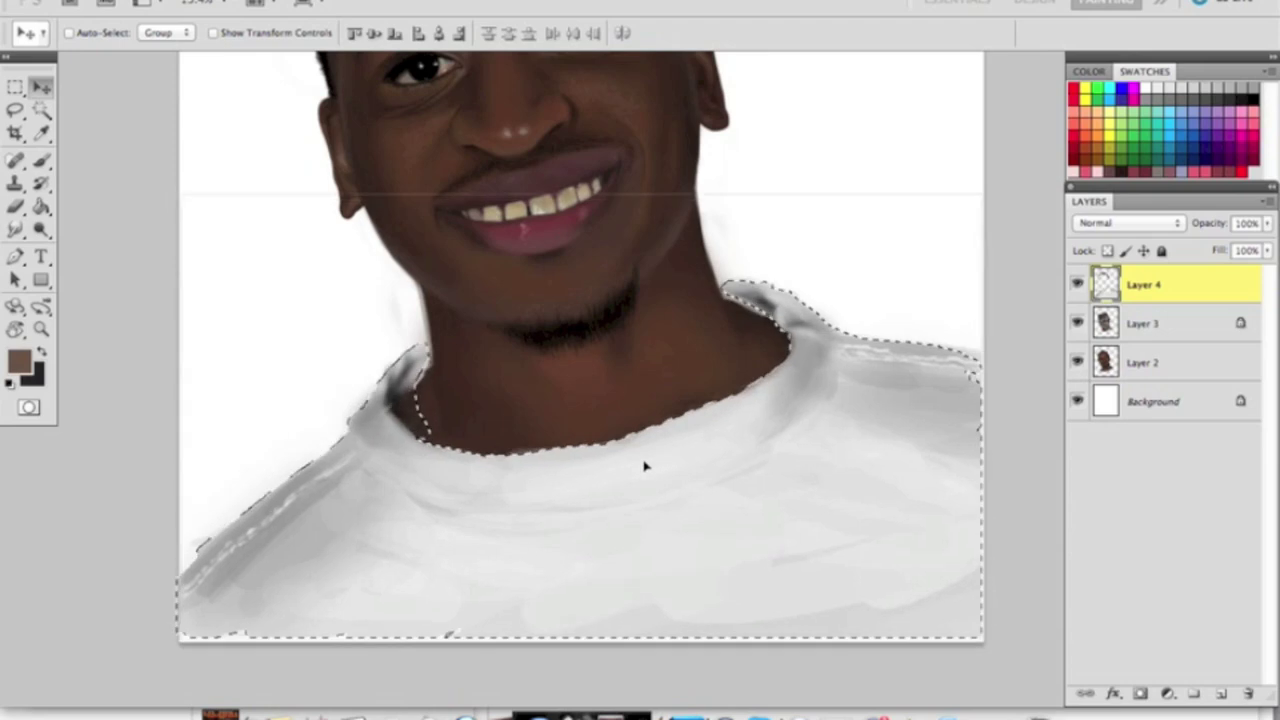
{"action": "key", "text": "ctrl+d"}
- Lock Layer 2's transparent pixels and blend reddish and dark browns over the neck on Layer 3 at 250 and 150 px
{"action": "key", "text": "b"}
{"action": "right_click", "coordinate": [646, 463]}
{"action": "double_click", "coordinate": [1138, 484]}
{"action": "left_click", "coordinate": [1143, 362]}
{"action": "left_click", "coordinate": [1143, 323]}
{"action": "key", "text": "ctrl+plus"}
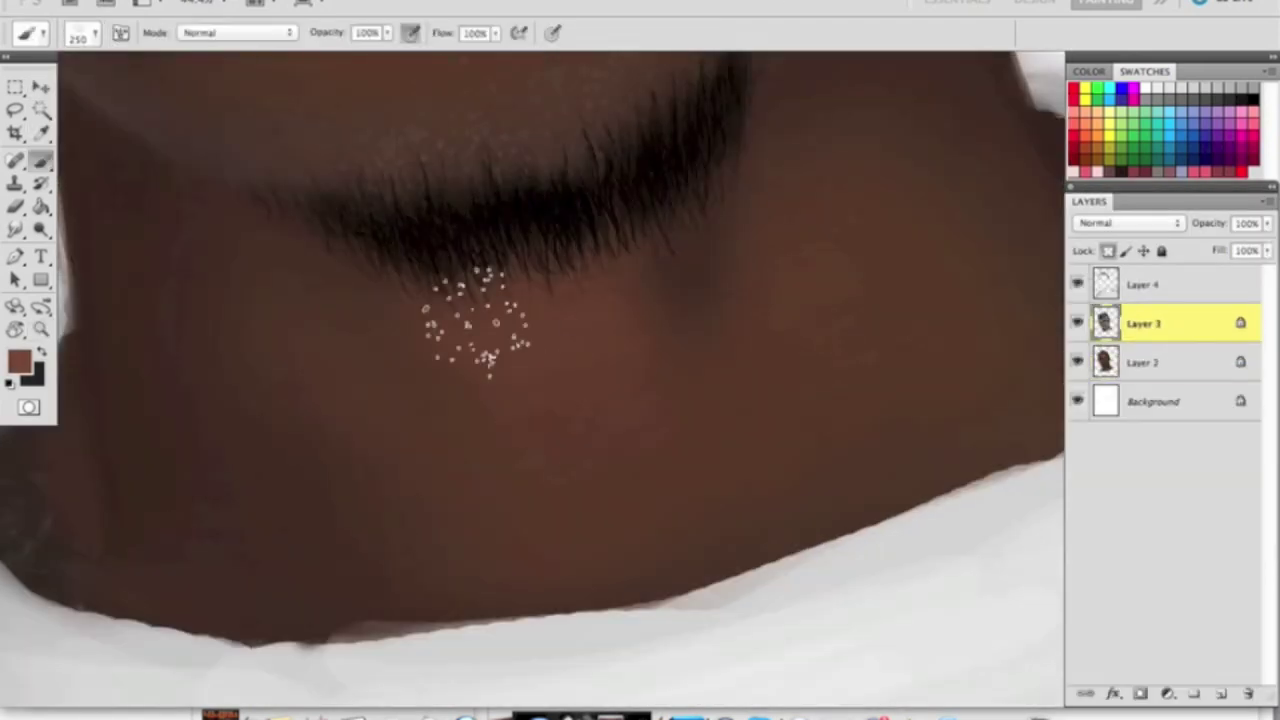
{"action": "key", "text": "bracketleft"}
{"action": "key", "text": "bracketleft"}
{"action": "key", "text": "bracketleft"}
{"action": "key", "text": "bracketleft"}
{"action": "key", "text": "bracketleft"}
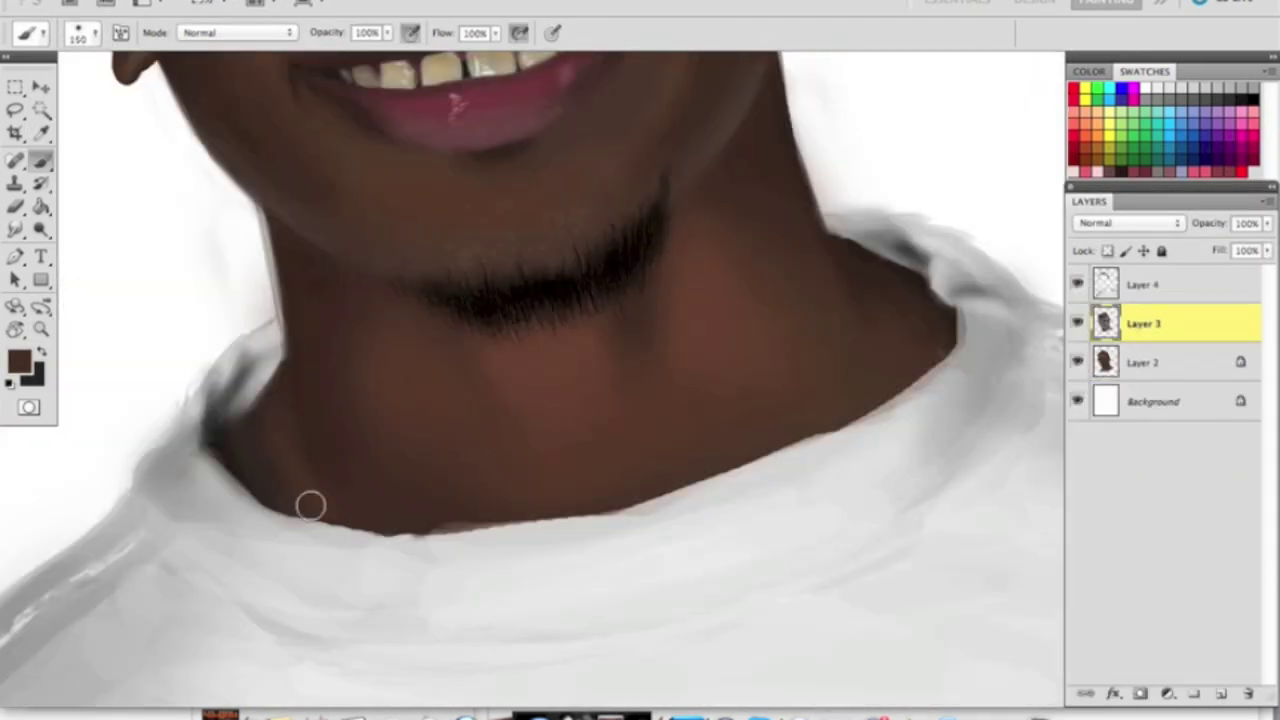
- Show the rulers and merge Layer 3 down into Layer 2
{"action": "key", "text": "z"}
{"action": "key", "text": "ctrl+0"}
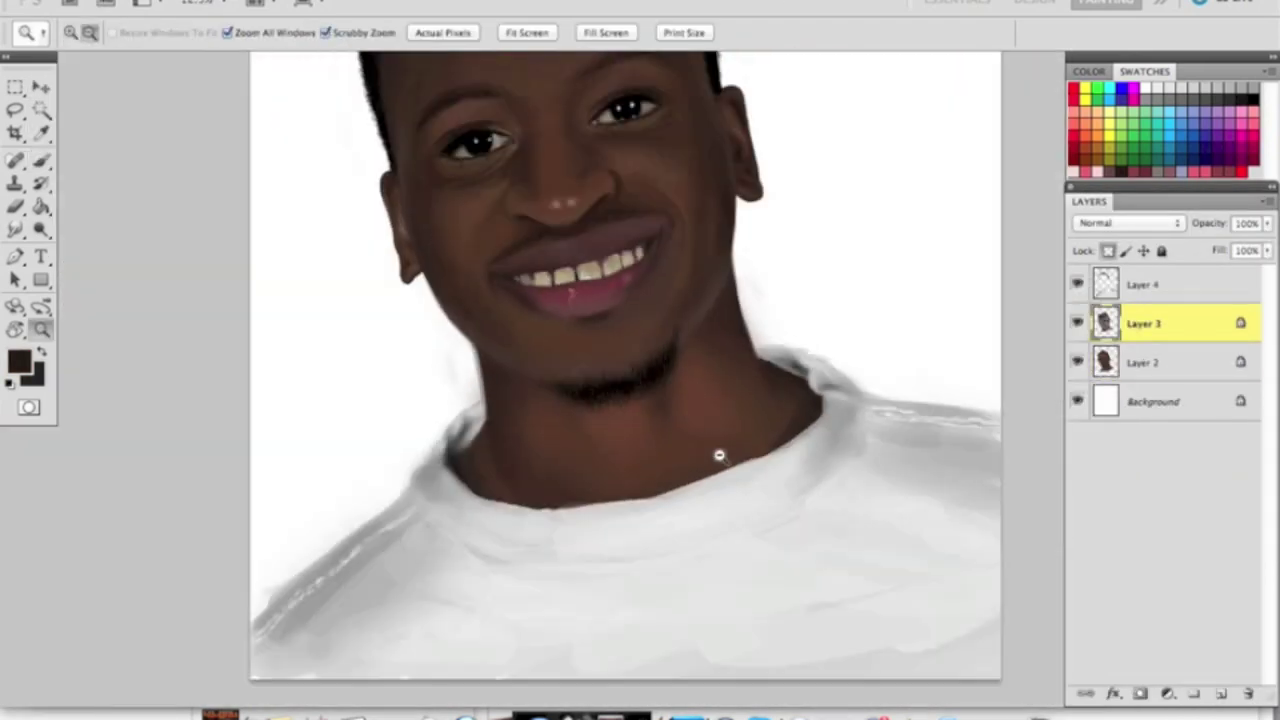
{"action": "key", "text": "ctrl+r"}
{"action": "key", "text": "o"}
{"action": "key", "text": "ctrl+e"}
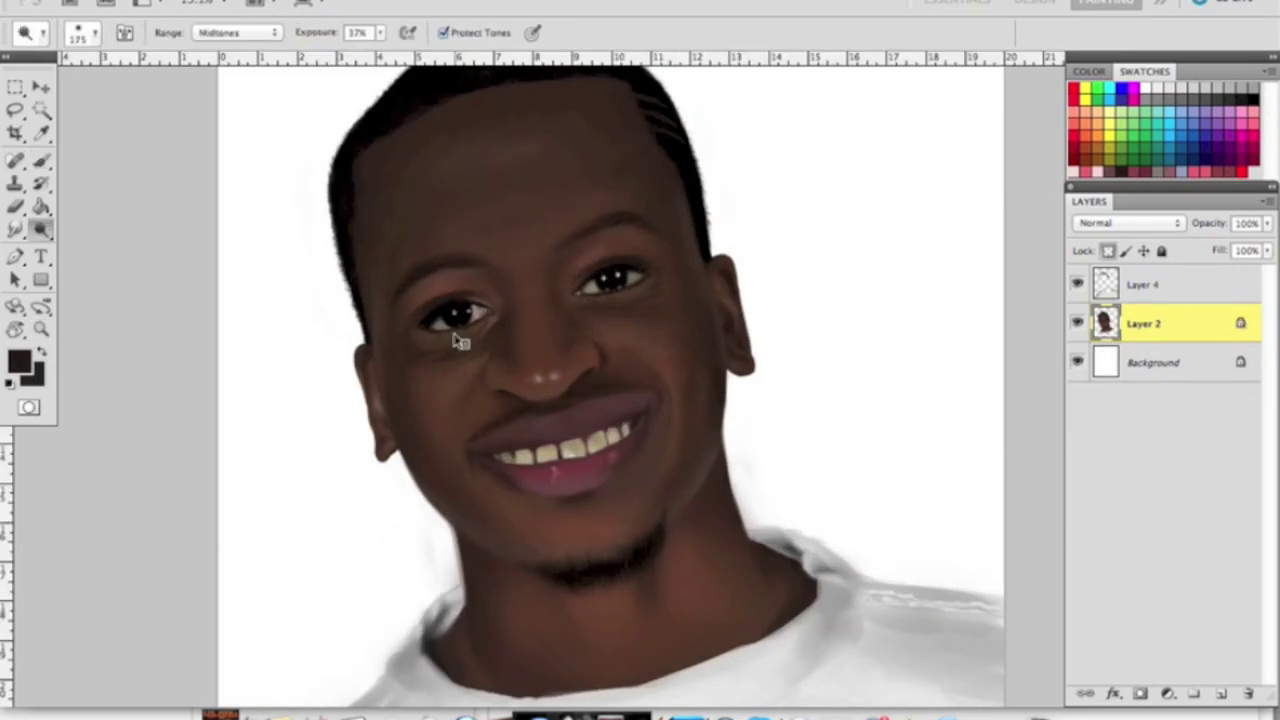
- Dodge the face's midtones on Layer 2 at 37% exposure, enlarging the brush from 100 to 500 px
{"action": "scroll", "coordinate": [742, 340], "scroll_direction": "up", "scroll_amount": 2}
{"action": "key", "text": "bracketleft"}
{"action": "key", "text": "bracketleft"}
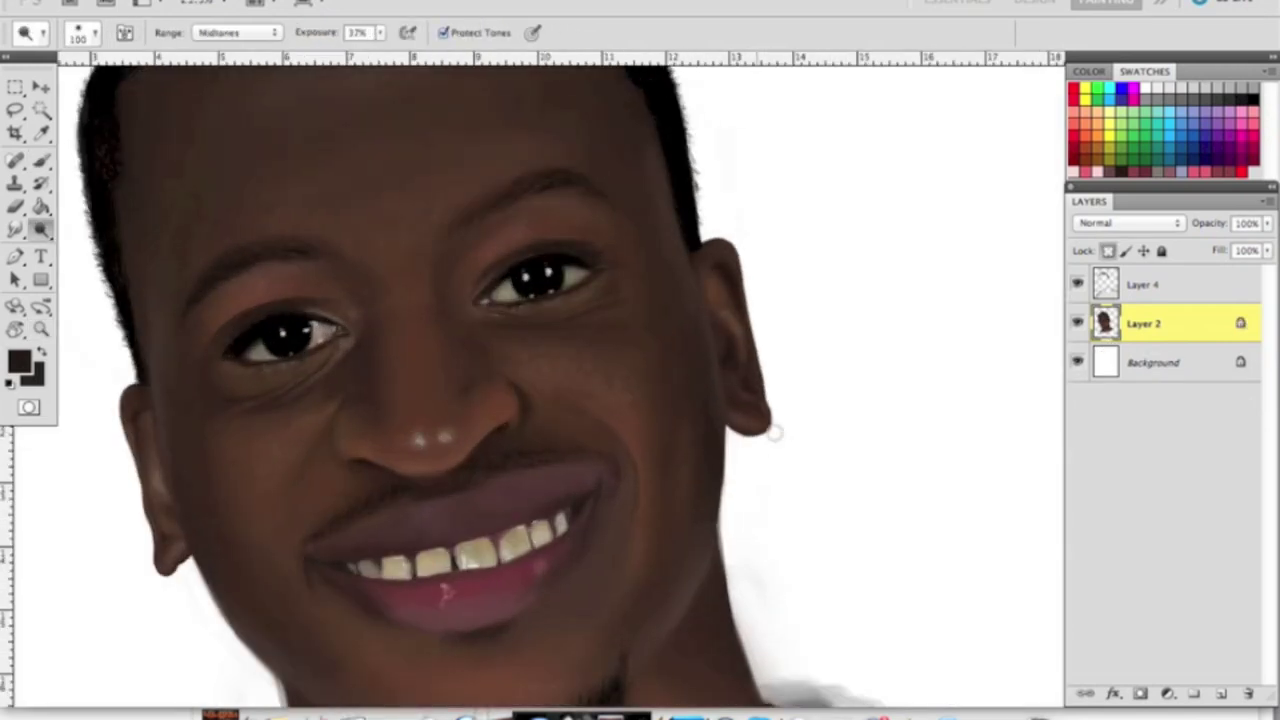
{"action": "scroll", "coordinate": [240, 460], "scroll_direction": "down", "scroll_amount": 2}
{"action": "key", "text": "bracketright"}
{"action": "key", "text": "bracketright"}
{"action": "key", "text": "bracketright"}
{"action": "key", "text": "bracketright"}
{"action": "key", "text": "bracketright"}
{"action": "key", "text": "bracketright"}
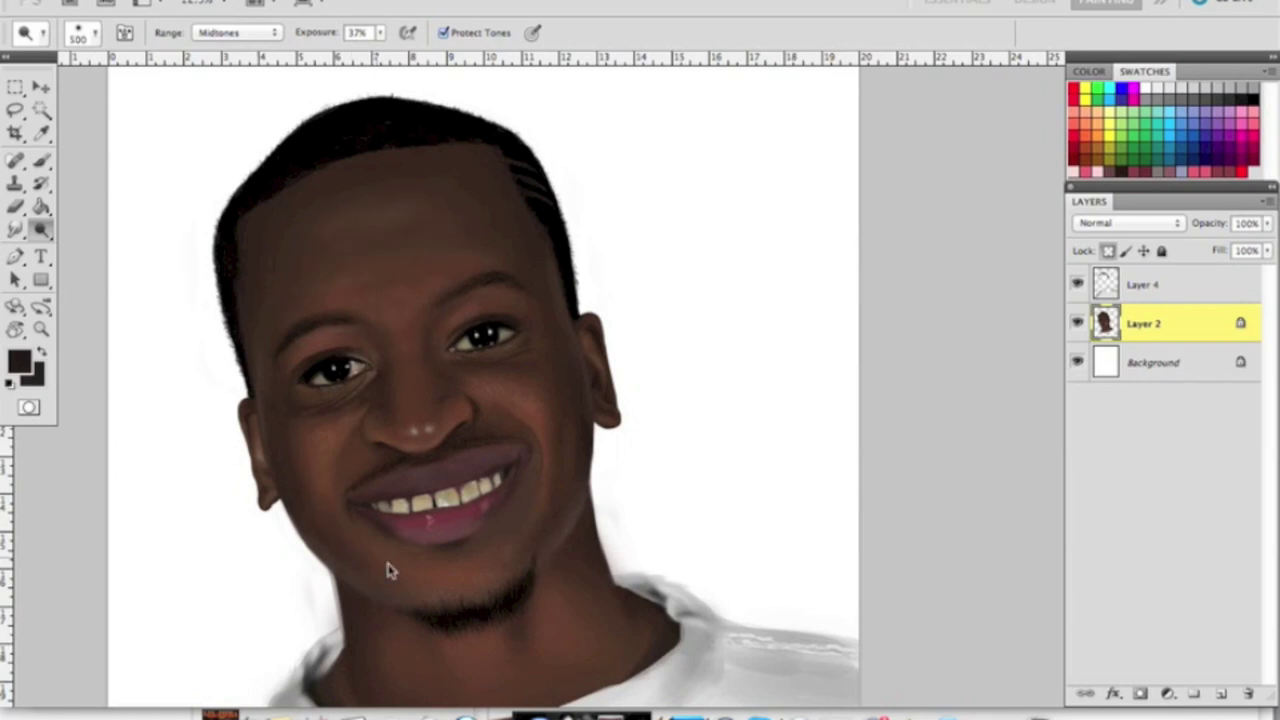
- Brighten the cheeks, chin and forehead midtones with the Dodge tool at 500 and 250 px and 37% exposure
{"action": "scroll", "coordinate": [390, 570], "scroll_direction": "down", "scroll_amount": 1}
{"action": "key", "text": "bracketleft"}
{"action": "key", "text": "bracketleft"}
{"action": "key", "text": "bracketleft"}
{"action": "key", "text": "bracketleft"}
{"action": "key", "text": "bracketleft"}
{"action": "key", "text": "5"}
{"action": "scroll", "coordinate": [657, 511], "scroll_direction": "down", "scroll_amount": 1}
{"action": "key", "text": "3"}
{"action": "key", "text": "7"}
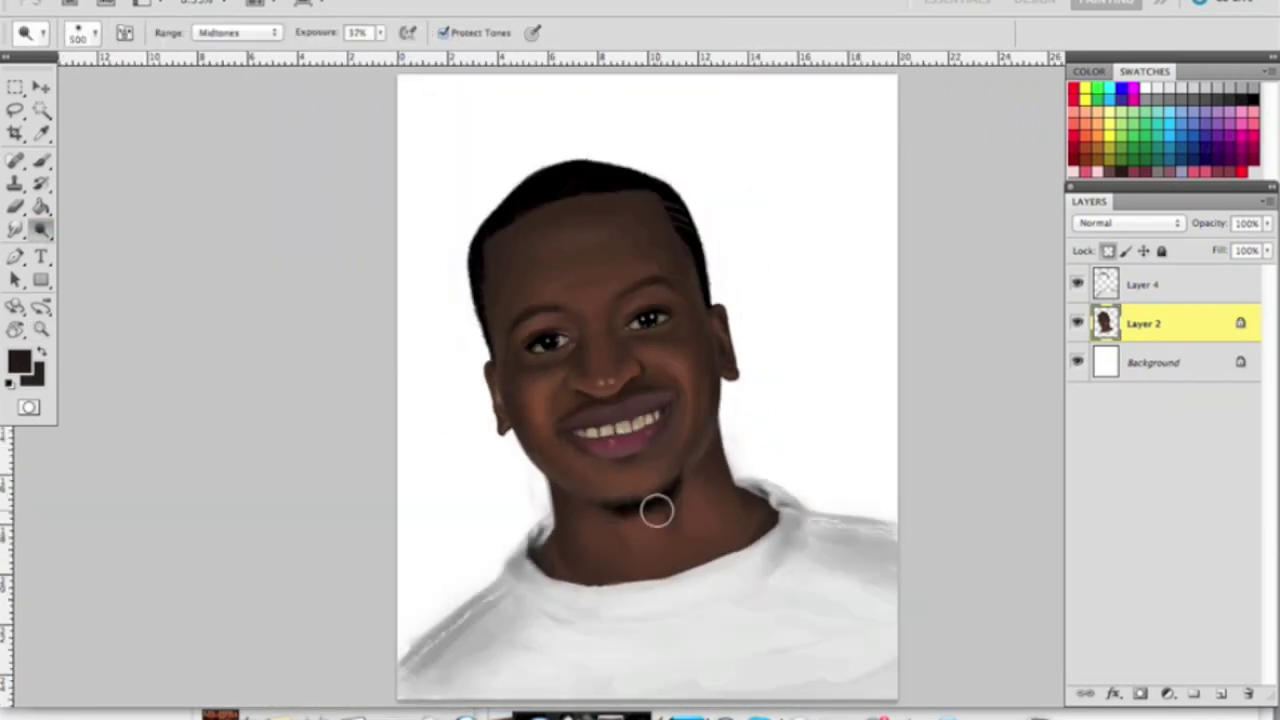
{"action": "scroll", "coordinate": [575, 298], "scroll_direction": "up", "scroll_amount": 2}
{"action": "key", "text": "bracketleft"}
{"action": "key", "text": "bracketleft"}
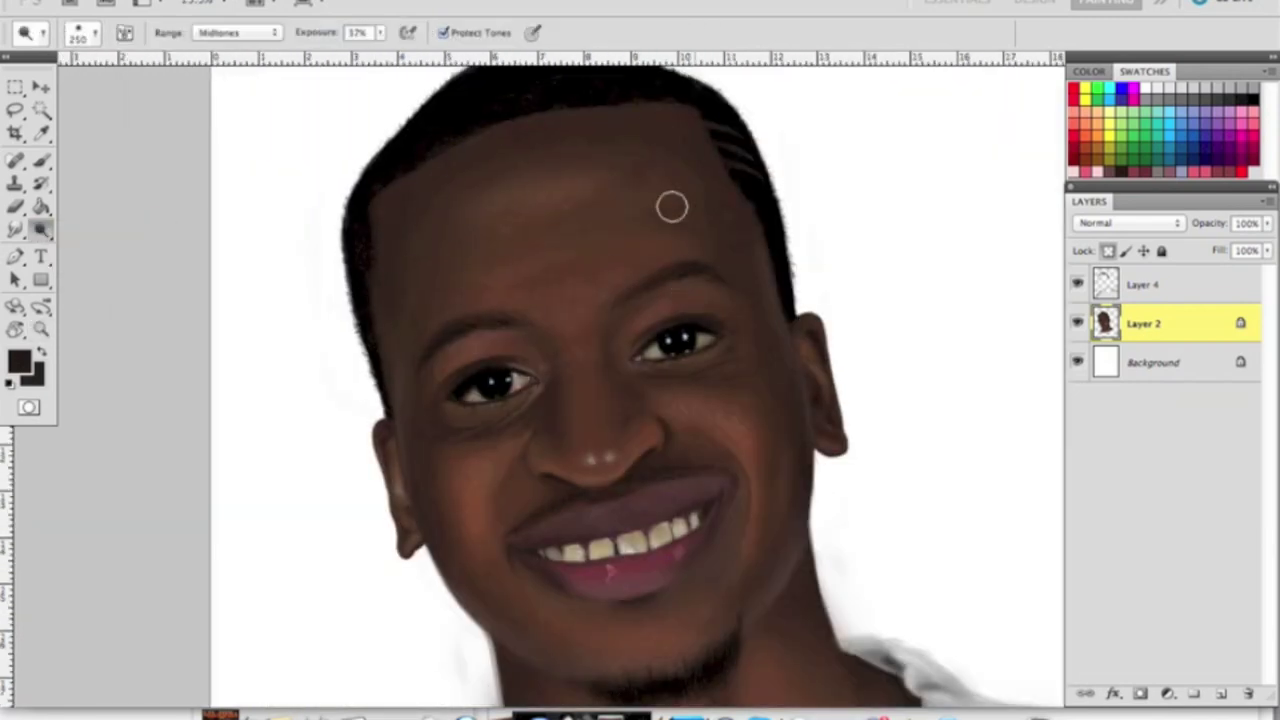
- Blend a sampled reddish brown into the facial skin on Layer 2
{"action": "scroll", "coordinate": [672, 207], "scroll_direction": "down", "scroll_amount": 2}
{"action": "key", "text": "b"}
{"action": "scroll", "coordinate": [577, 143], "scroll_direction": "up", "scroll_amount": 3}
{"action": "left_click", "coordinate": [577, 143], "text": "alt"}
{"action": "scroll", "coordinate": [560, 329], "scroll_direction": "down", "scroll_amount": 1}
{"action": "scroll", "coordinate": [629, 488], "scroll_direction": "down", "scroll_amount": 1}
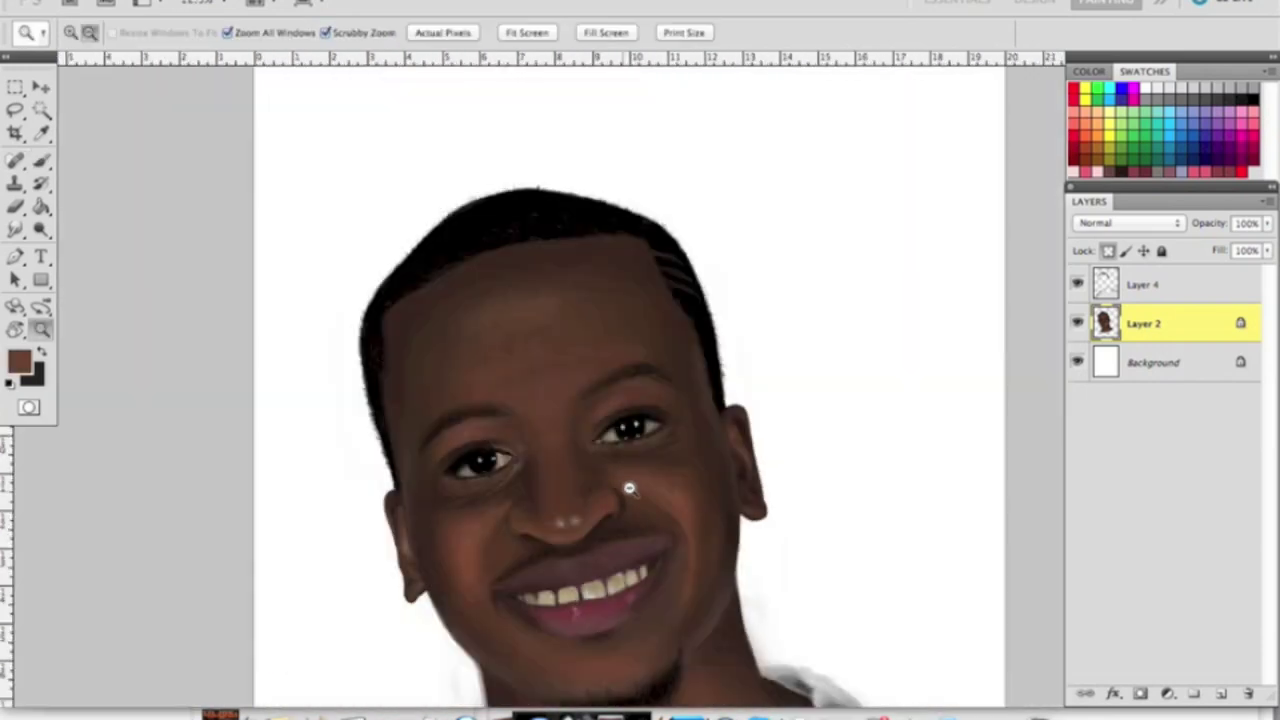
{"action": "key", "text": "b"}
{"action": "scroll", "coordinate": [560, 560], "scroll_direction": "up", "scroll_amount": 4}
{"action": "scroll", "coordinate": [545, 600], "scroll_direction": "down", "scroll_amount": 4}
- Warm the cheeks, jaw and neck on Layer 2 with sampled orange-brown and an 800 px textured brush
{"action": "scroll", "coordinate": [542, 621], "scroll_direction": "up", "scroll_amount": 3}
{"action": "right_click", "coordinate": [542, 621]}
{"action": "key", "text": "Return"}
{"action": "scroll", "coordinate": [551, 503], "scroll_direction": "down", "scroll_amount": 3}
{"action": "left_click", "coordinate": [655, 228], "text": "alt"}
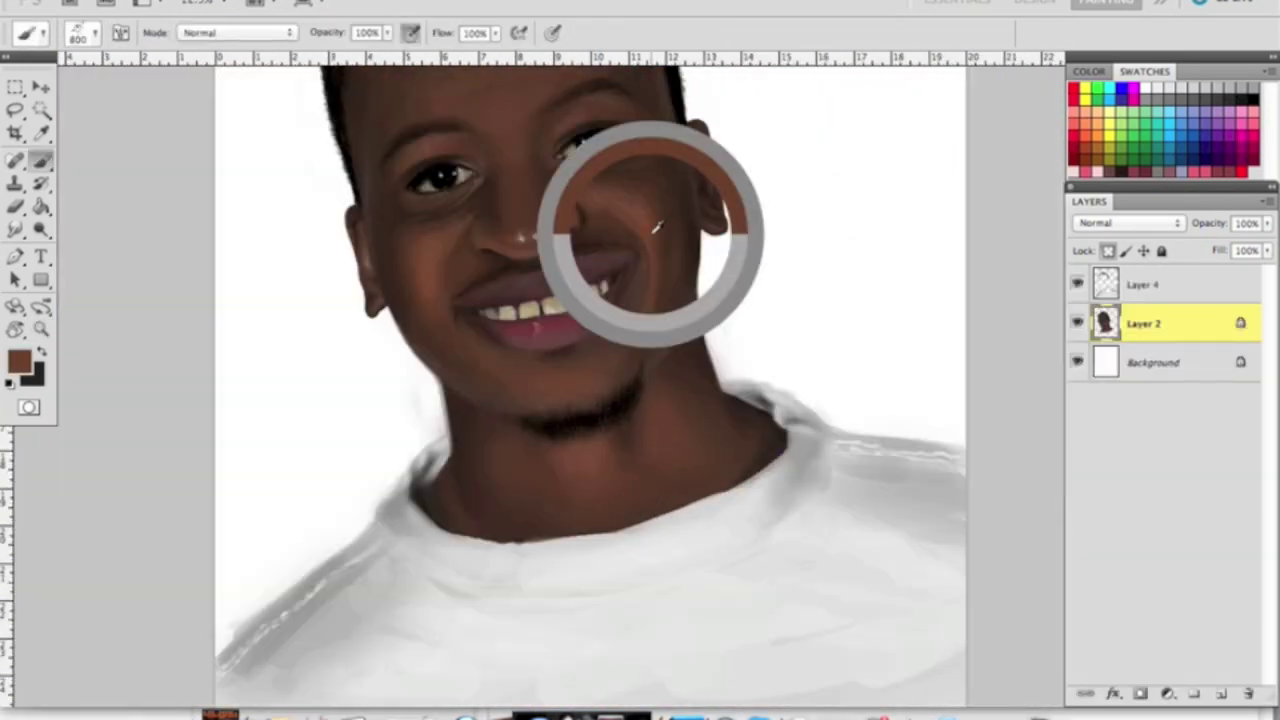
{"action": "scroll", "coordinate": [700, 300], "scroll_direction": "up", "scroll_amount": 3}
{"action": "scroll", "coordinate": [674, 374], "scroll_direction": "down", "scroll_amount": 3}
{"action": "key", "text": "b"}
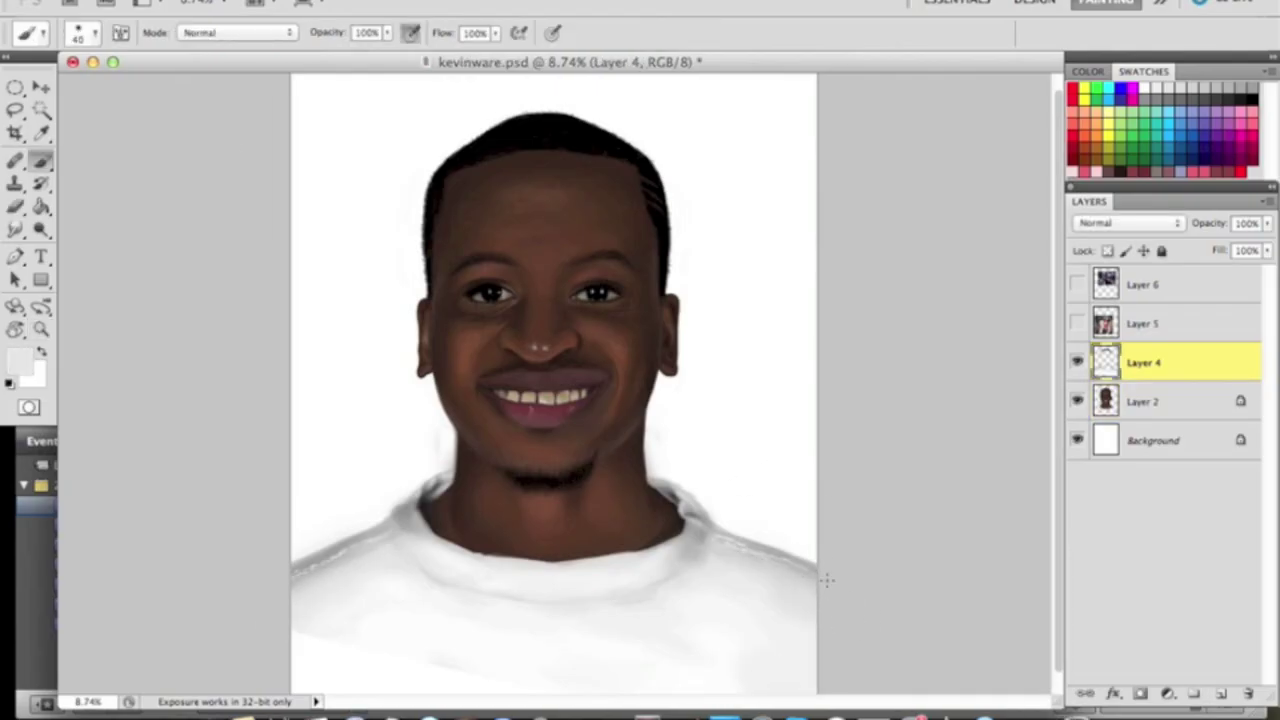
- Stack the photo layers, Layer 5 and Layer 6, beneath the portrait on Layer 2, hide both, and activate the Background layer
{"action": "key", "text": "e"}
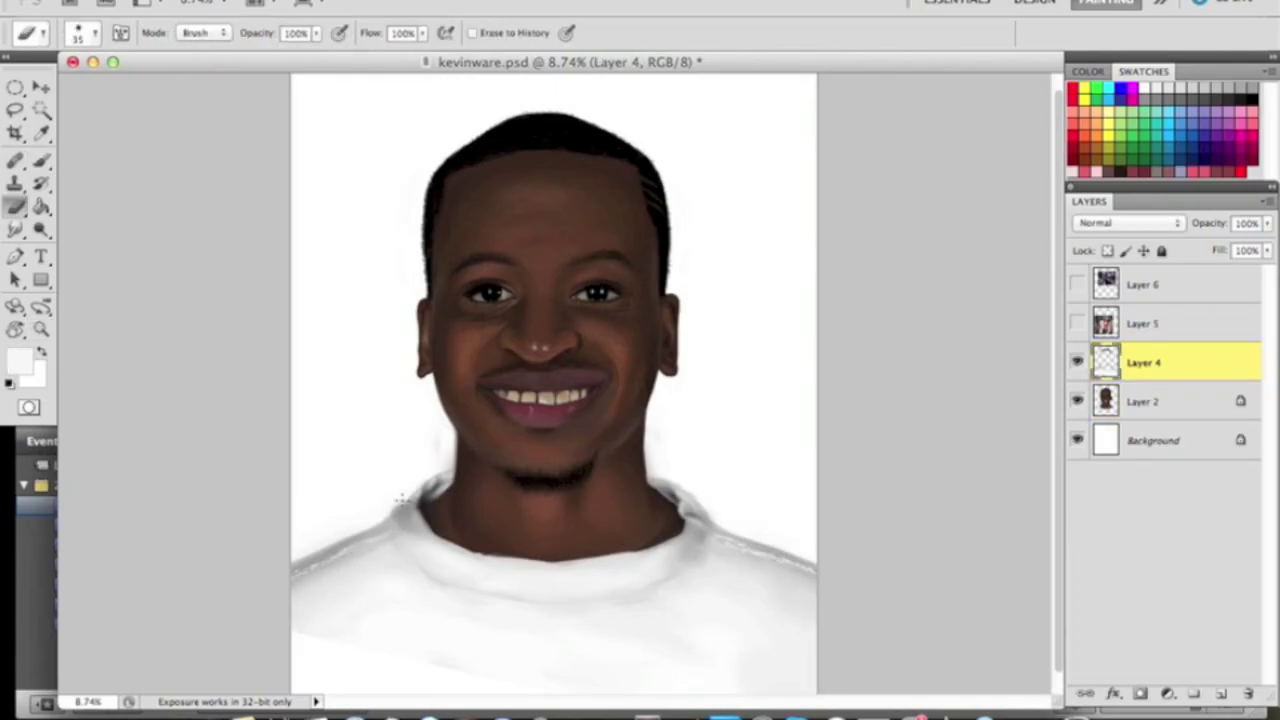
{"action": "key", "text": "alt+bracketleft"}
{"action": "key", "text": "super+l"}
{"action": "key", "text": "Escape"}
{"action": "key", "text": "super+l"}
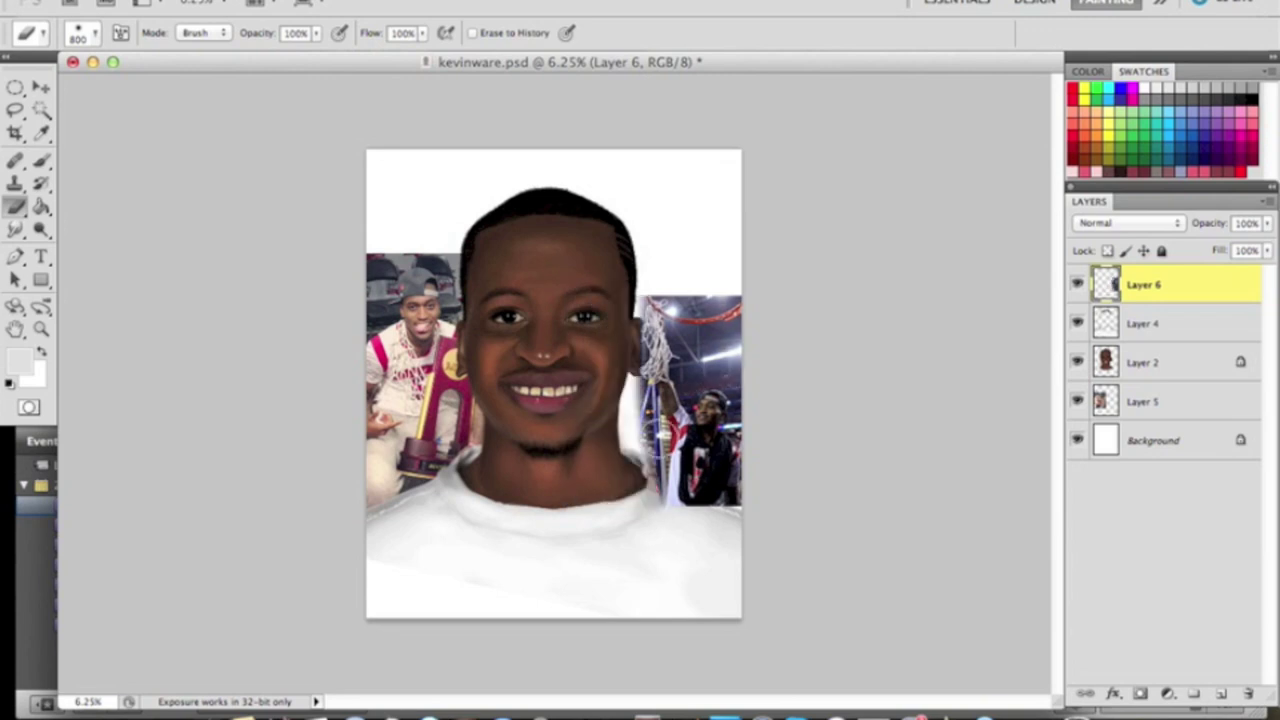
{"action": "key", "text": "super+bracketleft"}
{"action": "key", "text": "super+bracketleft"}
{"action": "left_click", "coordinate": [1077, 362]}
{"action": "left_click", "coordinate": [1077, 401]}
{"action": "left_click", "coordinate": [1150, 440]}
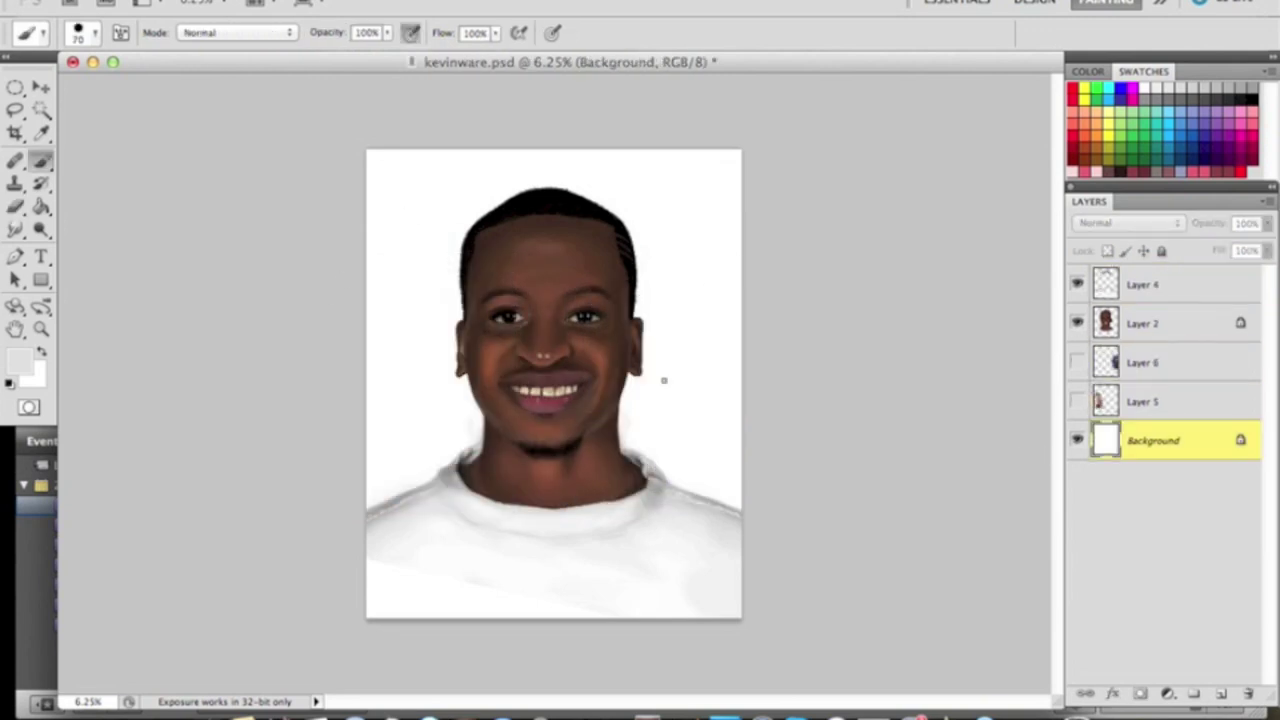
- Paint the Background layer from pale pink at the top to strong red behind the shoulders with a 1000 px brush
{"action": "left_click", "coordinate": [671, 429]}
{"action": "left_click", "coordinate": [814, 254]}
{"action": "left_click", "coordinate": [1150, 440]}
{"action": "mouse_move", "coordinate": [640, 420]}
{"action": "left_mouse_down"}
{"action": "mouse_move", "coordinate": [700, 435]}
{"action": "mouse_move", "coordinate": [651, 286]}
{"action": "mouse_move", "coordinate": [543, 186]}
{"action": "mouse_move", "coordinate": [420, 300]}
{"action": "mouse_move", "coordinate": [400, 470]}
{"action": "left_mouse_up"}
{"action": "key", "text": "super+z"}
{"action": "mouse_move", "coordinate": [378, 548]}
{"action": "left_mouse_down"}
{"action": "mouse_move", "coordinate": [371, 462]}
{"action": "mouse_move", "coordinate": [645, 410]}
{"action": "mouse_move", "coordinate": [686, 578]}
{"action": "mouse_move", "coordinate": [650, 142]}
{"action": "mouse_move", "coordinate": [656, 410]}
{"action": "mouse_move", "coordinate": [361, 222]}
{"action": "mouse_move", "coordinate": [541, 370]}
{"action": "mouse_move", "coordinate": [478, 139]}
{"action": "mouse_move", "coordinate": [387, 287]}
{"action": "mouse_move", "coordinate": [481, 252]}
{"action": "mouse_move", "coordinate": [572, 160]}
{"action": "mouse_move", "coordinate": [662, 298]}
{"action": "mouse_move", "coordinate": [402, 268]}
{"action": "left_mouse_up"}
{"action": "key", "text": "bracketleft"}
{"action": "key", "text": "bracketleft"}
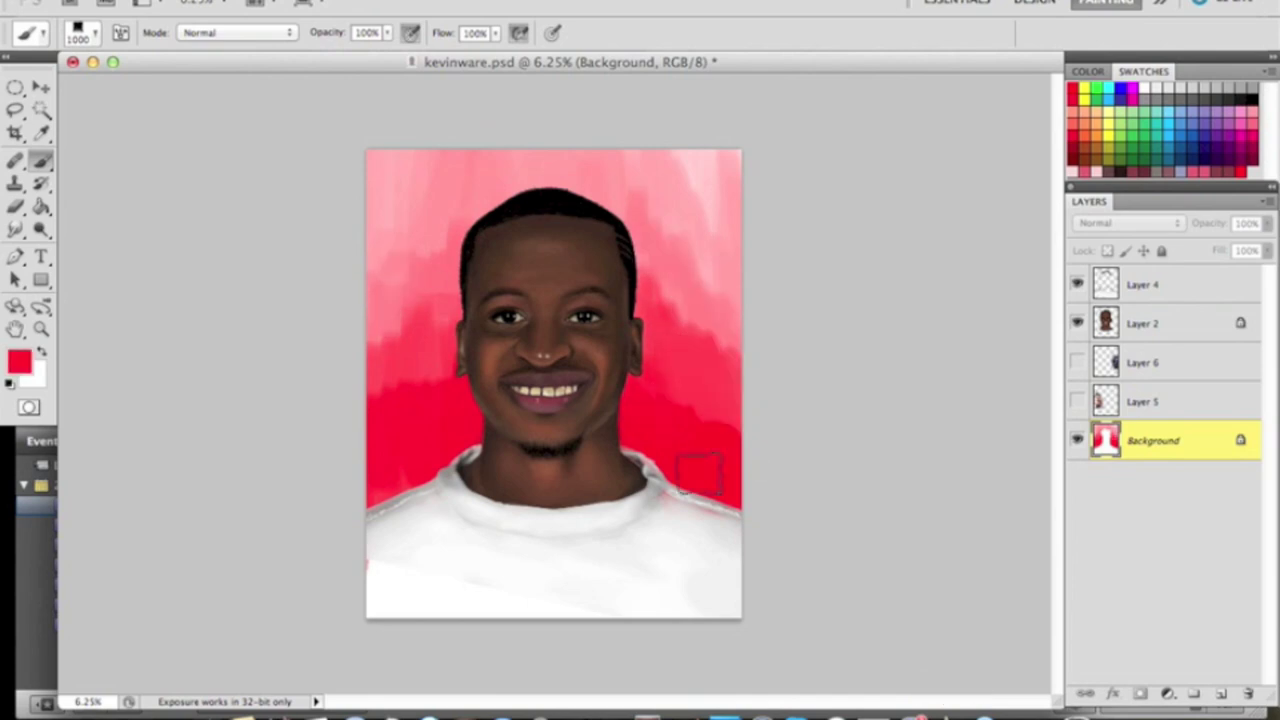
- Cover the lower shirt on Layer 4 with off-white at 1000 px and trim the collar's outer fringe with an 80 px eraser
{"action": "key", "text": "alt+bracketright"}
{"action": "key", "text": "alt+bracketright"}
{"action": "left_click", "coordinate": [473, 577], "text": "alt"}
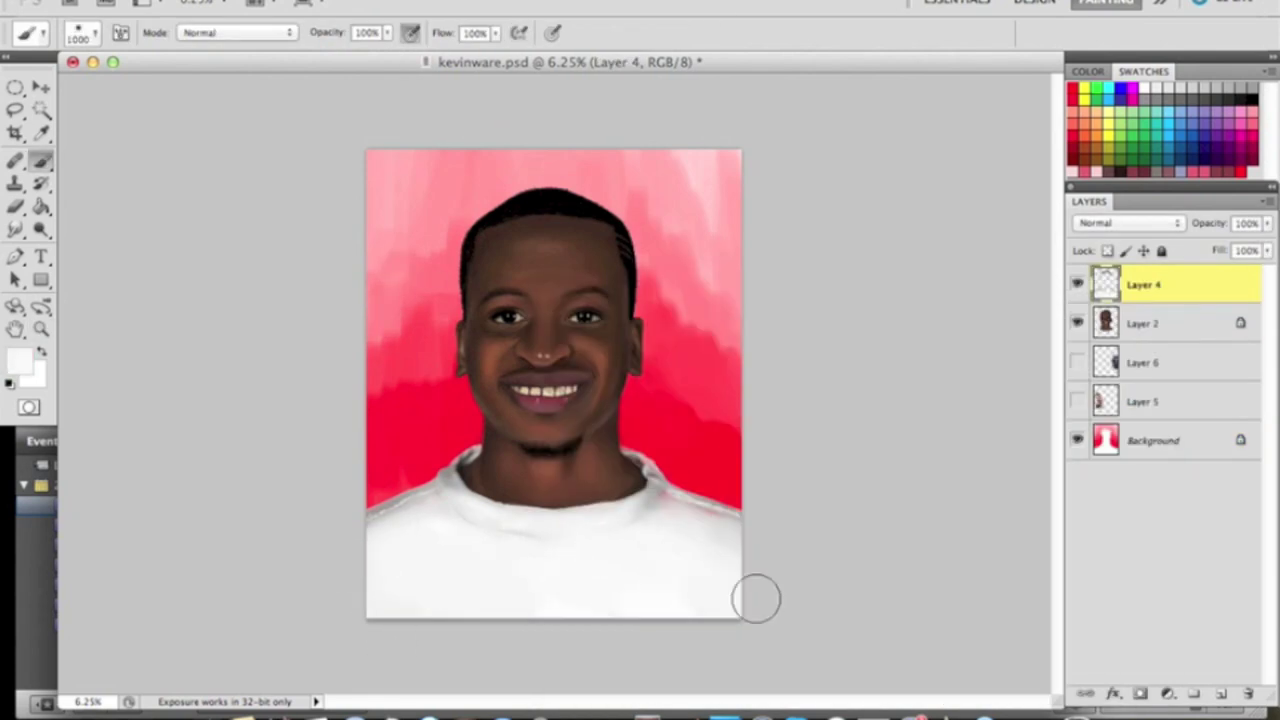
{"action": "key", "text": "super+equal"}
{"action": "key", "text": "super+equal"}
{"action": "key", "text": "e"}
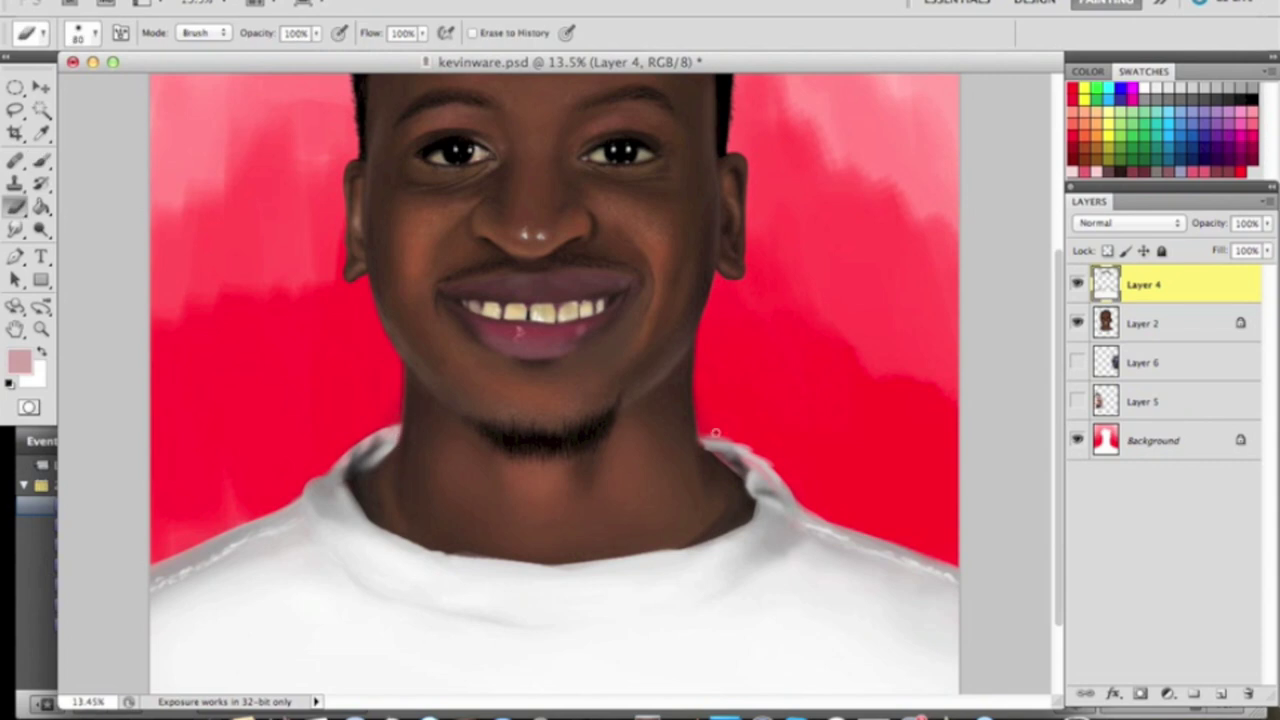
{"action": "key", "text": "super+minus"}
{"action": "key", "text": "super+minus"}
- Paint a dark red V-neck collar over the shirt's neckline on Layer 4 with a 50 to 60 px brush
{"action": "key", "text": "b"}
{"action": "left_click", "coordinate": [293, 288], "text": "alt"}
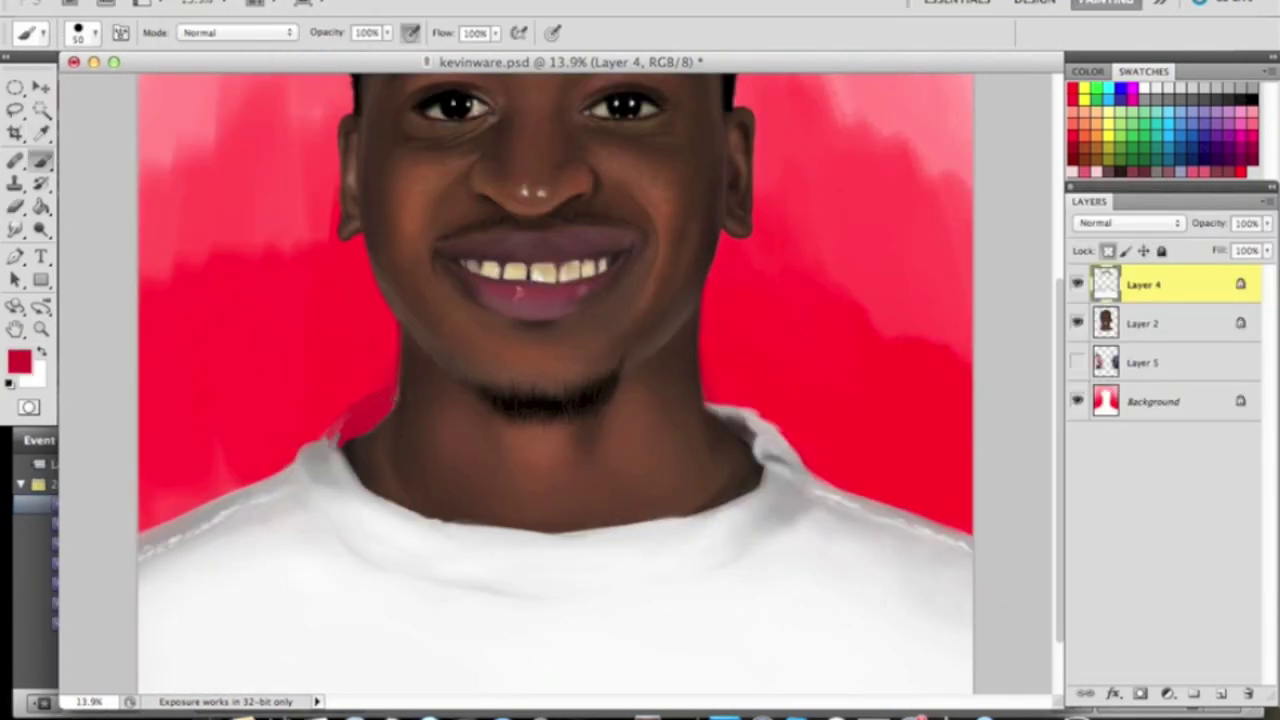
{"action": "mouse_move", "coordinate": [330, 490]}
{"action": "left_mouse_down"}
{"action": "mouse_move", "coordinate": [501, 555]}
{"action": "mouse_move", "coordinate": [555, 603]}
{"action": "mouse_move", "coordinate": [707, 525]}
{"action": "mouse_move", "coordinate": [469, 555]}
{"action": "left_mouse_up"}
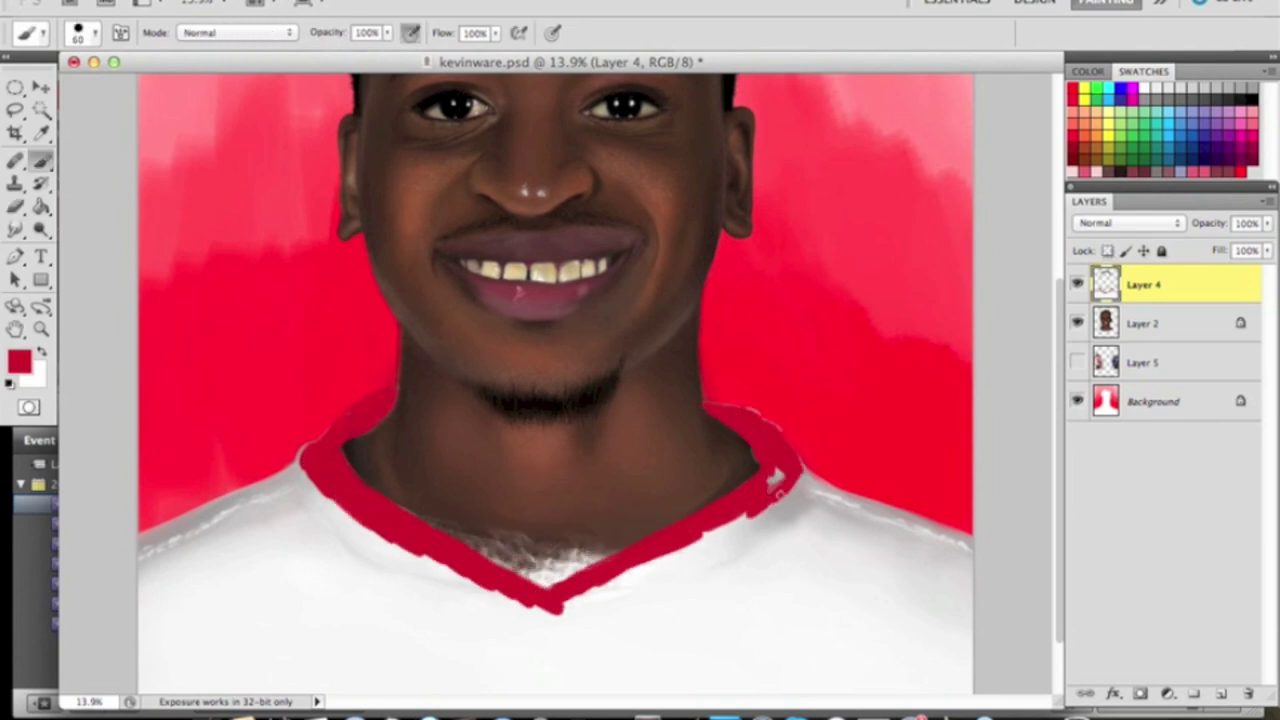
{"action": "left_click_drag", "start_coordinate": [775, 483], "coordinate": [318, 487]}
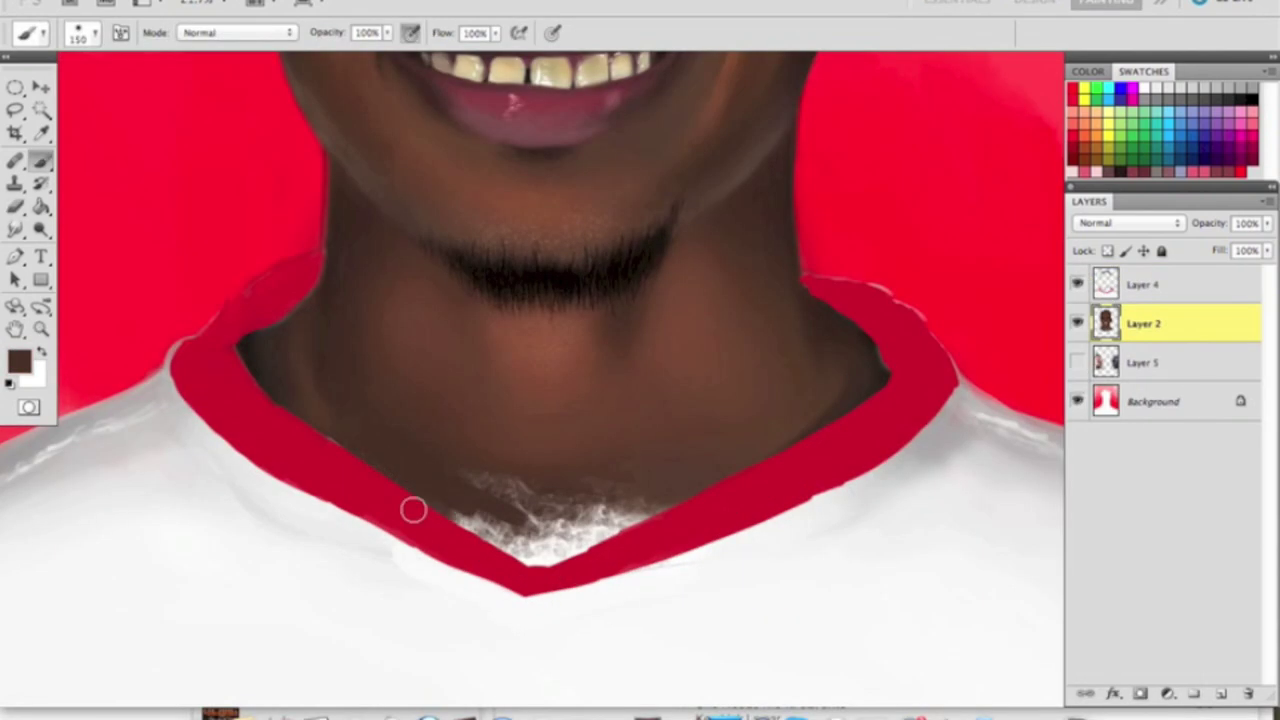
- Fill the skin inside the V-neck with brown at 150 px on Layer 2 and soften the jaw shading at 400 px
{"action": "mouse_move", "coordinate": [411, 506]}
{"action": "left_mouse_down"}
{"action": "mouse_move", "coordinate": [493, 503]}
{"action": "mouse_move", "coordinate": [709, 417]}
{"action": "mouse_move", "coordinate": [750, 378]}
{"action": "left_mouse_up"}
{"action": "key", "text": "alt+bracketright"}
{"action": "key", "text": "e"}
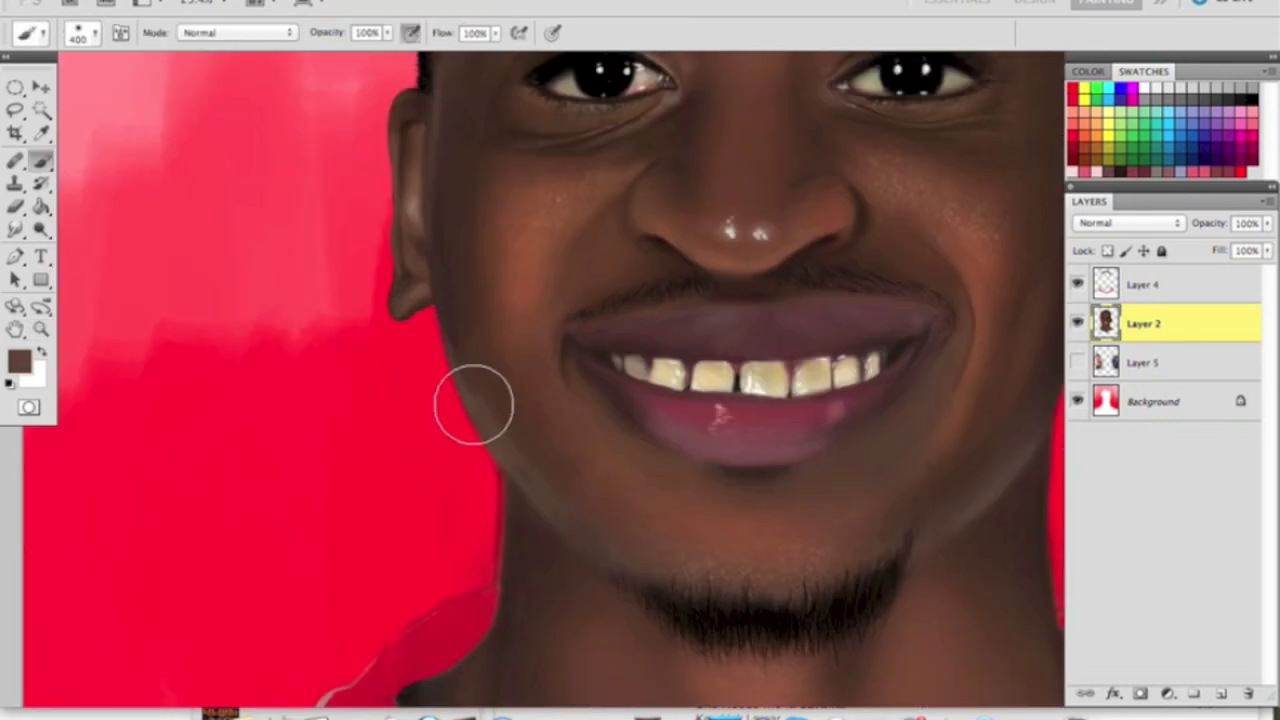
{"action": "key", "text": "bracketright"}
{"action": "key", "text": "bracketright"}
{"action": "key", "text": "bracketright"}
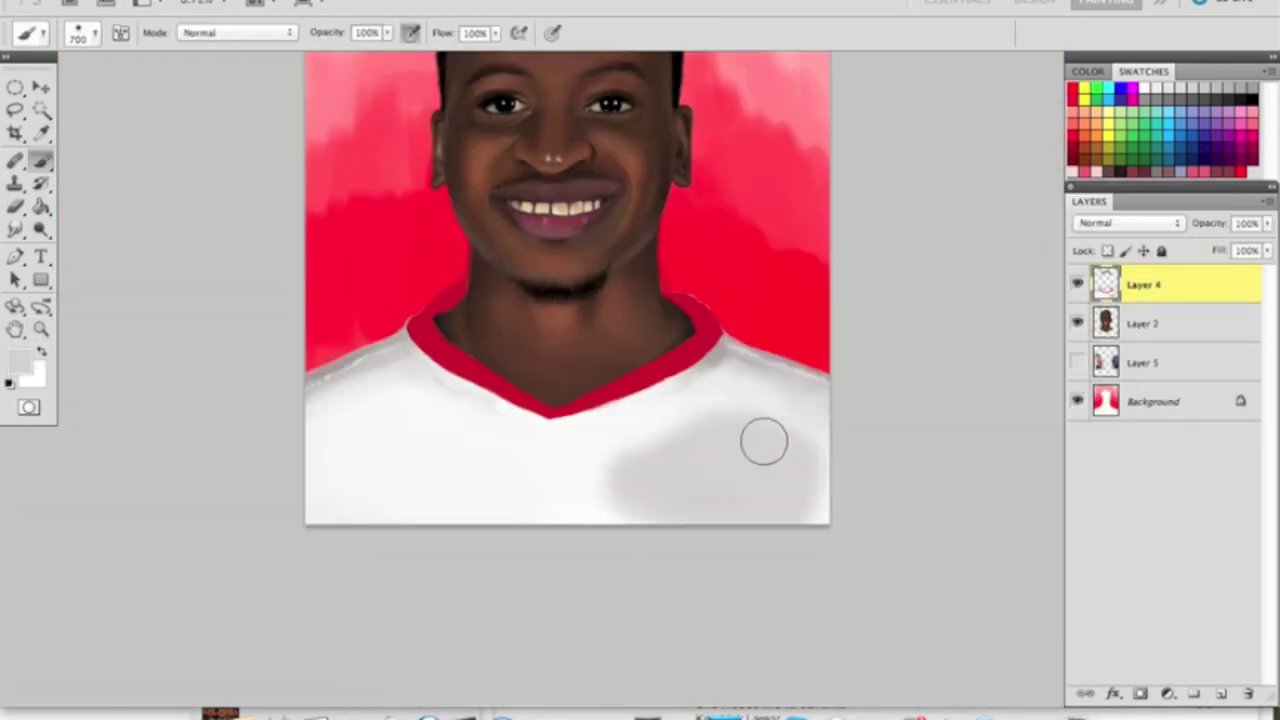
- Repaint the shirt body on Layer 4 in flat light grey with a 600 px hard brush
{"action": "left_click_drag", "start_coordinate": [763, 437], "coordinate": [646, 486]}
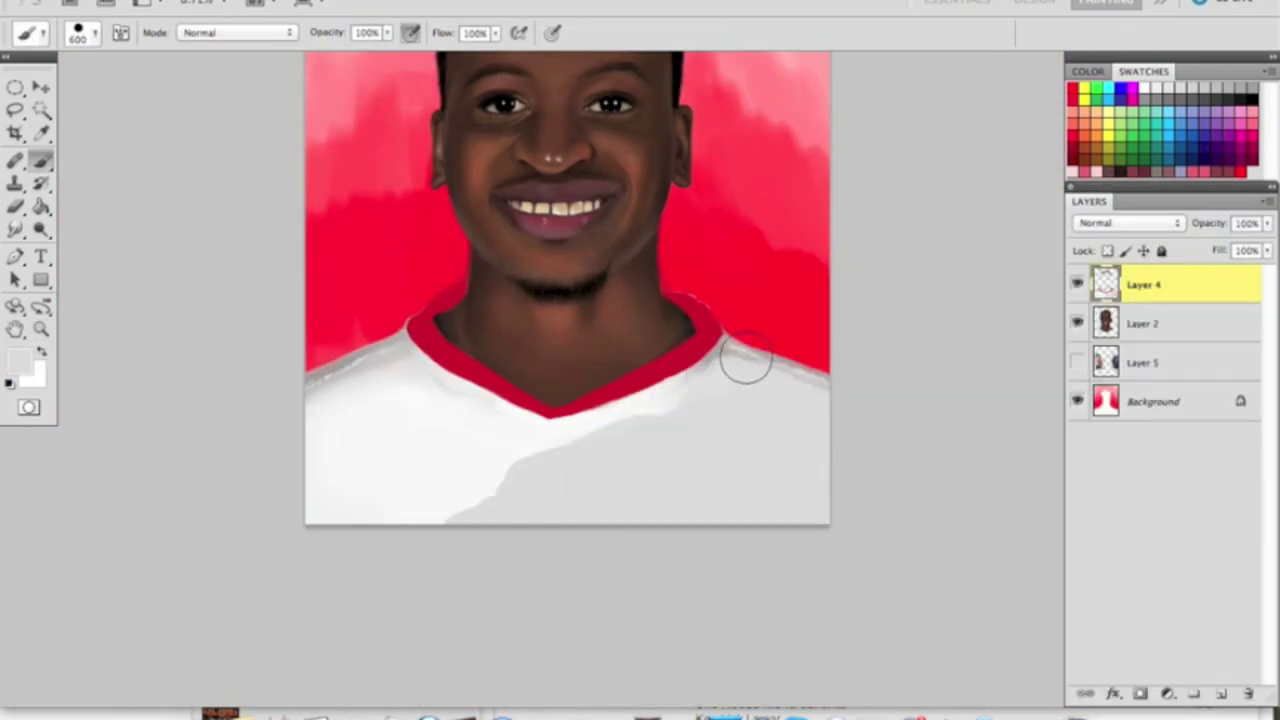
{"action": "left_click_drag", "start_coordinate": [745, 362], "coordinate": [366, 497]}
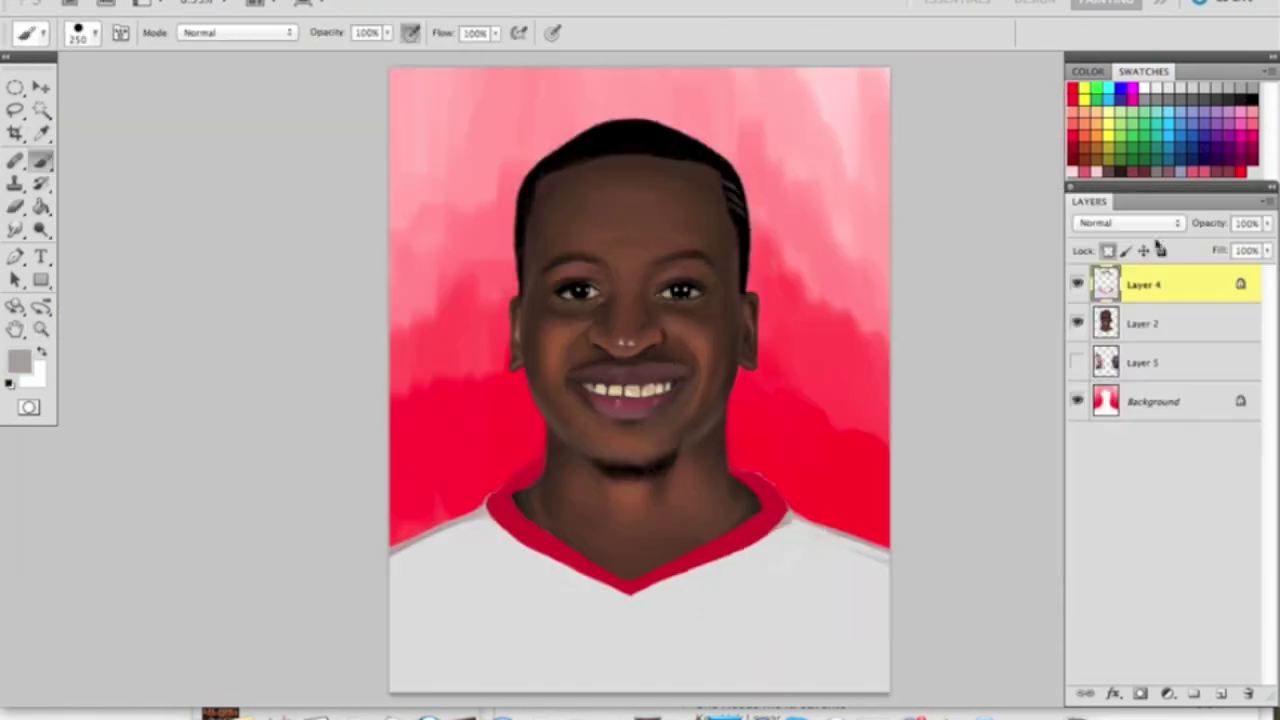
- Shade both shoulders of the shirt with mid-grey using a soft 800 px brush on Layer 4
{"action": "right_click", "coordinate": [640, 288]}
{"action": "left_click", "coordinate": [704, 452]}
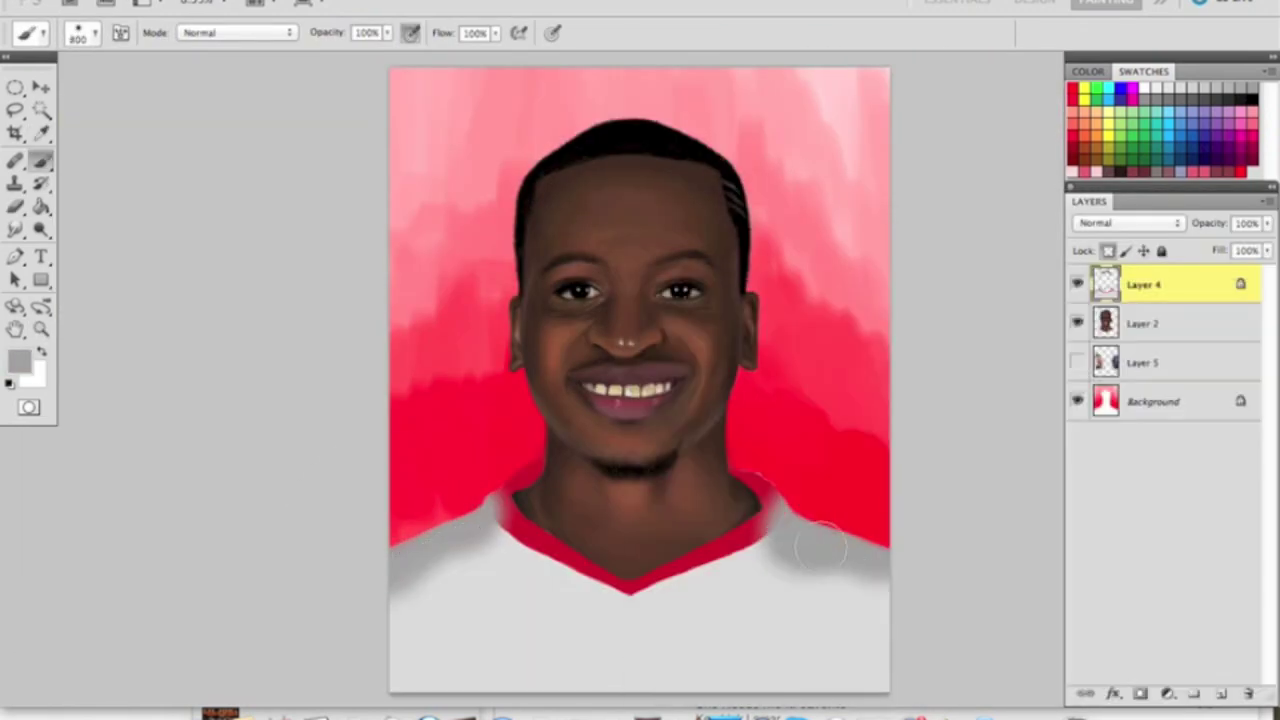
{"action": "mouse_move", "coordinate": [443, 586]}
{"action": "left_mouse_down"}
{"action": "mouse_move", "coordinate": [762, 485]}
{"action": "mouse_move", "coordinate": [843, 480]}
{"action": "left_mouse_up"}
- Hand-letter "Progress" followed by a number sign in black-outlined white strokes across the lower face
{"action": "mouse_move", "coordinate": [227, 244]}
{"action": "left_mouse_down"}
{"action": "mouse_move", "coordinate": [226, 393]}
{"action": "mouse_move", "coordinate": [321, 308]}
{"action": "mouse_move", "coordinate": [310, 336]}
{"action": "left_mouse_up"}
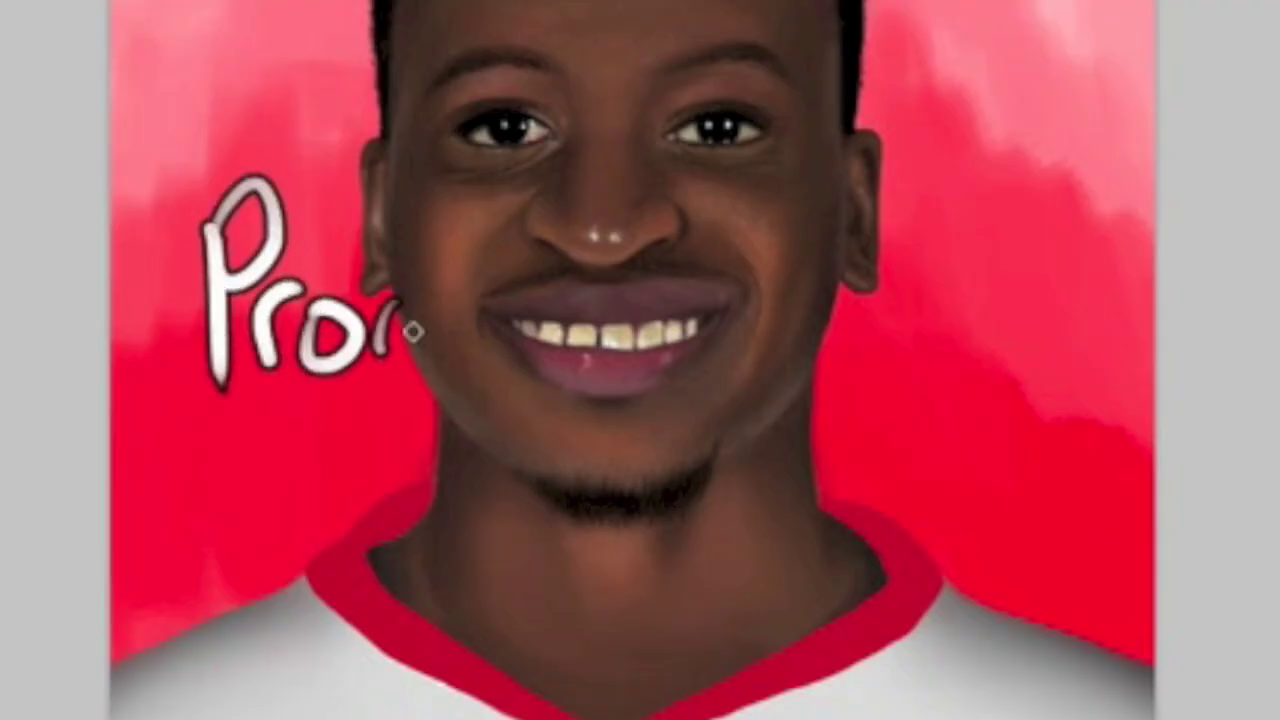
{"action": "left_click_drag", "start_coordinate": [411, 331], "coordinate": [400, 455]}
{"action": "mouse_move", "coordinate": [449, 320]}
{"action": "left_mouse_down"}
{"action": "mouse_move", "coordinate": [490, 298]}
{"action": "mouse_move", "coordinate": [527, 337]}
{"action": "left_mouse_up"}
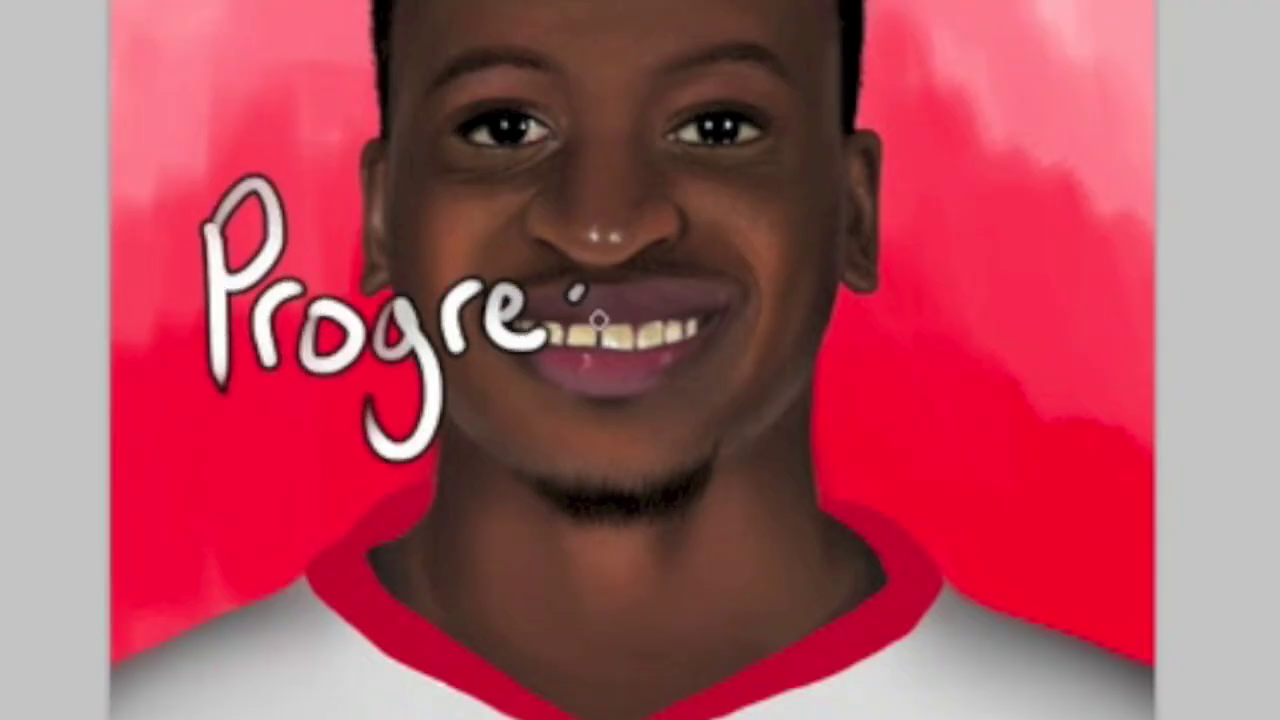
{"action": "left_click_drag", "start_coordinate": [580, 292], "coordinate": [550, 345]}
{"action": "left_click_drag", "start_coordinate": [645, 290], "coordinate": [615, 362]}
{"action": "left_click_drag", "start_coordinate": [775, 208], "coordinate": [769, 352]}
{"action": "left_click_drag", "start_coordinate": [805, 192], "coordinate": [805, 345]}
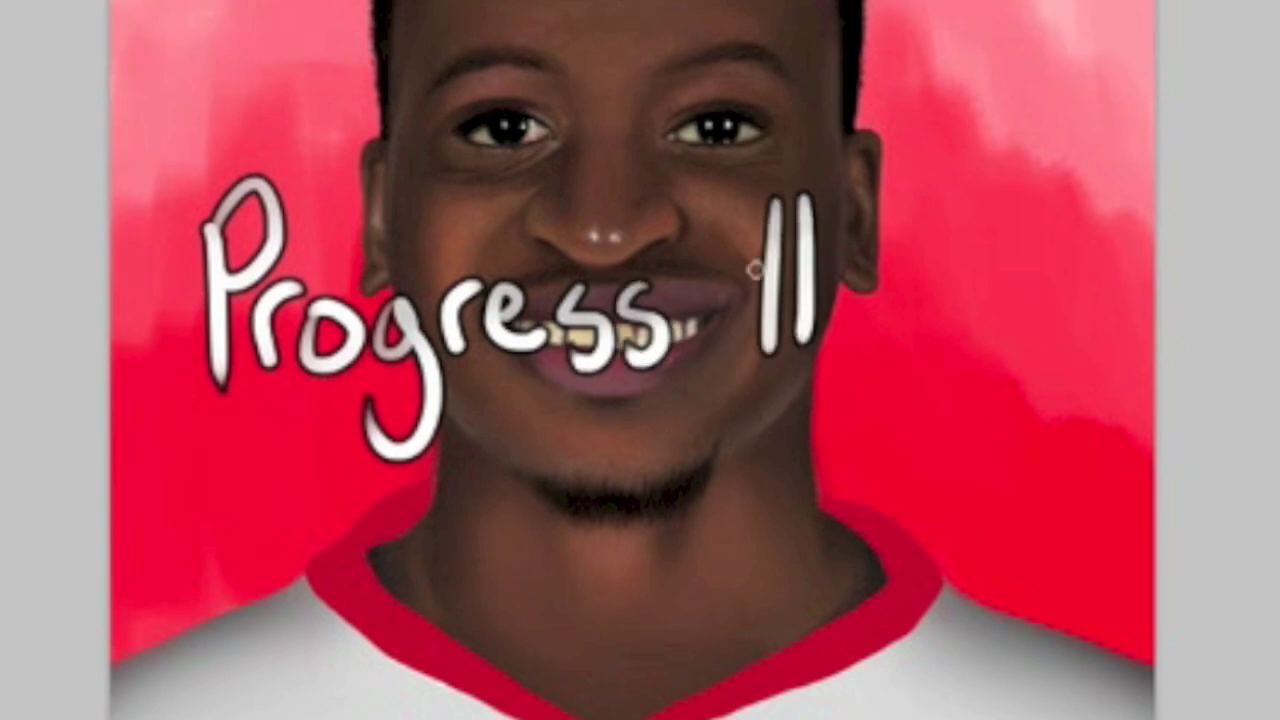
{"action": "left_click_drag", "start_coordinate": [725, 301], "coordinate": [838, 285]}
{"action": "left_click_drag", "start_coordinate": [926, 228], "coordinate": [916, 300]}
{"action": "left_click_drag", "start_coordinate": [180, 442], "coordinate": [1152, 442]}
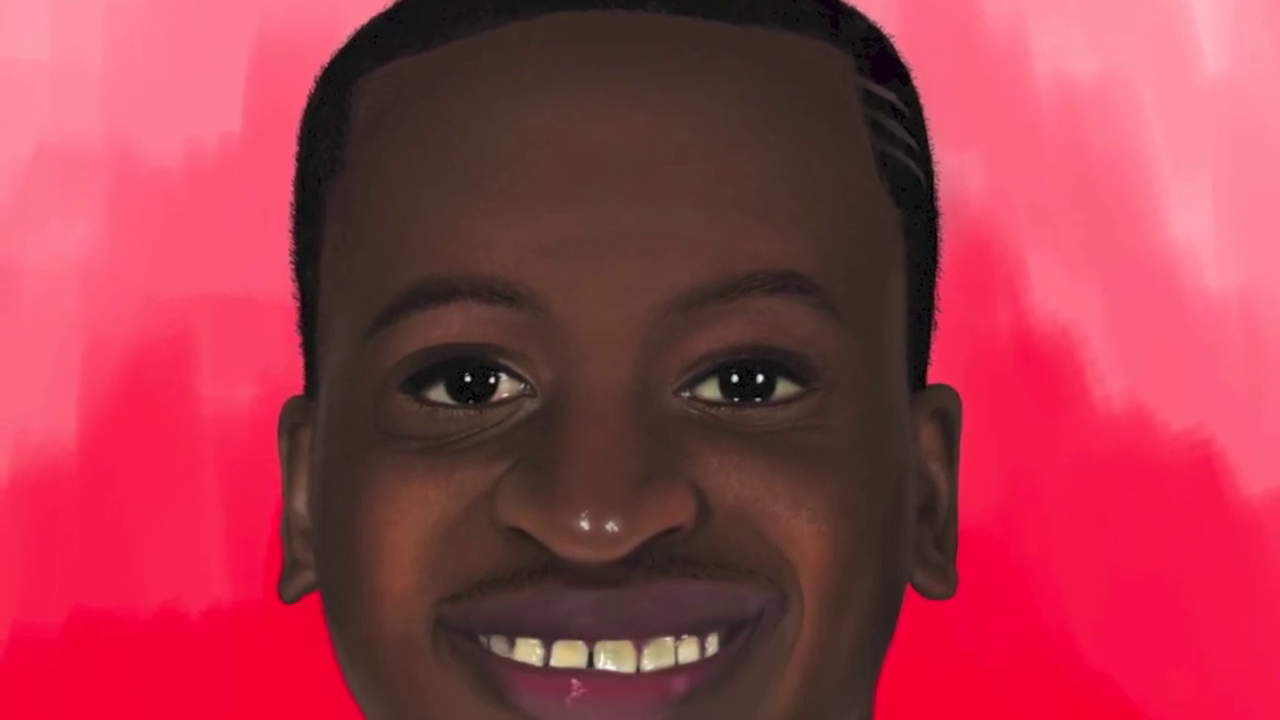